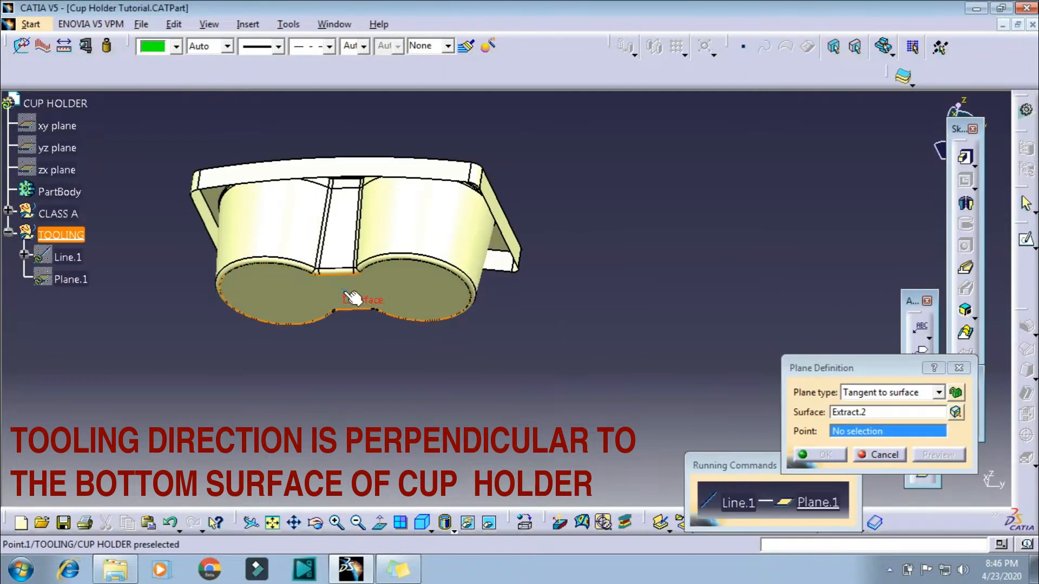
# - Define the line's direction with a plane tangent to the bottom surface Extract.2 through Point.1, and reverse the line's direction
pyautogui.click(345, 293)
pyautogui.click(806, 457)
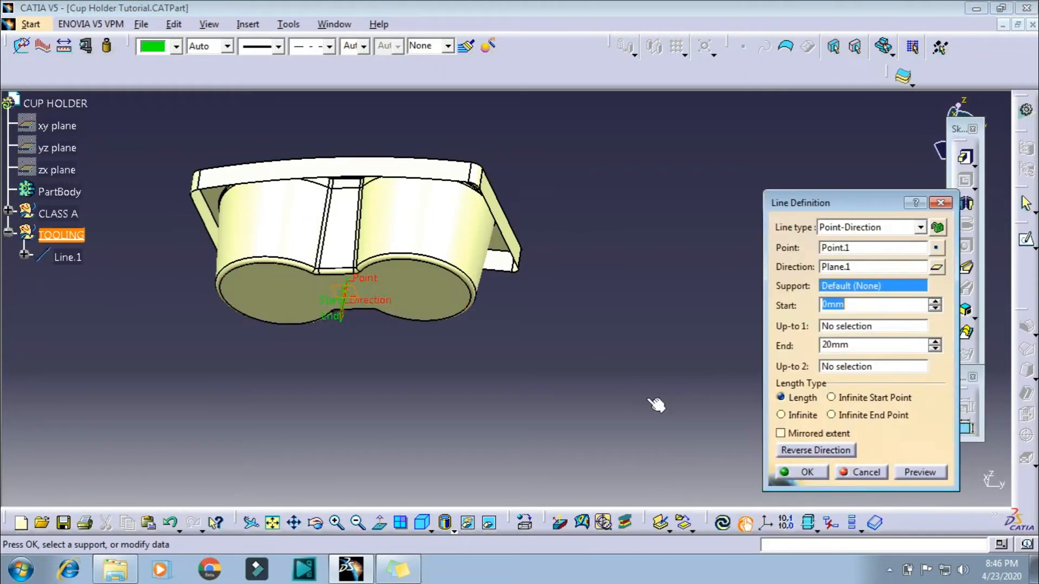
pyautogui.click(822, 452)
# - Stretch both limits of the tooling line so it lies above the cup holder, ending about 332 mm from Point.1, and create it
pyautogui.moveTo(497, 400); pyautogui.dragTo(473, 442, button='middle')
pyautogui.moveTo(318, 331); pyautogui.dragTo(373, 70)
pyautogui.moveTo(419, 236); pyautogui.dragTo(406, 325, button='middle')
pyautogui.moveTo(414, 289); pyautogui.dragTo(460, 201)
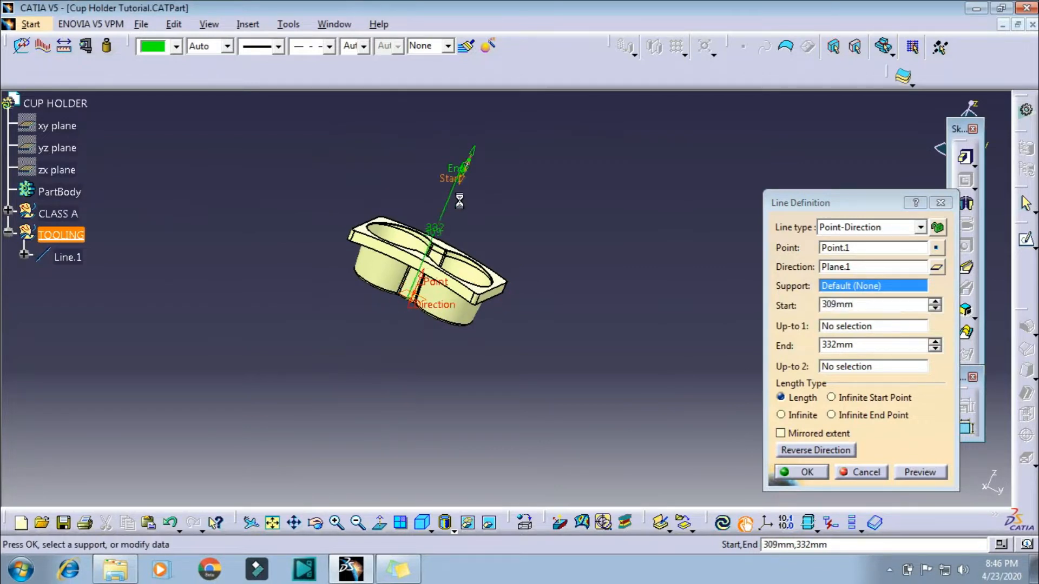
pyautogui.click(802, 472)
pyautogui.moveTo(514, 444); pyautogui.dragTo(401, 416, button='middle')
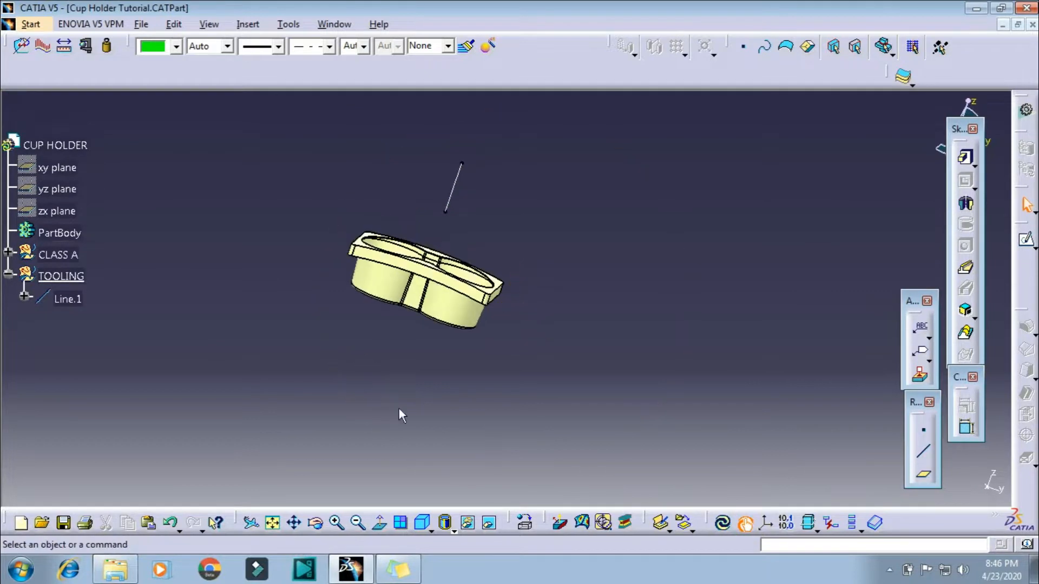
pyautogui.click(421, 523)
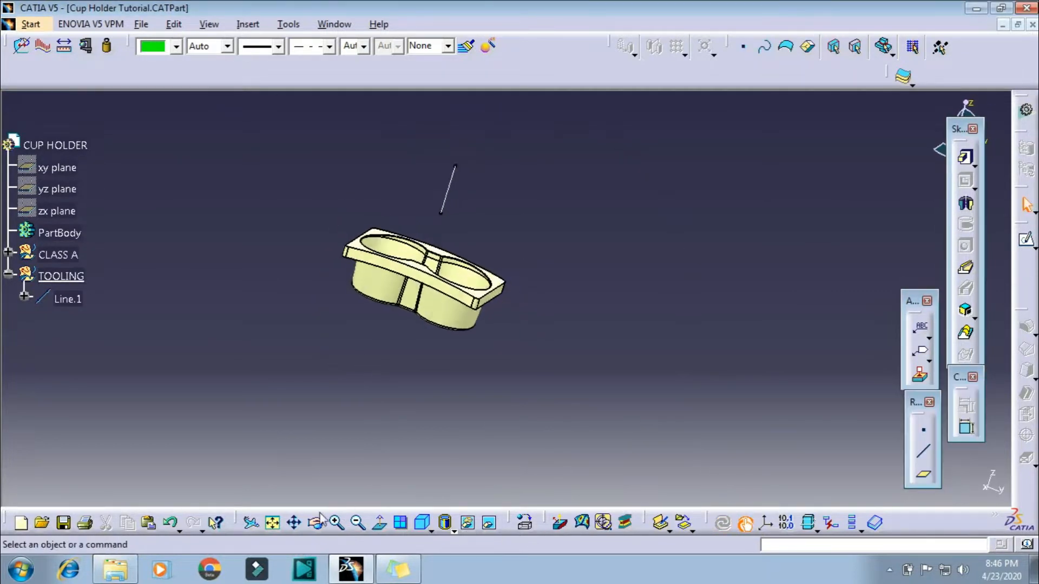
pyautogui.click(273, 522)
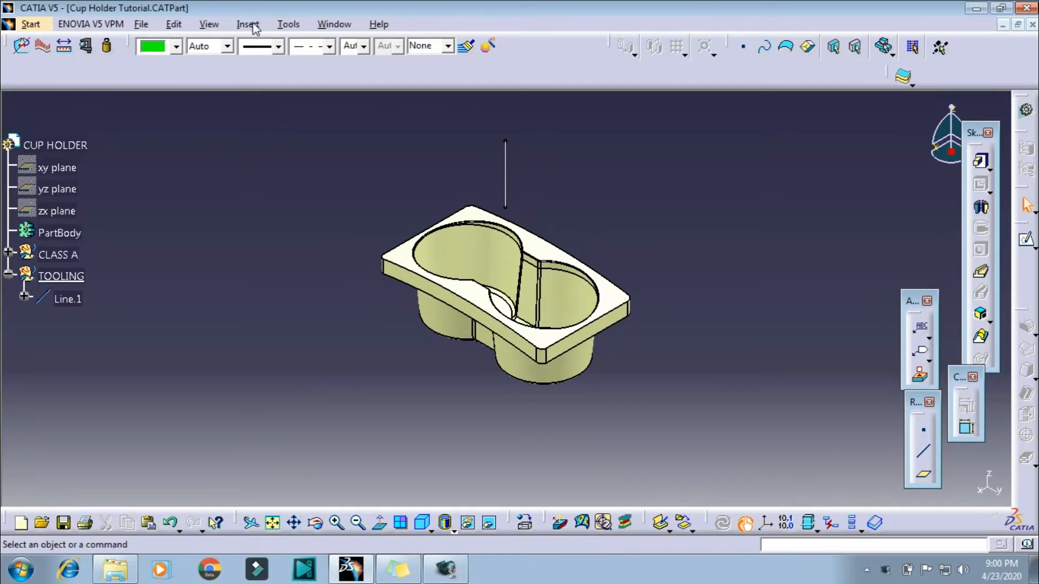
# - Insert a geometrical set named CONSTRUCTION under CUP HOLDER and update the part
pyautogui.click(252, 25)
pyautogui.click(289, 80)
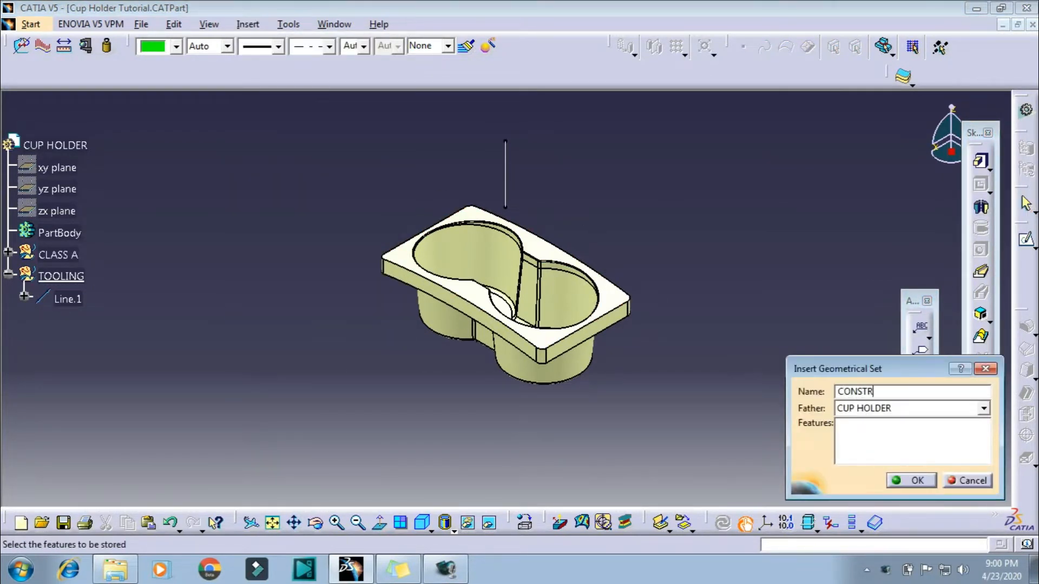
pyautogui.press('Return')
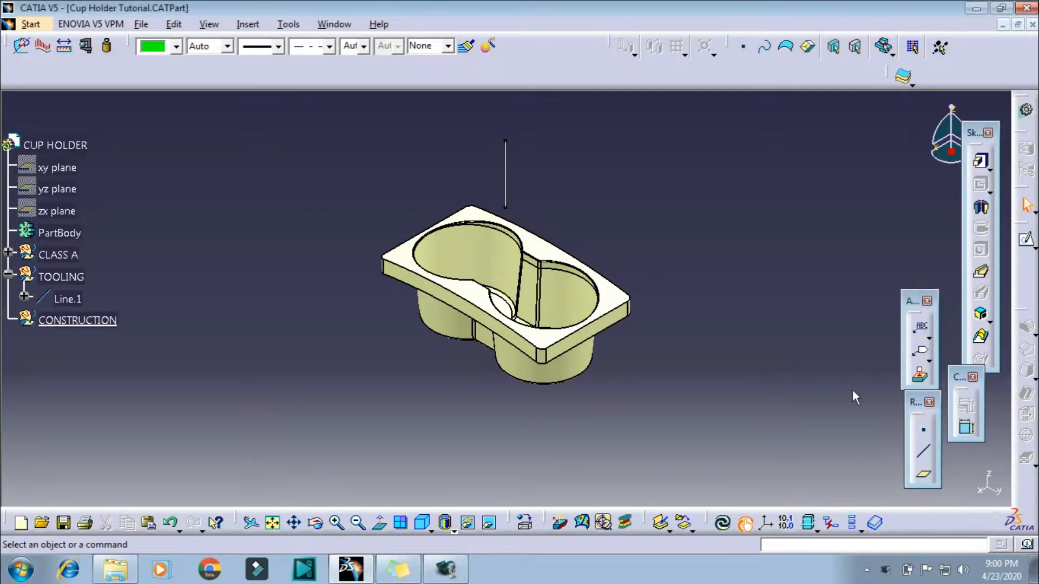
pyautogui.click(723, 523)
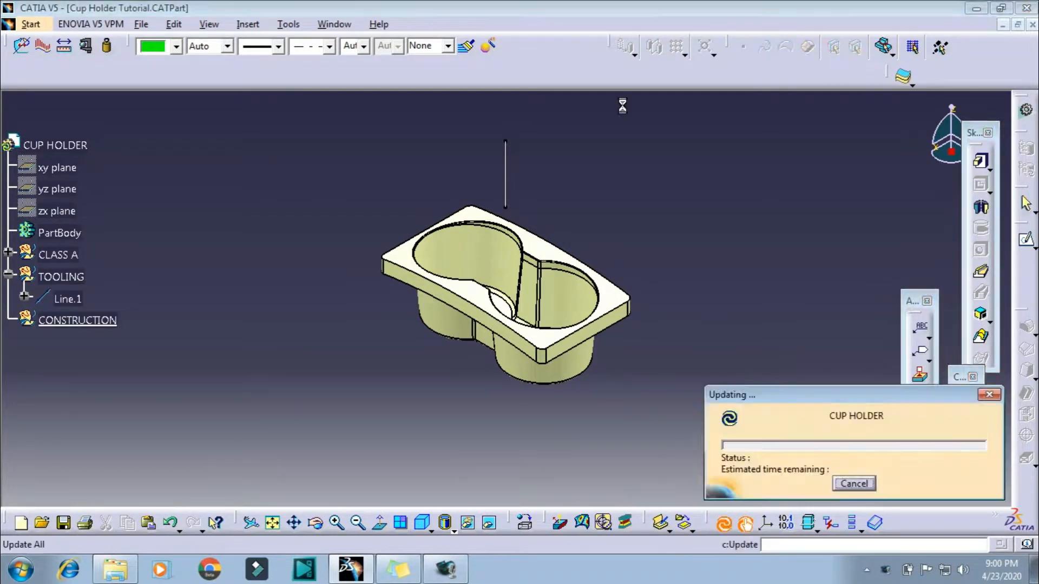
# - Switch to the Generative Shape Design workbench
pyautogui.click(44, 27)
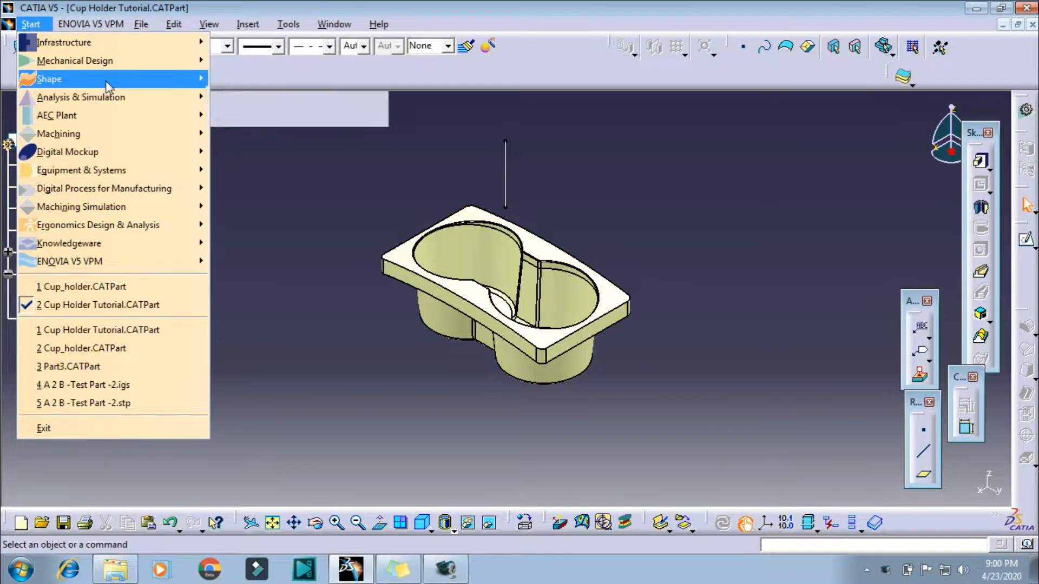
pyautogui.moveTo(103, 78)
pyautogui.click(295, 152)
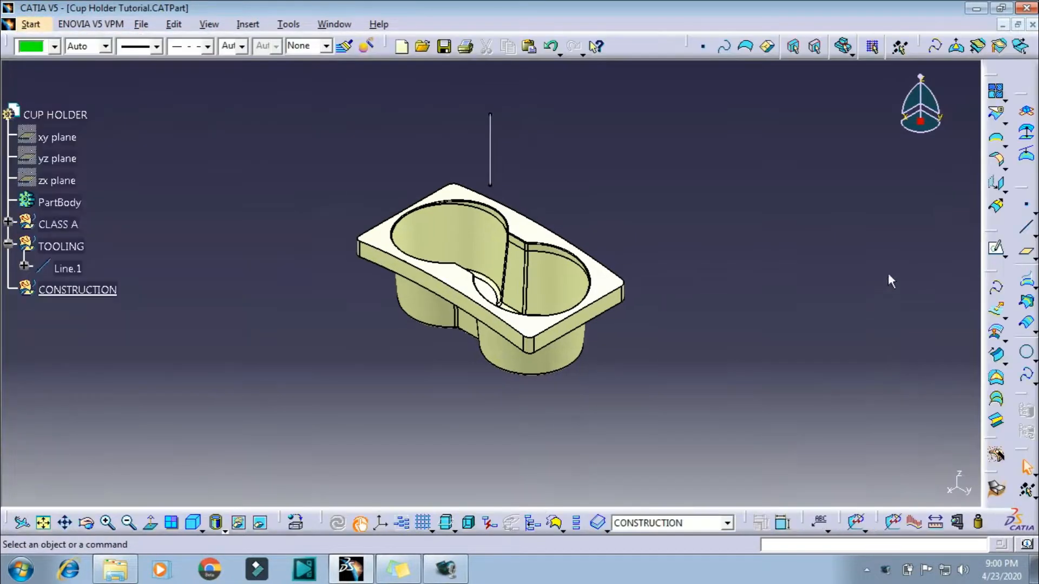
# - Join all connected CLASS A surfaces of the cup holder, starting from one picked face, into a single surface in the CONSTRUCTION set
pyautogui.click(995, 90)
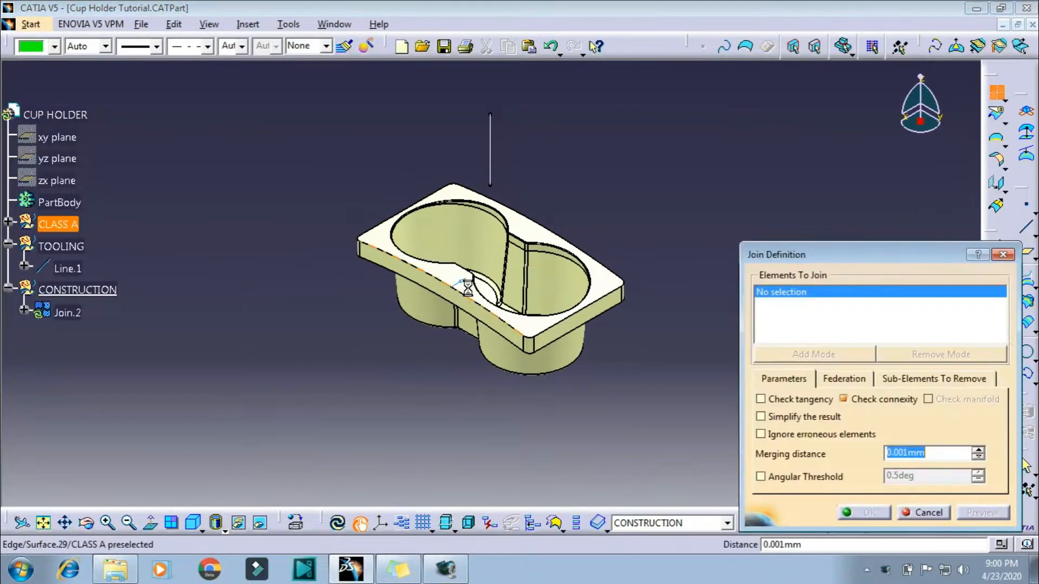
pyautogui.click(546, 279)
pyautogui.rightClick(810, 297)
pyautogui.click(848, 524)
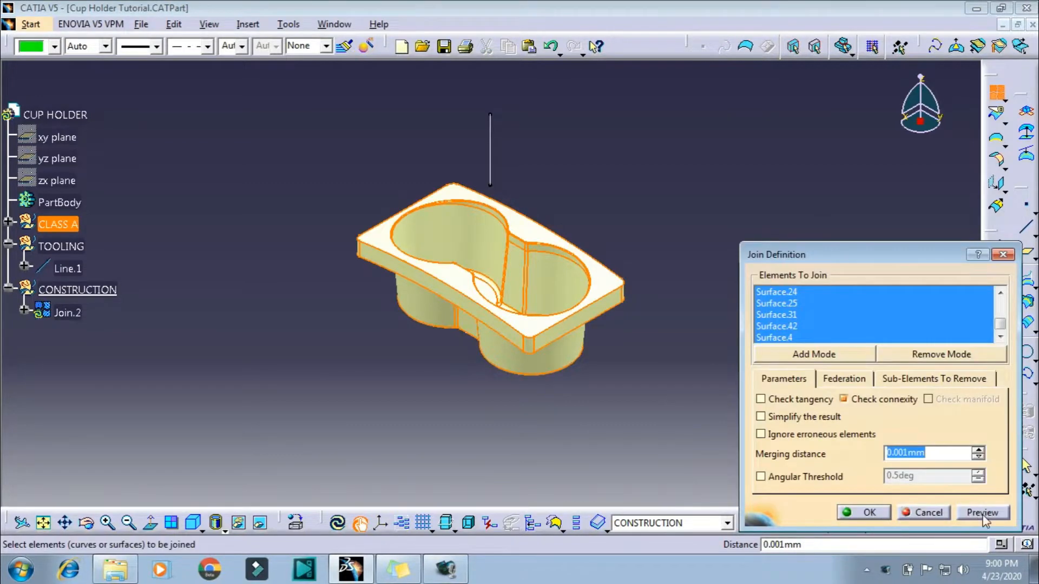
pyautogui.click(982, 513)
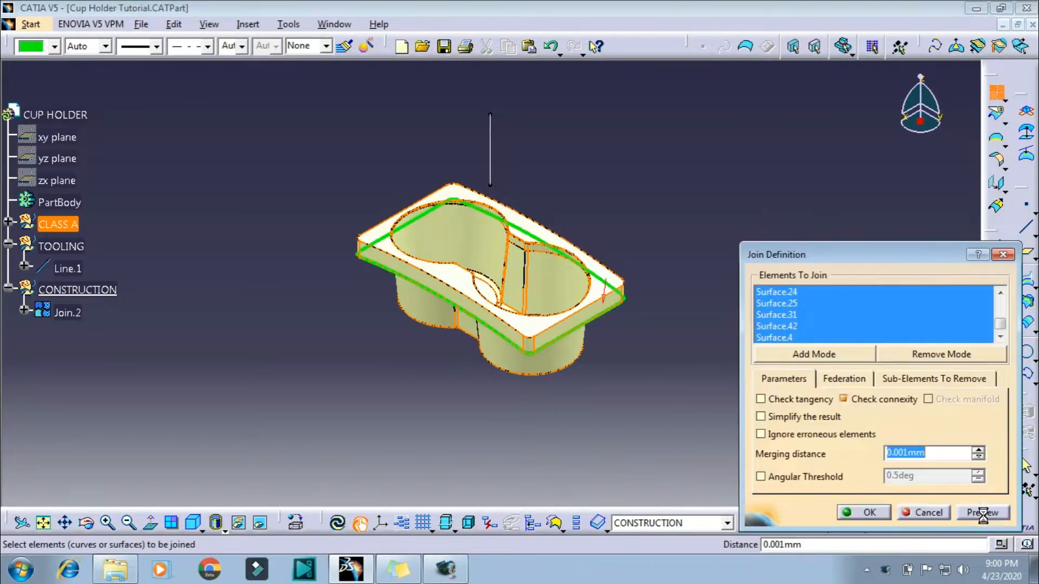
pyautogui.click(875, 517)
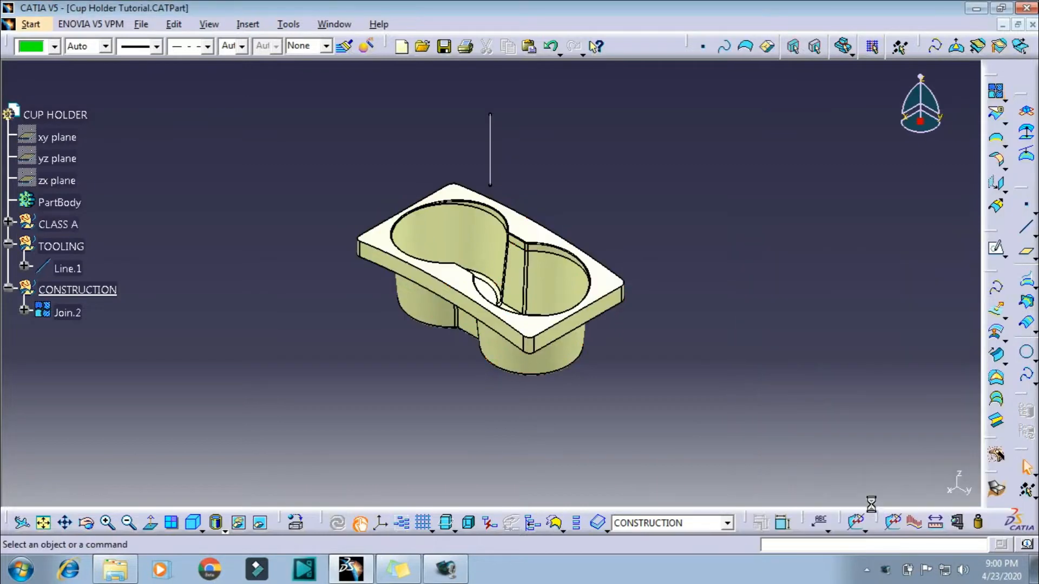
pyautogui.click(993, 143)
pyautogui.click(550, 273)
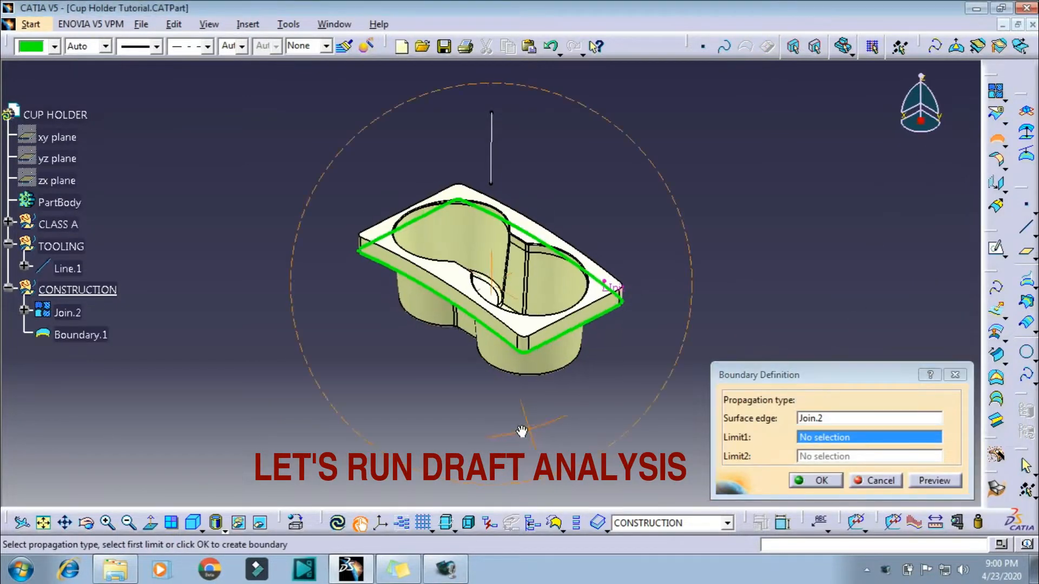
pyautogui.moveTo(521, 431); pyautogui.dragTo(703, 473, button='middle')
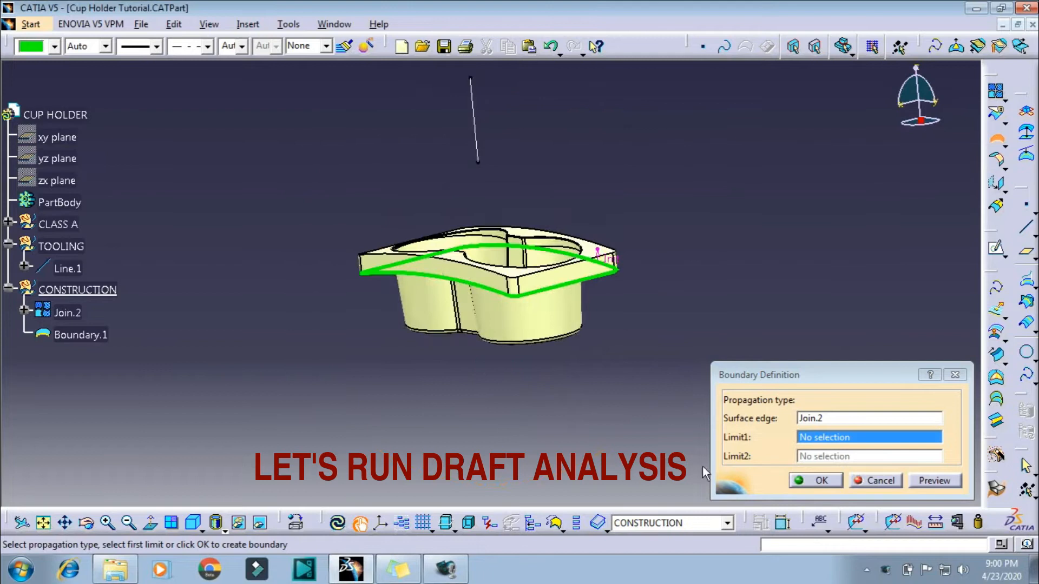
pyautogui.click(877, 481)
# - Display the cup holder in an isometric view, shaded without edges
pyautogui.click(193, 523)
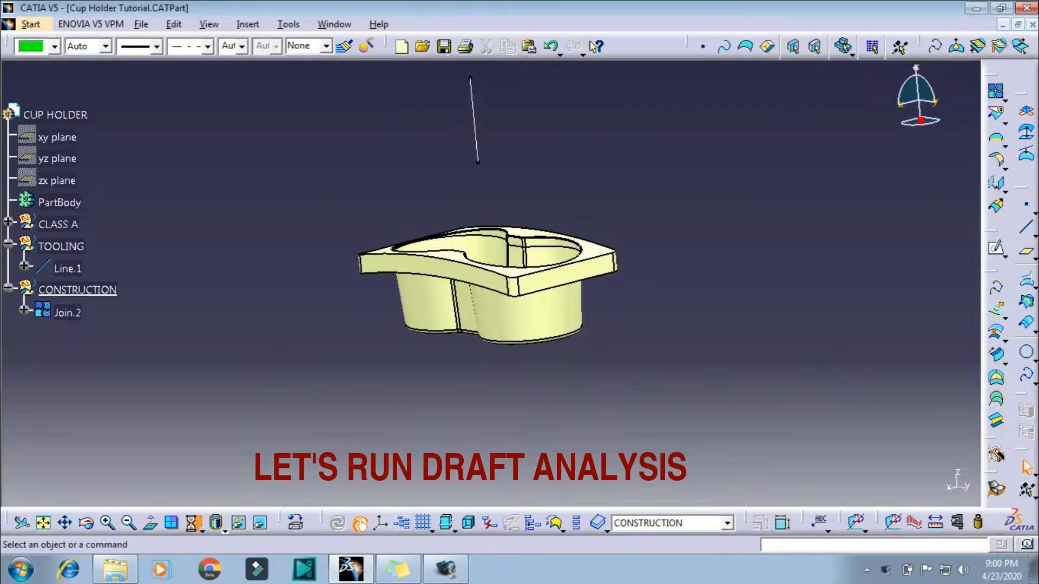
pyautogui.click(224, 528)
pyautogui.click(230, 412)
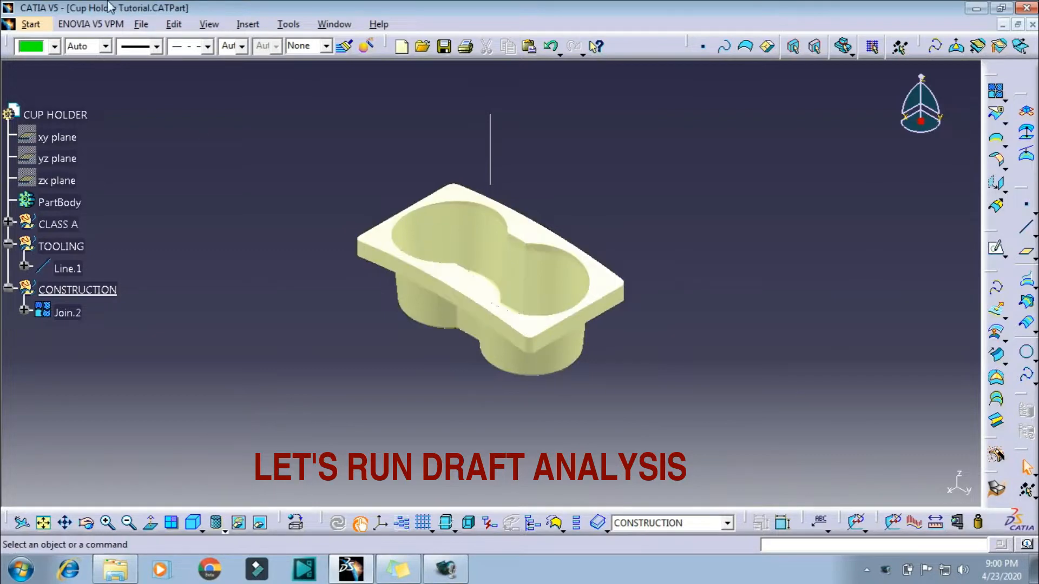
# - Switch to the Part Design workbench
pyautogui.click(39, 25)
pyautogui.moveTo(48, 79)
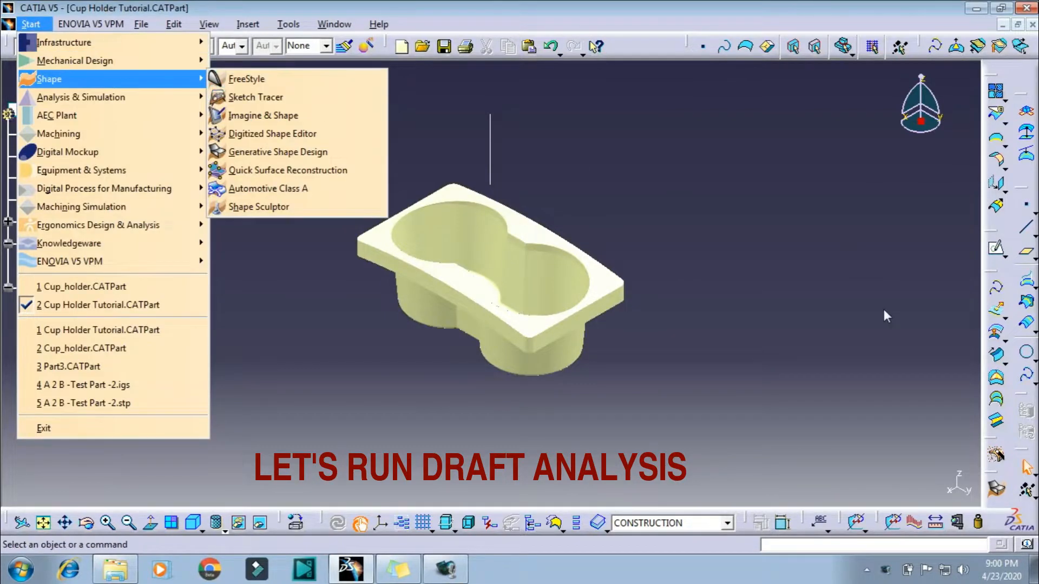
pyautogui.moveTo(74, 61)
pyautogui.click(246, 61)
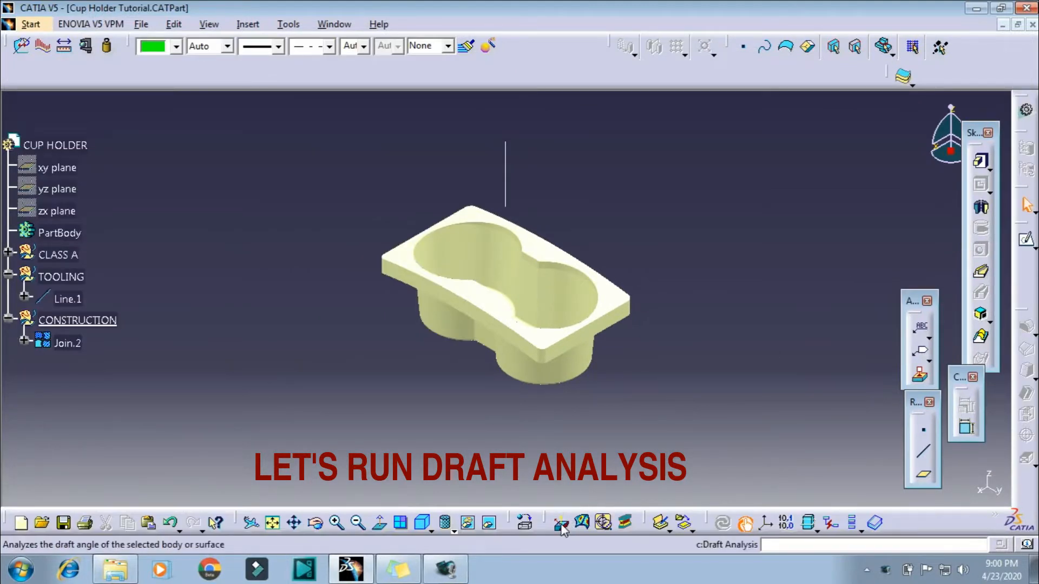
# - Start a draft analysis and align its direction with the tooling line by placing the compass on that line
pyautogui.click(582, 521)
pyautogui.click(947, 154)
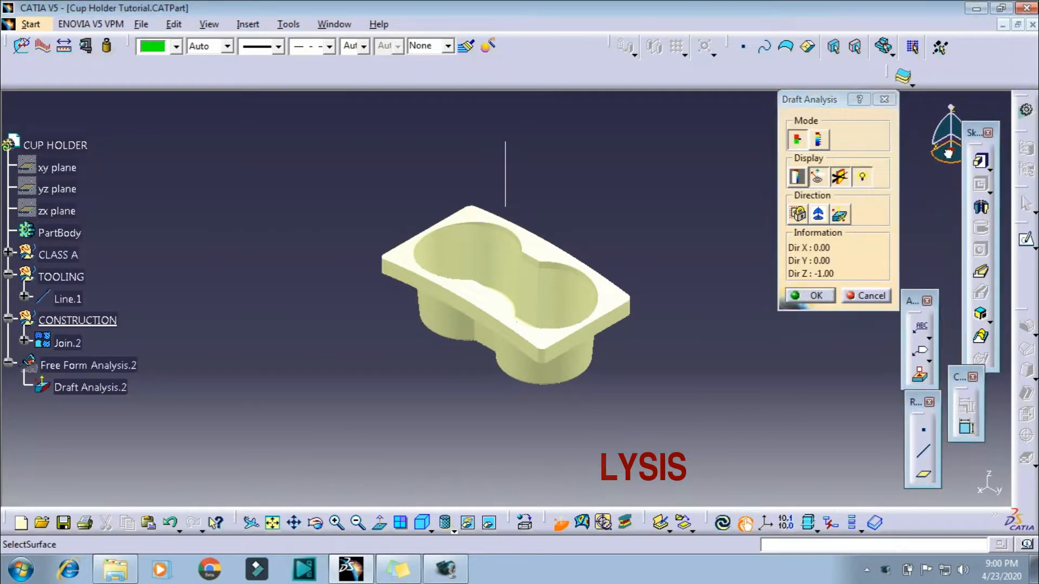
pyautogui.moveTo(946, 150); pyautogui.dragTo(727, 170)
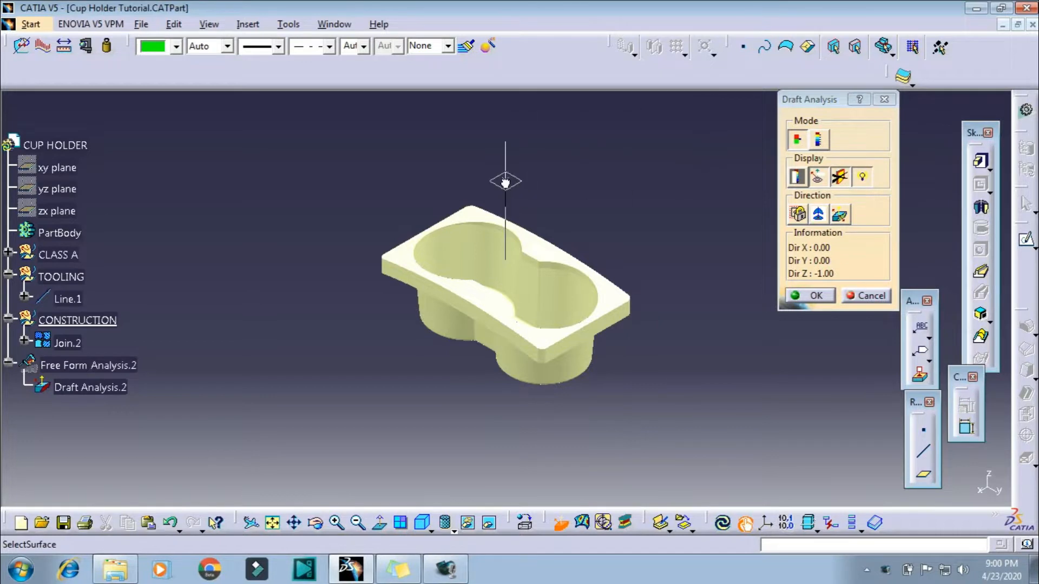
pyautogui.moveTo(504, 172); pyautogui.dragTo(505, 172)
pyautogui.click(818, 215)
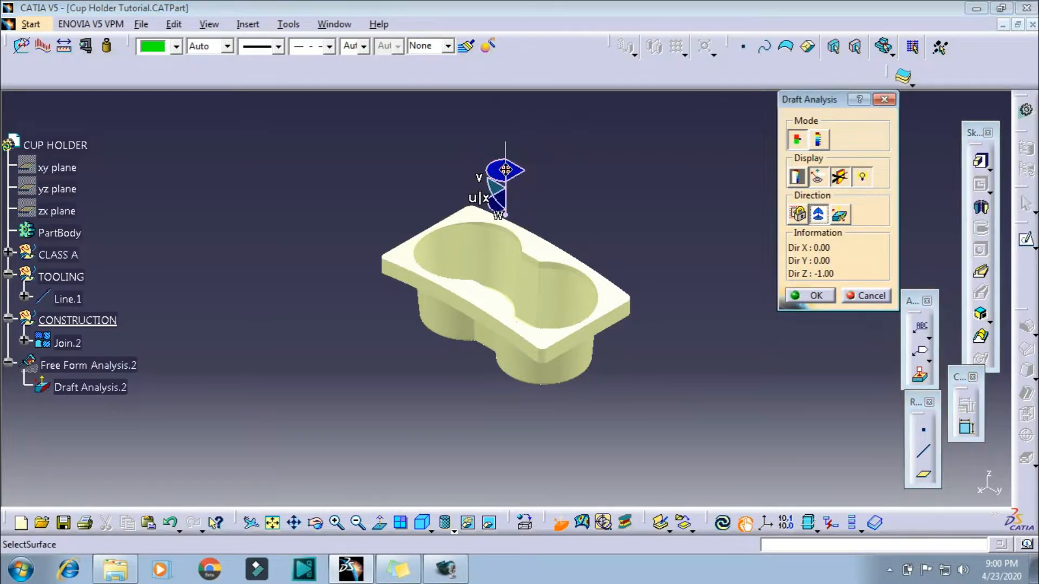
pyautogui.click(505, 170)
# - Apply the draft analysis to the joined cup holder surface
pyautogui.moveTo(551, 289)
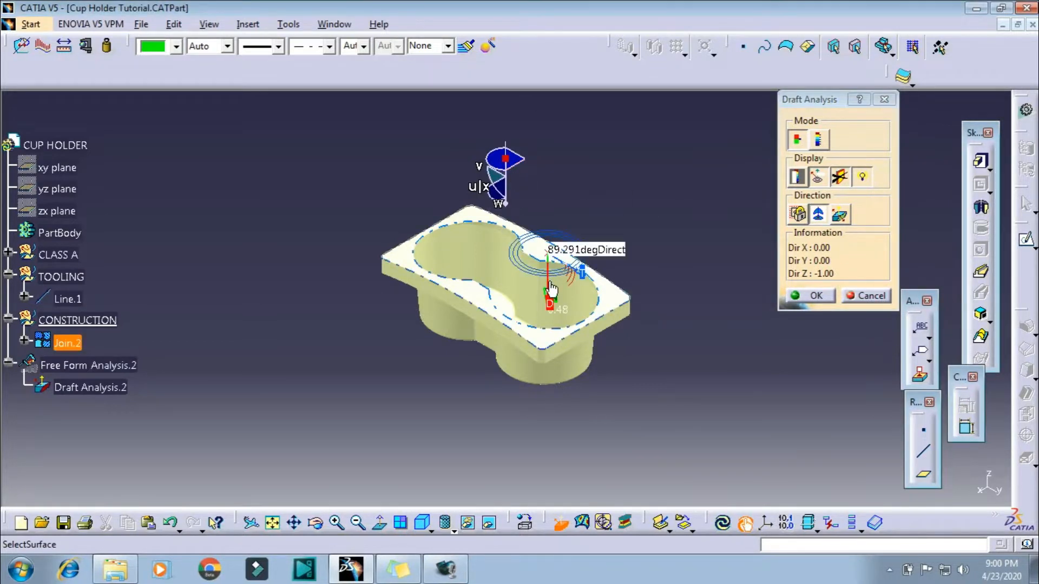
pyautogui.click(813, 179)
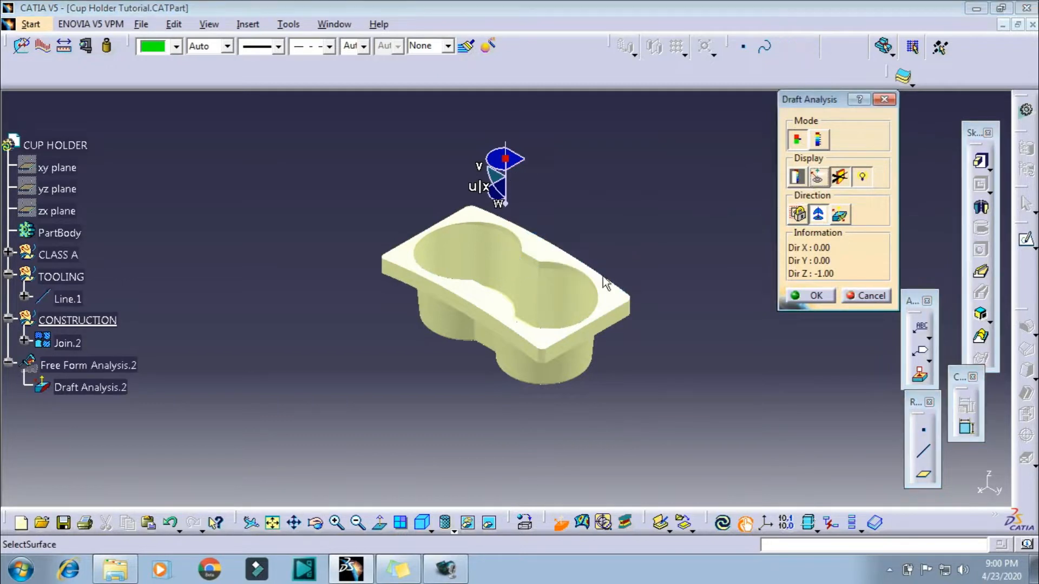
pyautogui.click(543, 289)
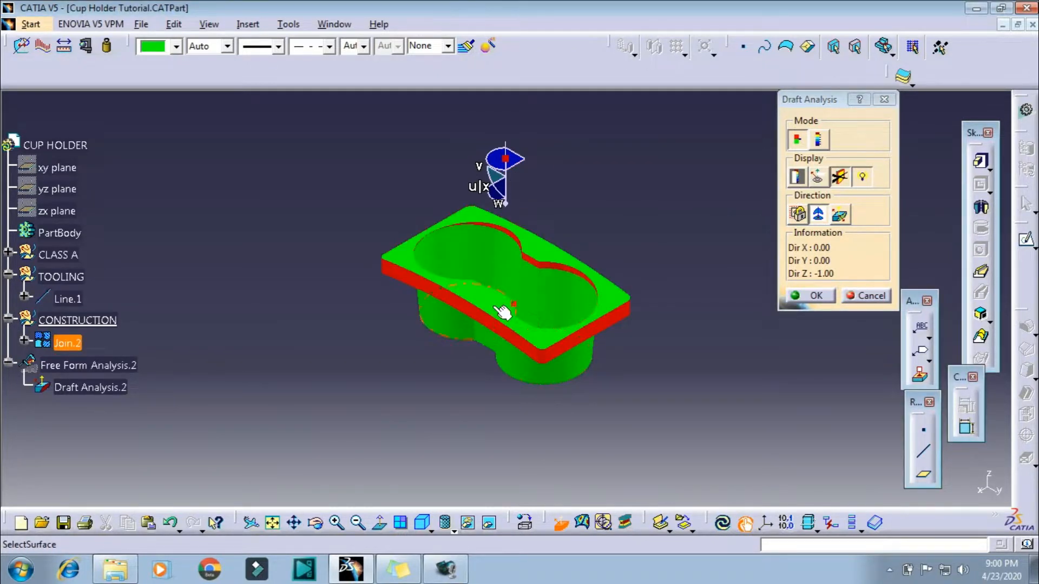
# - Check the draft angles on the fly along the outer sidewalls, the cup openings and the cup walls
pyautogui.moveTo(502, 312); pyautogui.dragTo(436, 273, button='middle')
pyautogui.click(838, 179)
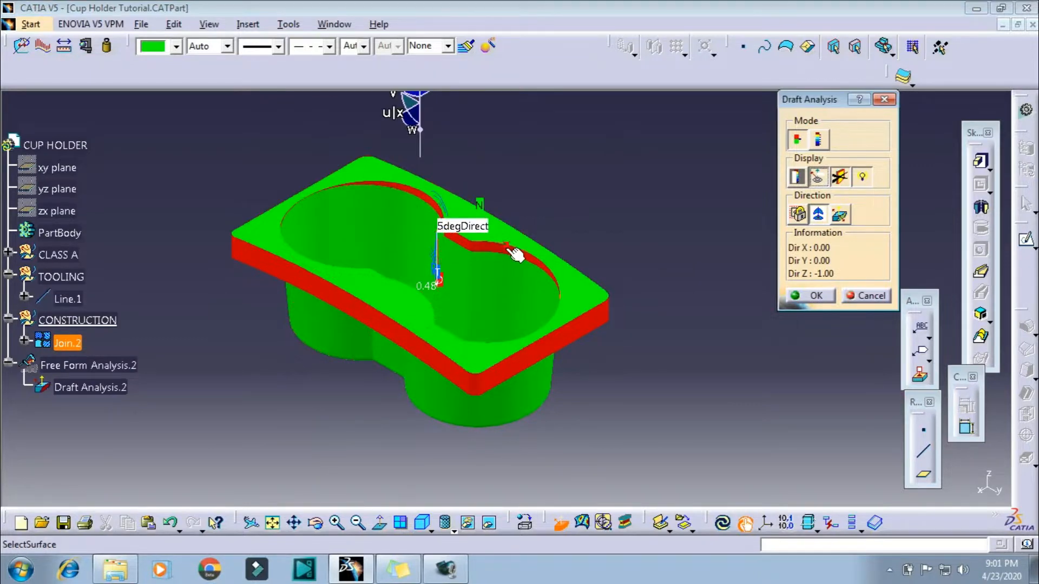
pyautogui.moveTo(519, 275); pyautogui.dragTo(641, 189, button='middle')
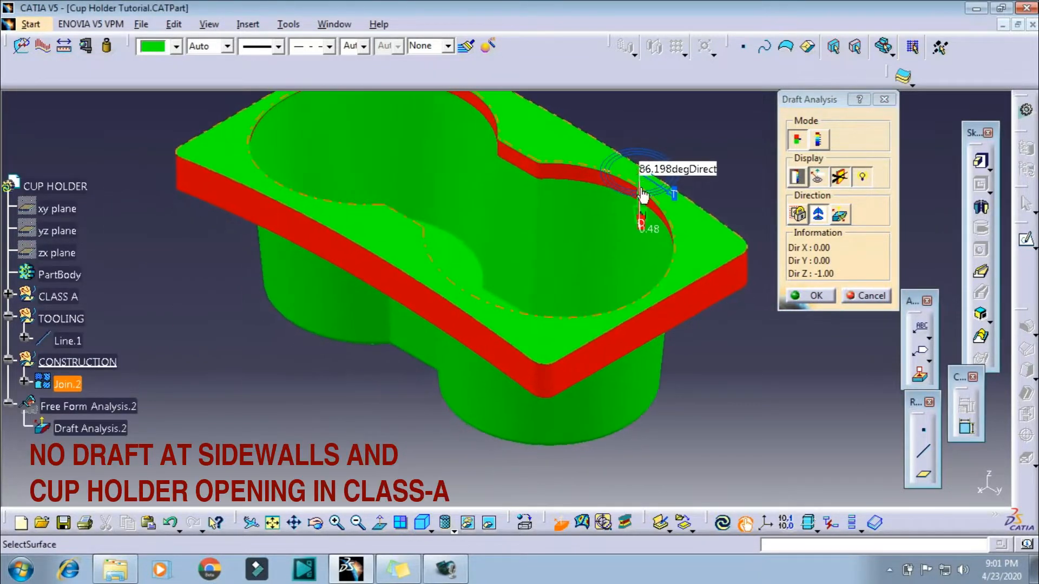
pyautogui.moveTo(602, 225); pyautogui.dragTo(614, 261, button='middle')
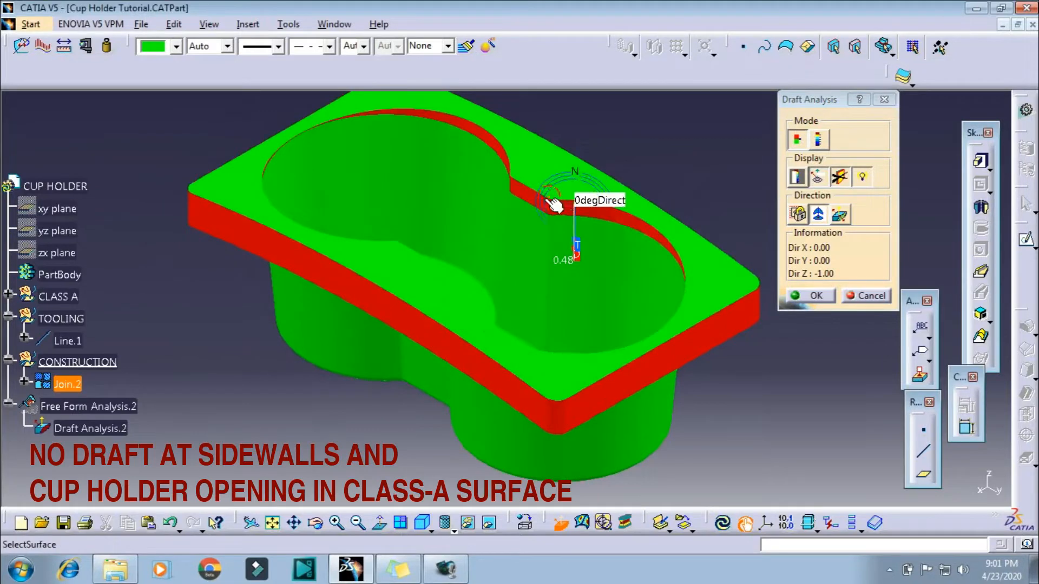
pyautogui.moveTo(553, 204); pyautogui.dragTo(504, 149, button='middle')
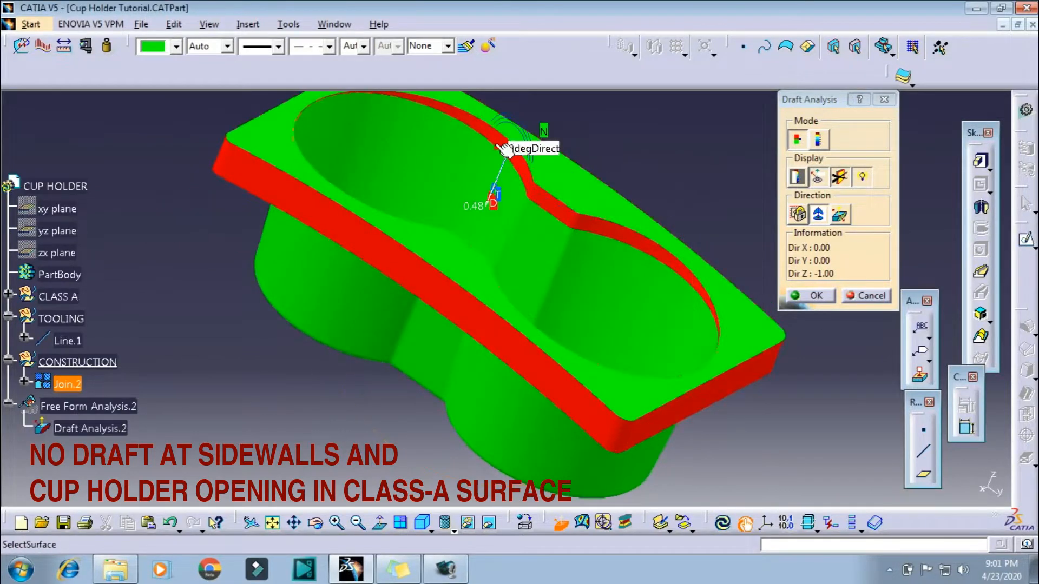
pyautogui.moveTo(411, 272); pyautogui.dragTo(502, 116, button='middle')
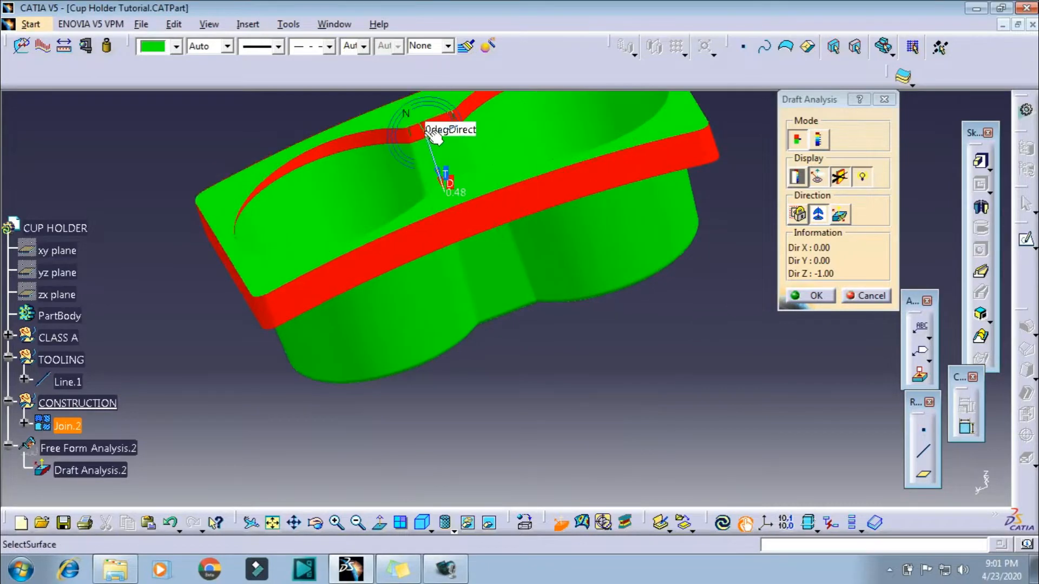
pyautogui.rightClick(501, 259)
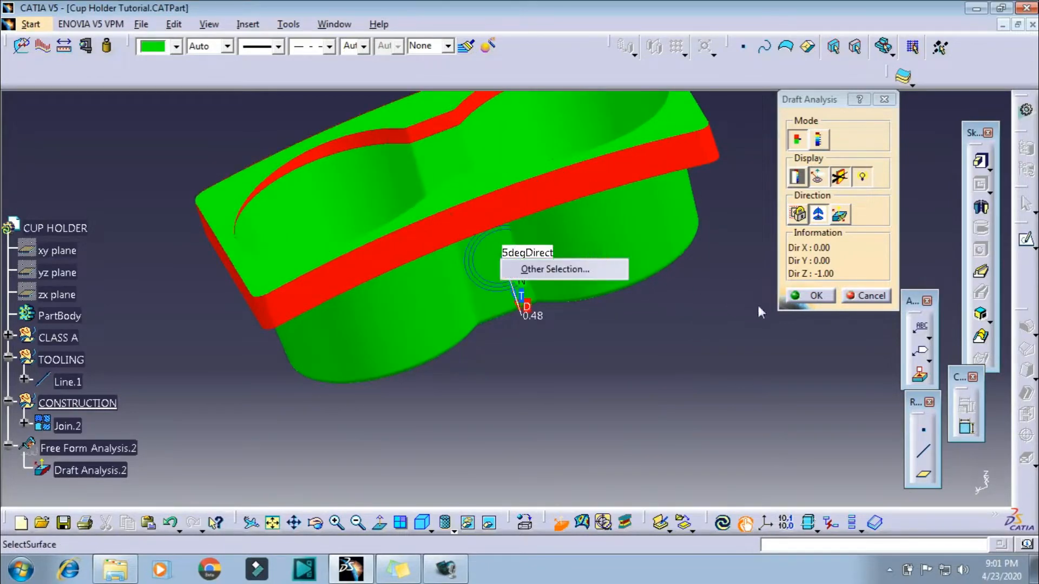
# - Accept the draft analysis and show the whole coloured cup holder in a fitted isometric view
pyautogui.click(811, 296)
pyautogui.moveTo(373, 297); pyautogui.dragTo(462, 375, button='middle')
pyautogui.scroll(1, 503, 295)
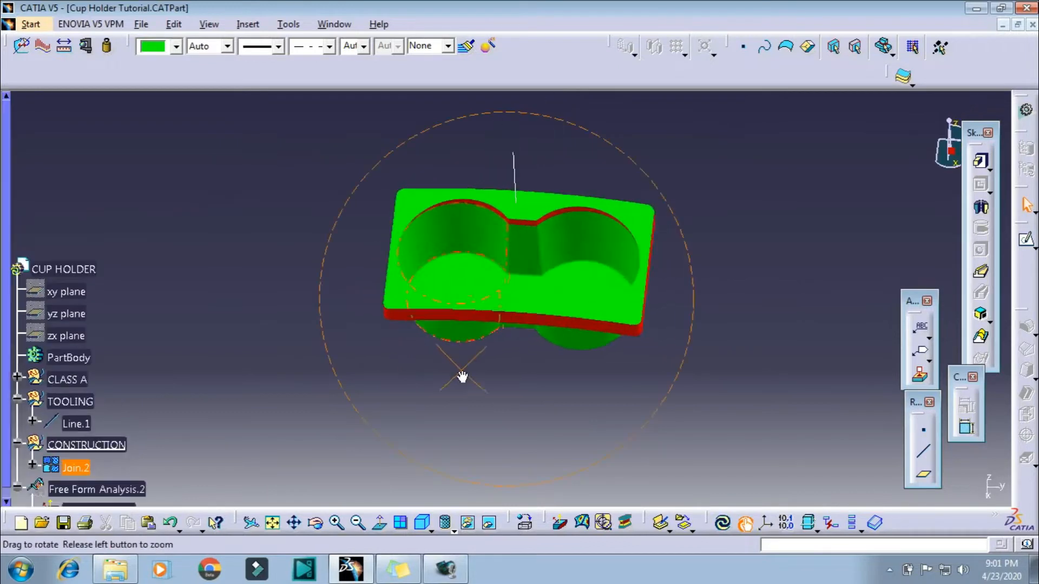
pyautogui.click(422, 520)
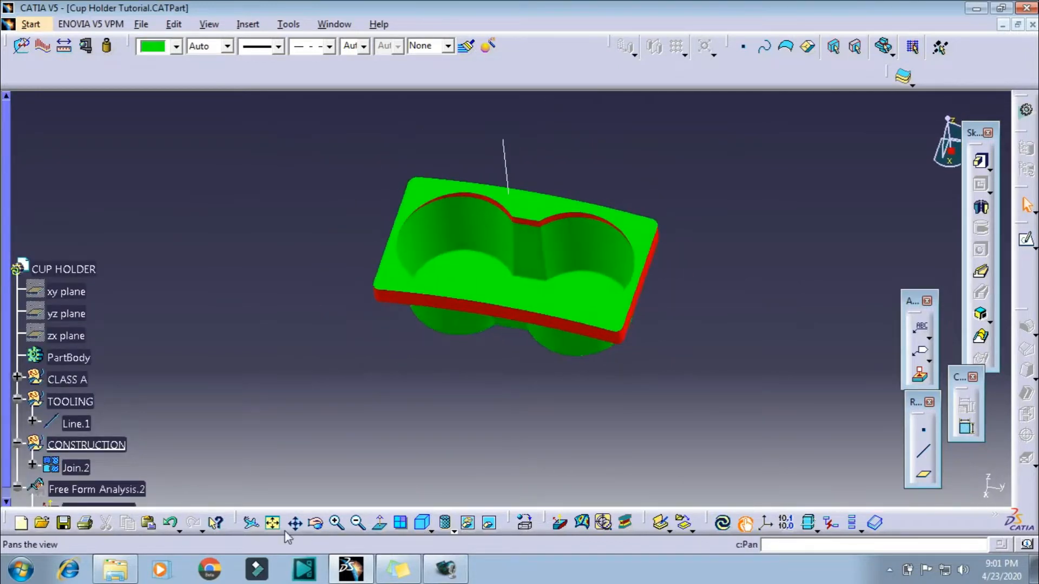
pyautogui.click(276, 530)
pyautogui.scroll(-3, 158, 417)
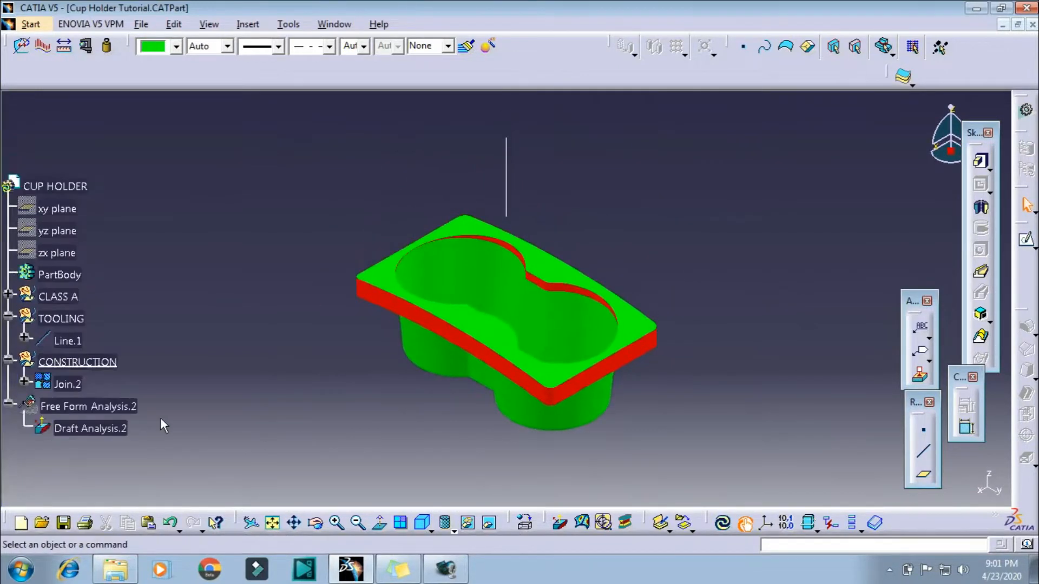
# - Switch the cup holder's display to shading with visible edges
pyautogui.click(67, 343)
pyautogui.click(249, 352)
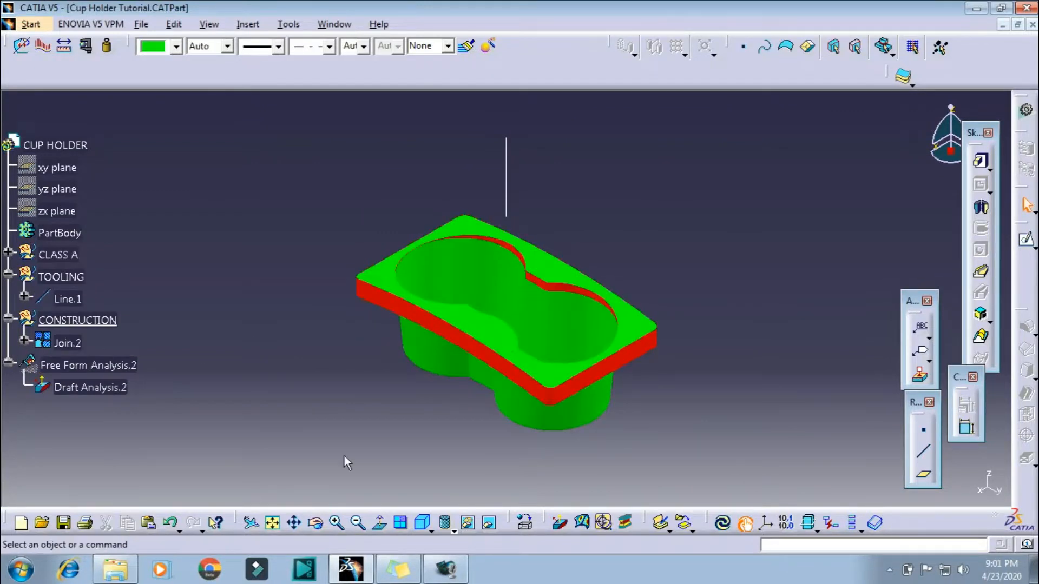
pyautogui.click(446, 525)
pyautogui.click(460, 448)
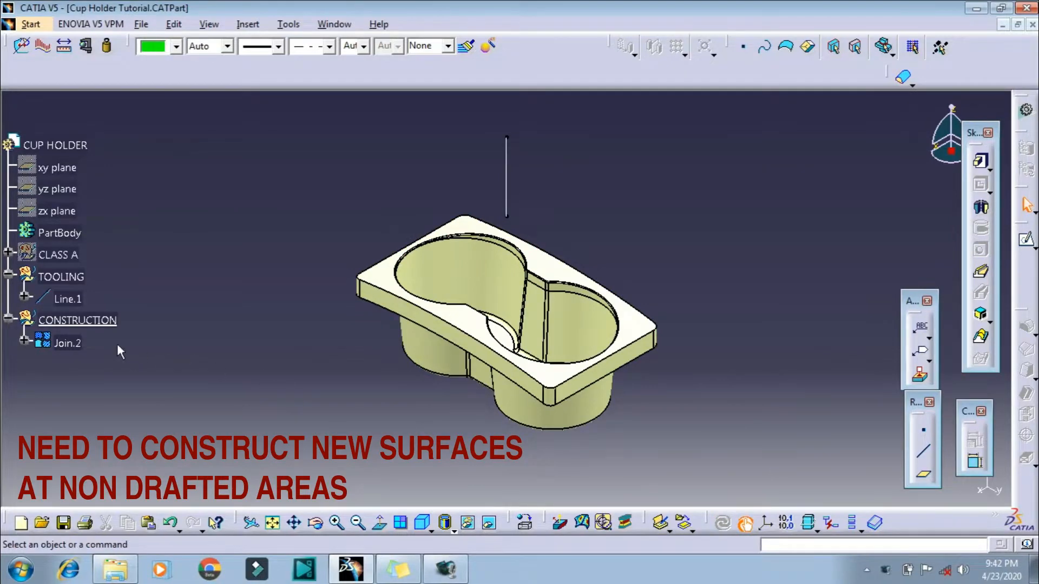
# - Insert a geometrical set named A SURFACE MODIFICATIONS under CONSTRUCTION, containing the joined surface Join.2
pyautogui.click(68, 343)
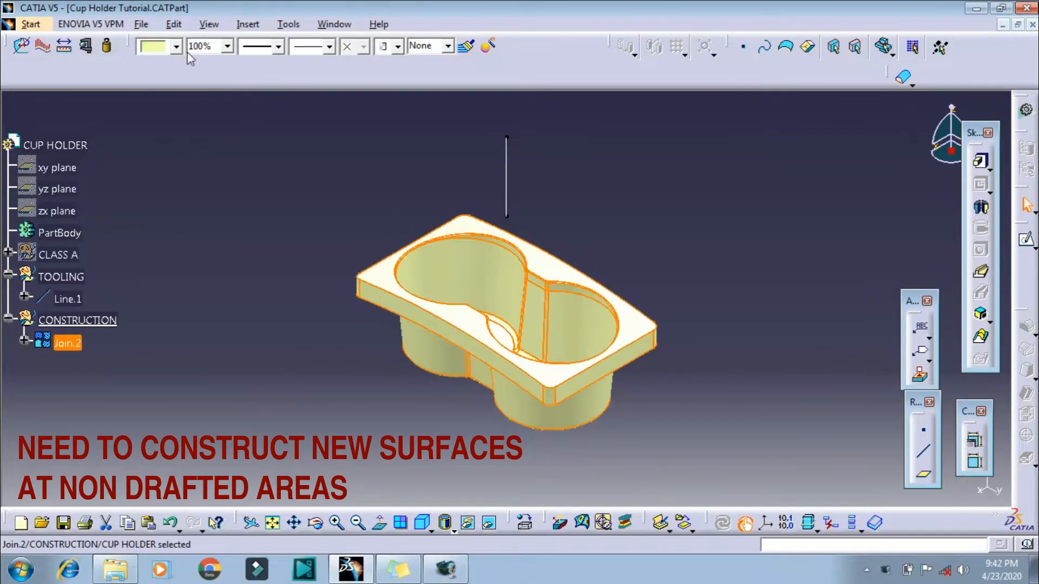
pyautogui.click(247, 25)
pyautogui.click(270, 76)
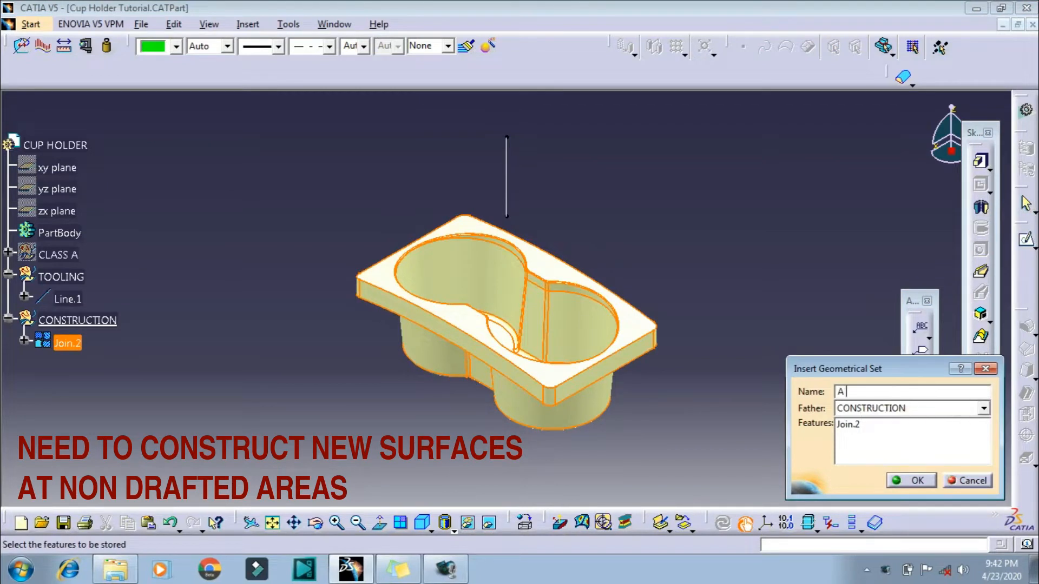
pyautogui.write('A SURFACE MODIFICATIONS')
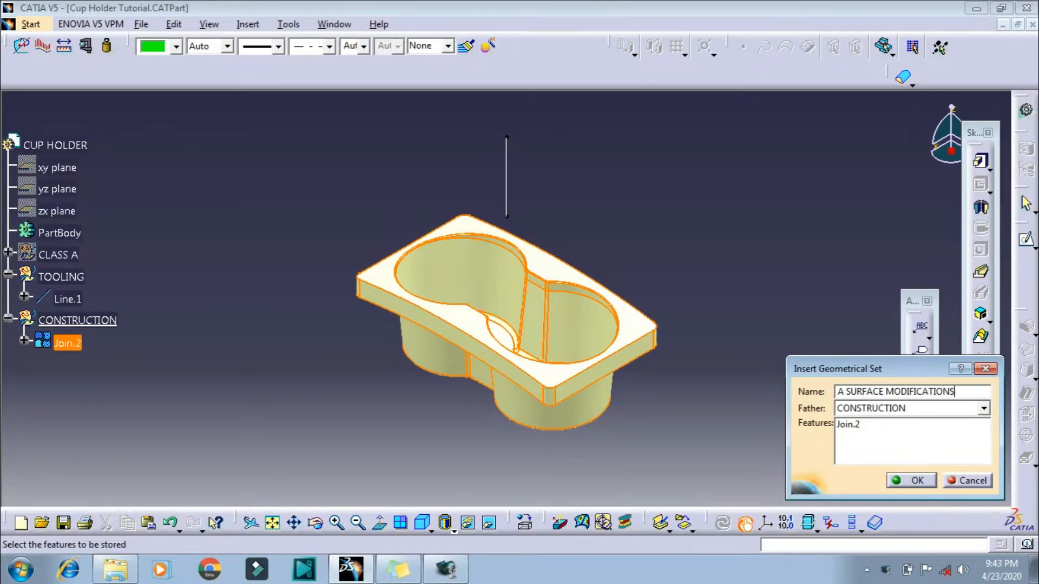
pyautogui.click(911, 480)
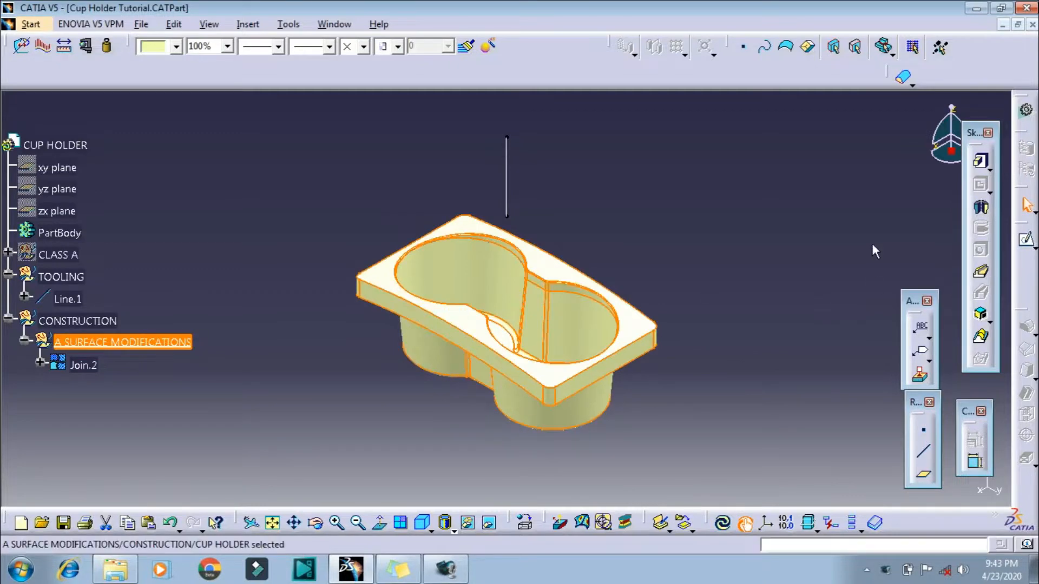
# - Switch to the Generative Shape Design workbench
pyautogui.click(31, 25)
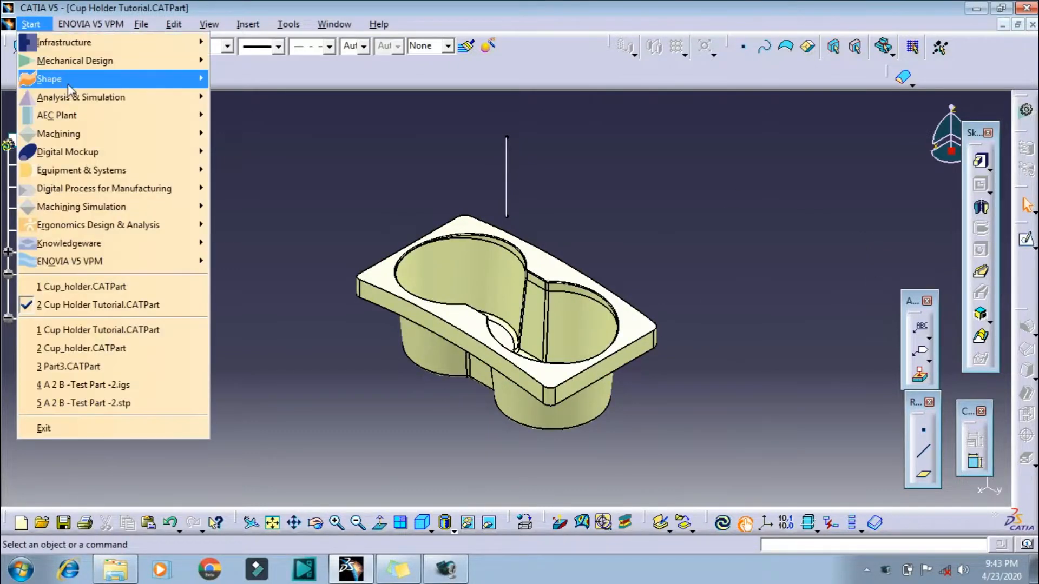
pyautogui.moveTo(86, 79)
pyautogui.click(254, 151)
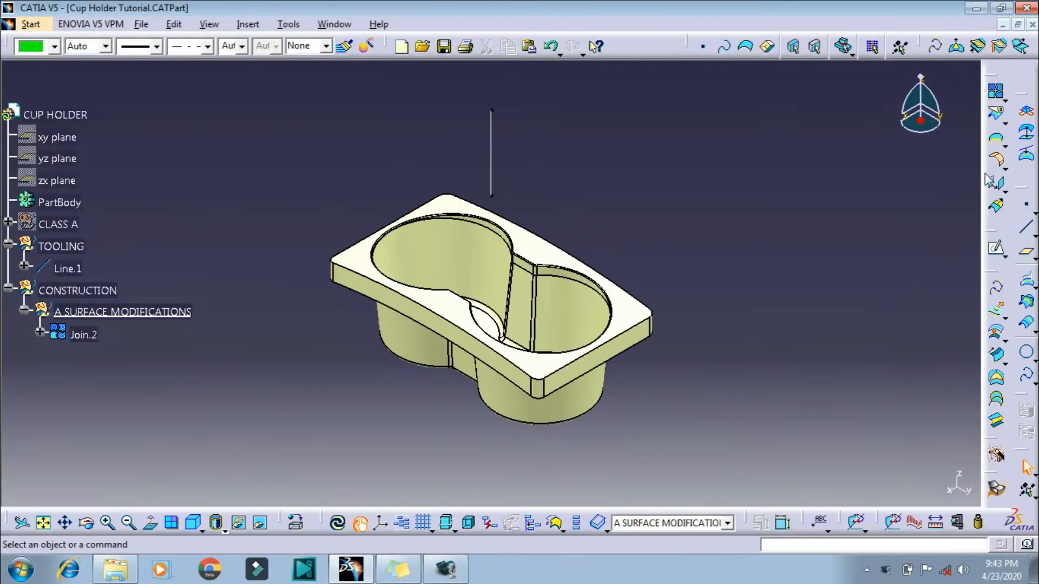
# - Extract the inner cup walls from the joined surface with tangent continuity
pyautogui.click(1006, 147)
pyautogui.click(1006, 157)
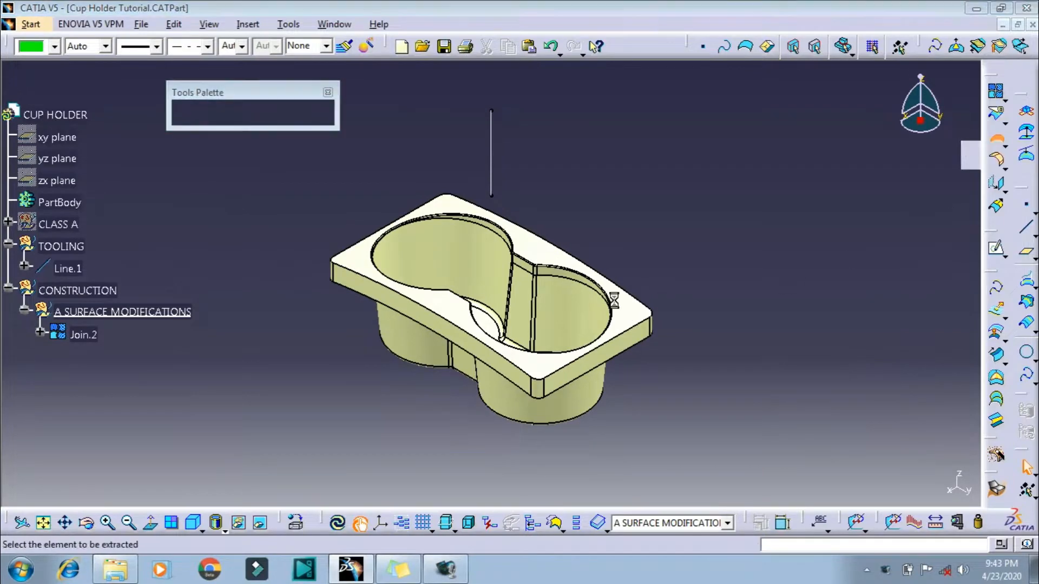
pyautogui.click(569, 311)
pyautogui.click(812, 414)
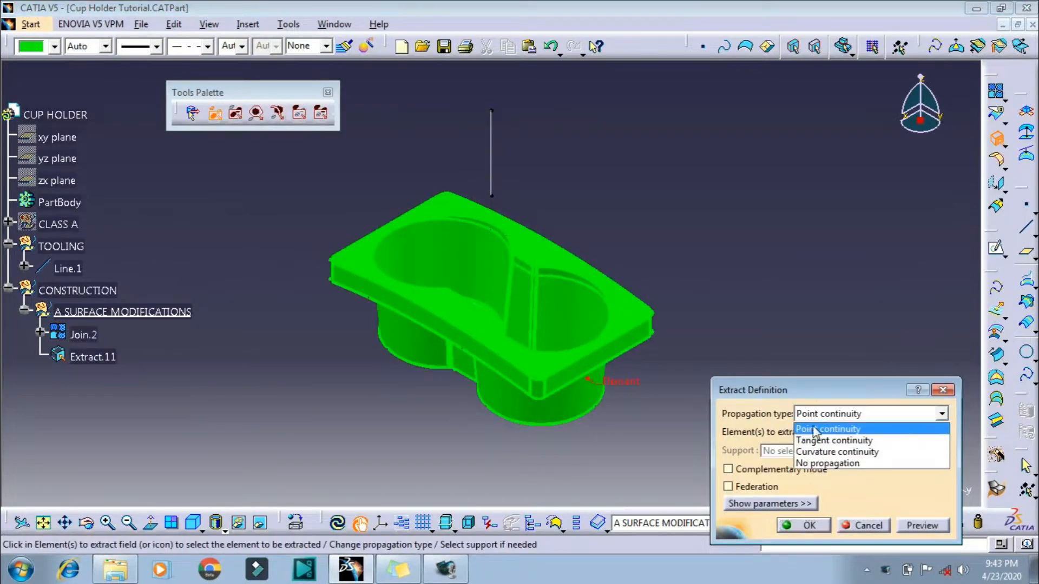
pyautogui.click(815, 441)
pyautogui.click(808, 526)
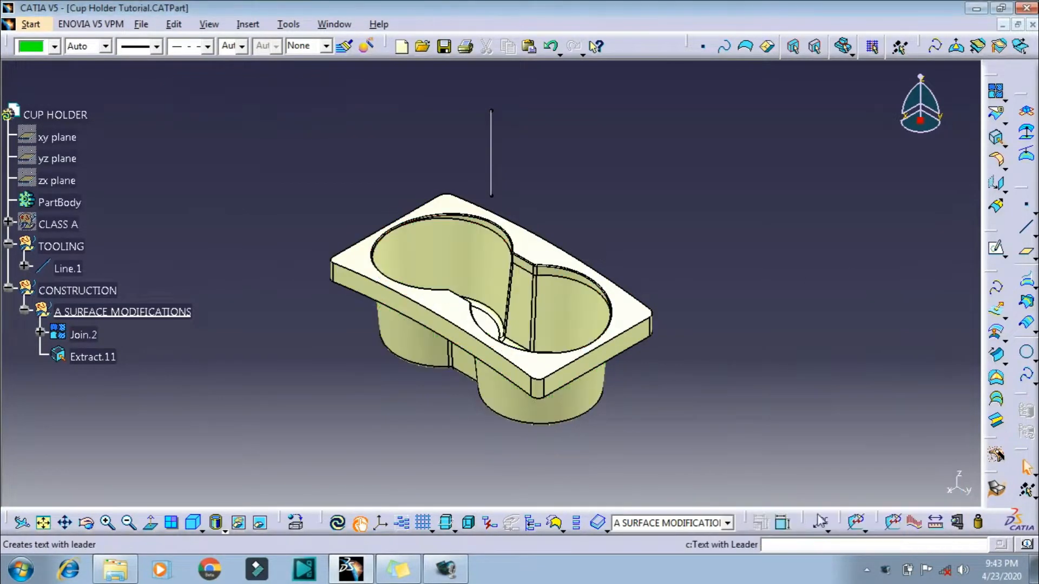
# - Extract the flat top face of the cup holder with no propagation and hide the joined surface
pyautogui.click(997, 140)
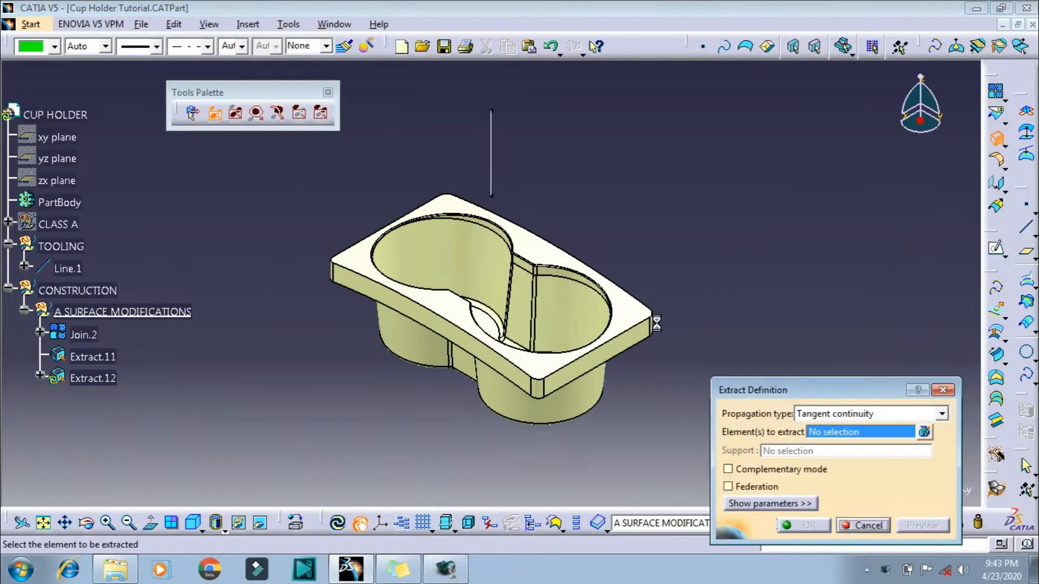
pyautogui.click(843, 414)
pyautogui.click(837, 464)
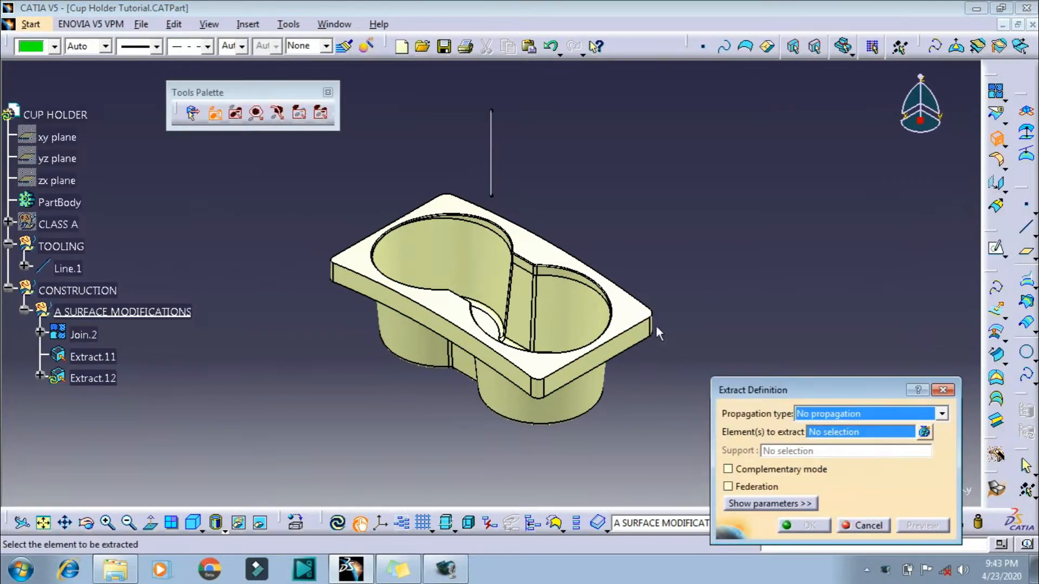
pyautogui.click(633, 314)
pyautogui.click(790, 527)
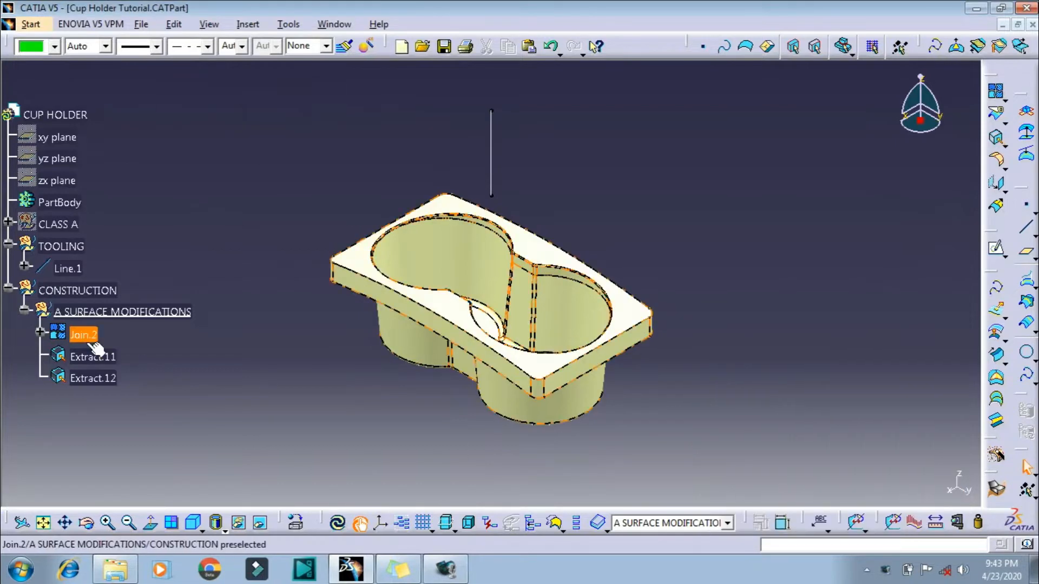
pyautogui.rightClick(81, 335)
pyautogui.click(173, 79)
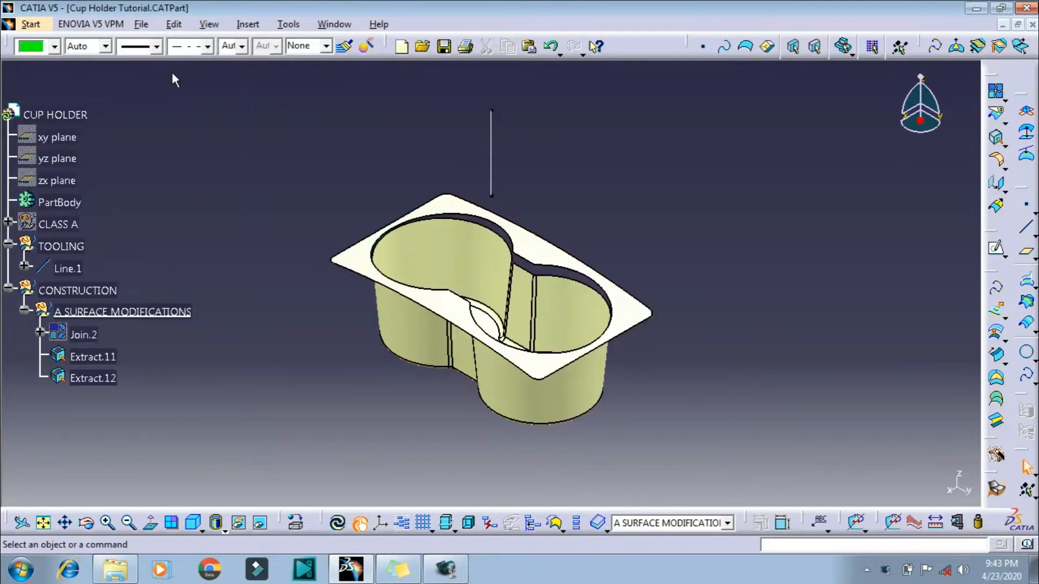
# - Extract the complete upper edge of the cup walls as a curve with point continuity
pyautogui.moveTo(381, 441); pyautogui.dragTo(412, 422, button='middle')
pyautogui.scroll(1, 382, 439)
pyautogui.click(996, 138)
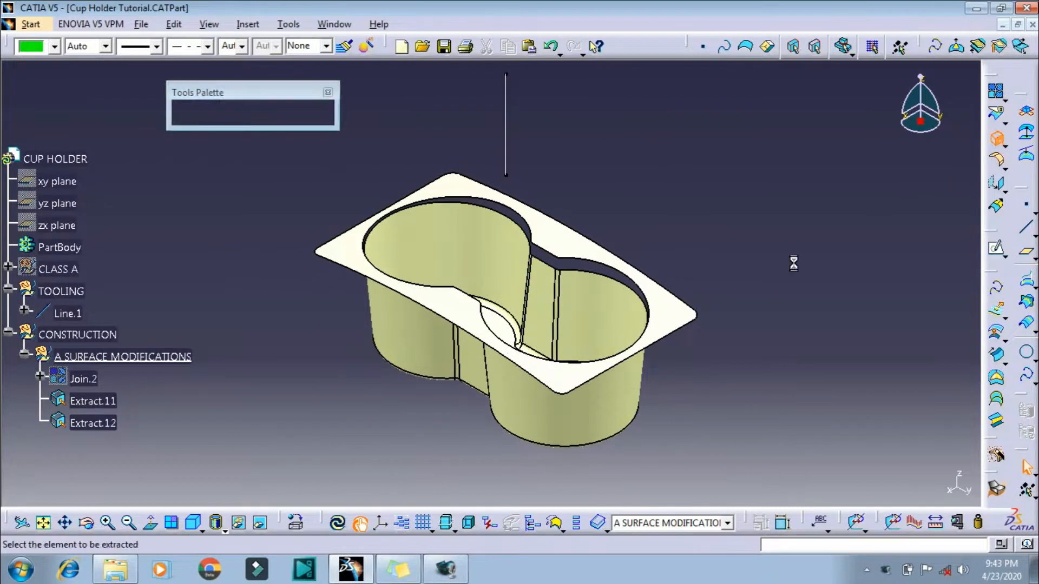
pyautogui.click(600, 278)
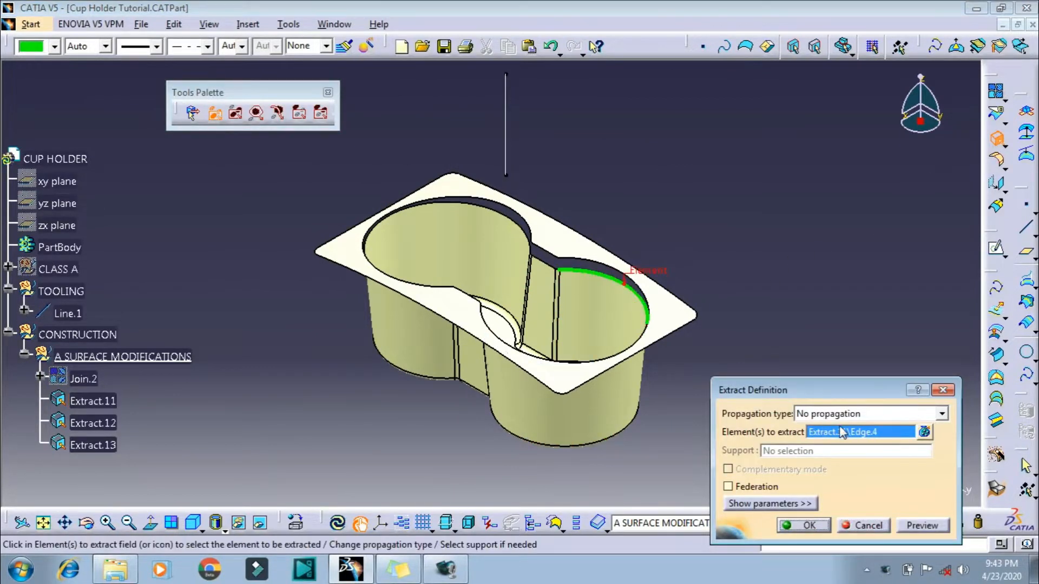
pyautogui.click(823, 414)
pyautogui.click(833, 429)
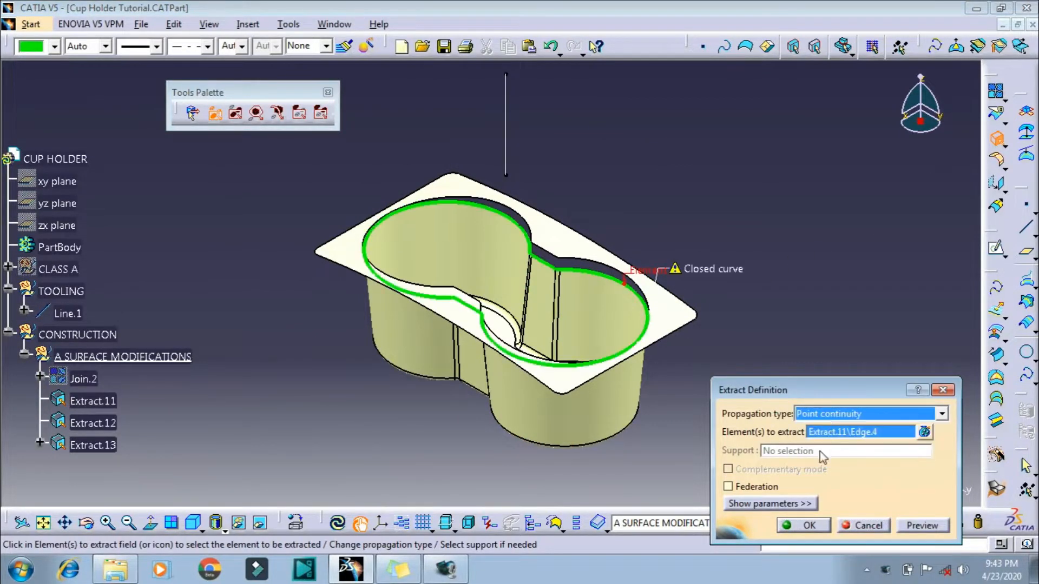
pyautogui.click(798, 527)
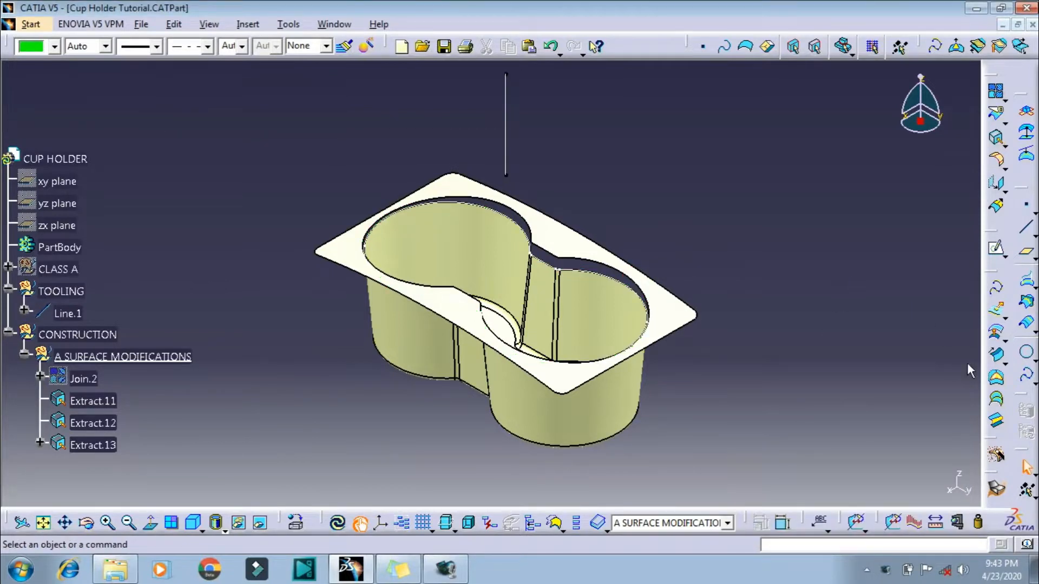
# - Start a swept surface with draft direction, using the extracted cup edge as guide curve and the tooling line as draft direction
pyautogui.click(996, 354)
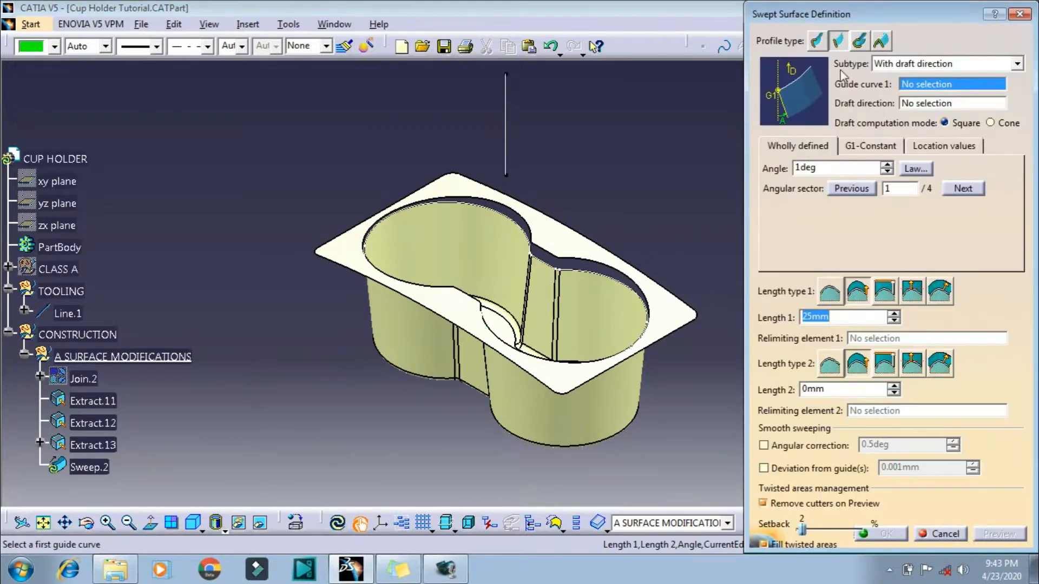
pyautogui.click(590, 270)
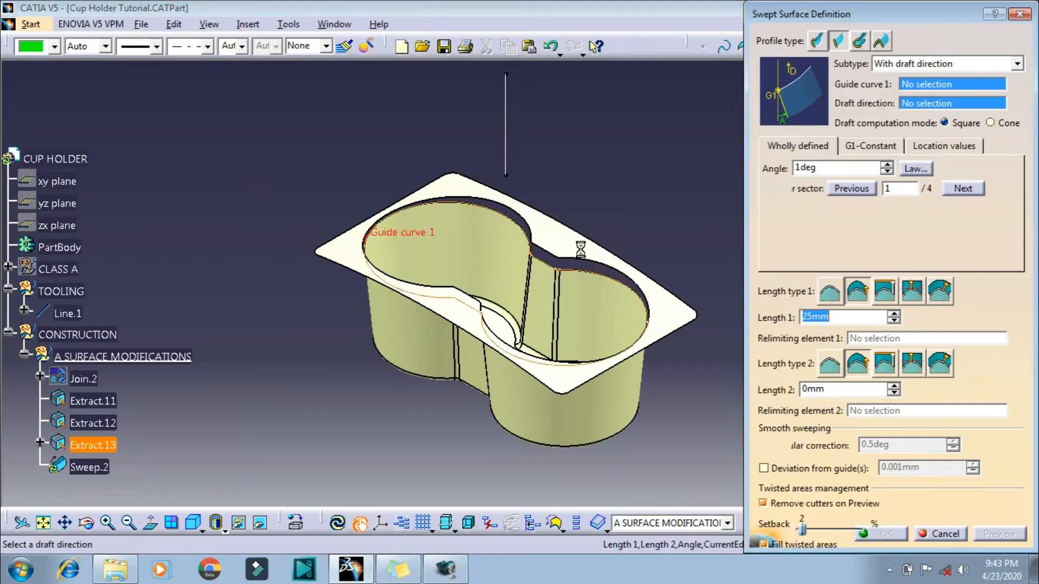
pyautogui.click(506, 126)
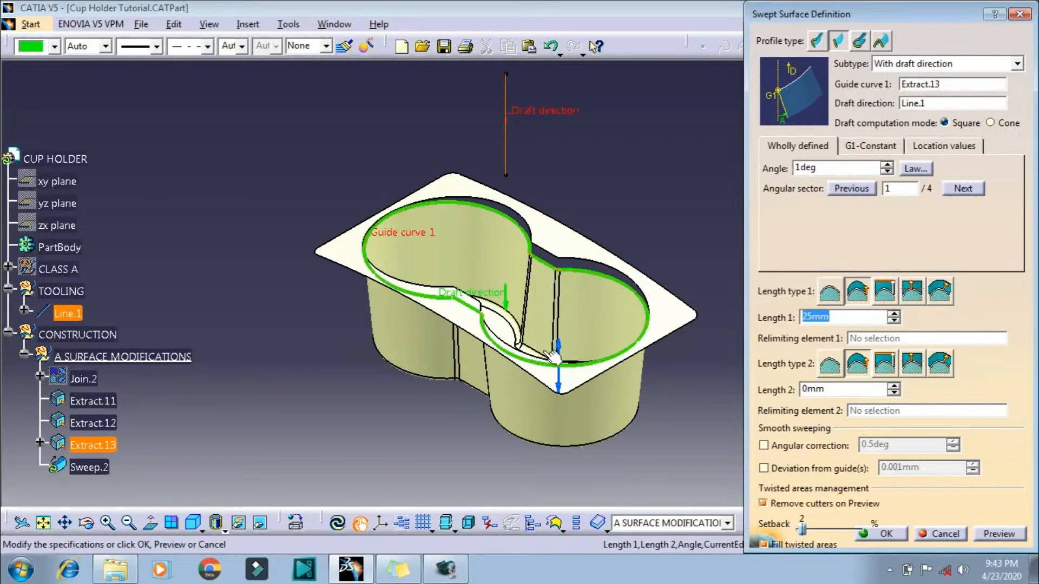
# - Set the sweep's draft angle to 10deg and choose angular sector 2 of 4
pyautogui.moveTo(828, 170); pyautogui.dragTo(770, 163)
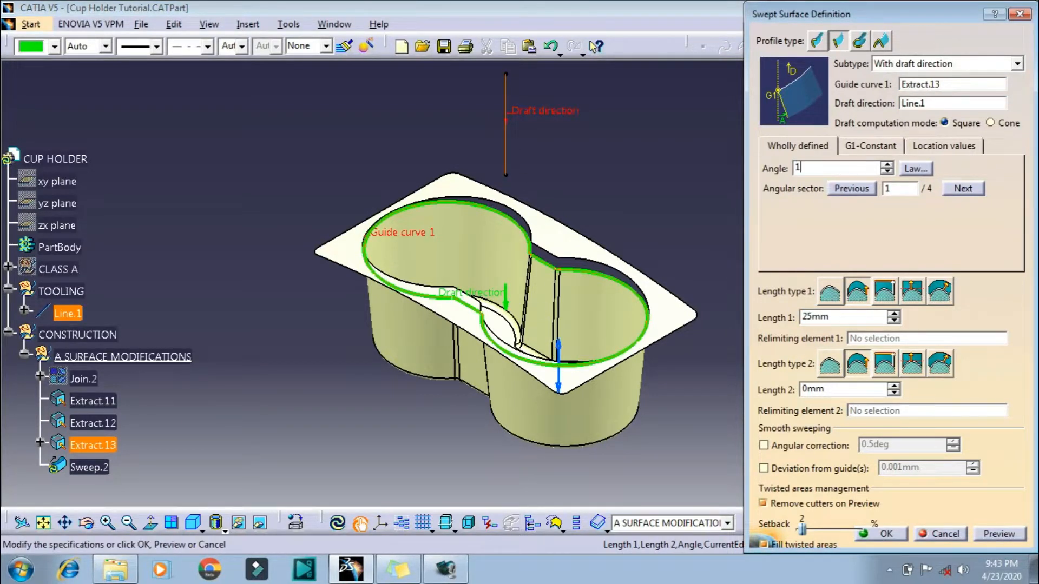
pyautogui.write('10')
pyautogui.press('Return')
pyautogui.moveTo(449, 302); pyautogui.dragTo(406, 336, button='middle')
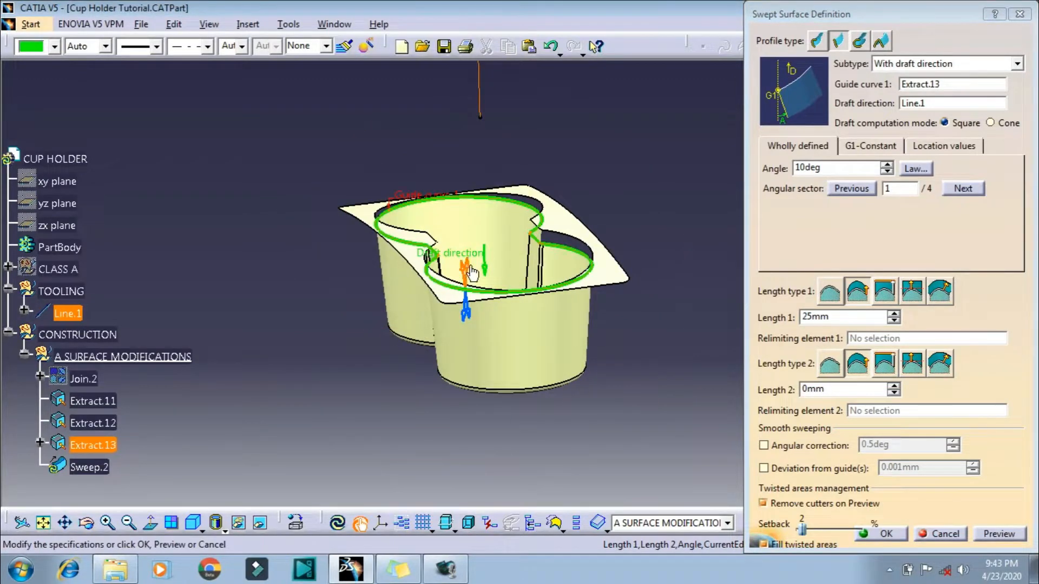
pyautogui.moveTo(399, 294); pyautogui.dragTo(453, 317, button='middle')
pyautogui.moveTo(396, 341); pyautogui.dragTo(453, 424, button='middle')
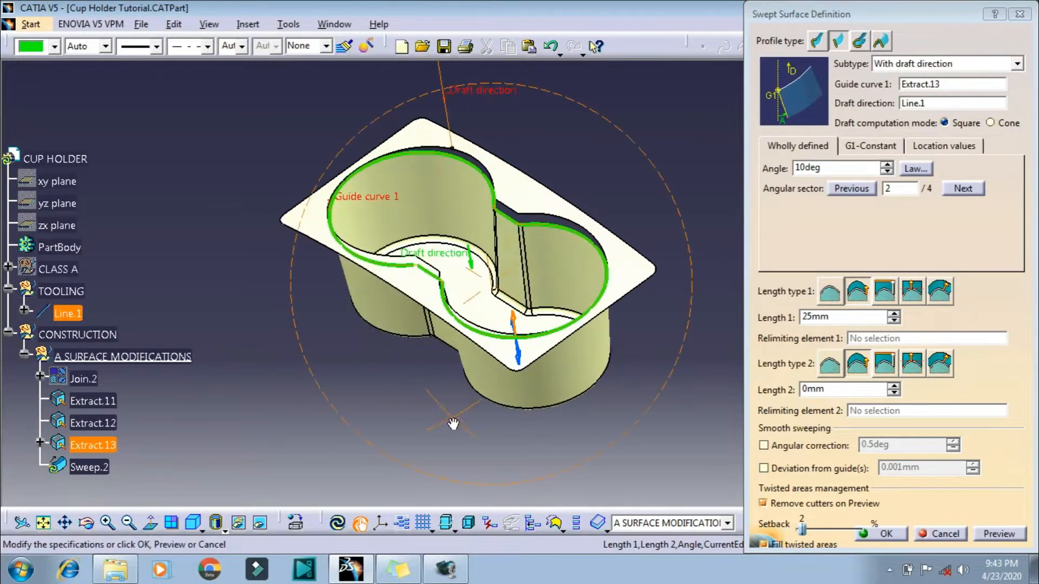
# - Set the sweep's draft angle to 1deg and preview the surface
pyautogui.doubleClick(810, 168)
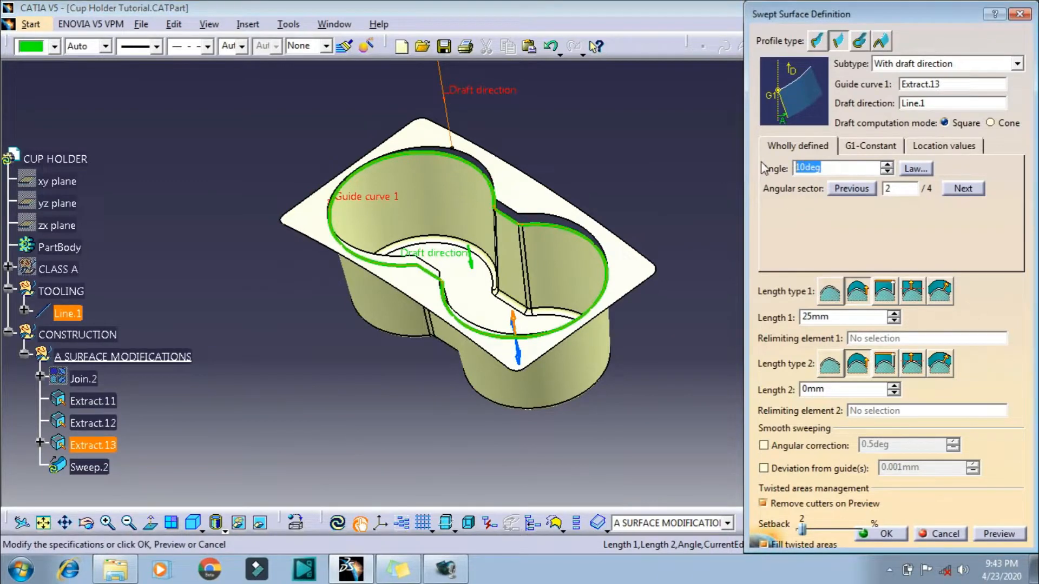
pyautogui.moveTo(604, 385); pyautogui.dragTo(584, 334, button='middle')
pyautogui.click(983, 536)
pyautogui.click(939, 482)
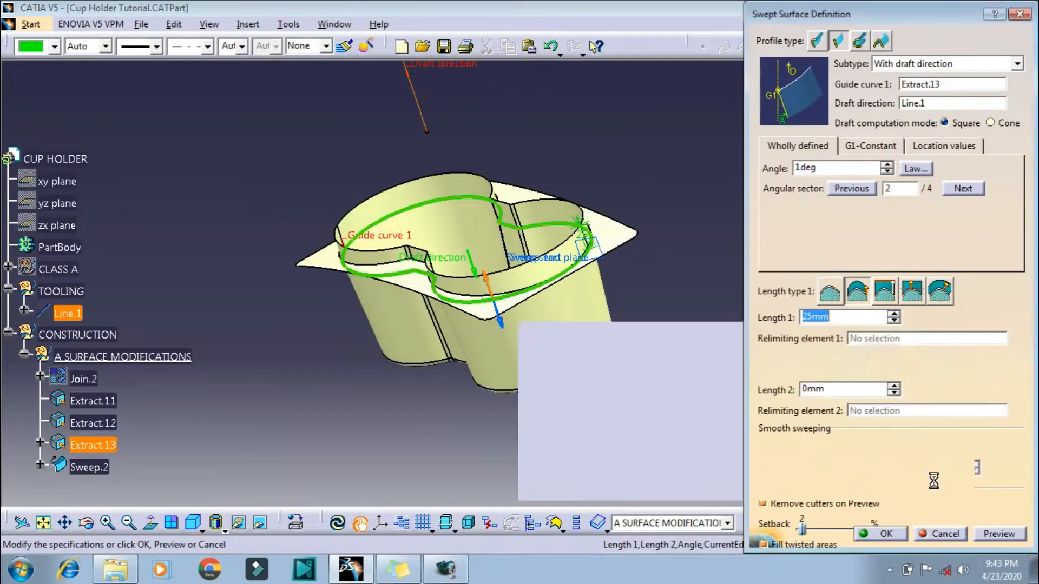
# - Set the sweep's draft angle to 2deg, preview it and create the swept surface
pyautogui.moveTo(641, 253); pyautogui.dragTo(663, 313, button='middle')
pyautogui.moveTo(825, 170); pyautogui.dragTo(797, 168)
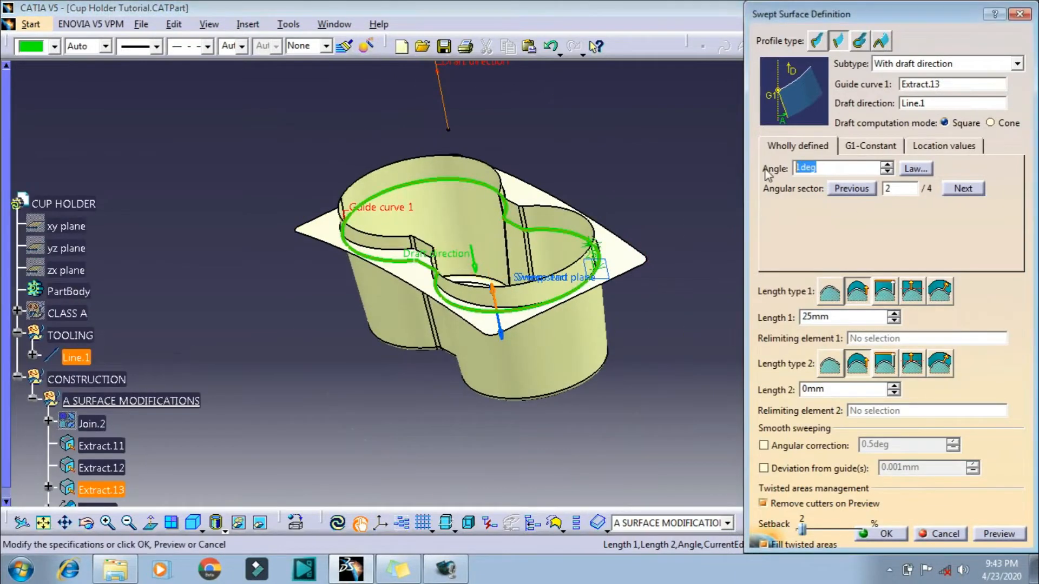
pyautogui.write('2')
pyautogui.press('Return')
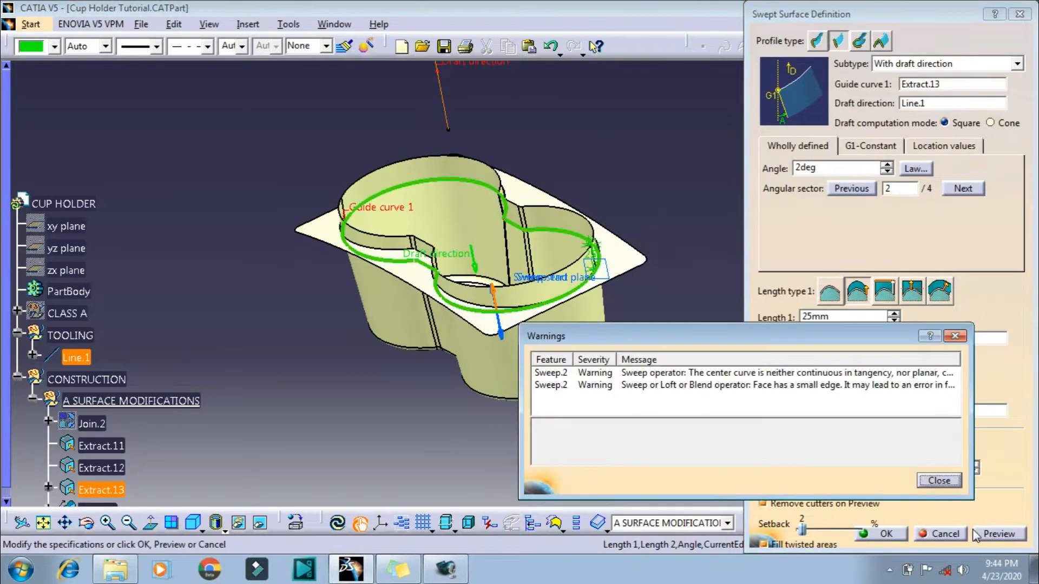
pyautogui.click(939, 480)
pyautogui.click(881, 534)
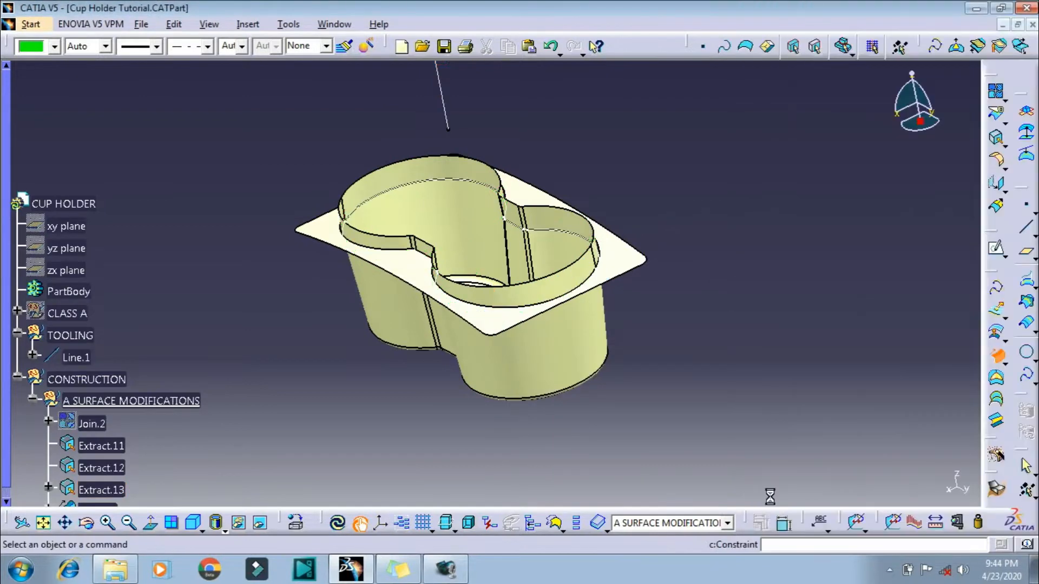
# - Hide the extracted edge curve Extract.13 that guides the sweep
pyautogui.moveTo(663, 314); pyautogui.dragTo(607, 331, button='middle')
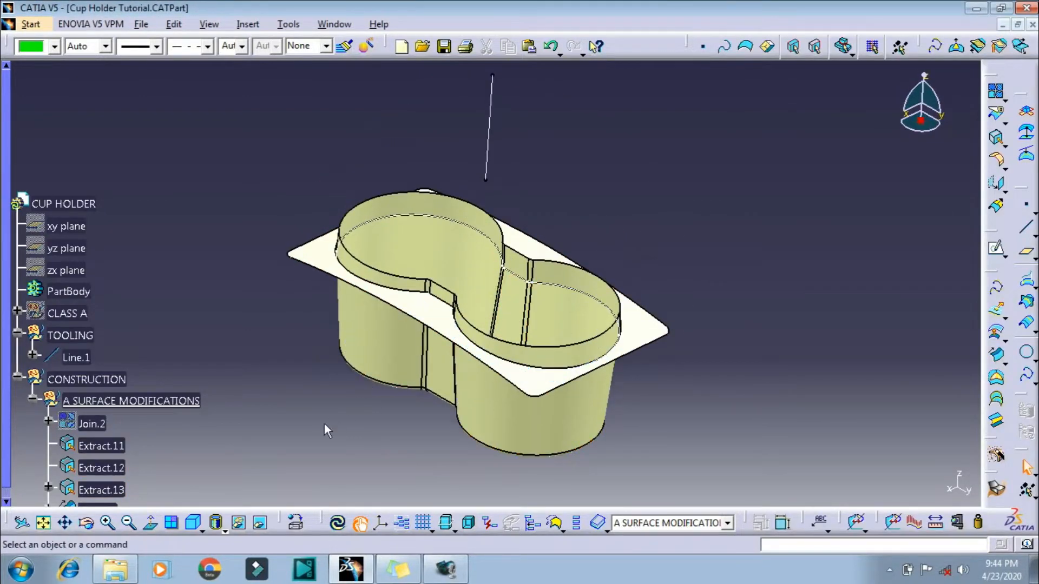
pyautogui.click(593, 301)
pyautogui.rightClick(89, 490)
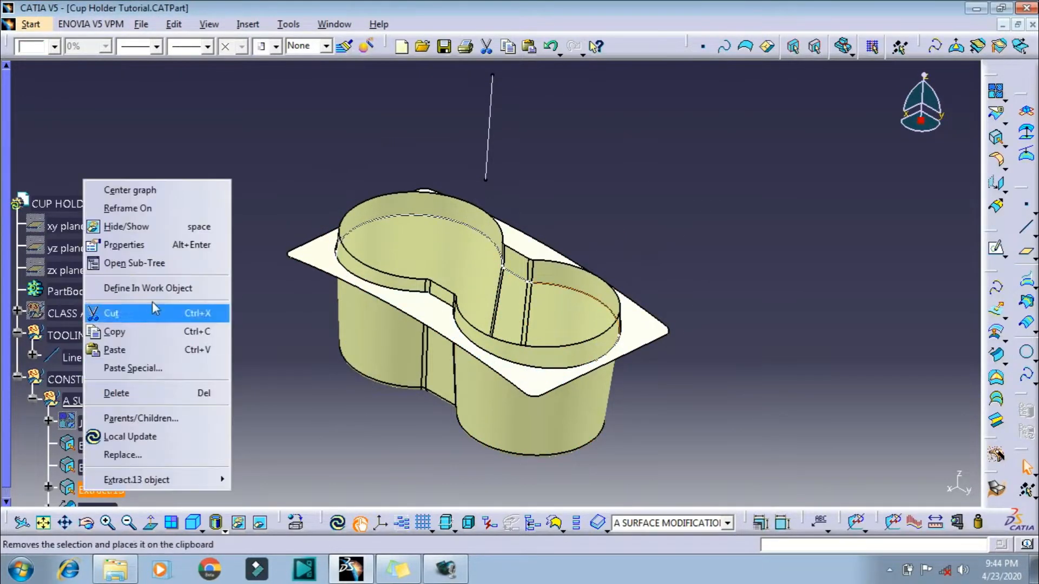
pyautogui.click(149, 229)
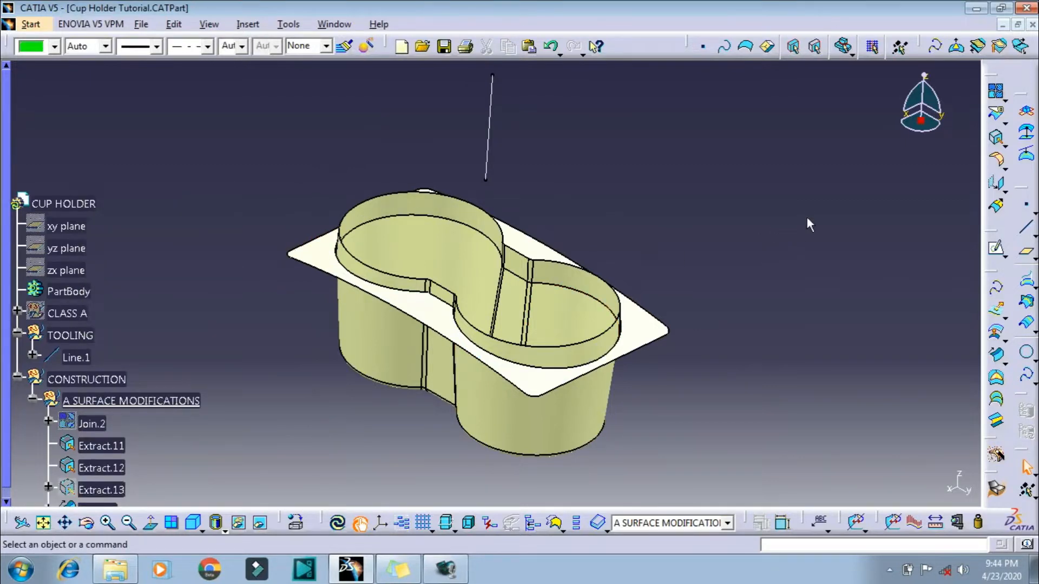
pyautogui.click(995, 93)
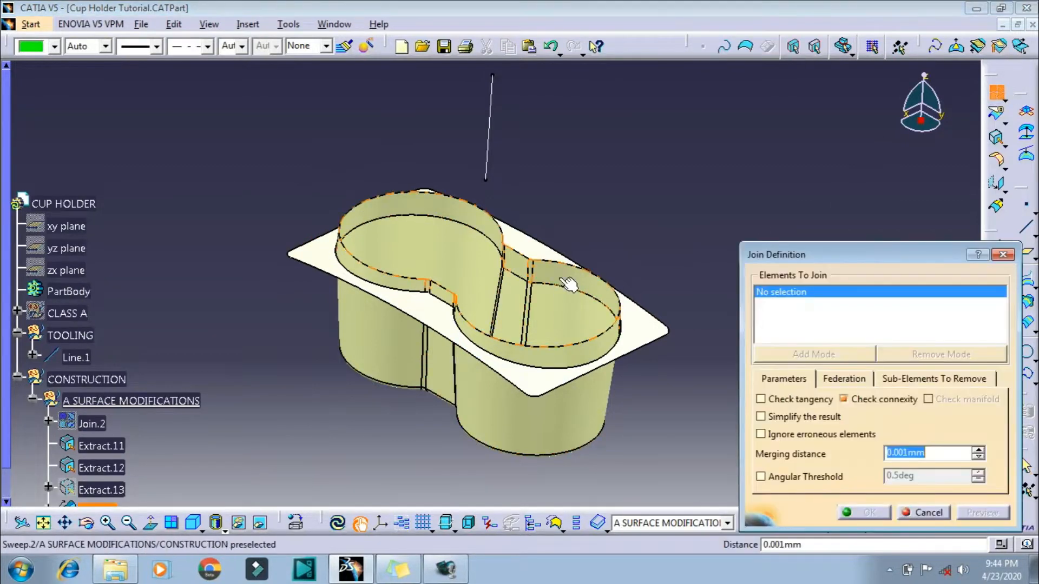
pyautogui.click(565, 269)
pyautogui.click(1002, 254)
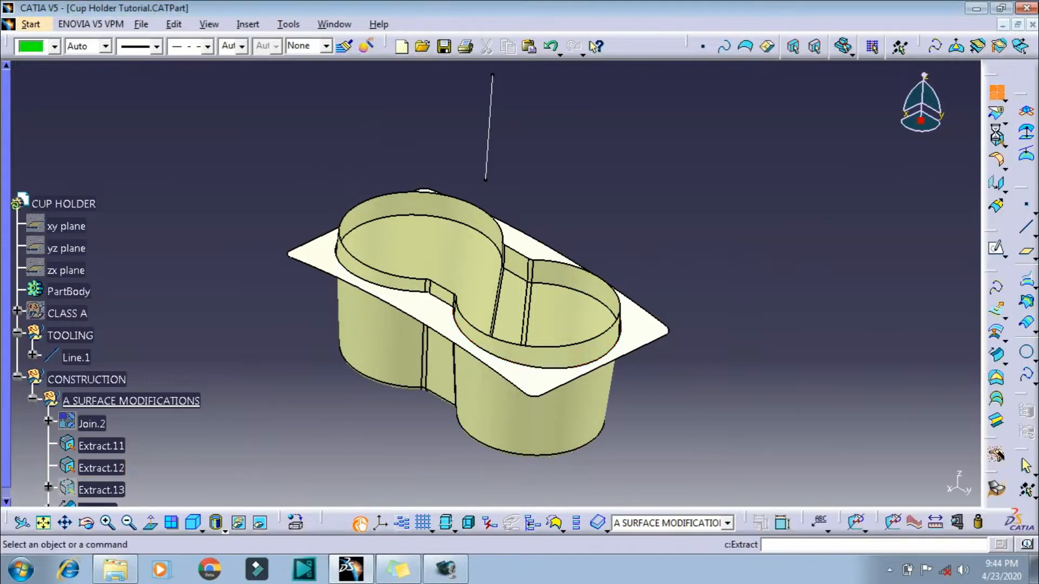
# - Join the drafted sweep Sweep.2 with the extracted cup walls Extract.11 into one surface
pyautogui.click(454, 211)
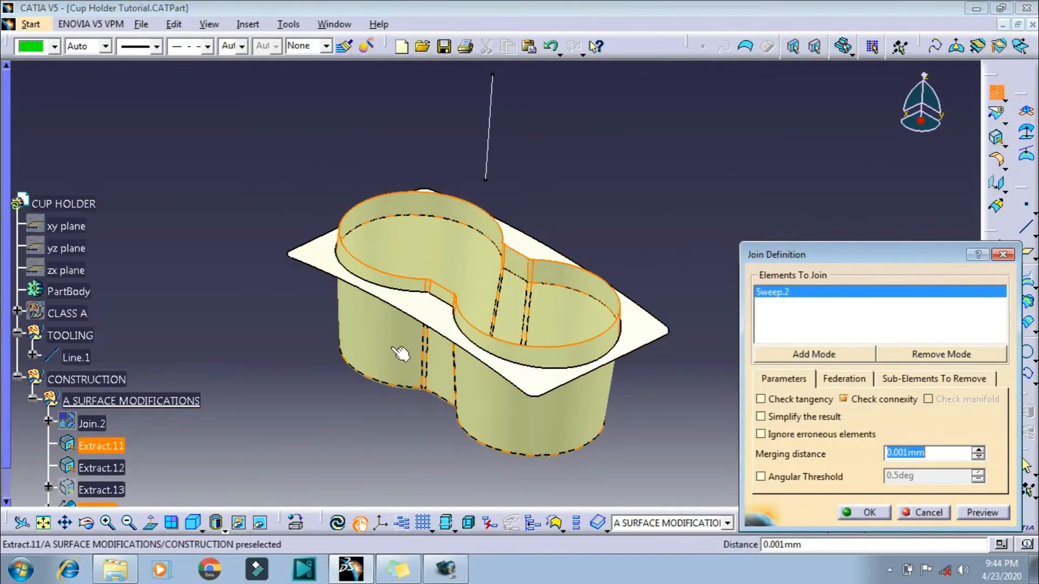
pyautogui.click(401, 354)
pyautogui.click(990, 513)
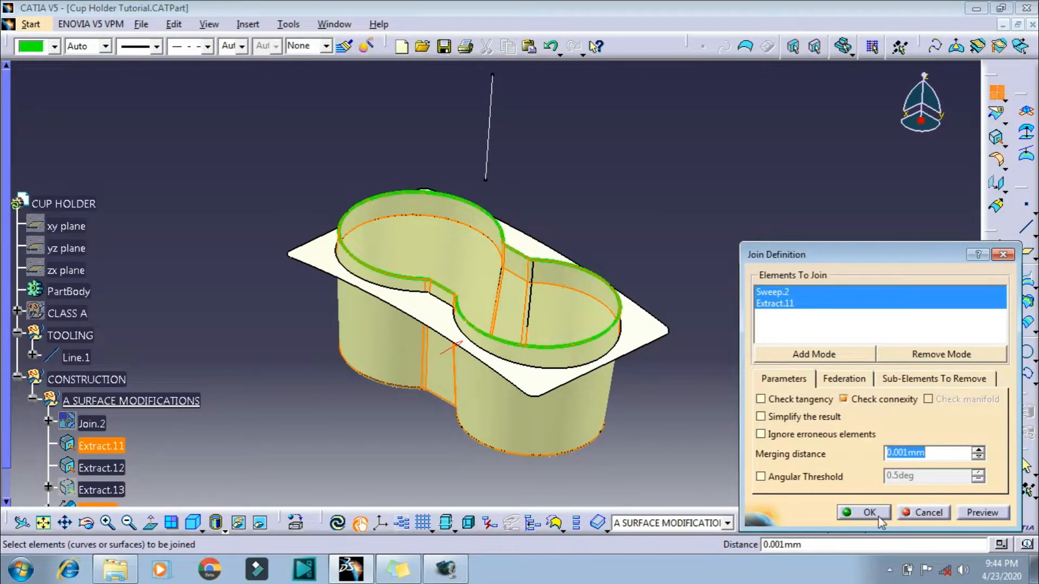
pyautogui.click(877, 513)
# - Untrim the extracted top flange surface Extract.12, accepting a surface based on its bounding box
pyautogui.click(1003, 99)
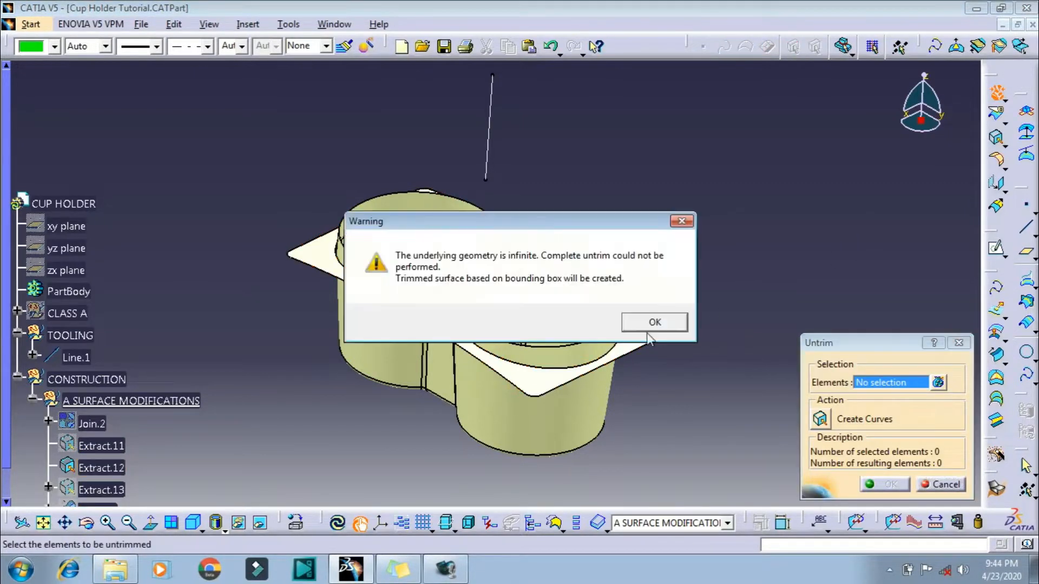
pyautogui.click(664, 324)
pyautogui.click(882, 485)
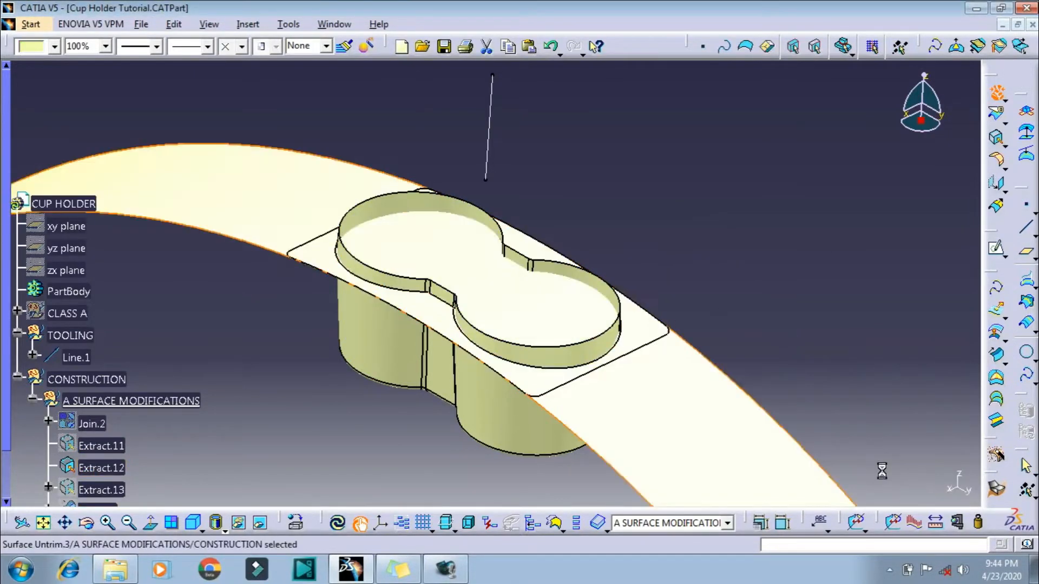
pyautogui.click(810, 311)
# - Create the boundary of flange surface Extract.12 and keep only its outer loop, extracted with point continuity
pyautogui.scroll(-4, 846, 243)
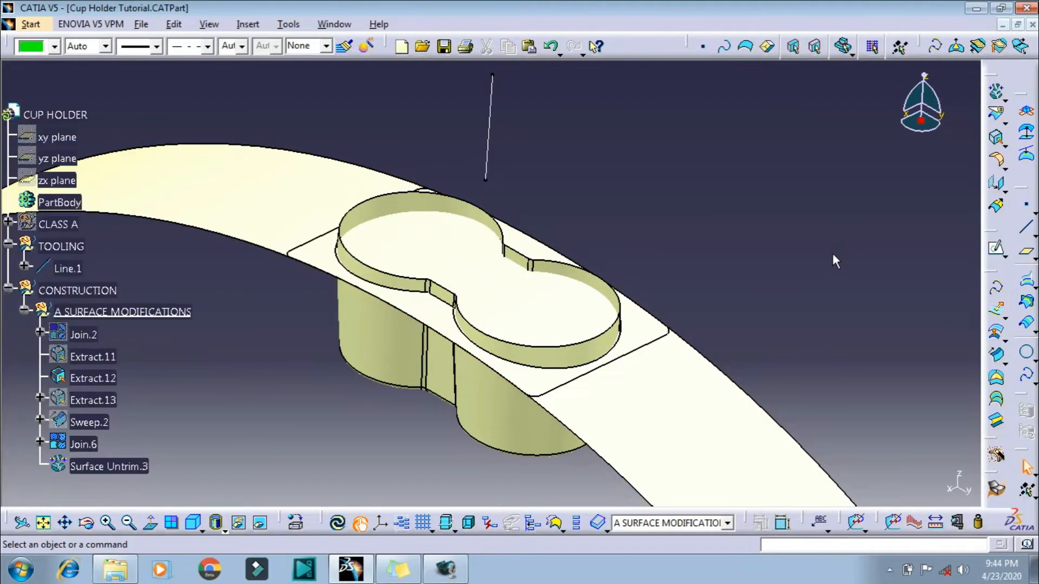
pyautogui.click(1005, 145)
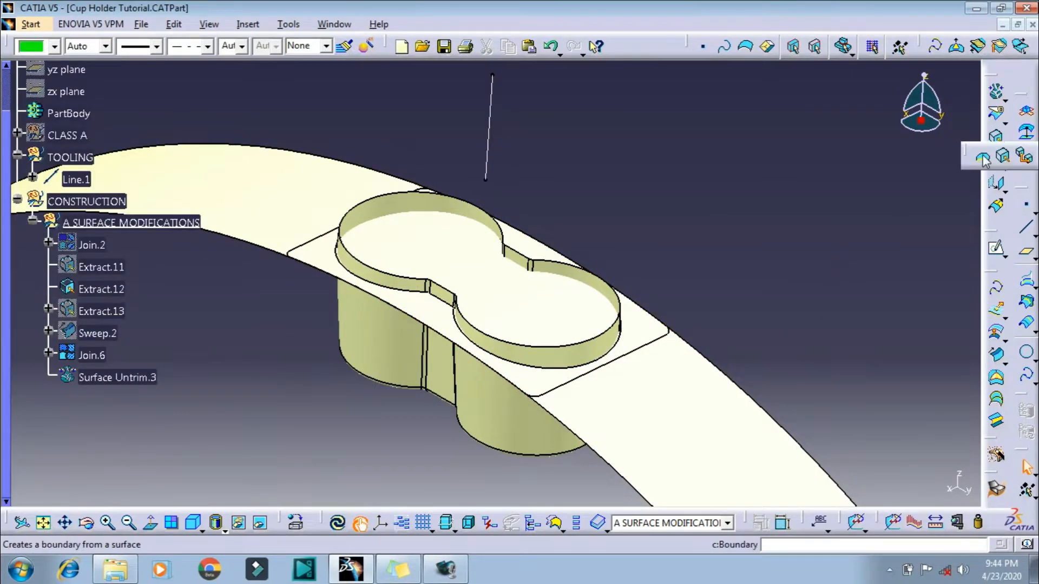
pyautogui.click(101, 289)
pyautogui.click(817, 480)
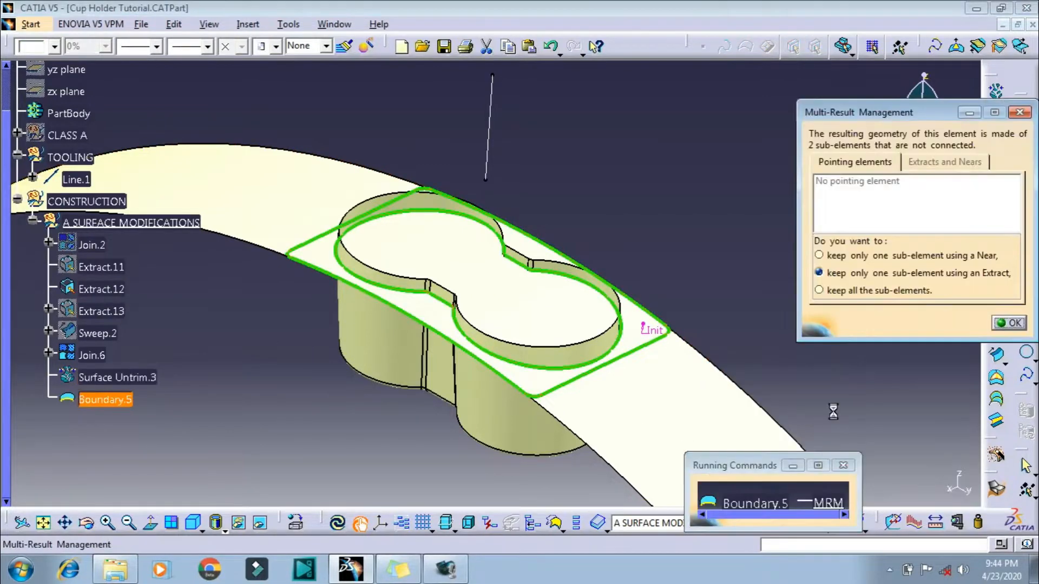
pyautogui.click(1003, 324)
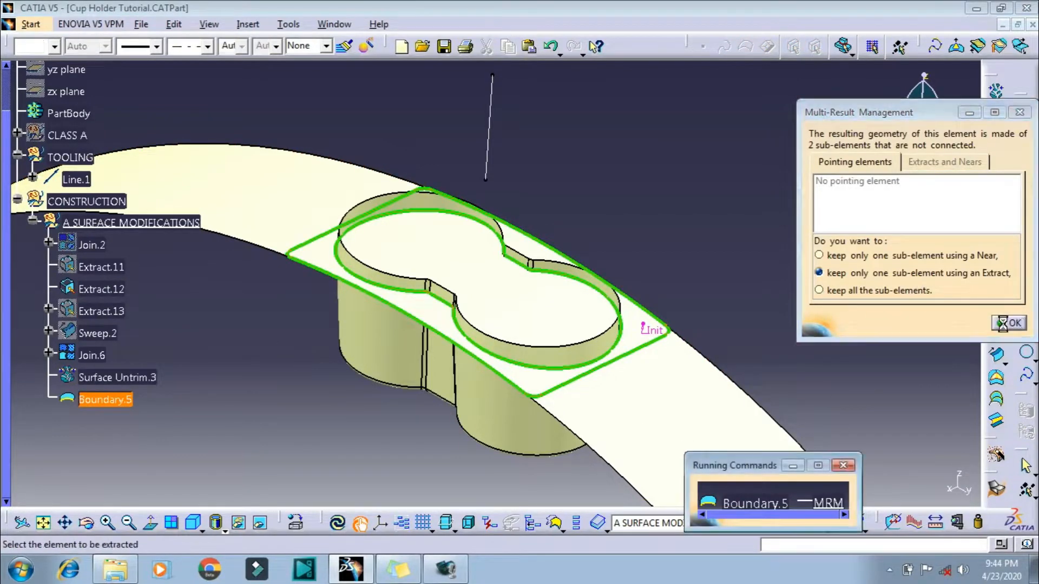
pyautogui.click(641, 355)
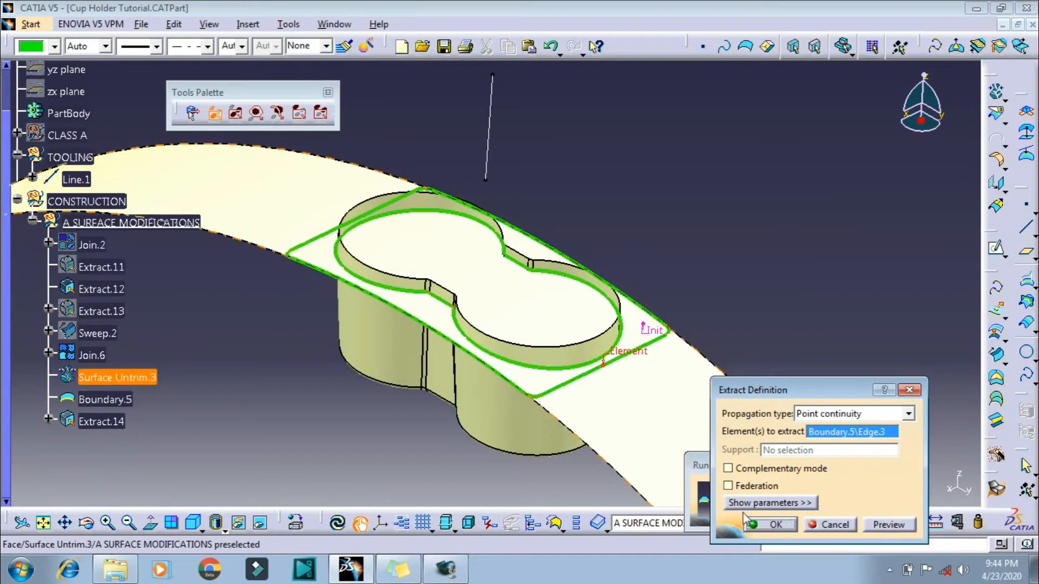
pyautogui.click(757, 524)
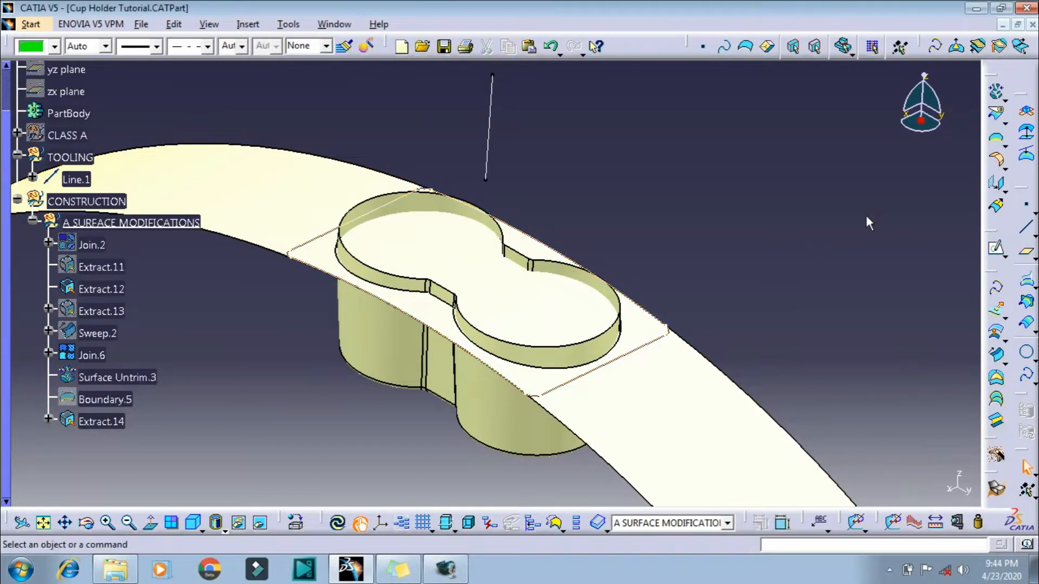
# - Split the untrimmed surface with the extracted outer boundary, keeping the inner flange area
pyautogui.click(994, 120)
pyautogui.click(622, 371)
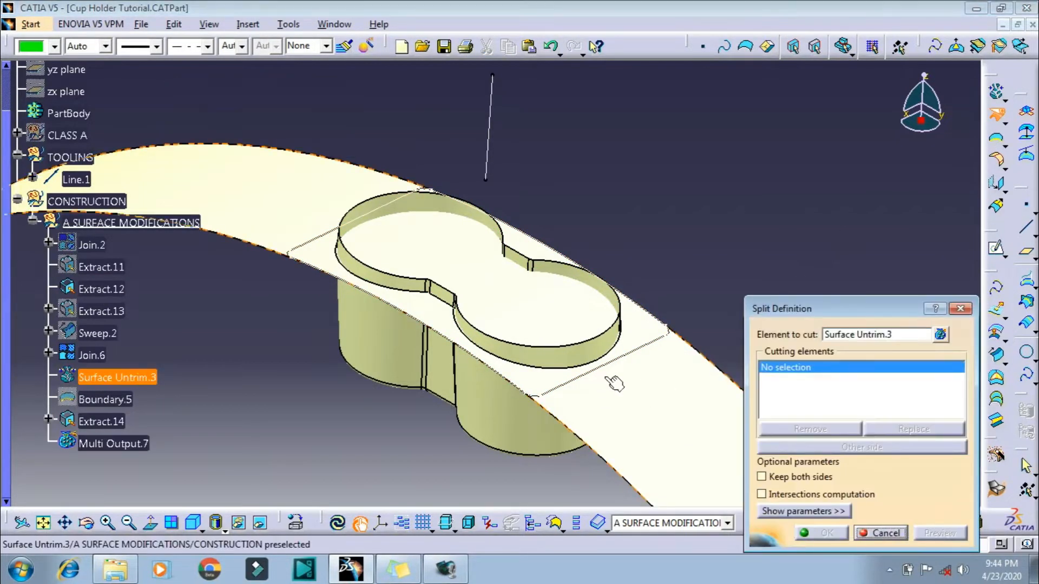
pyautogui.click(622, 363)
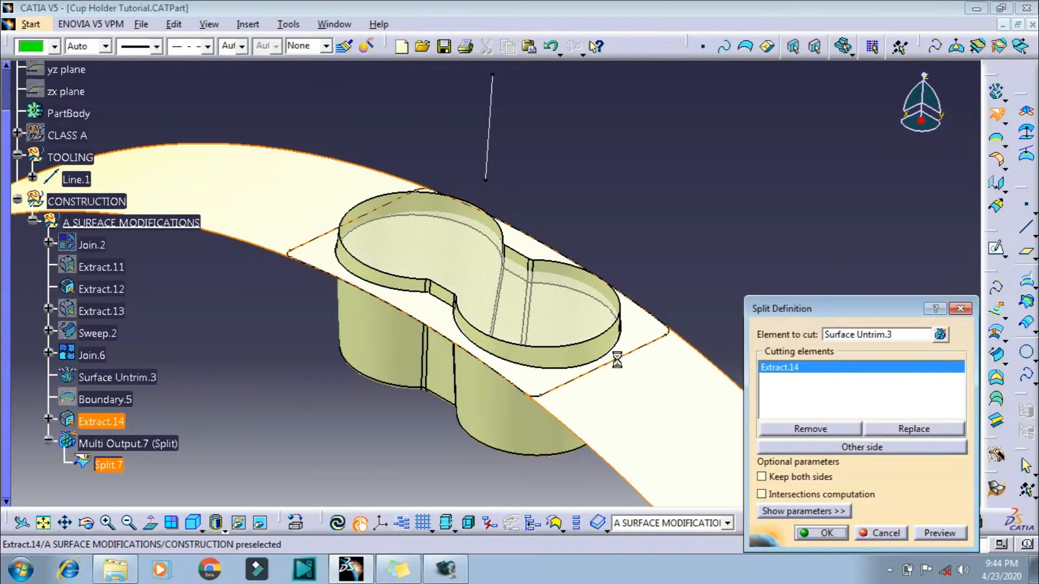
pyautogui.click(814, 448)
pyautogui.click(826, 534)
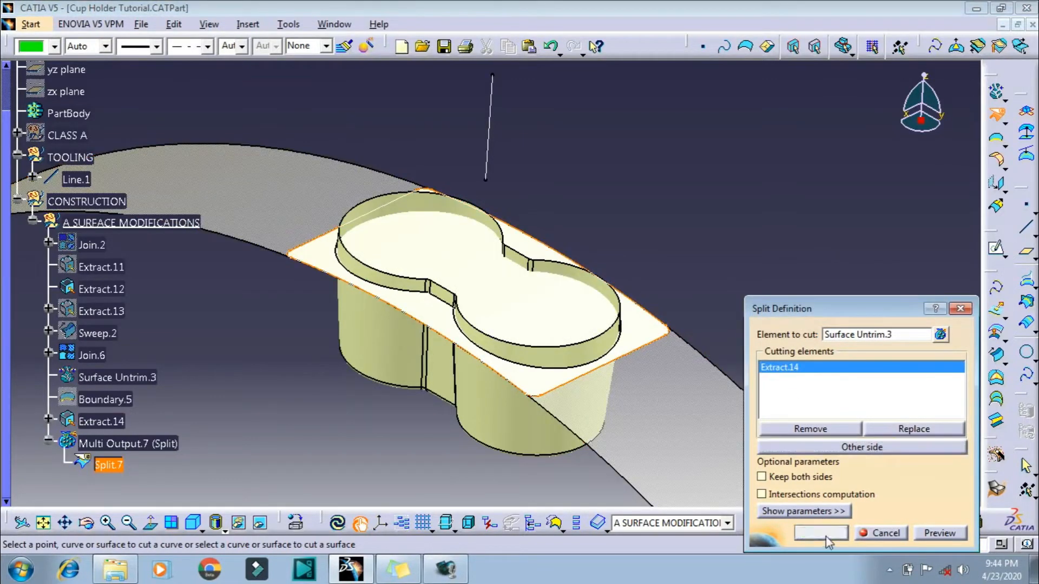
# - Hide the original extracted flange surface Extract.12
pyautogui.click(106, 290)
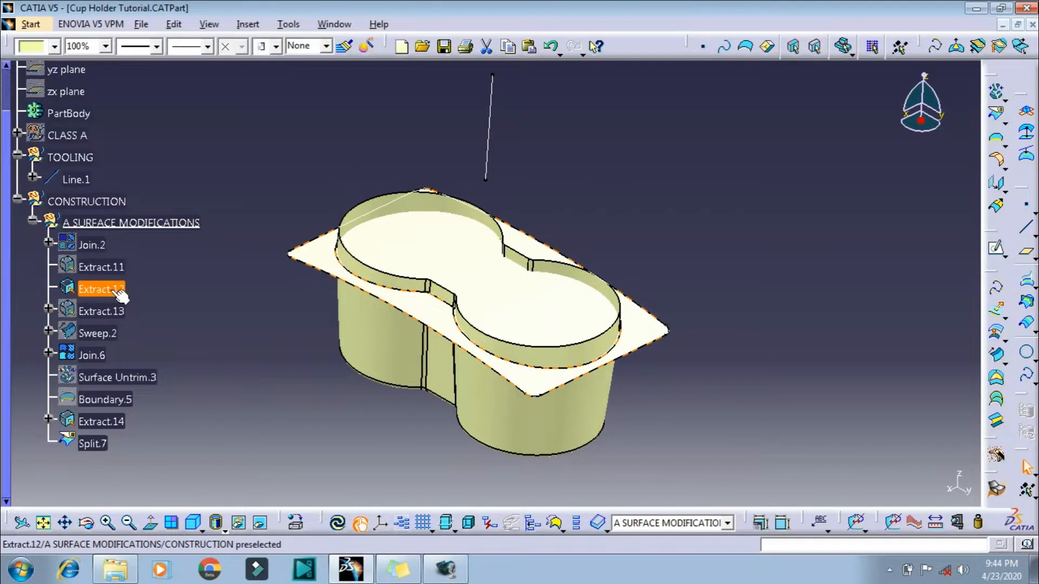
pyautogui.rightClick(119, 295)
pyautogui.click(227, 224)
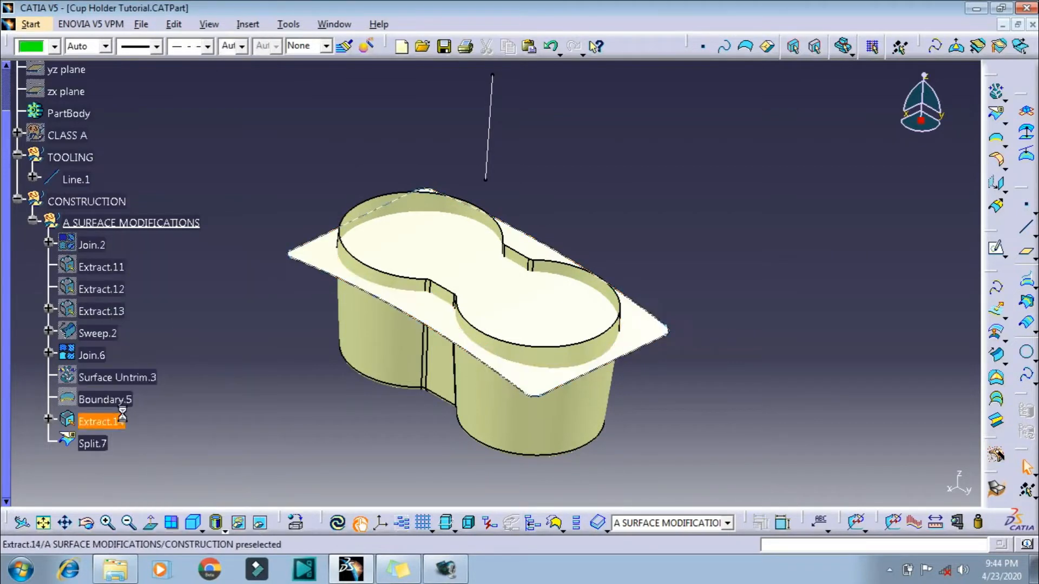
# - Split the new flange surface Split.7 with the joined cup walls Join.6 to open the cup area
pyautogui.click(95, 439)
pyautogui.click(871, 295)
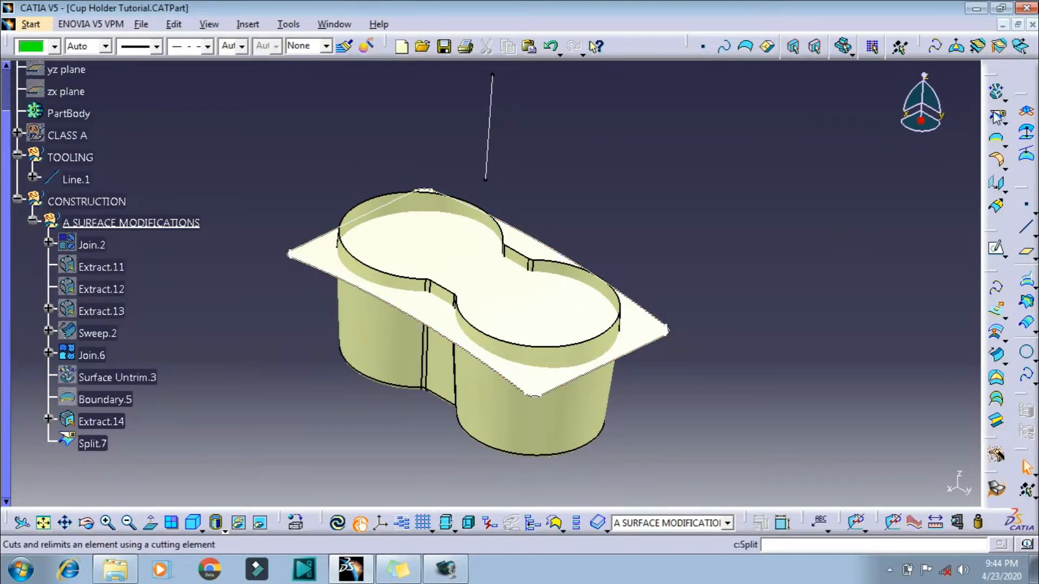
pyautogui.press('Return')
pyautogui.click(558, 357)
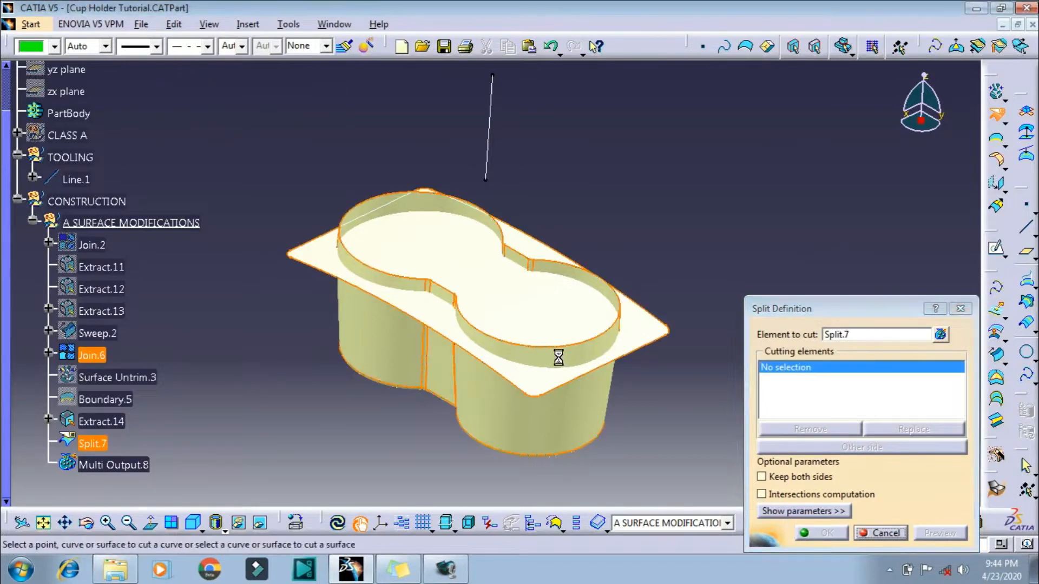
pyautogui.click(816, 537)
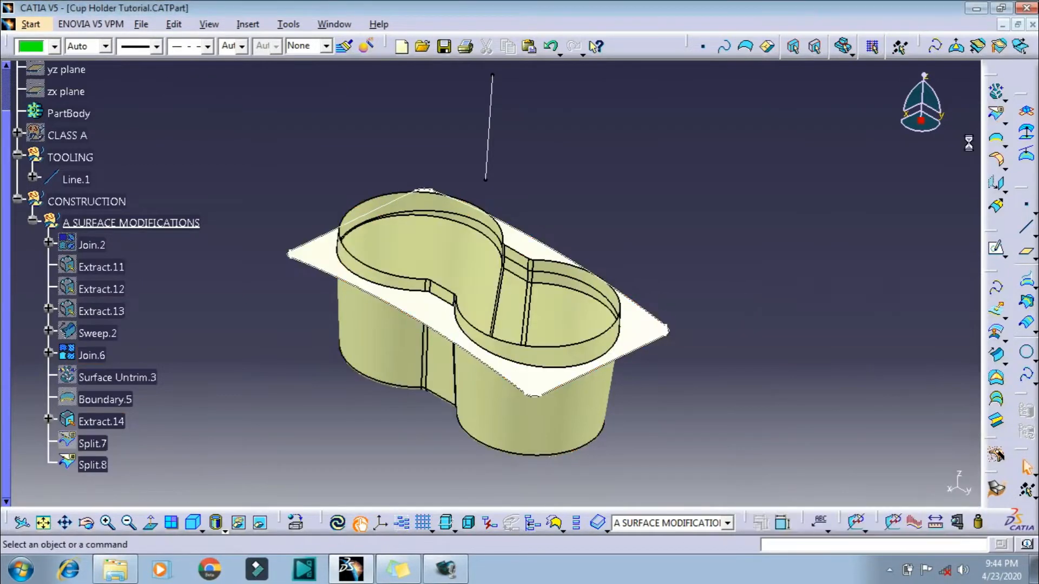
# - Split the joined cup walls Join.6 with the opened flange Split.8, keeping the portion below the flange
pyautogui.click(997, 116)
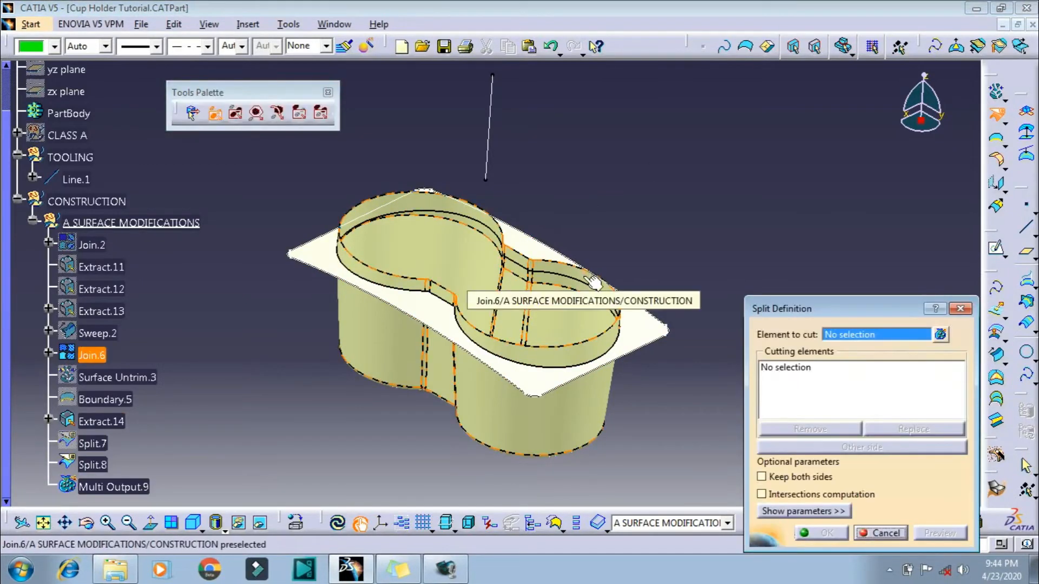
pyautogui.click(583, 276)
pyautogui.click(647, 331)
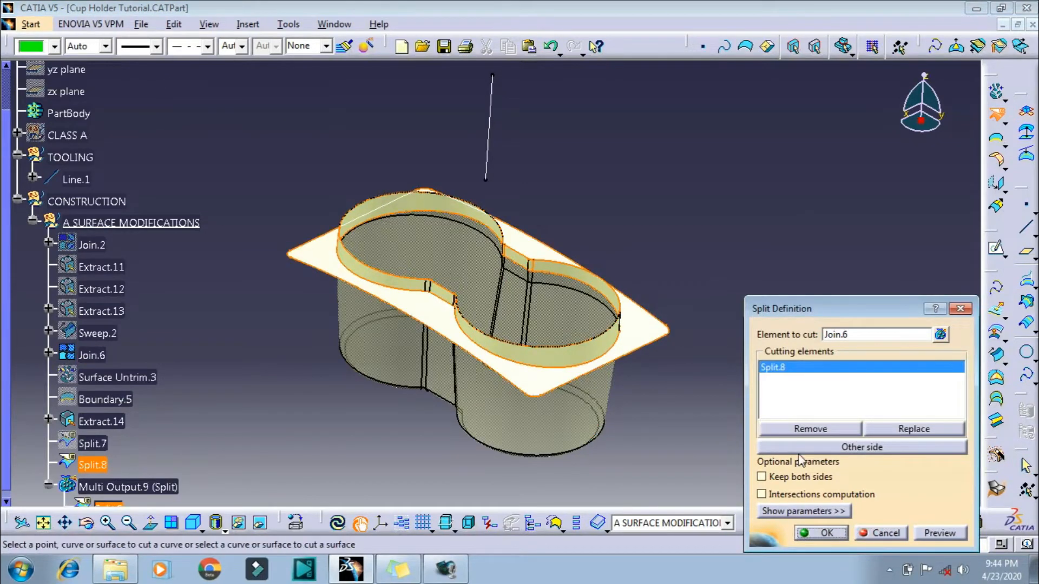
pyautogui.click(815, 448)
pyautogui.click(825, 536)
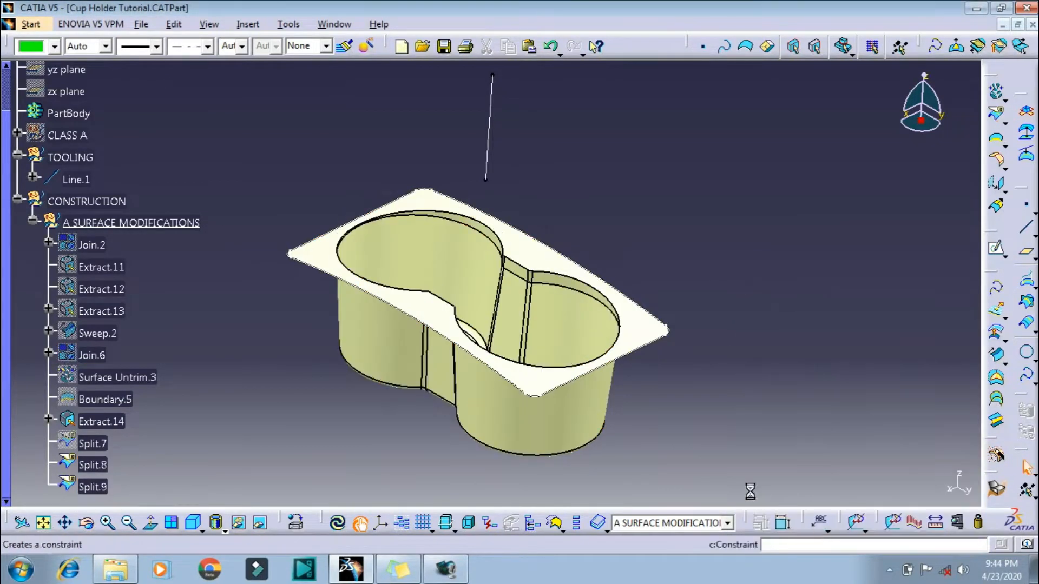
# - Start a sweep with draft direction, using the flange's outer edge Extract.14 as guide curve and Line.1 as draft direction
pyautogui.moveTo(308, 385); pyautogui.dragTo(497, 439, button='middle')
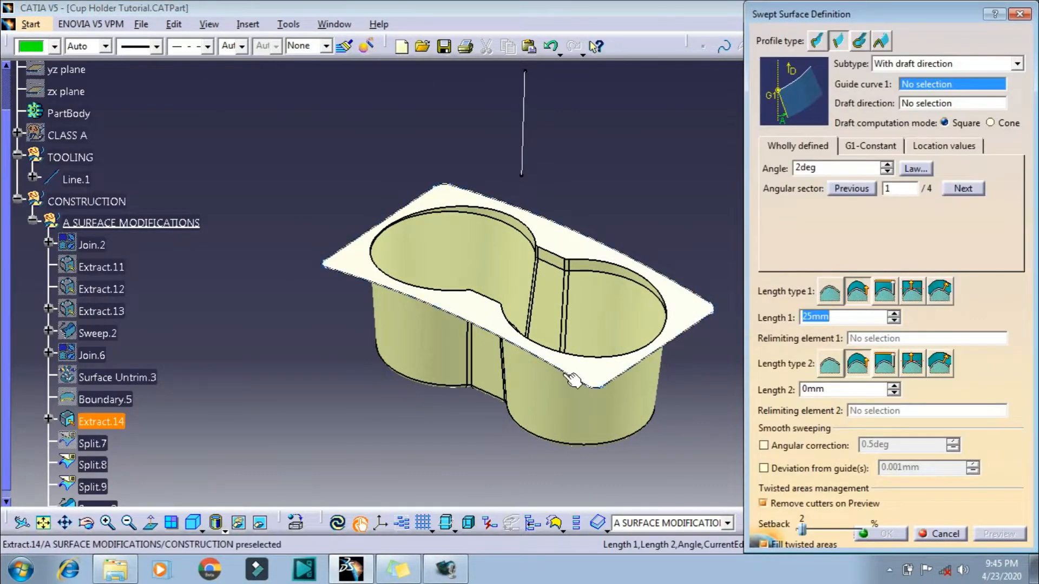
pyautogui.click(563, 215)
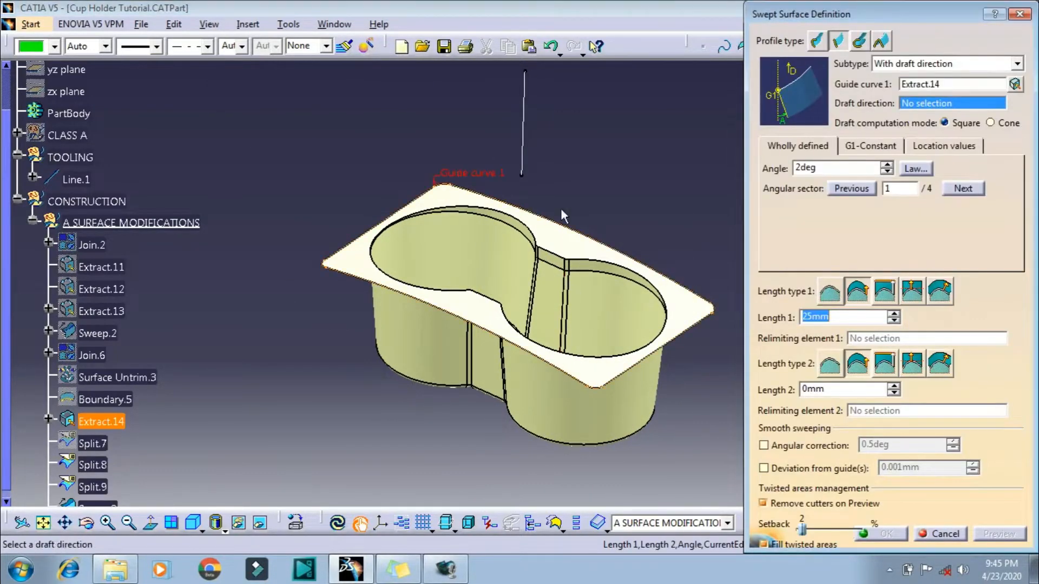
pyautogui.click(524, 140)
pyautogui.moveTo(529, 145); pyautogui.dragTo(400, 336, button='middle')
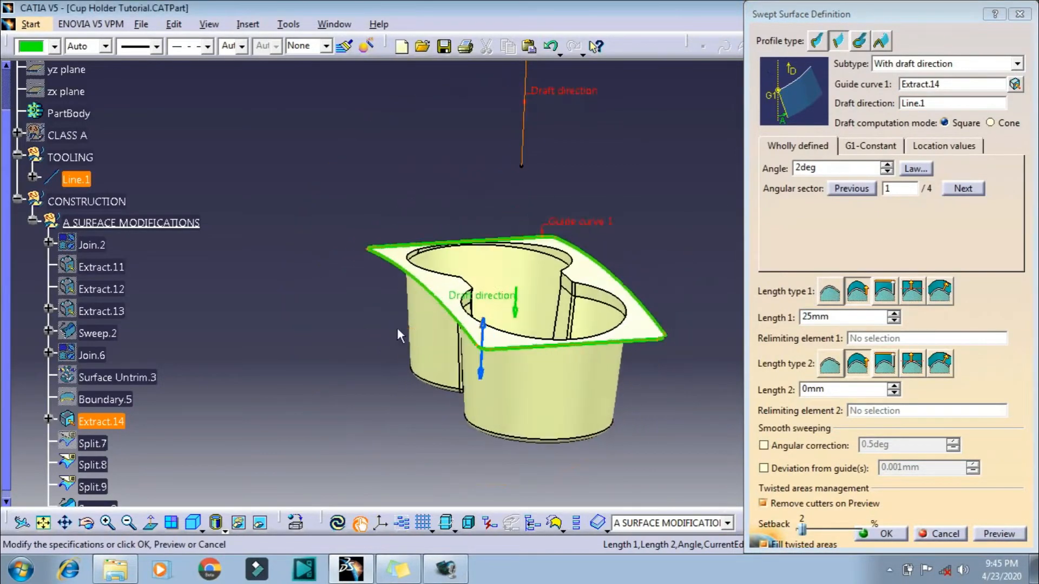
# - Set the flange sweep's draft angle to 10deg and choose angular sector 4 of 4
pyautogui.click(771, 171)
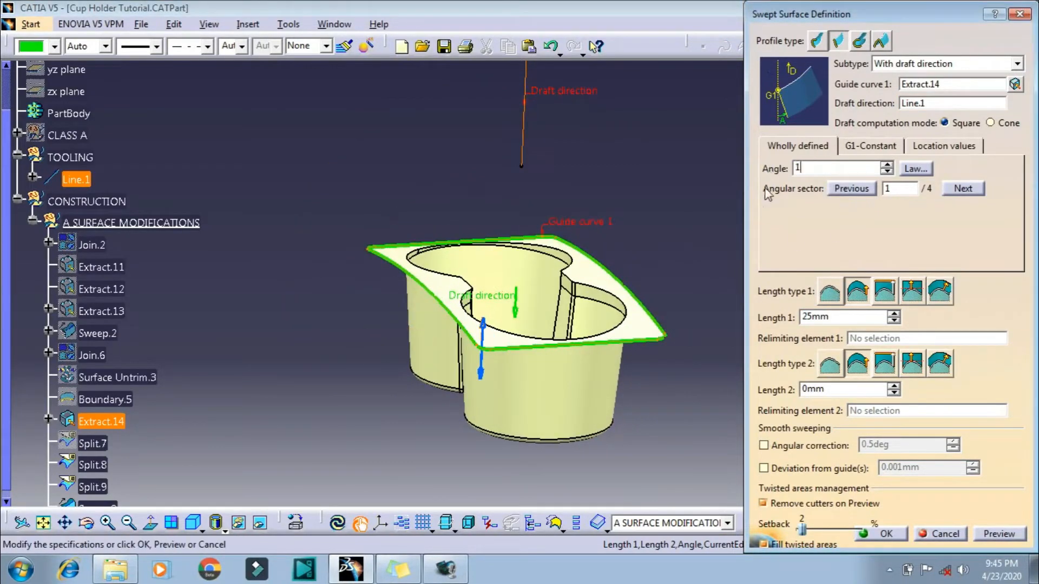
pyautogui.write('10')
pyautogui.moveTo(672, 266); pyautogui.dragTo(483, 320, button='middle')
# - Set the flange sweep's draft angle to 1deg and create the swept surface
pyautogui.click(761, 167)
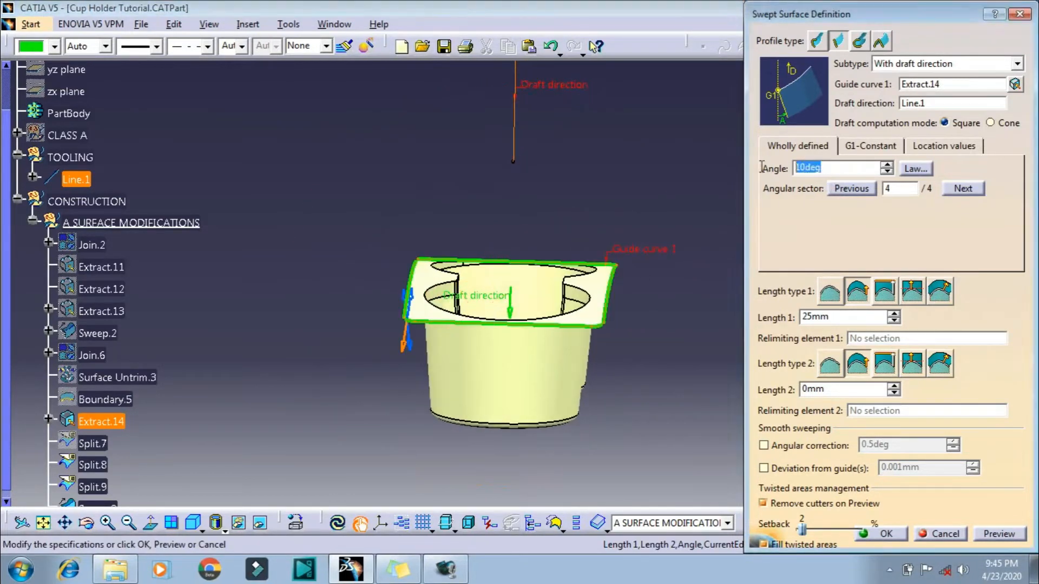
pyautogui.write('1')
pyautogui.click(540, 379)
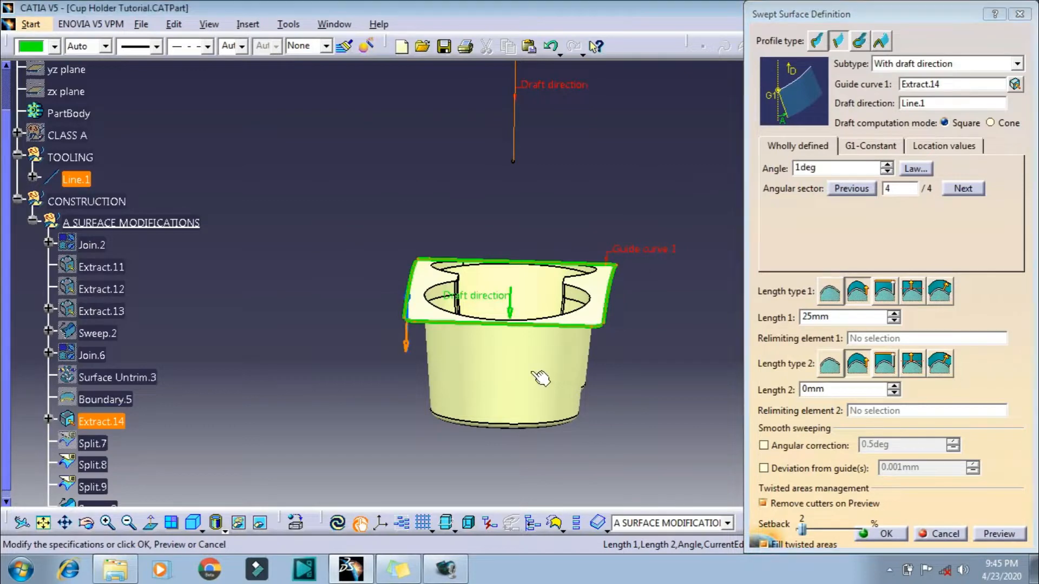
pyautogui.moveTo(541, 352); pyautogui.dragTo(671, 428, button='middle')
pyautogui.click(896, 535)
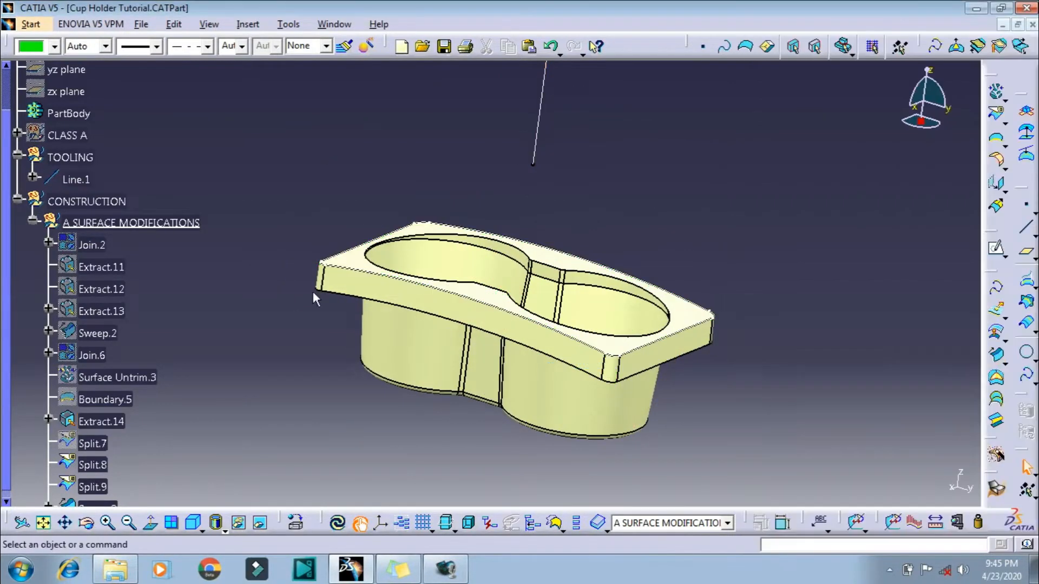
# - Hide the outer boundary curve Extract.14 that guides the flange sweep
pyautogui.moveTo(313, 297); pyautogui.dragTo(379, 427, button='middle')
pyautogui.click(111, 421)
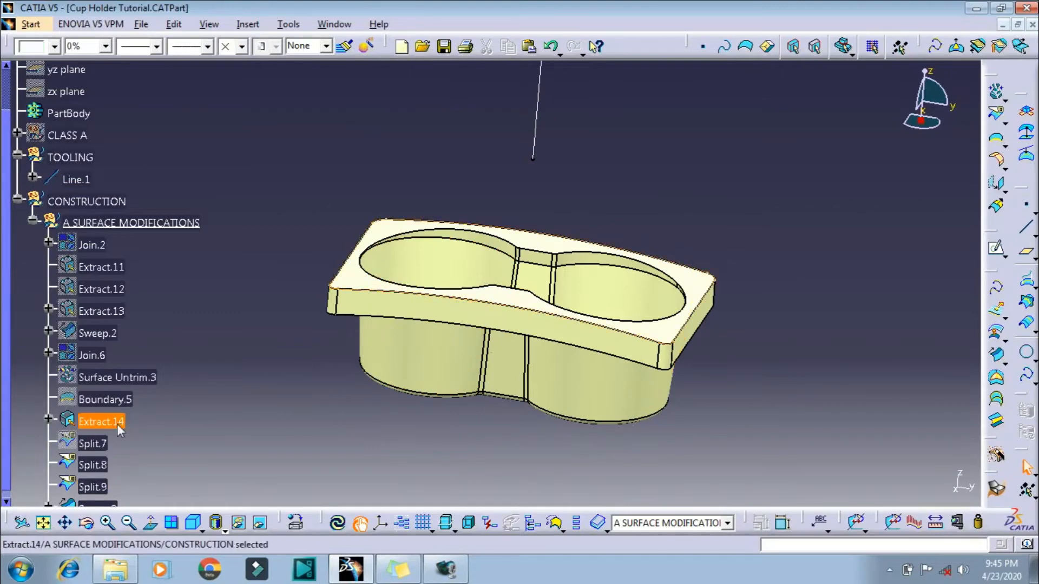
pyautogui.rightClick(116, 421)
pyautogui.click(183, 158)
# - Join the trimmed cup walls Split.9, the flange Split.8 and the outer sweep Sweep.3 into one surface
pyautogui.moveTo(518, 294); pyautogui.dragTo(464, 424, button='middle')
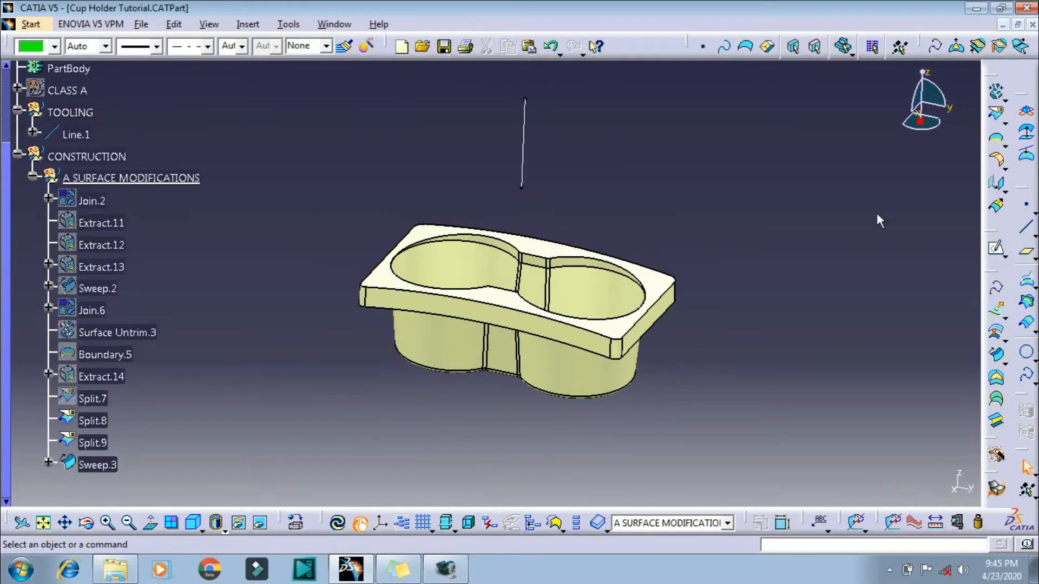
pyautogui.click(1001, 102)
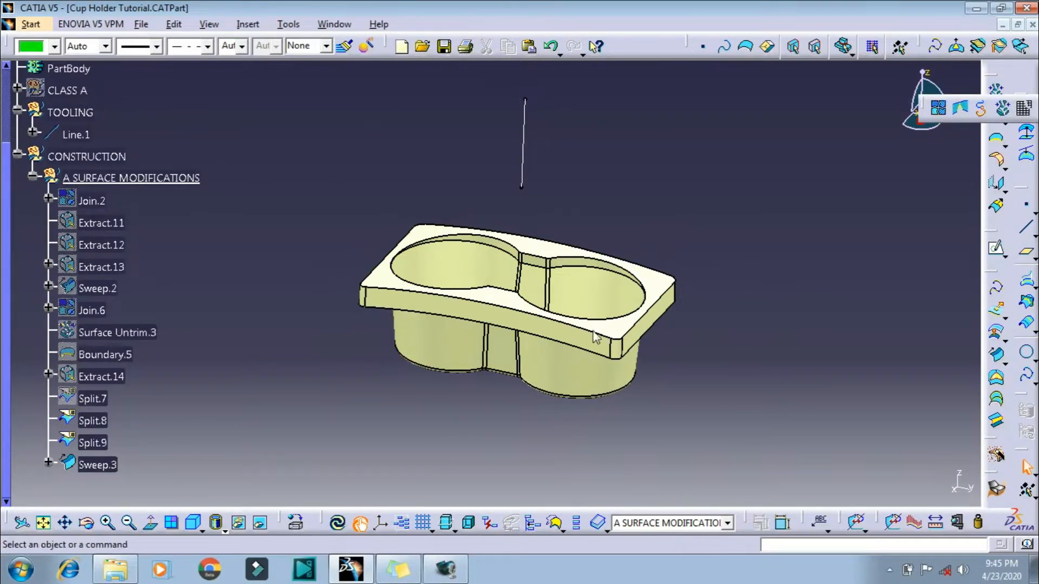
pyautogui.click(573, 297)
pyautogui.moveTo(509, 372); pyautogui.dragTo(499, 295, button='middle')
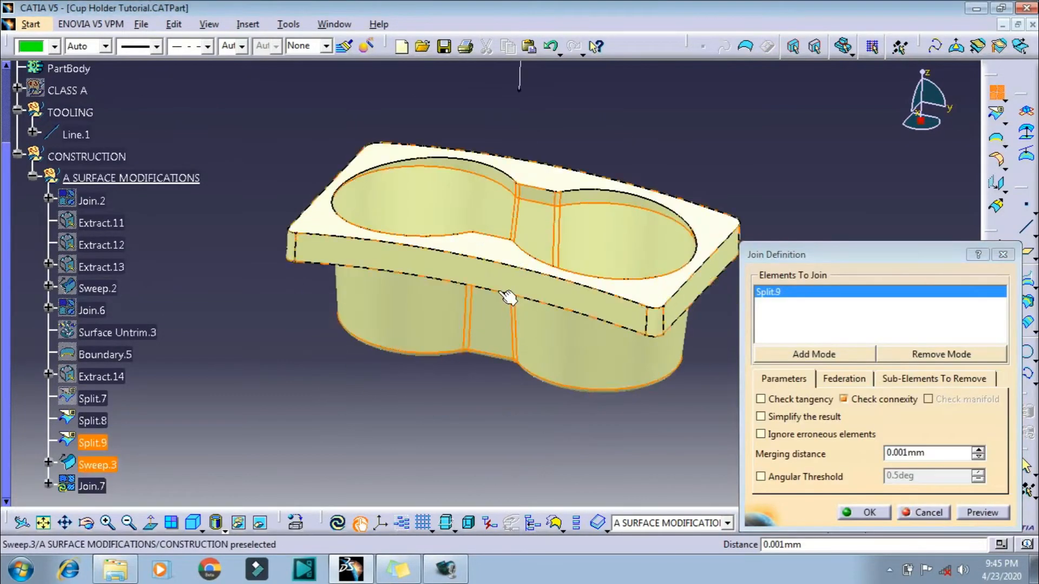
pyautogui.click(498, 243)
pyautogui.click(510, 283)
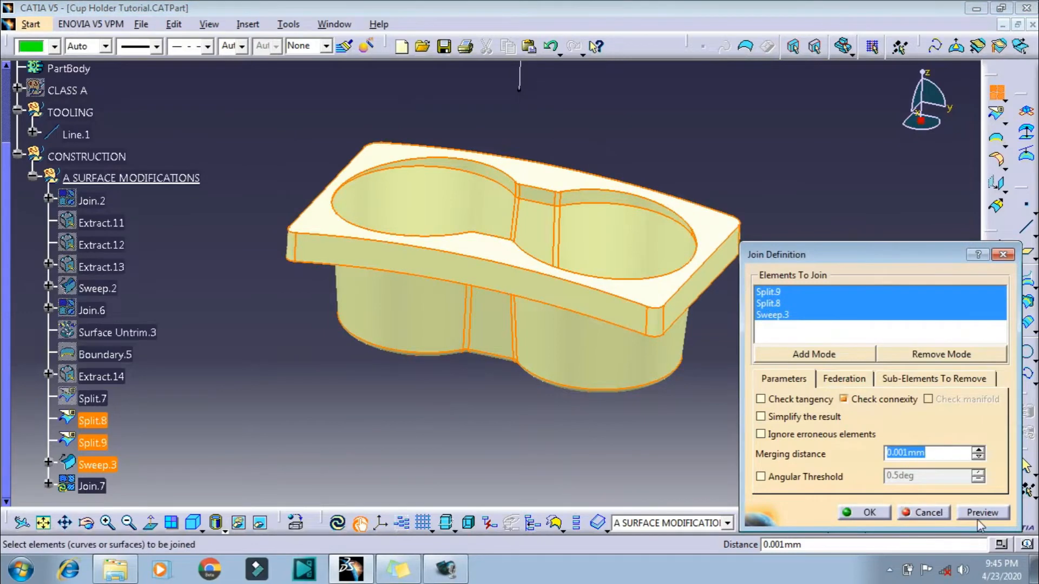
pyautogui.click(980, 514)
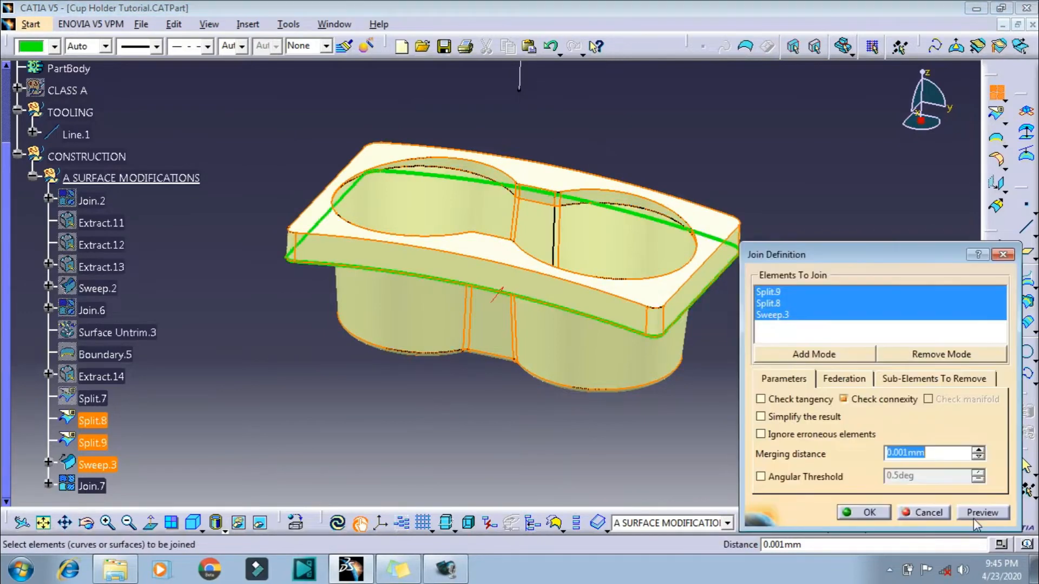
pyautogui.click(864, 512)
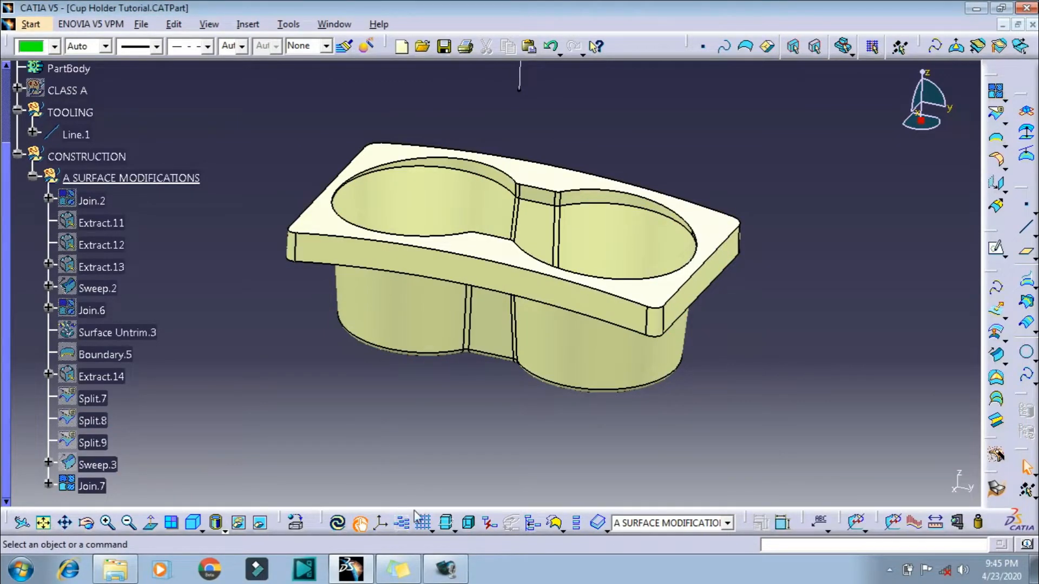
# - Update the part and switch to the Part Design workbench
pyautogui.click(333, 523)
pyautogui.click(30, 24)
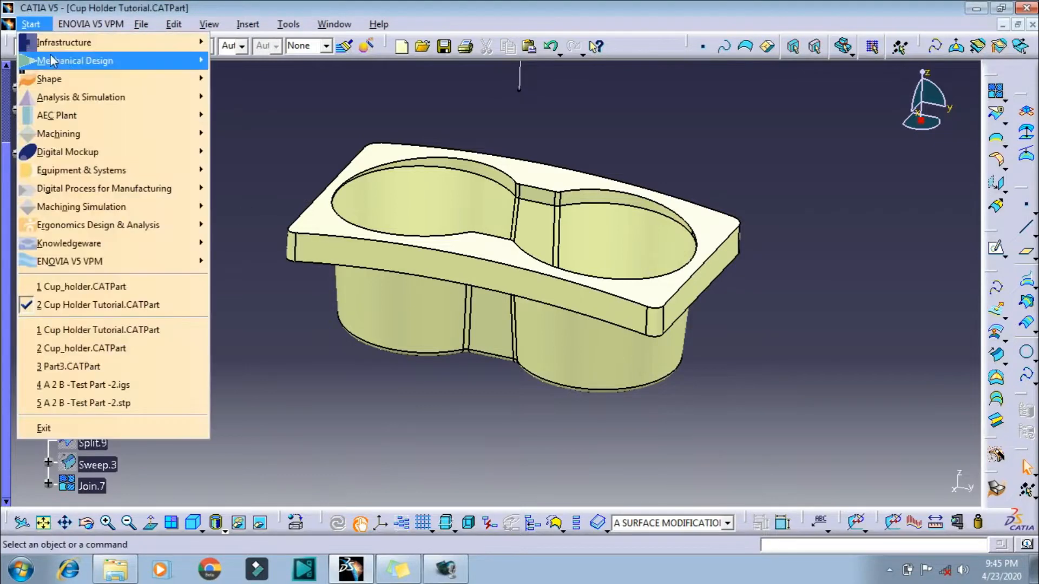
pyautogui.moveTo(82, 60)
pyautogui.click(294, 81)
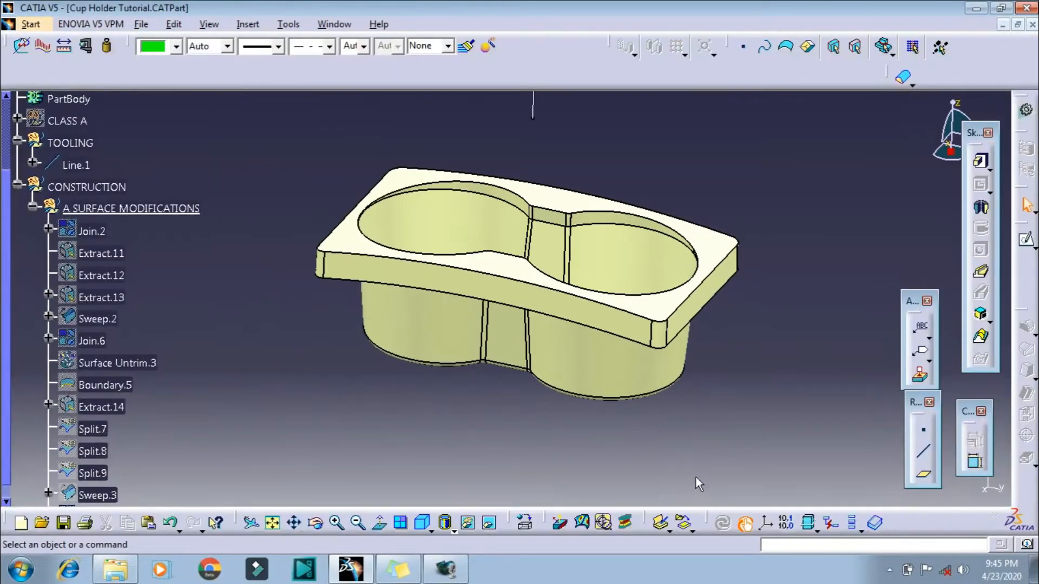
# - Attach the compass to the tooling line Line.1 so it follows the draft direction
pyautogui.moveTo(884, 200); pyautogui.dragTo(861, 240, button='middle')
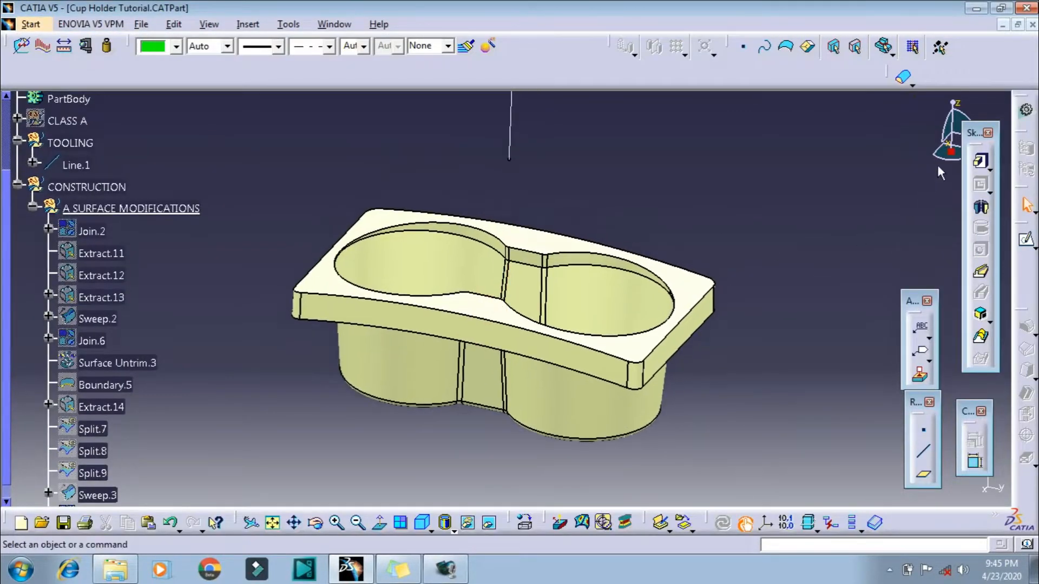
pyautogui.click(951, 151)
pyautogui.moveTo(566, 311); pyautogui.dragTo(429, 424, button='middle')
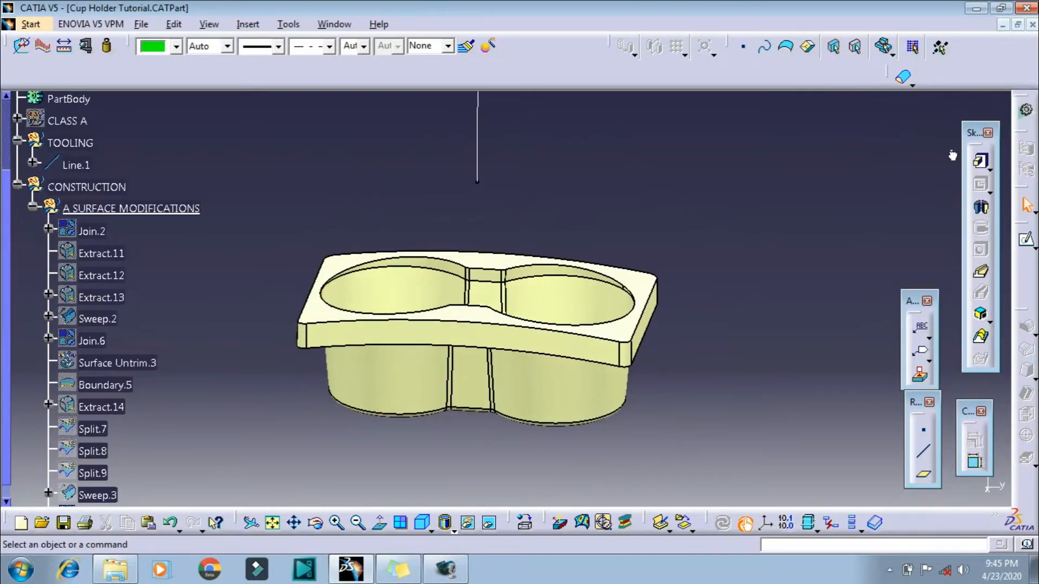
pyautogui.click(476, 166)
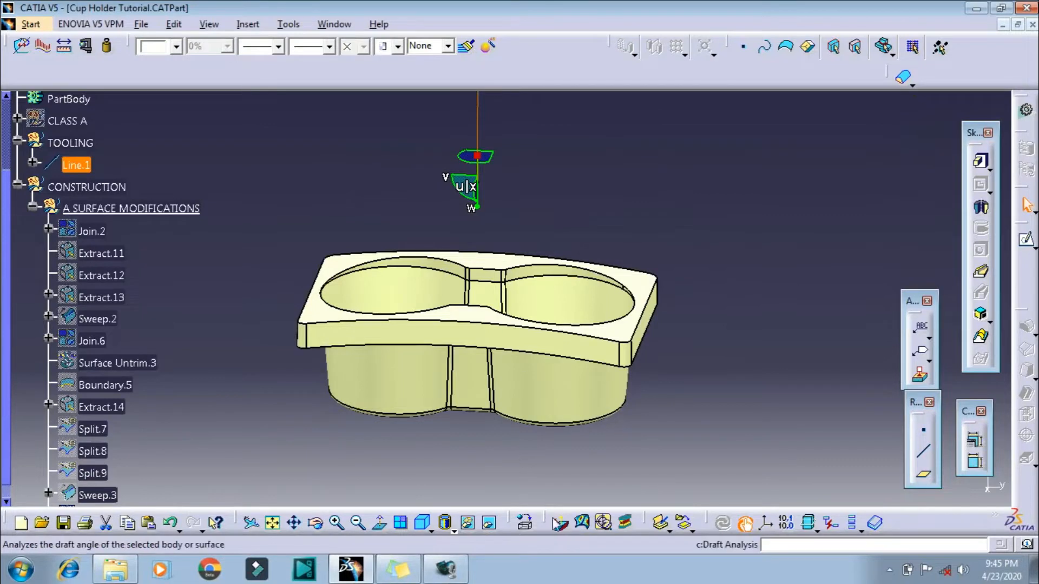
# - Display the part in Shading with Material and run a draft analysis on the joined surface using the compass direction
pyautogui.click(447, 525)
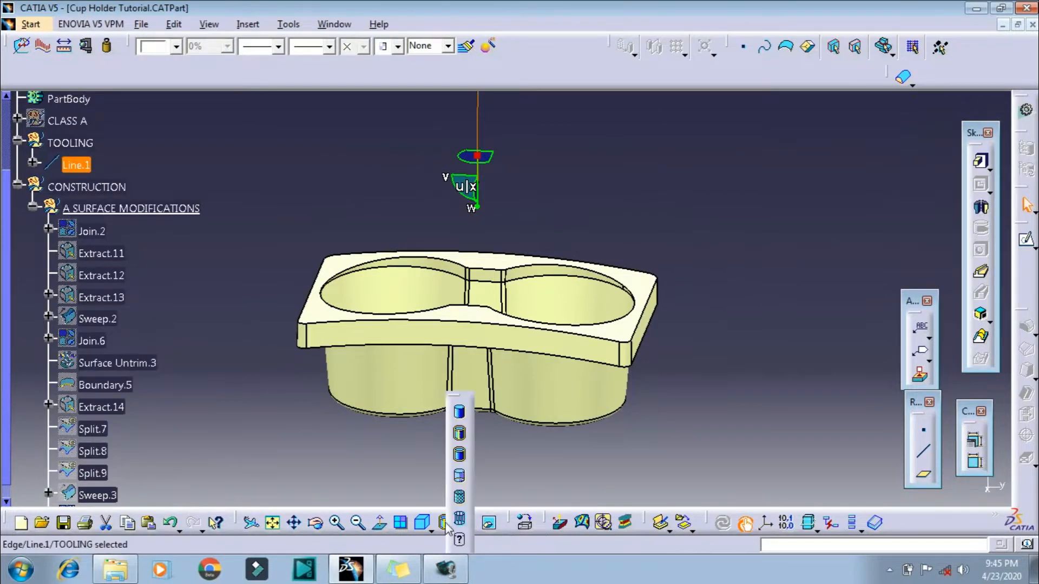
pyautogui.click(459, 500)
pyautogui.click(558, 523)
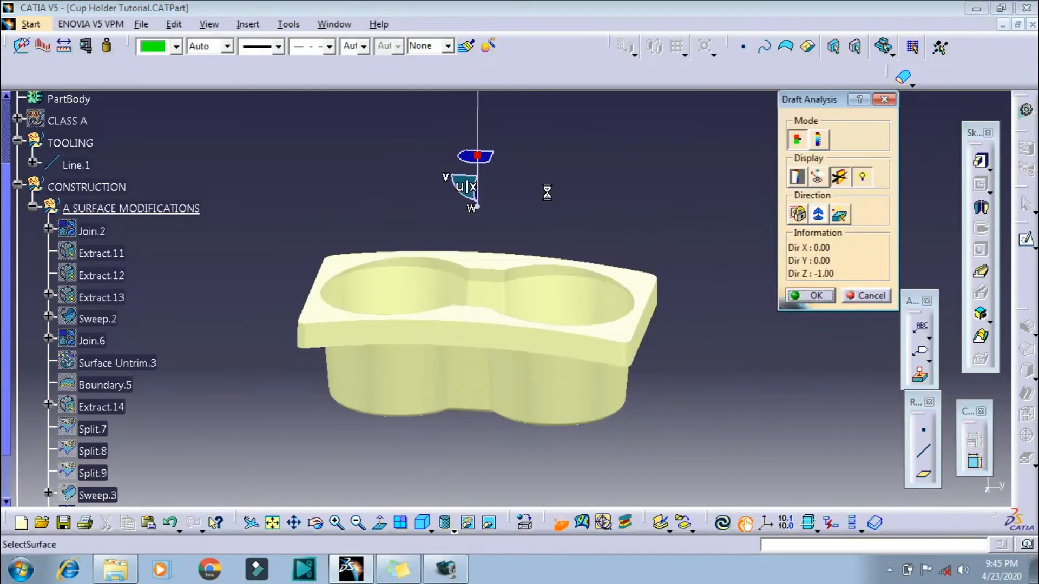
pyautogui.moveTo(591, 279); pyautogui.dragTo(589, 309, button='middle')
pyautogui.click(816, 216)
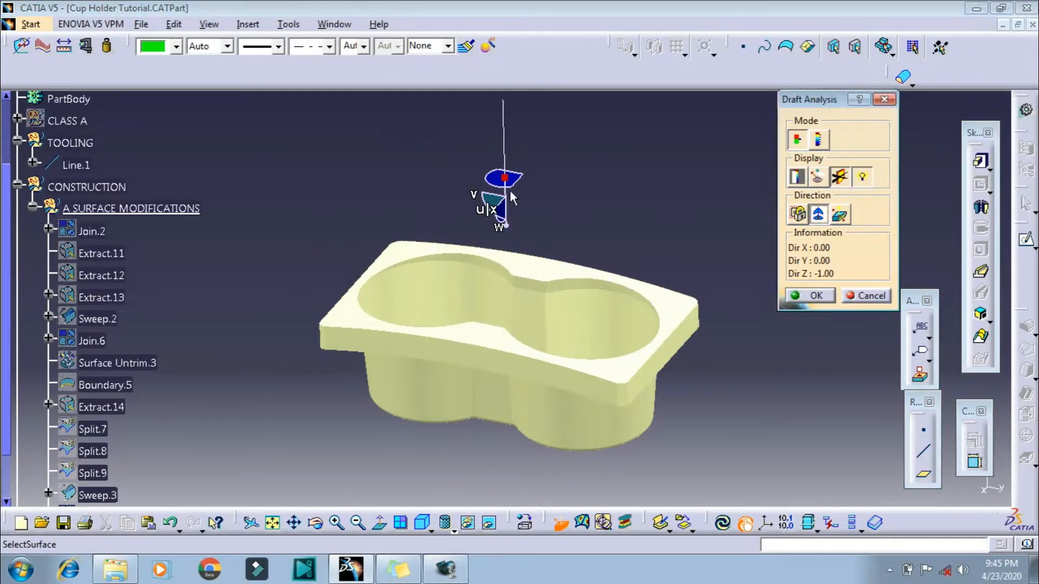
pyautogui.moveTo(505, 178); pyautogui.dragTo(505, 158)
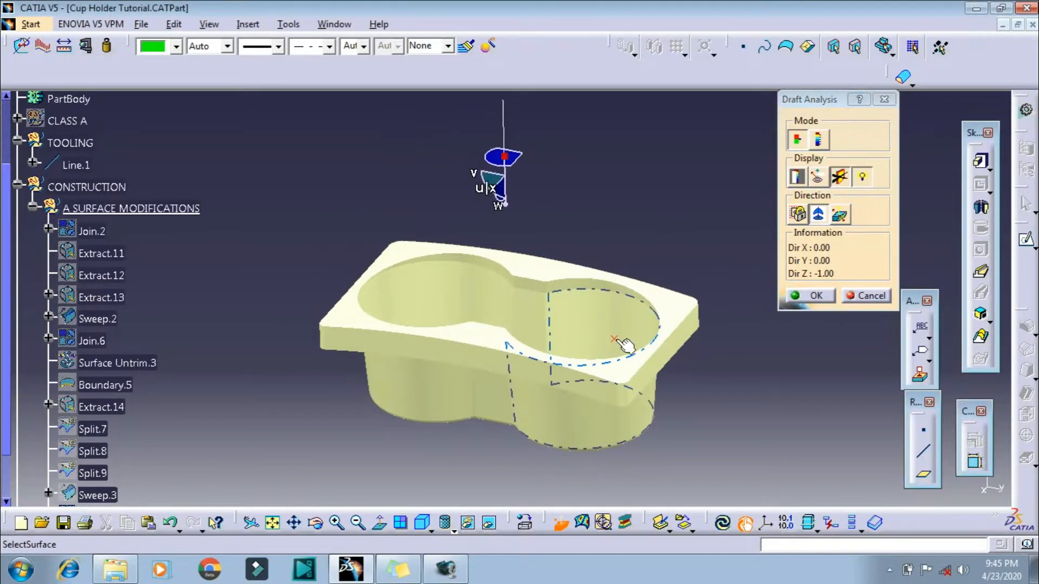
pyautogui.click(626, 377)
pyautogui.scroll(1, 626, 380)
pyautogui.moveTo(625, 381); pyautogui.dragTo(530, 427, button='middle')
# - Invert the draft analysis direction, probe the cup opening's inner walls with on-the-fly analysis, and accept the analysis
pyautogui.click(839, 215)
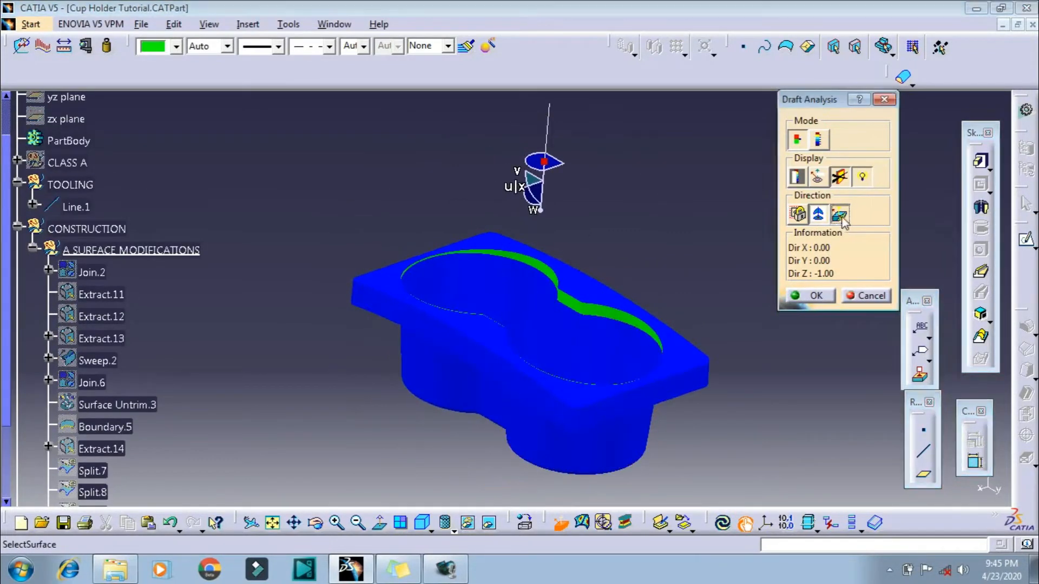
pyautogui.moveTo(411, 387); pyautogui.dragTo(639, 209, button='middle')
pyautogui.click(812, 177)
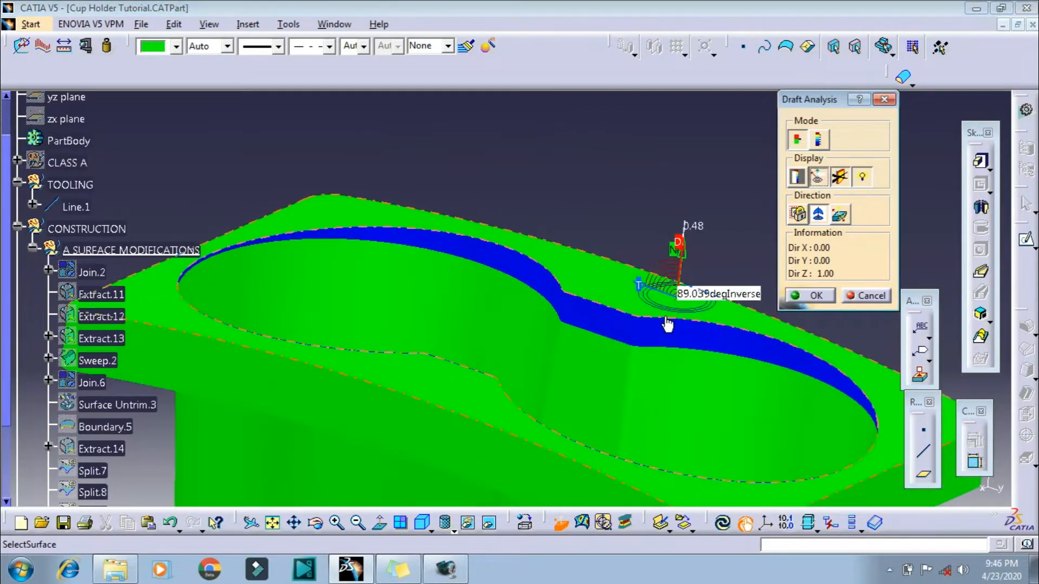
pyautogui.moveTo(606, 327); pyautogui.dragTo(419, 195, button='middle')
pyautogui.scroll(1, 422, 198)
pyautogui.click(810, 298)
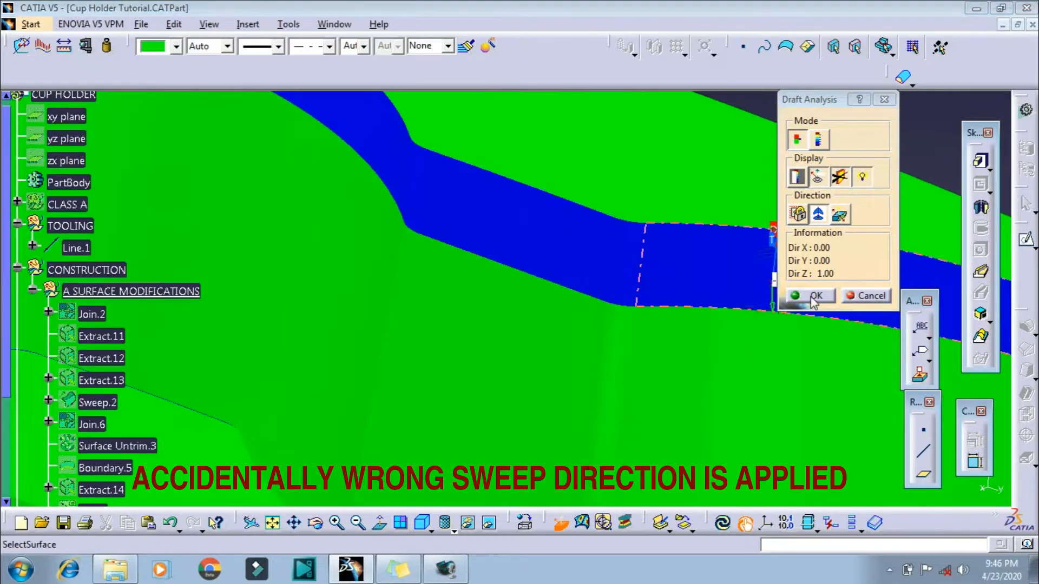
# - Trace the parent feature of the narrow inner wall around the cup openings with Quick Select
pyautogui.moveTo(611, 306); pyautogui.dragTo(532, 300, button='middle')
pyautogui.scroll(-3, 532, 300)
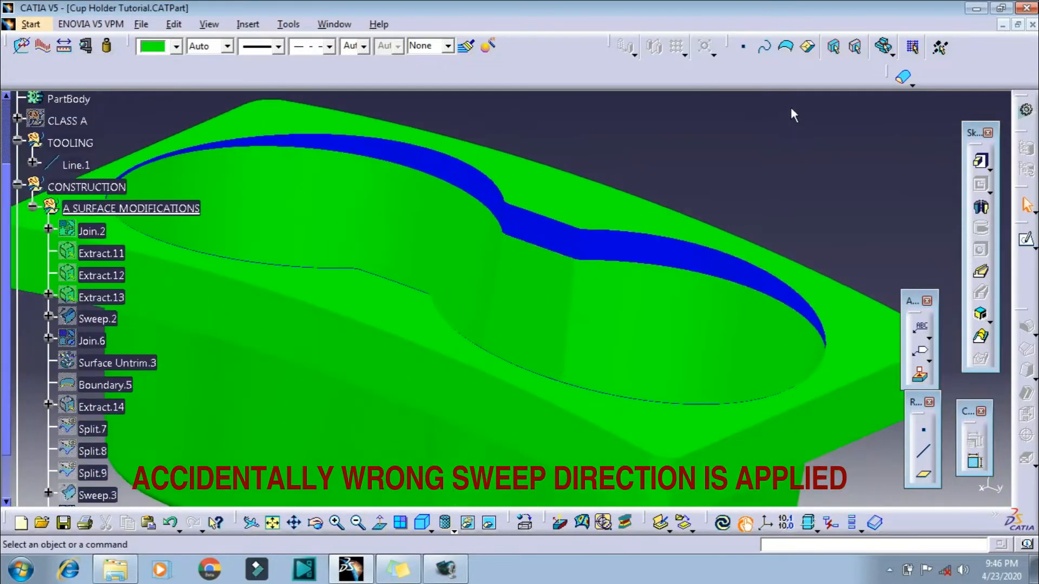
pyautogui.press('F11')
pyautogui.rightClick(558, 234)
pyautogui.click(571, 234)
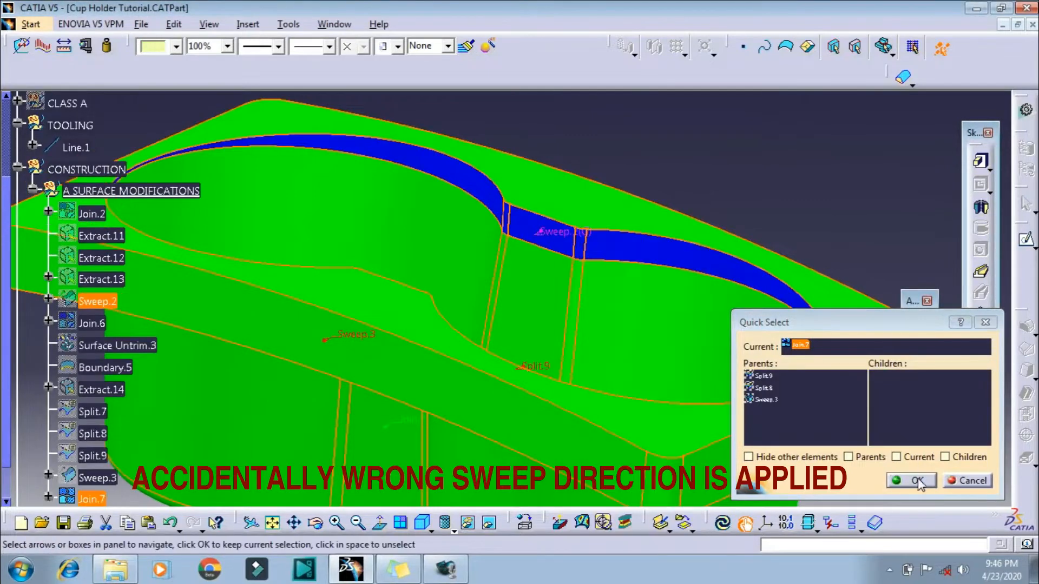
pyautogui.click(917, 481)
# - Edit the inner sweep Sweep.2, setting its draft angle to 5deg and choosing angular sector 1 of 4
pyautogui.doubleClick(100, 301)
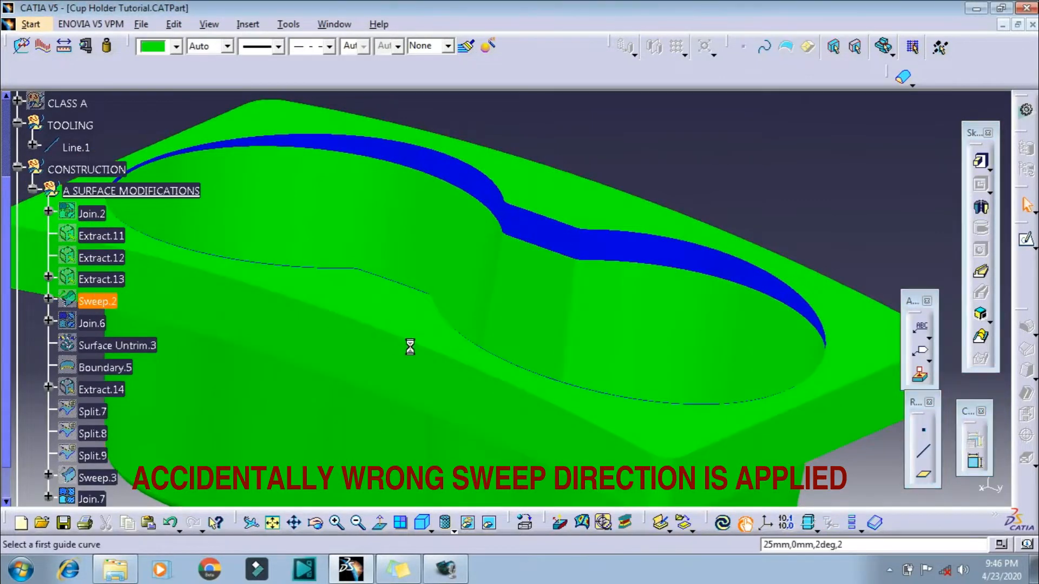
pyautogui.moveTo(563, 310); pyautogui.dragTo(455, 367, button='middle')
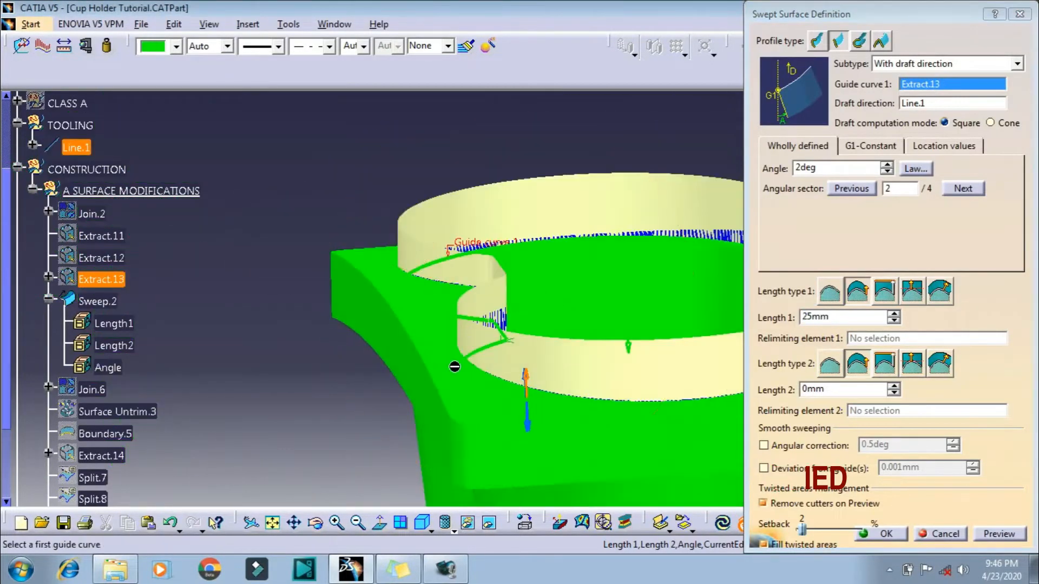
pyautogui.moveTo(535, 400); pyautogui.dragTo(496, 292, button='middle')
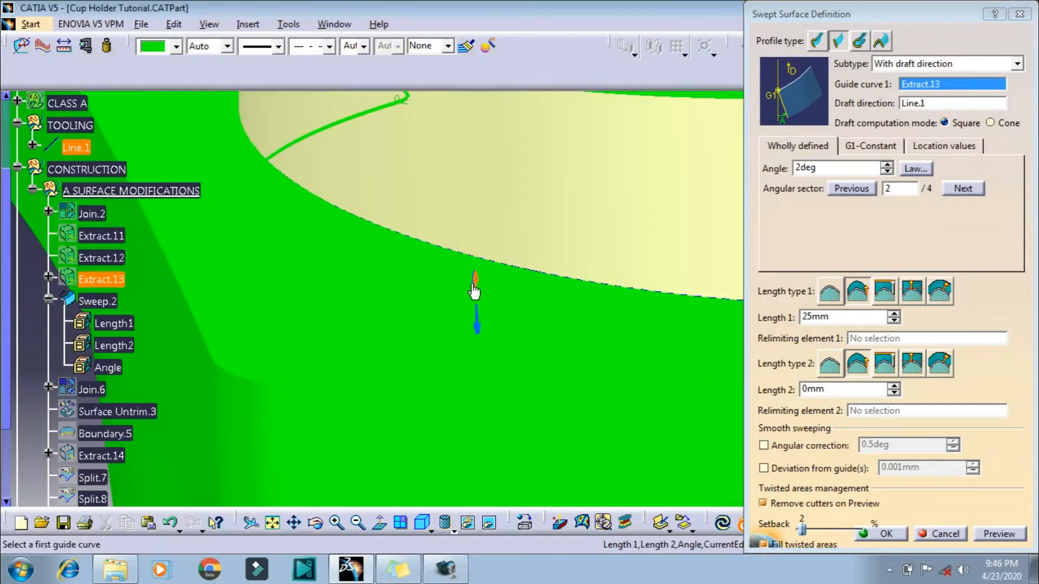
pyautogui.doubleClick(791, 164)
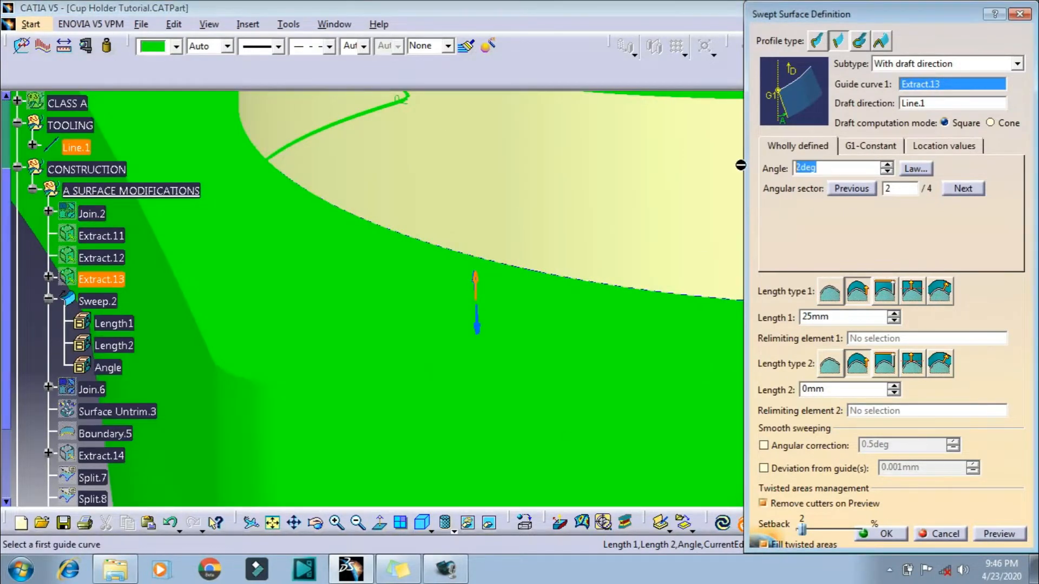
pyautogui.write('5')
pyautogui.press('Return')
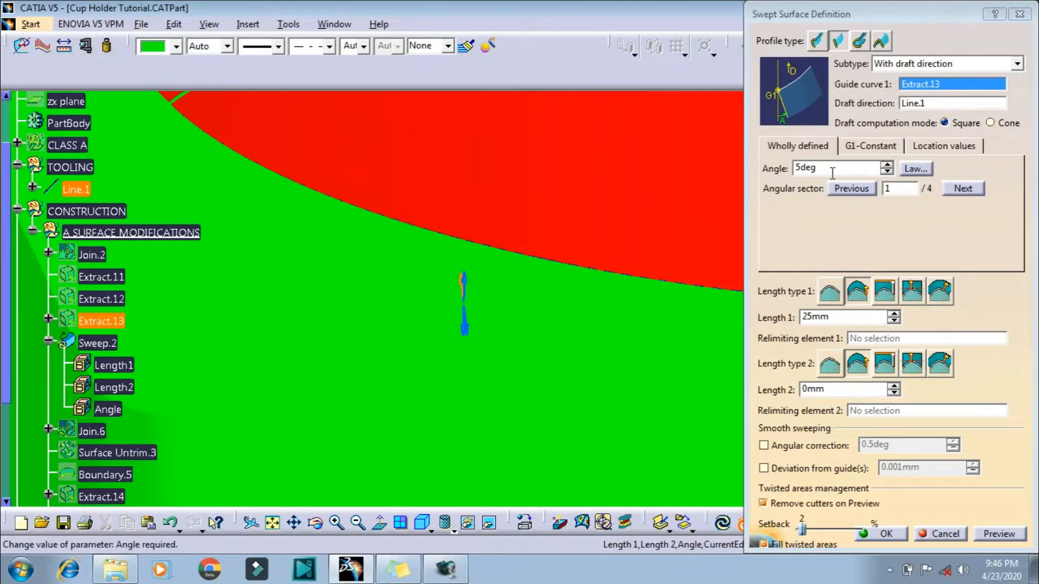
# - Set the draft angle of Sweep.2 to 2deg, accept the sweep, and update the part
pyautogui.moveTo(832, 172); pyautogui.dragTo(765, 178)
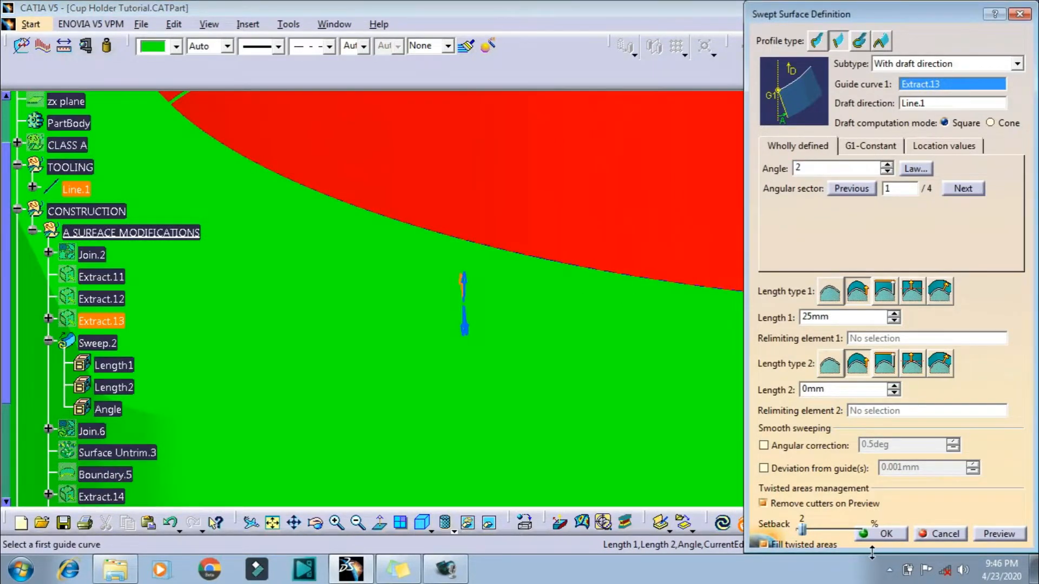
pyautogui.write('2')
pyautogui.click(880, 534)
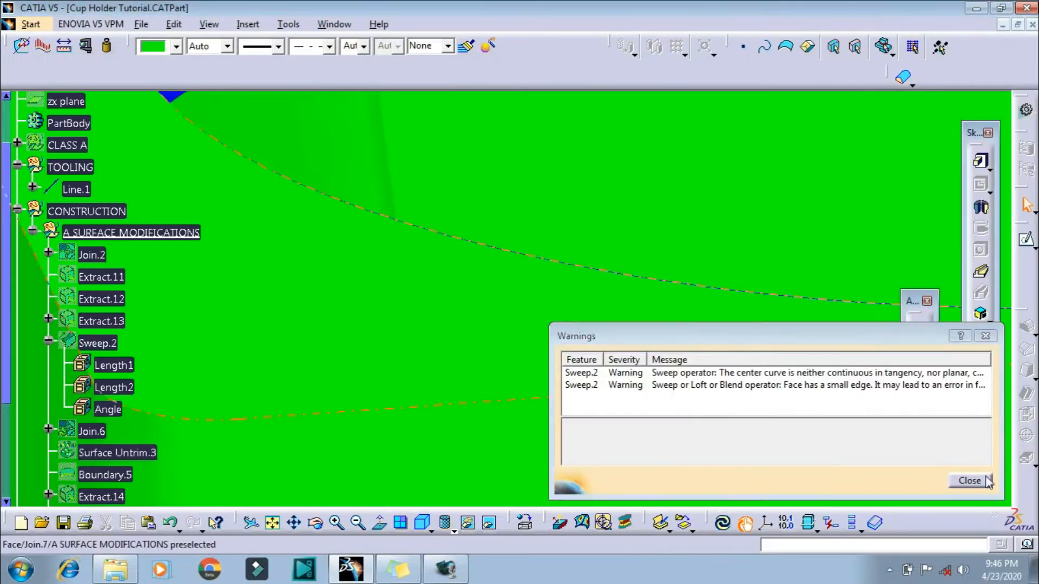
pyautogui.click(969, 480)
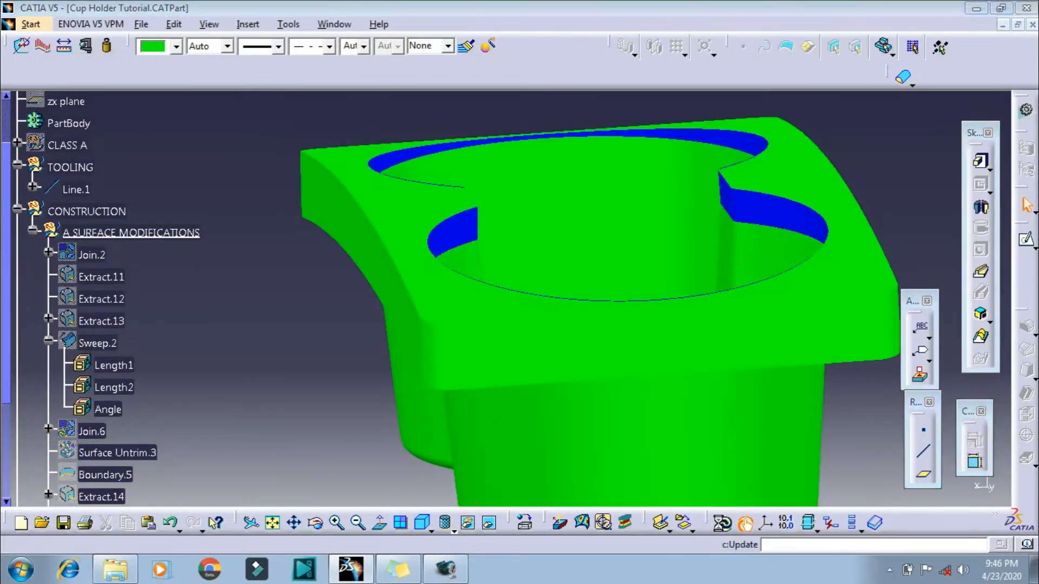
pyautogui.moveTo(434, 353); pyautogui.dragTo(622, 417, button='middle')
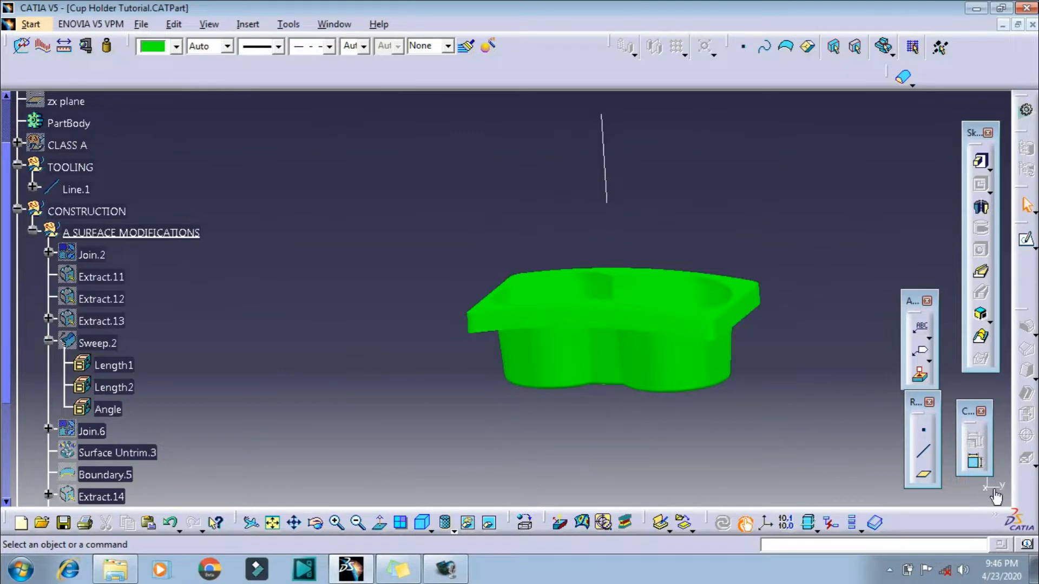
# - Collapse the A SURFACE MODIFICATIONS set in the specification tree
pyautogui.click(33, 235)
pyautogui.scroll(2, 340, 359)
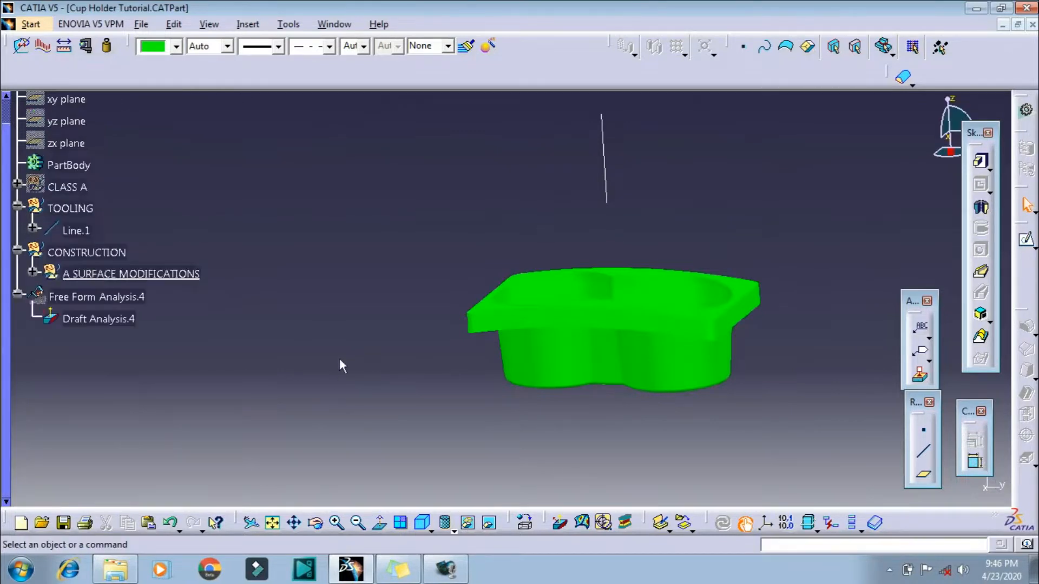
pyautogui.moveTo(525, 229); pyautogui.dragTo(419, 234, button='middle')
pyautogui.moveTo(363, 316); pyautogui.dragTo(427, 330, button='middle')
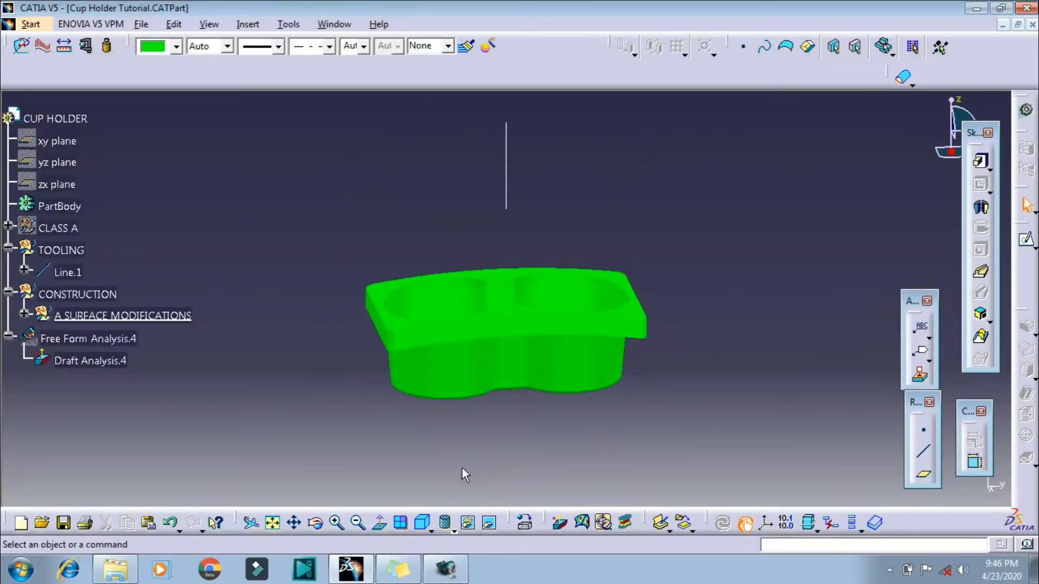
# - Display the part in Shading with Edges, fit it in an isometric view, and save the file
pyautogui.click(447, 528)
pyautogui.click(459, 436)
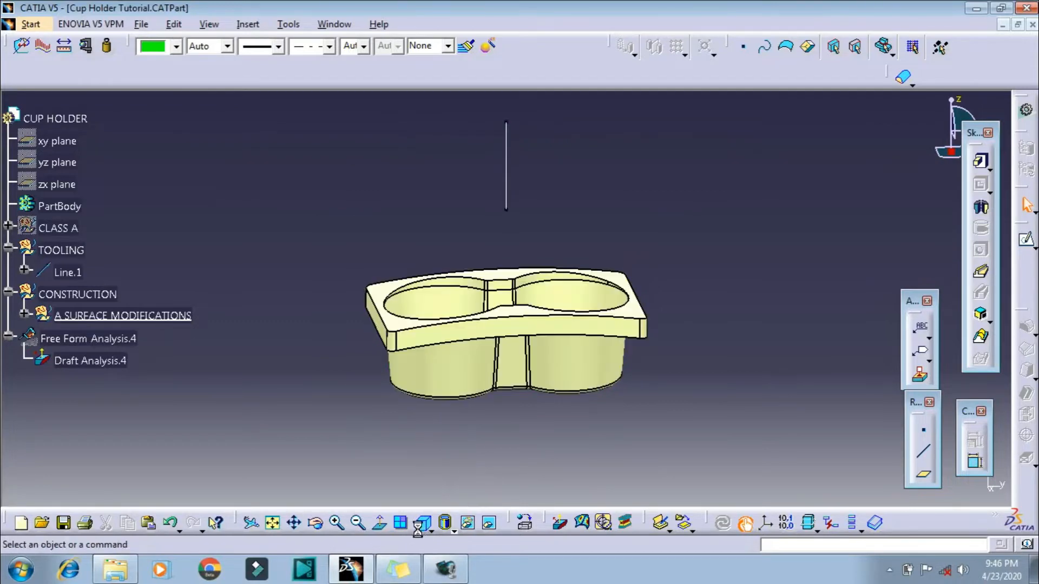
pyautogui.click(422, 525)
pyautogui.click(272, 524)
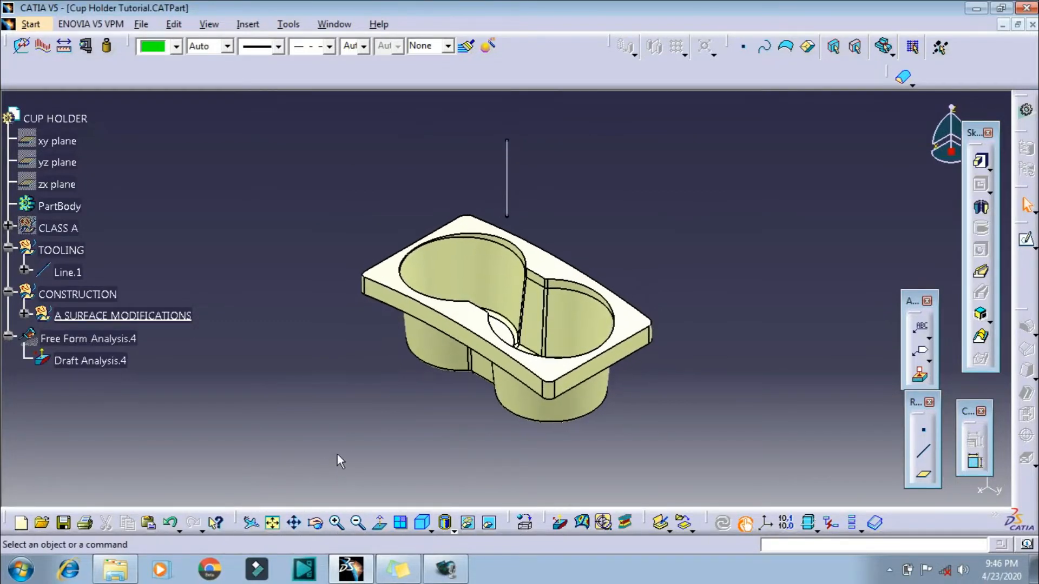
pyautogui.hotkey('ctrl', 's')
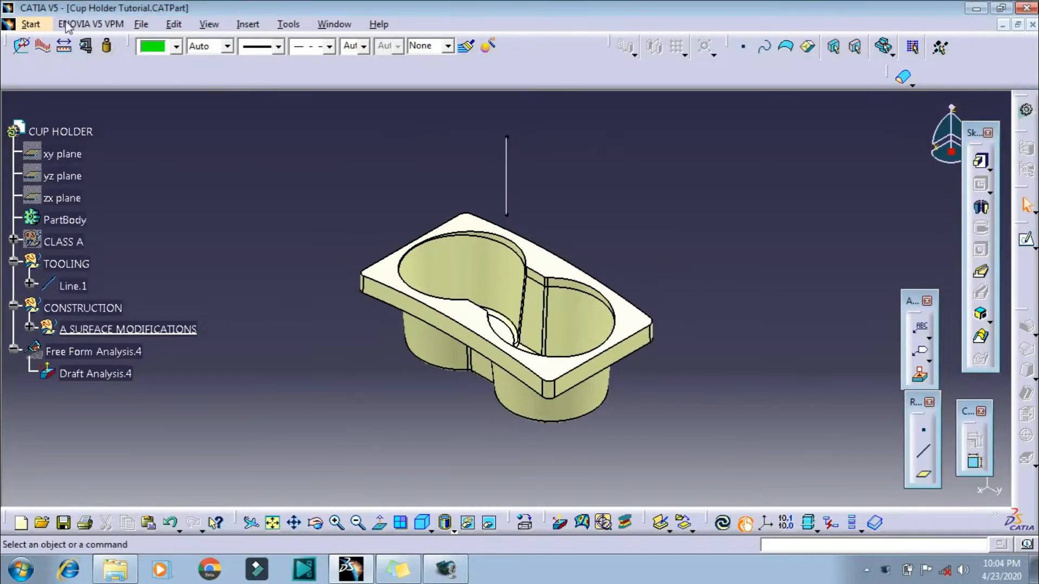
# - Switch to the Generative Shape Design workbench
pyautogui.click(30, 25)
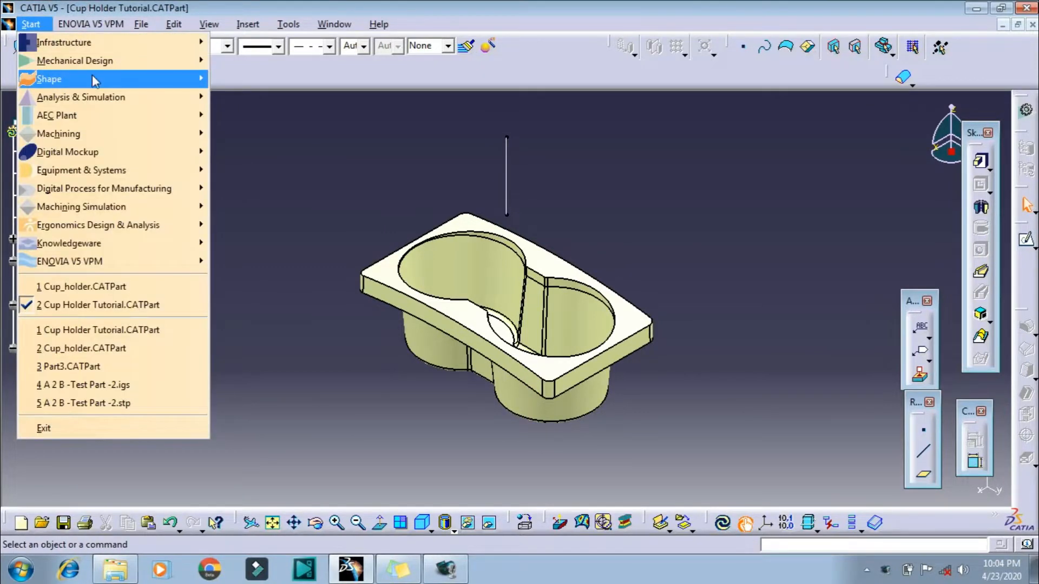
pyautogui.moveTo(93, 82)
pyautogui.click(351, 149)
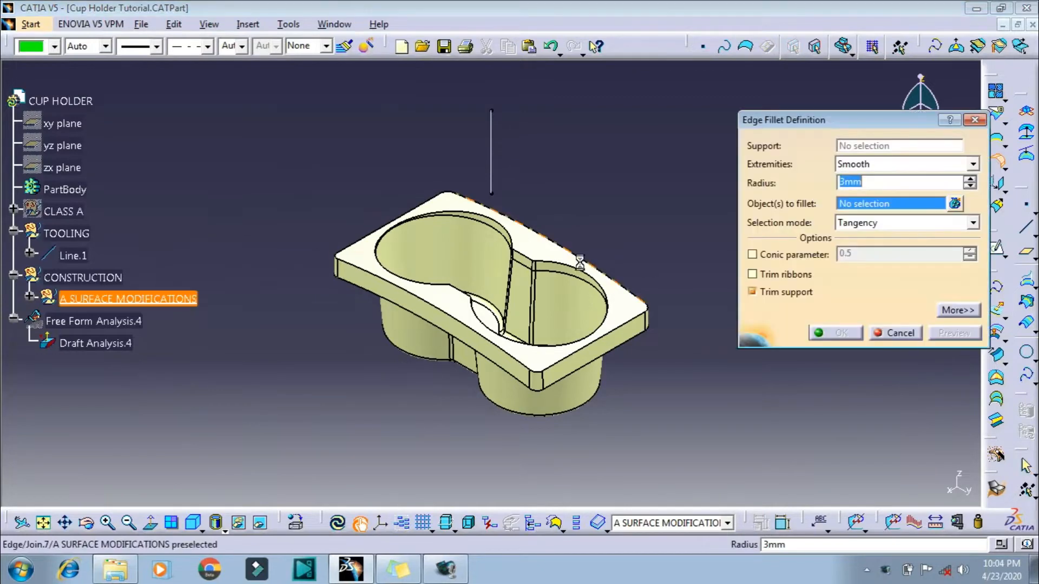
pyautogui.click(497, 219)
pyautogui.keyDown('ctrl'); pyautogui.moveTo(503, 233); pyautogui.dragTo(533, 233, button='middle'); pyautogui.keyUp('ctrl')
pyautogui.click(865, 223)
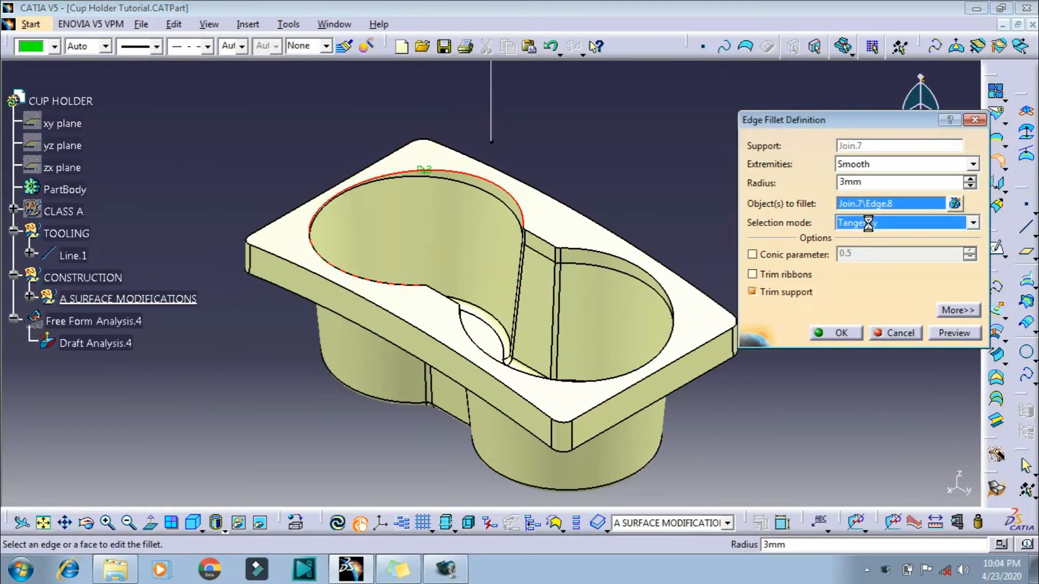
pyautogui.moveTo(528, 246); pyautogui.dragTo(859, 330, button='middle')
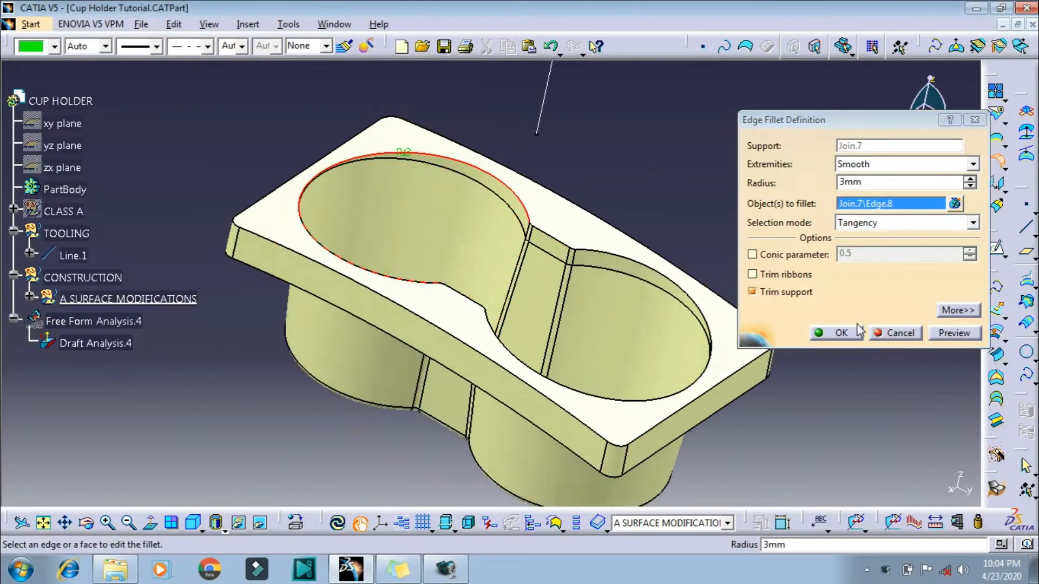
pyautogui.click(893, 332)
# - Display the part in Shading with Edges without Smooth Edges and examine the cup openings
pyautogui.click(219, 524)
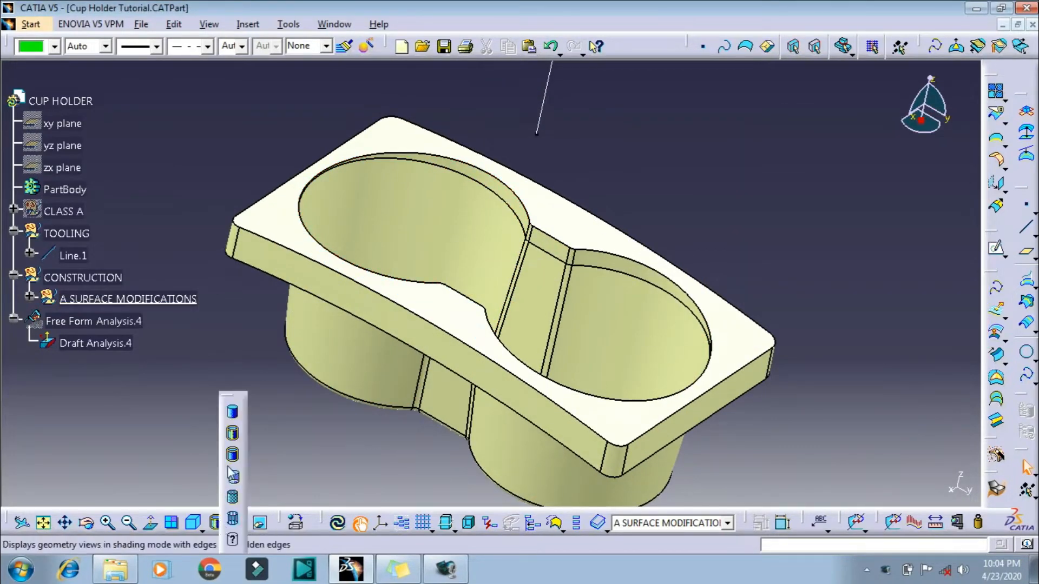
pyautogui.click(234, 456)
pyautogui.moveTo(389, 417)
pyautogui.mouseDown(button='middle')
pyautogui.moveTo(464, 308)
pyautogui.moveTo(529, 248)
pyautogui.mouseUp(button='middle')
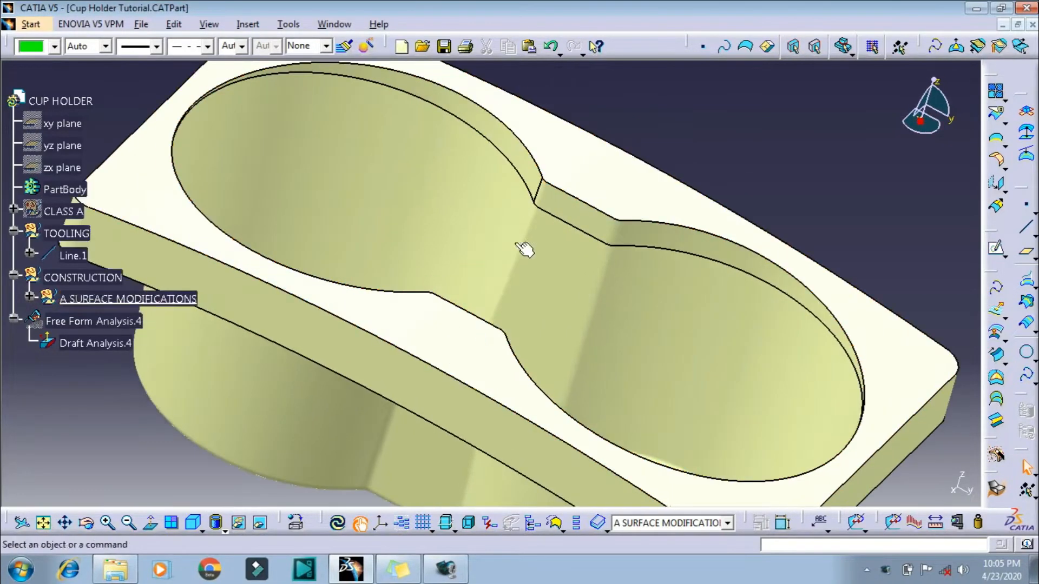
pyautogui.moveTo(530, 190); pyautogui.dragTo(865, 128, button='middle')
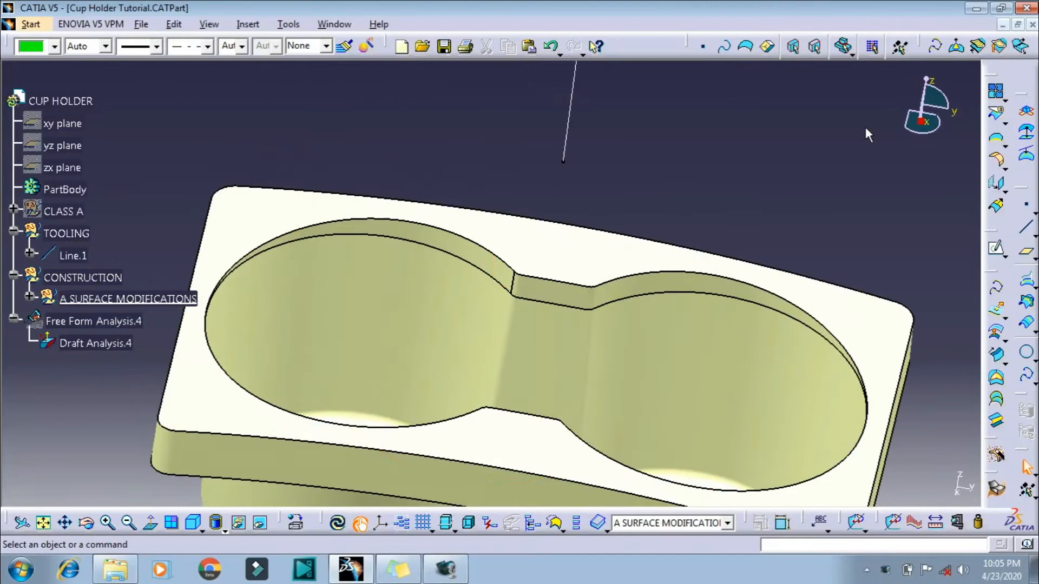
# - Identify the feature behind the cup openings' upper wall with Quick Select and show Sweep.2
pyautogui.click(900, 49)
pyautogui.click(490, 249)
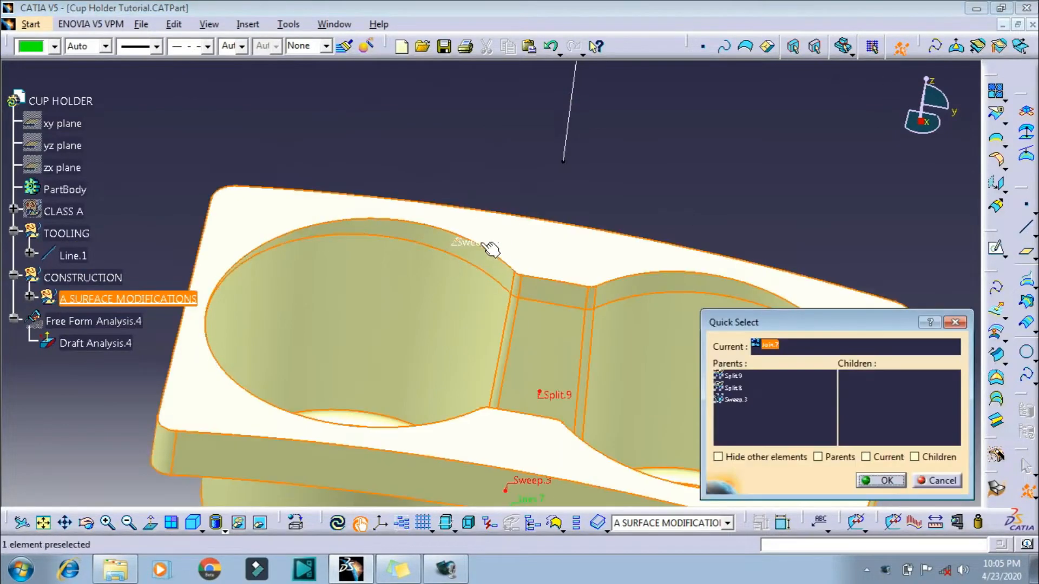
pyautogui.rightClick(489, 249)
pyautogui.click(506, 233)
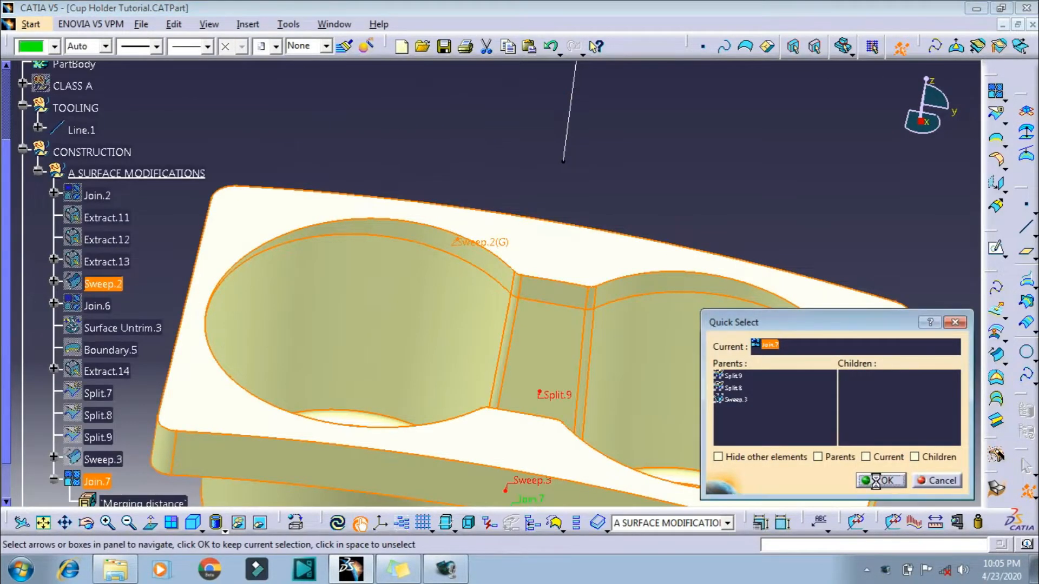
pyautogui.click(875, 480)
pyautogui.rightClick(118, 284)
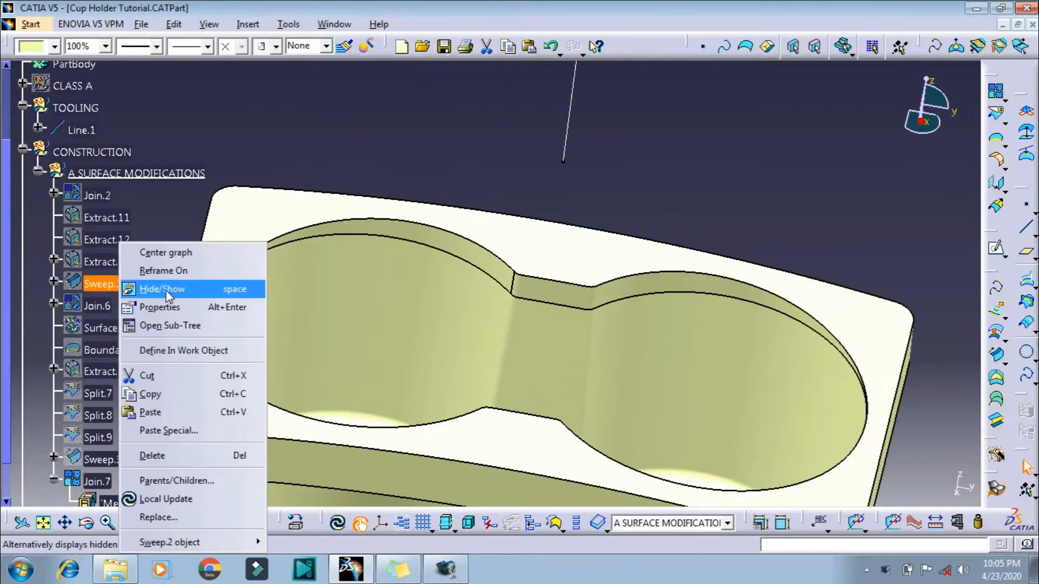
pyautogui.click(165, 295)
# - Hide Join.7 to isolate Sweep.2 in the view
pyautogui.click(96, 482)
pyautogui.rightClick(96, 482)
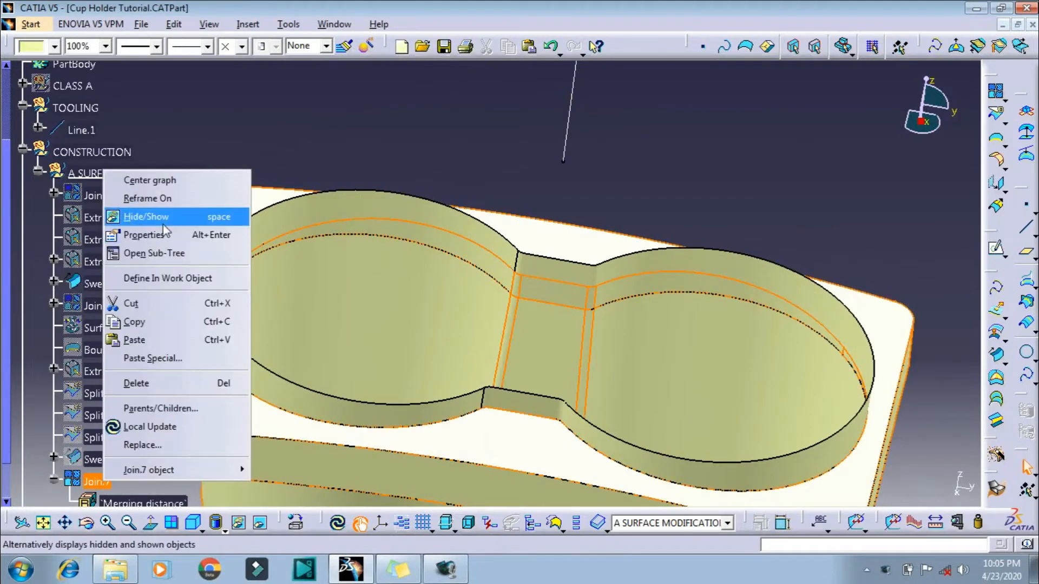
pyautogui.click(164, 225)
pyautogui.scroll(1, 538, 340)
pyautogui.moveTo(538, 340); pyautogui.dragTo(503, 319, button='middle')
# - Trace the parents of Sweep.2 and show its parent curve Extract.13
pyautogui.click(99, 330)
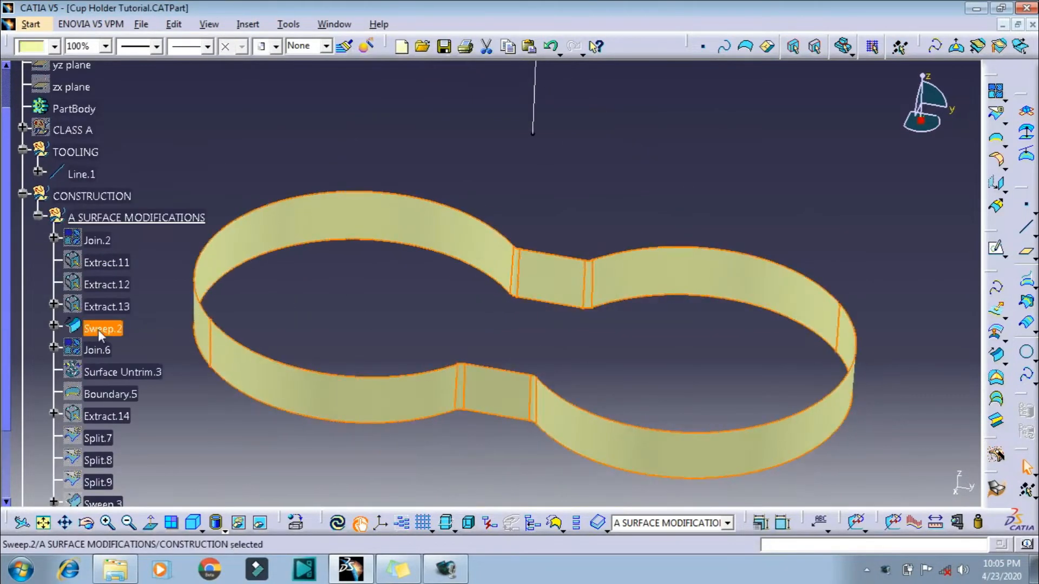
pyautogui.rightClick(100, 332)
pyautogui.click(222, 259)
pyautogui.rightClick(817, 278)
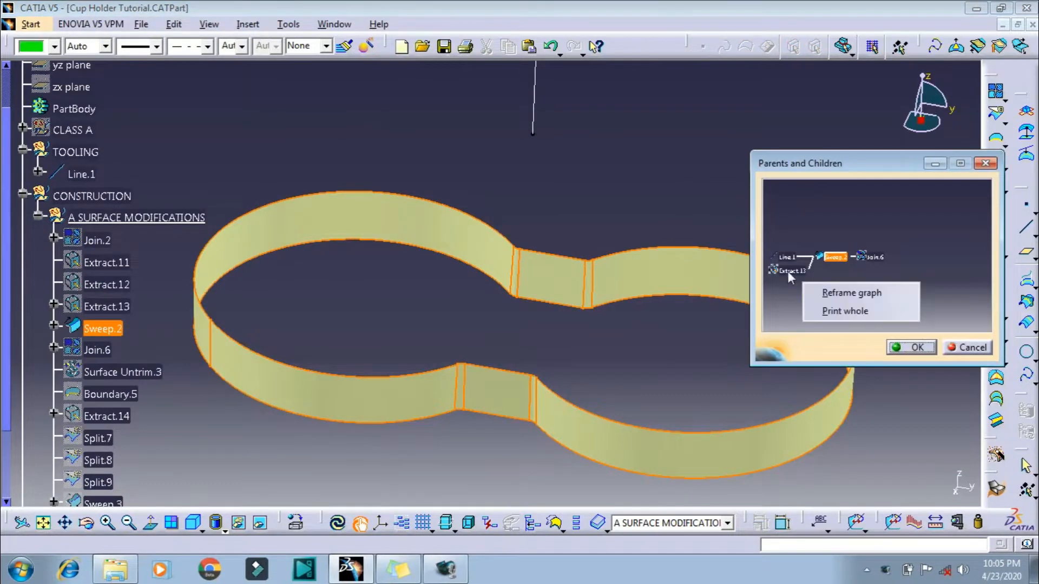
pyautogui.rightClick(801, 272)
pyautogui.click(822, 318)
pyautogui.click(904, 347)
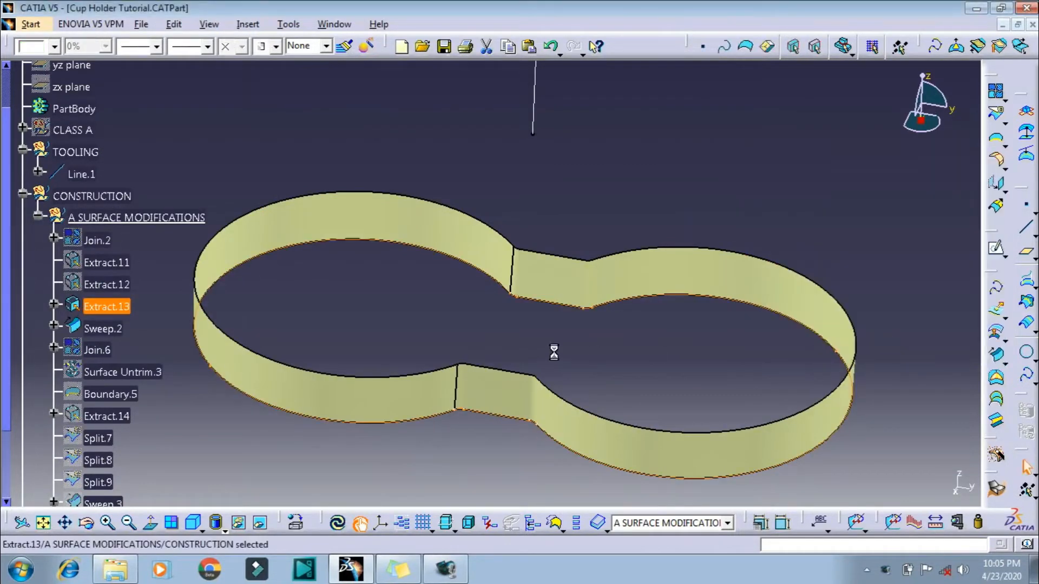
pyautogui.moveTo(552, 350); pyautogui.dragTo(564, 378, button='middle')
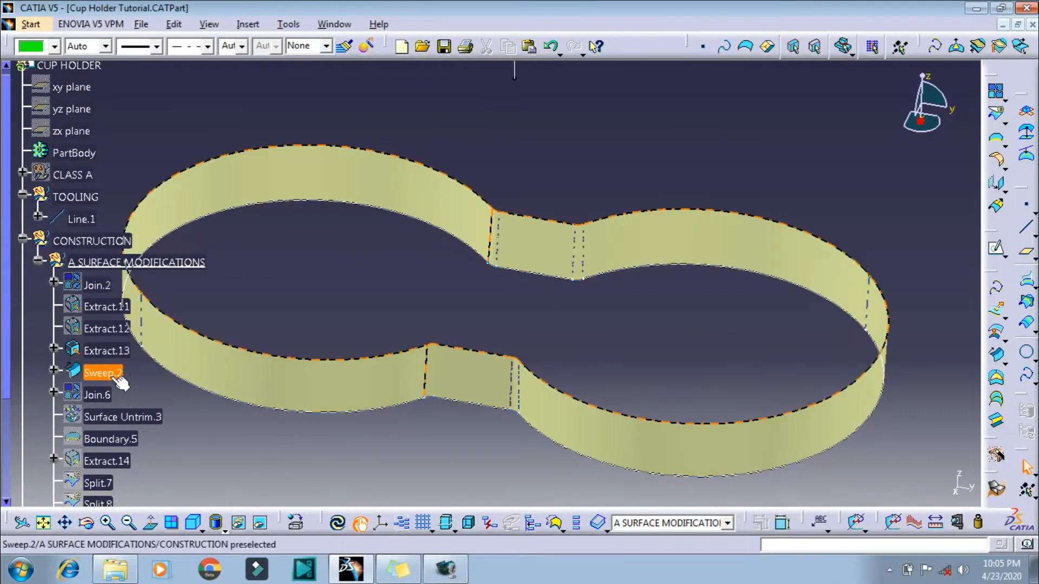
# - Set Extract.13 as the in-work object and smooth it with Curve Smooth using Curvature continuity and a 0.001 mm maximum deviation
pyautogui.click(106, 351)
pyautogui.rightClick(106, 350)
pyautogui.click(207, 143)
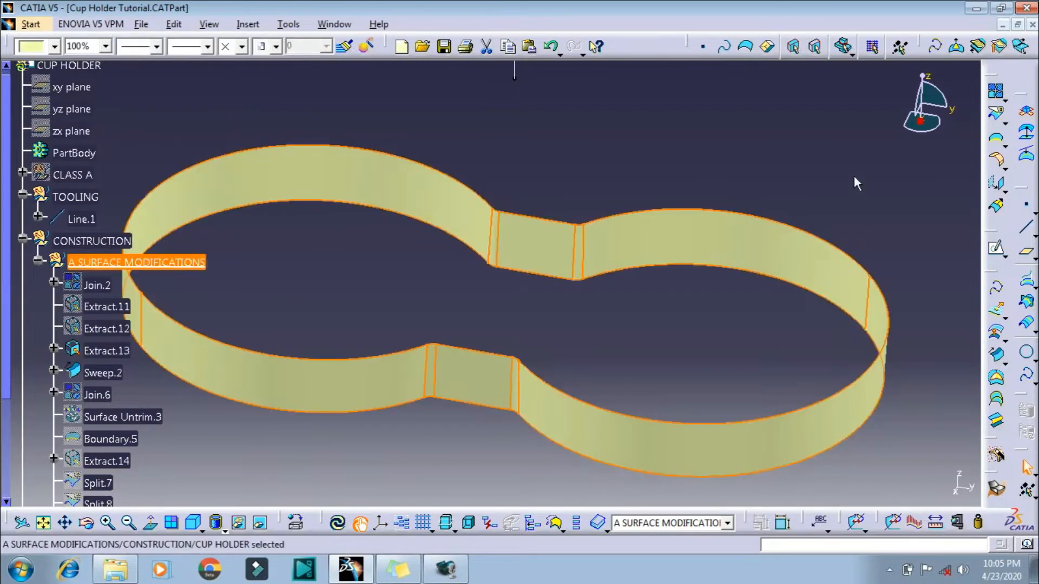
pyautogui.click(1005, 101)
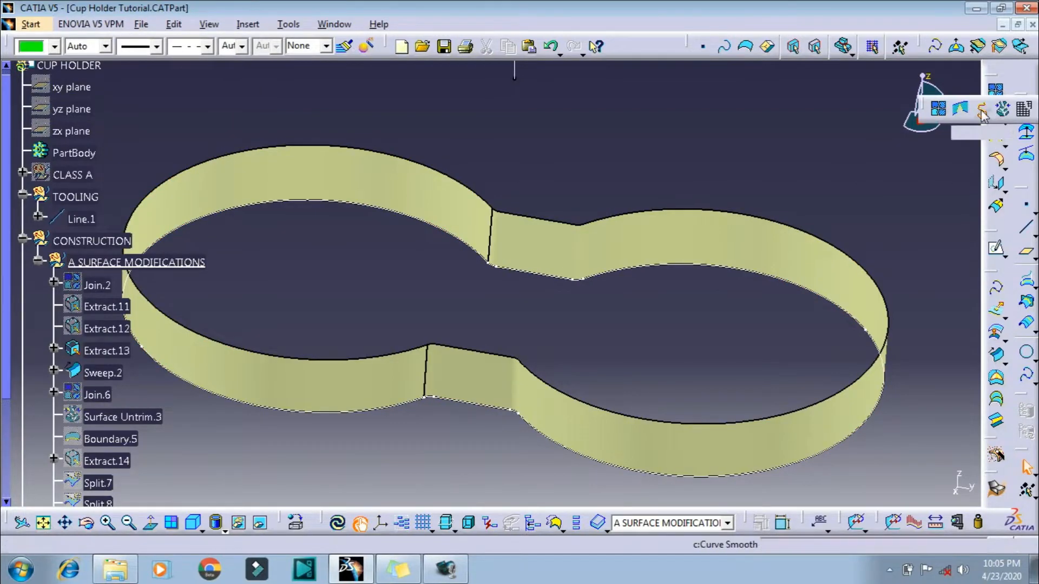
pyautogui.click(981, 110)
pyautogui.click(108, 351)
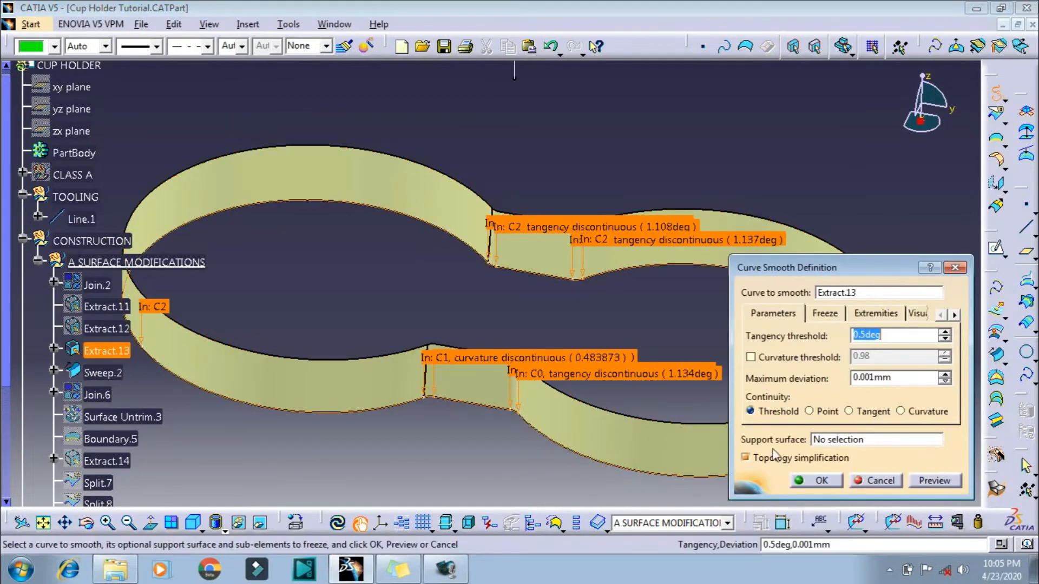
pyautogui.click(926, 412)
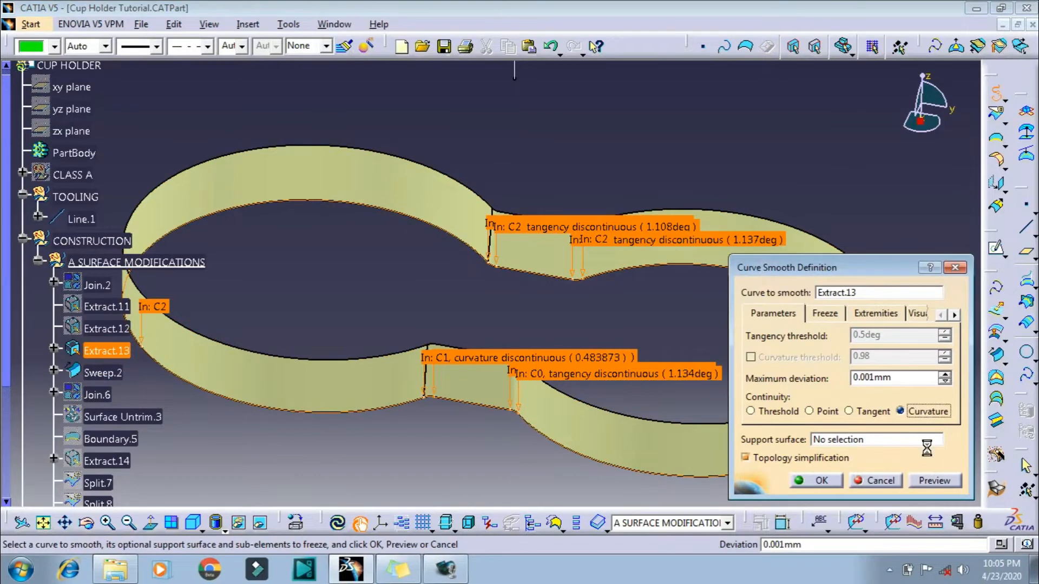
pyautogui.click(943, 482)
pyautogui.click(821, 481)
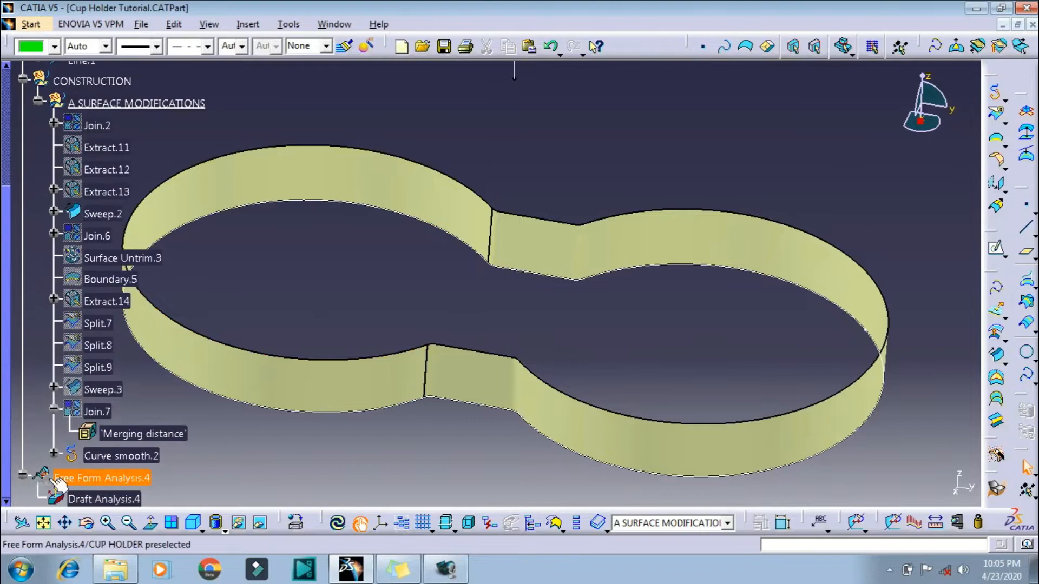
# - Move Curve smooth.2 before Sweep.2 within the A SURFACE MODIFICATIONS geometrical set
pyautogui.rightClick(119, 455)
pyautogui.moveTo(254, 441)
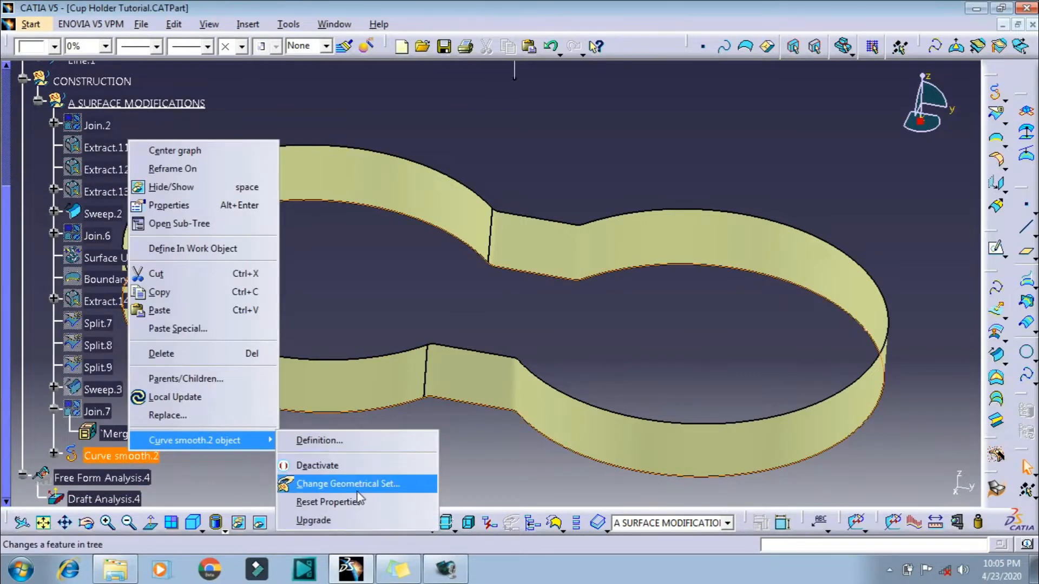
pyautogui.click(359, 483)
pyautogui.click(102, 214)
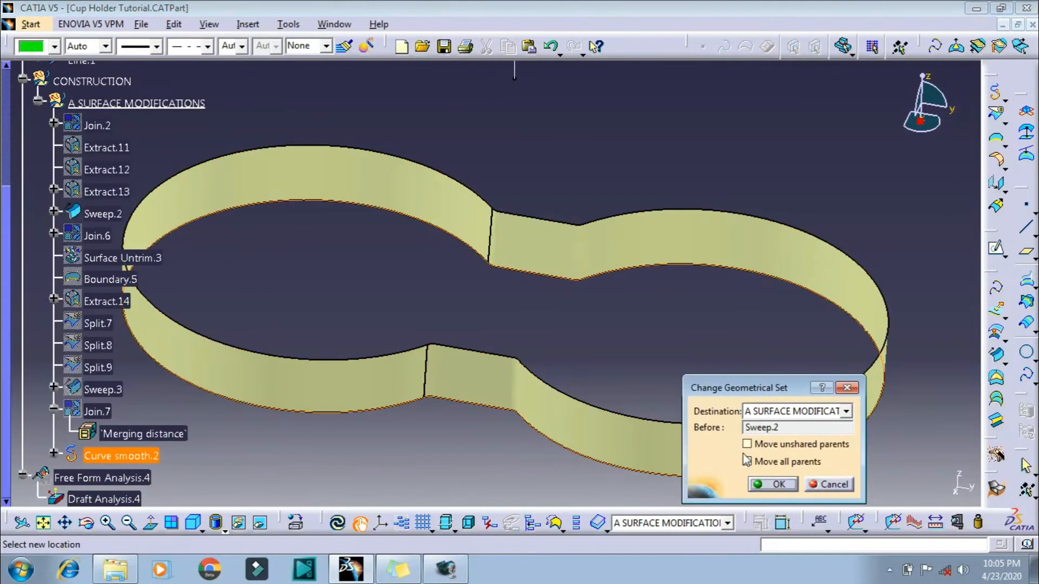
pyautogui.click(770, 484)
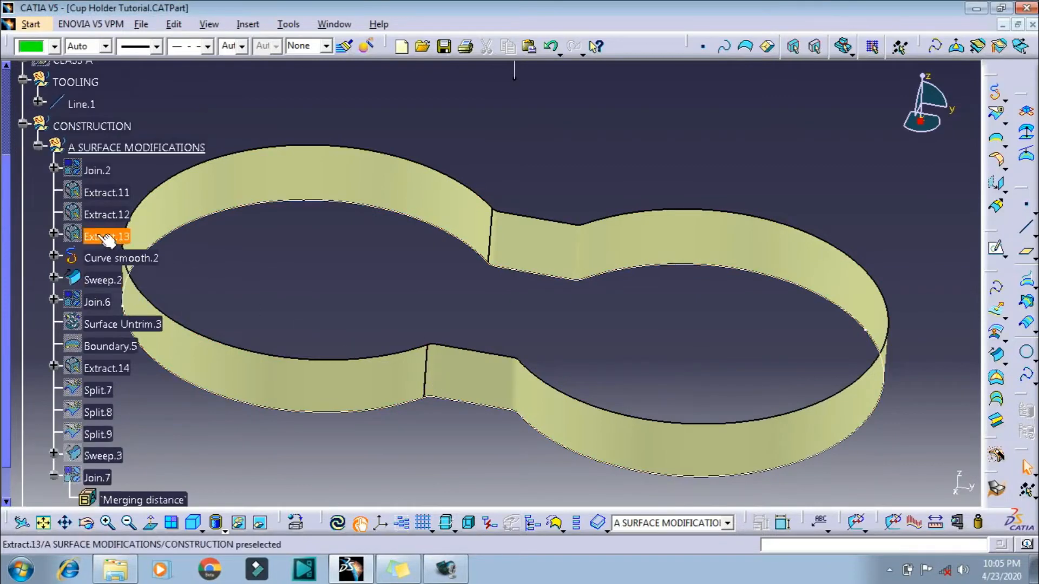
# - Replace Extract.13 with Curve smooth.2 as the input of Sweep.2 and update the sweep locally
pyautogui.rightClick(107, 239)
pyautogui.click(181, 514)
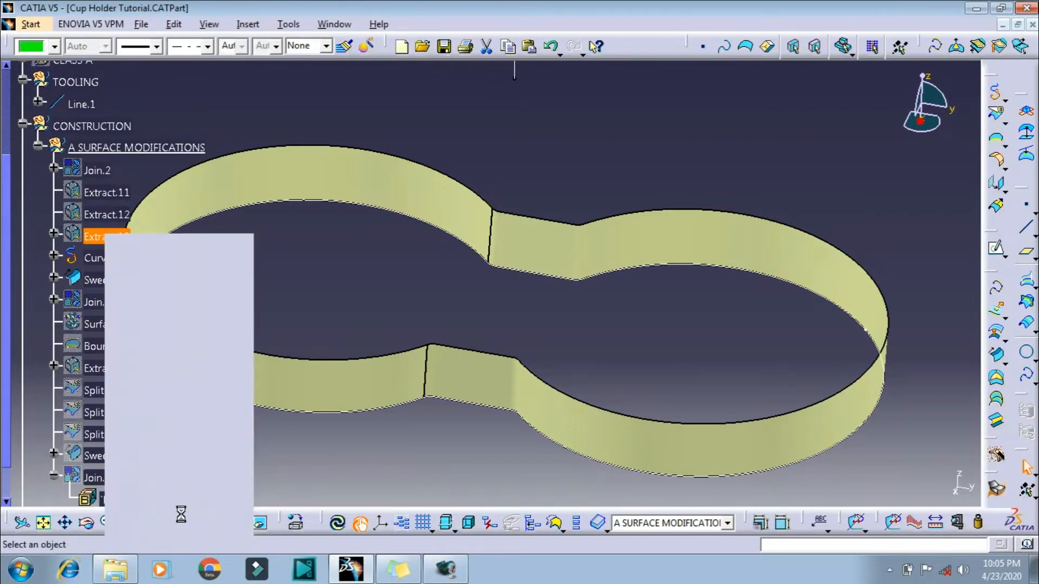
pyautogui.click(123, 259)
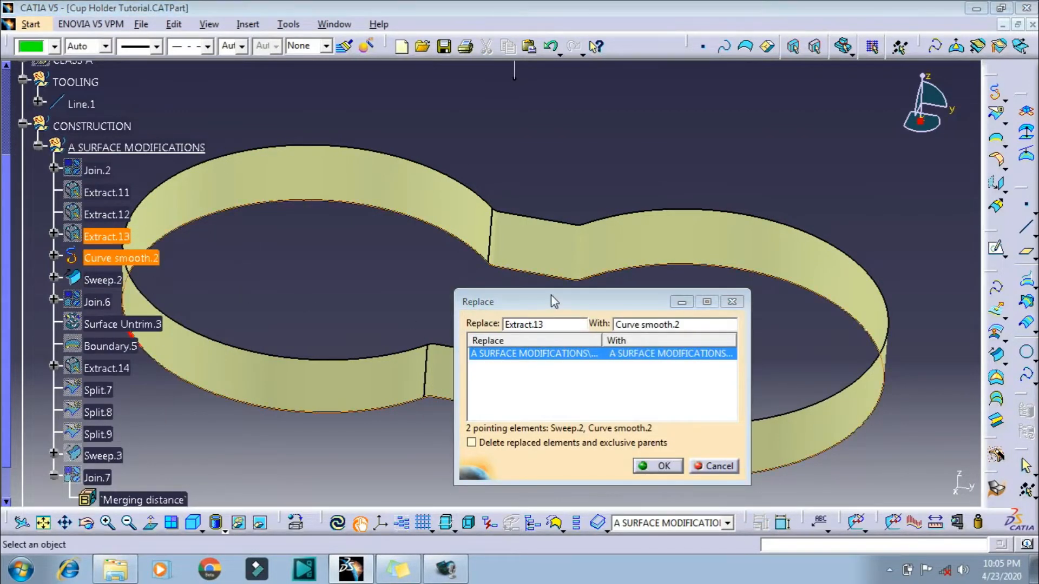
pyautogui.moveTo(553, 301); pyautogui.dragTo(658, 213)
pyautogui.moveTo(406, 297); pyautogui.dragTo(481, 301, button='middle')
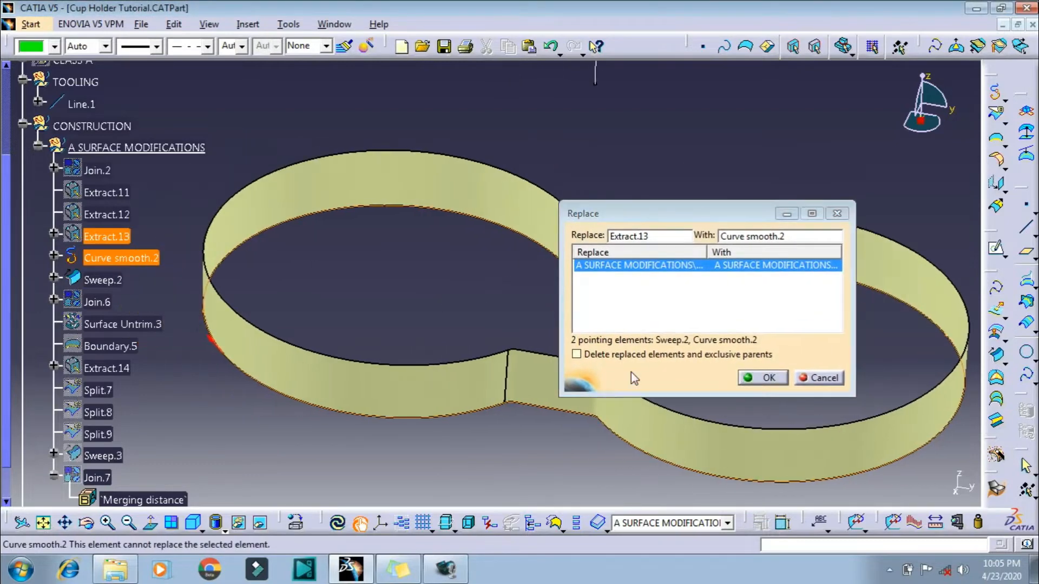
pyautogui.click(768, 378)
pyautogui.rightClick(101, 279)
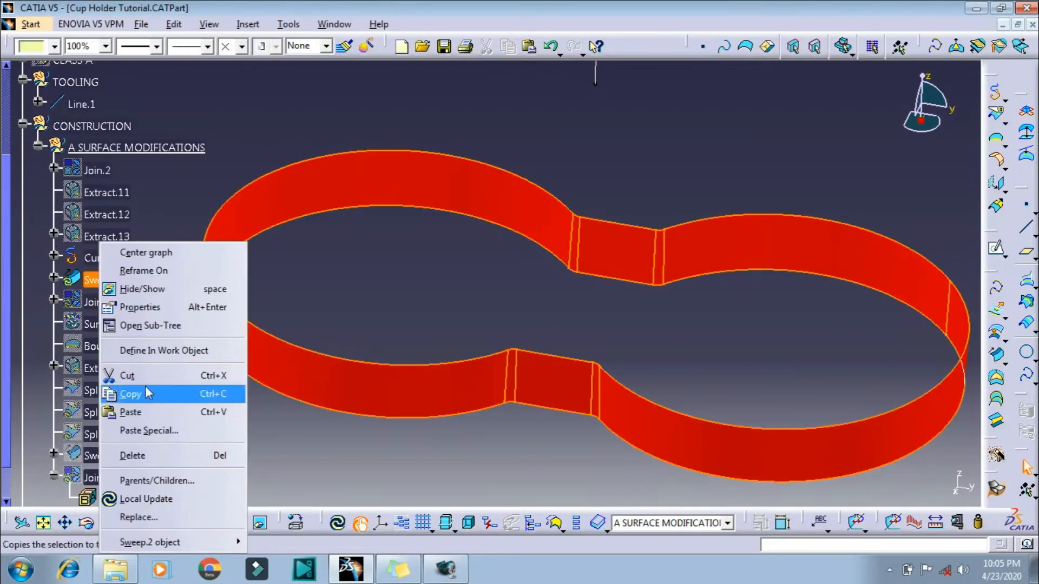
pyautogui.click(157, 500)
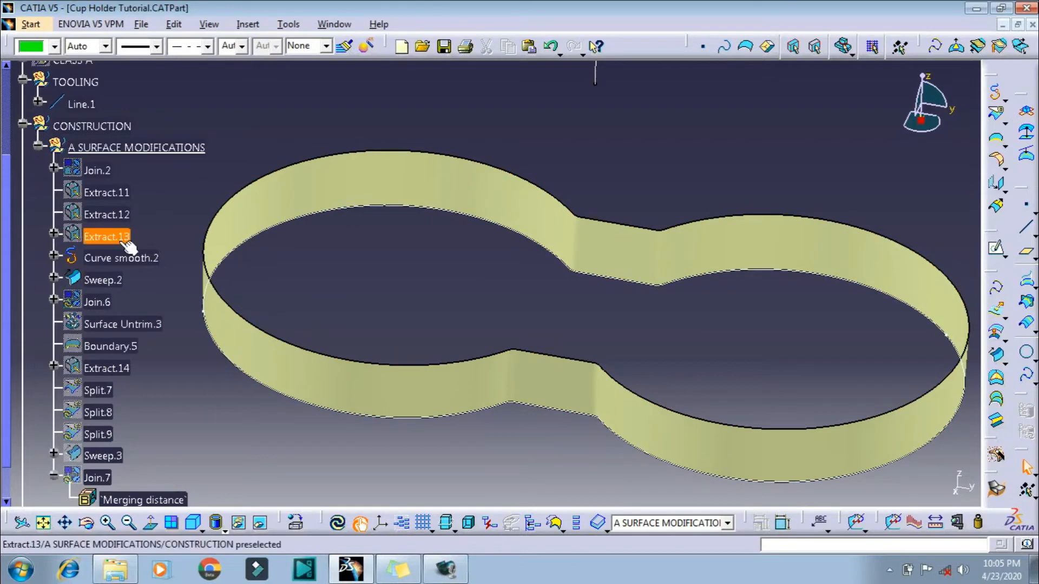
# - Hide Curve smooth.2 and Sweep.2, and show the updated Join.7 surface
pyautogui.click(121, 257)
pyautogui.rightClick(120, 258)
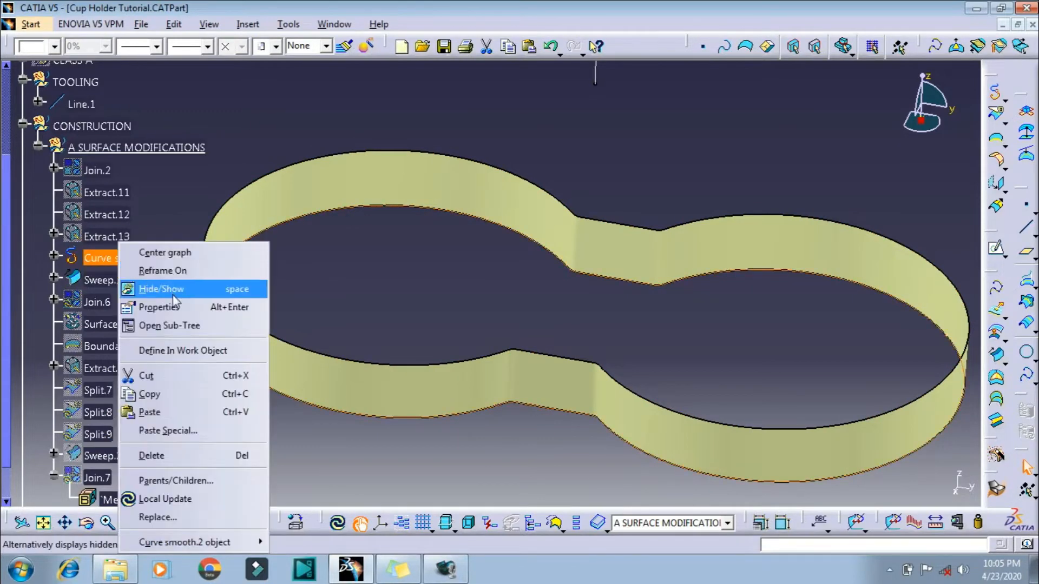
pyautogui.click(173, 294)
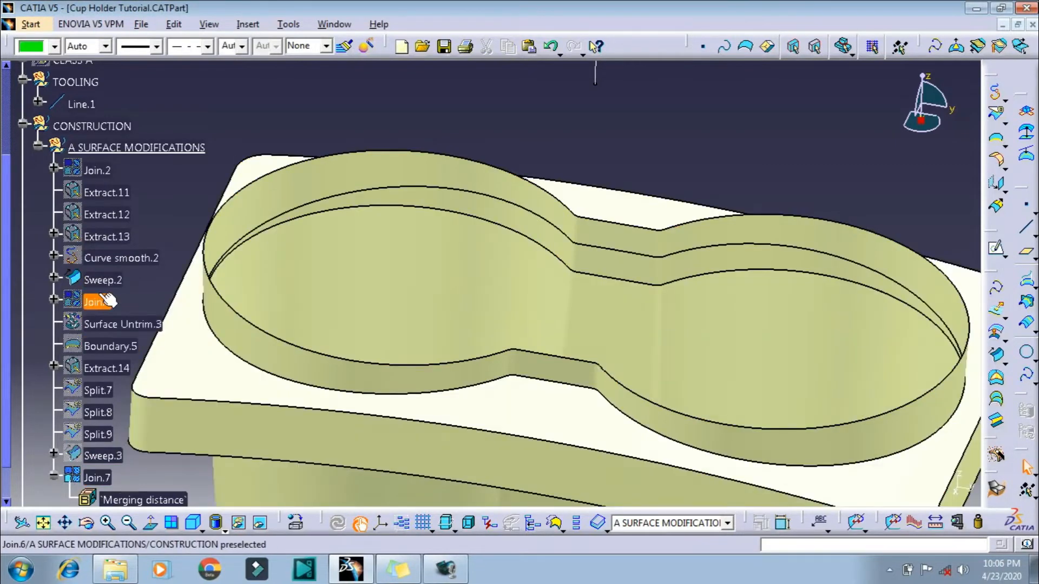
pyautogui.rightClick(87, 297)
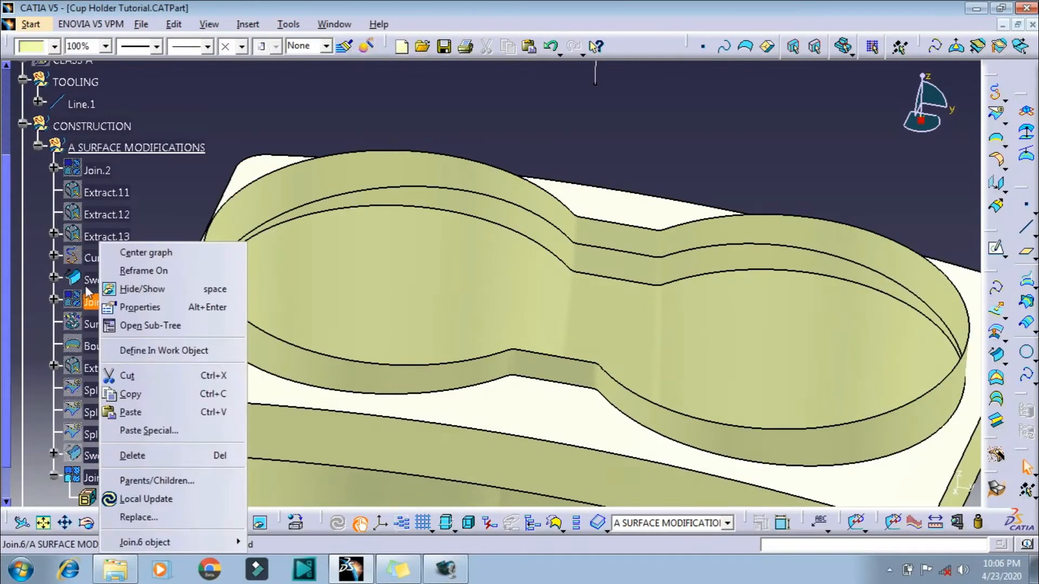
pyautogui.click(142, 289)
pyautogui.moveTo(530, 324); pyautogui.dragTo(563, 352, button='middle')
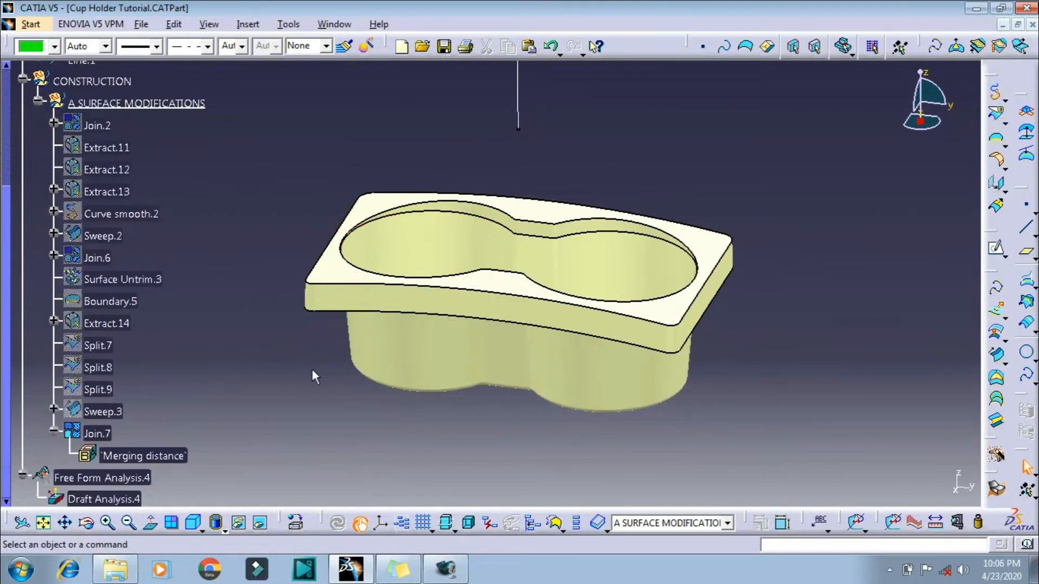
# - Define a 3 mm edge fillet with Tangency selection on the top rim edge around the cup openings of Join.7
pyautogui.click(996, 160)
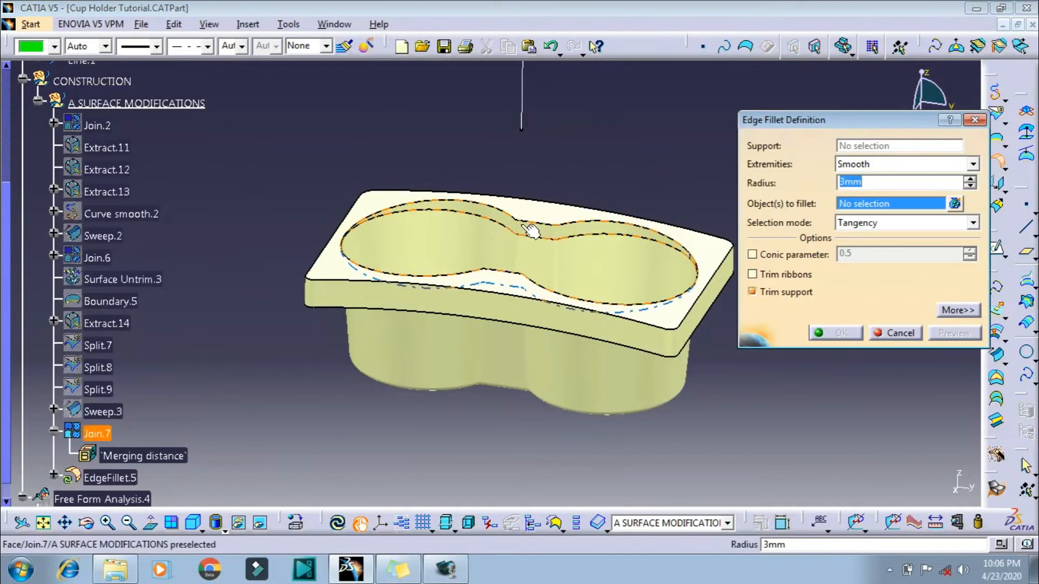
pyautogui.click(545, 237)
pyautogui.moveTo(546, 238); pyautogui.dragTo(797, 184, button='middle')
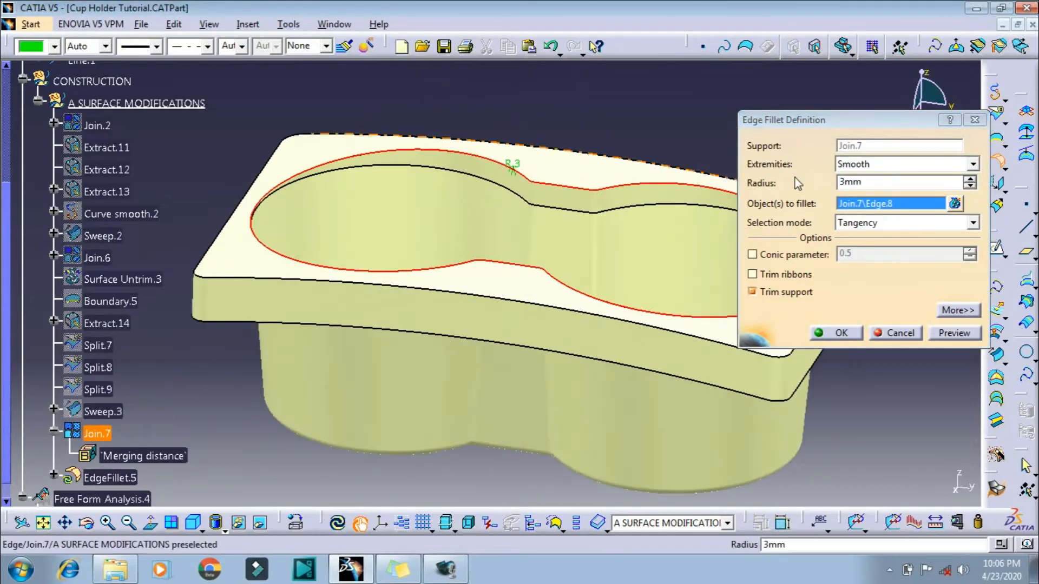
pyautogui.doubleClick(867, 183)
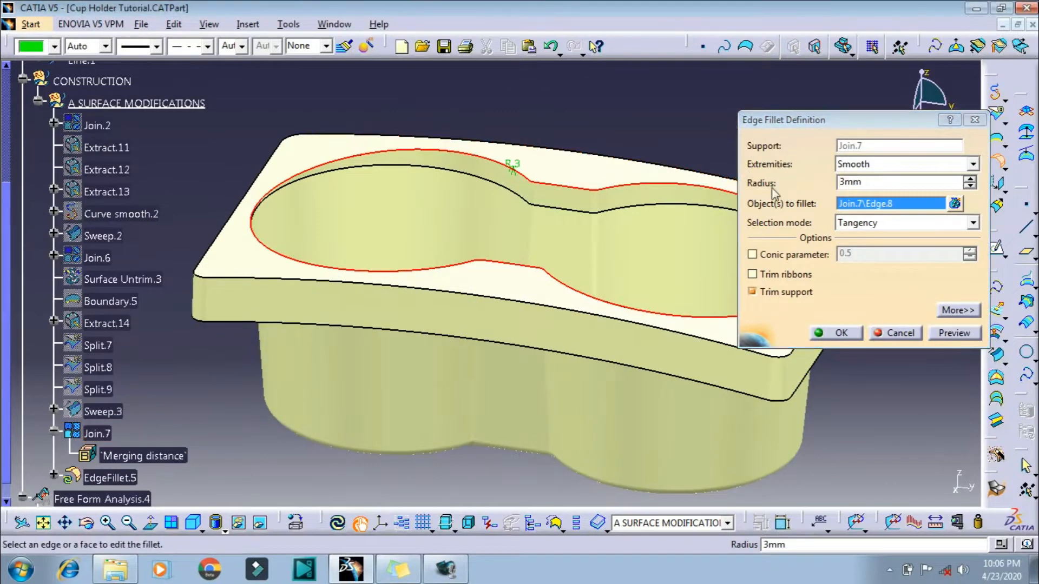
pyautogui.moveTo(271, 211); pyautogui.dragTo(630, 263, button='middle')
# - Set the lower edge of the openings' upper wall as the edge to keep and create the rim fillet
pyautogui.click(957, 310)
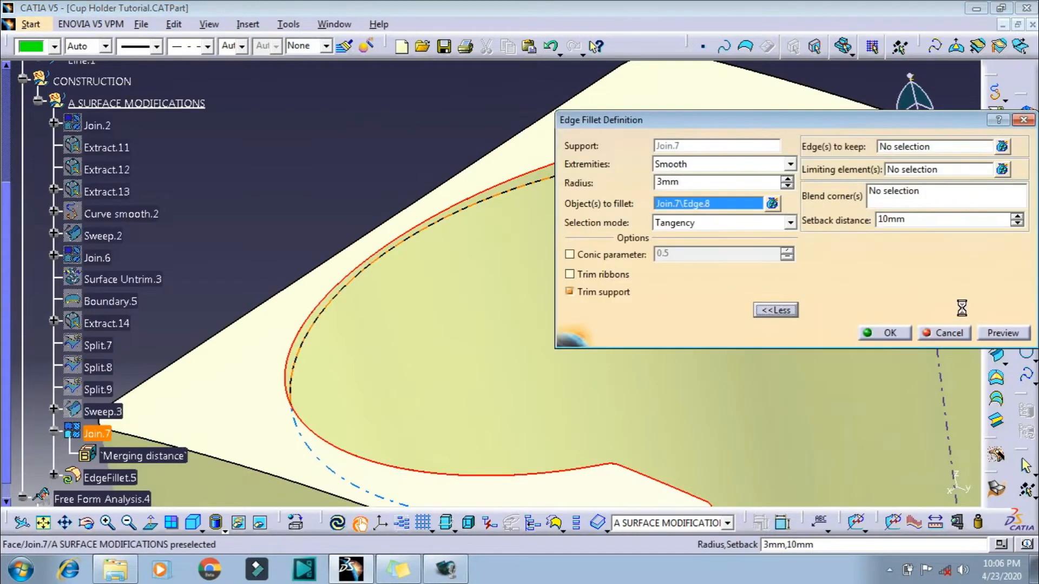
pyautogui.click(894, 148)
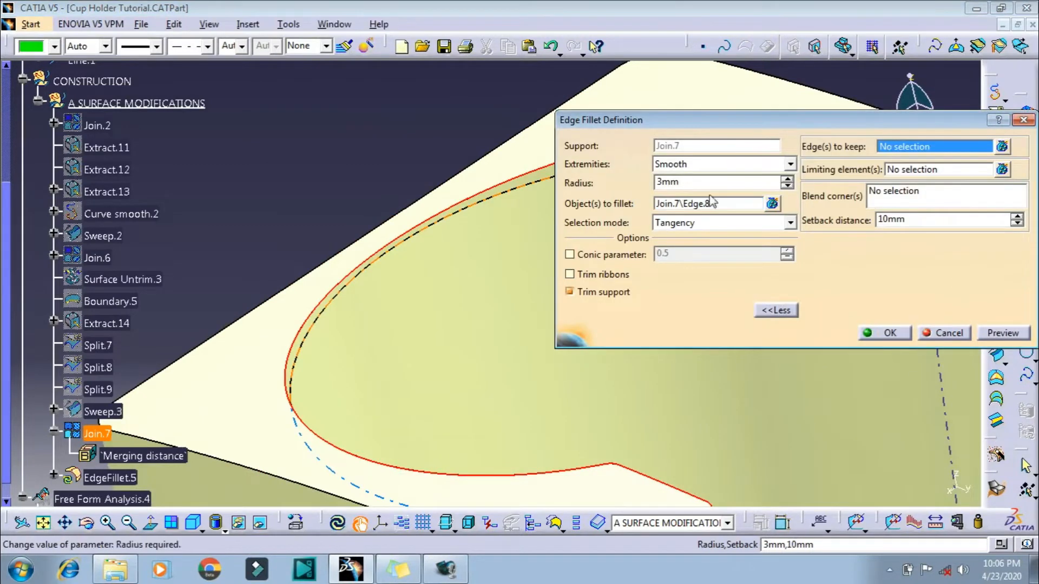
pyautogui.click(496, 202)
pyautogui.rightClick(475, 314)
pyautogui.moveTo(483, 321); pyautogui.dragTo(479, 379, button='middle')
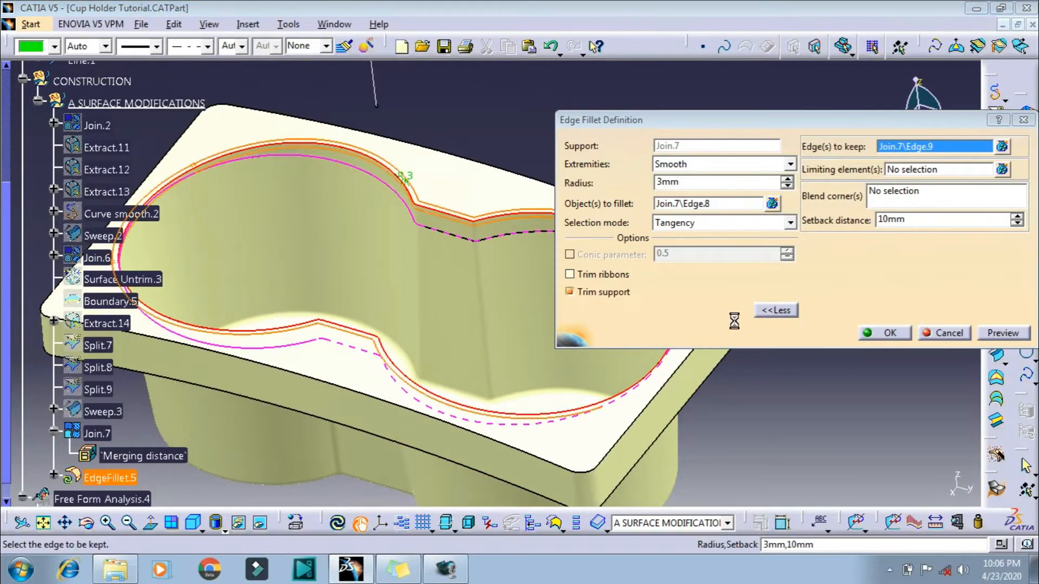
pyautogui.click(885, 334)
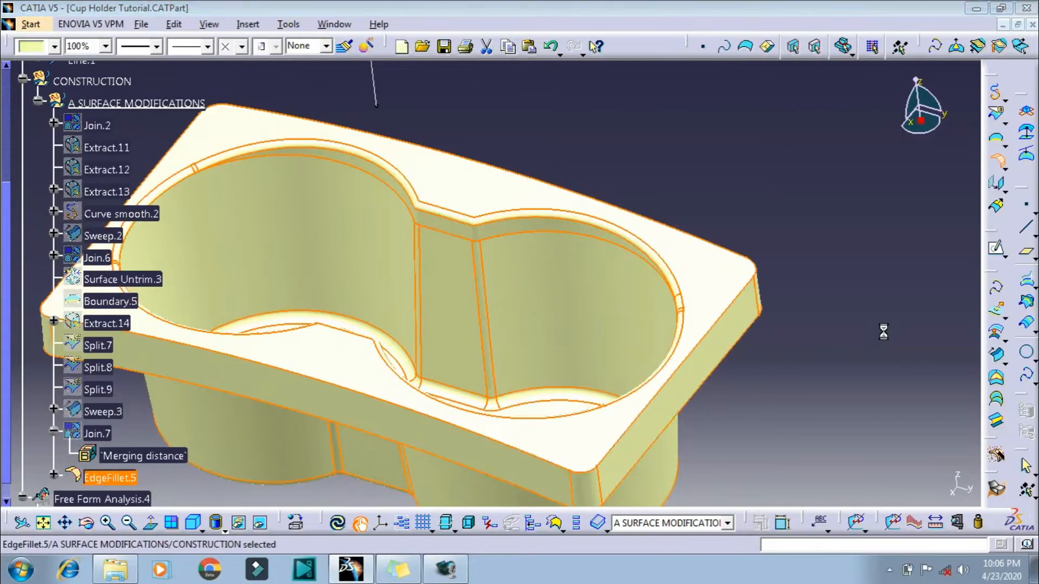
pyautogui.click(938, 480)
# - Display the filleted part in Shading with Edges and update it
pyautogui.moveTo(573, 378); pyautogui.dragTo(460, 357, button='middle')
pyautogui.click(223, 529)
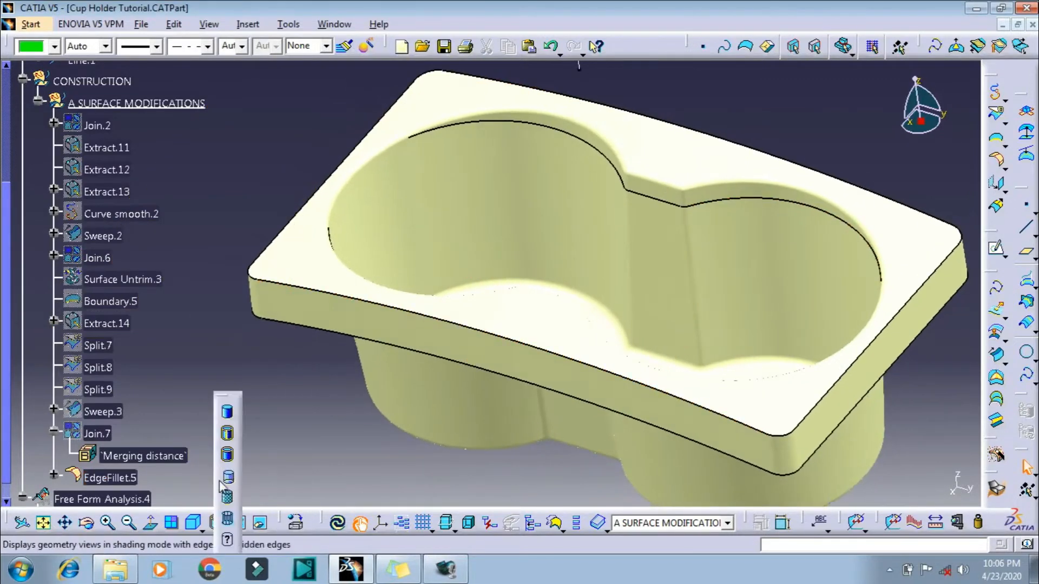
pyautogui.click(228, 433)
pyautogui.moveTo(371, 413)
pyautogui.mouseDown(button='middle')
pyautogui.moveTo(491, 399)
pyautogui.moveTo(480, 429)
pyautogui.mouseUp(button='middle')
pyautogui.click(337, 524)
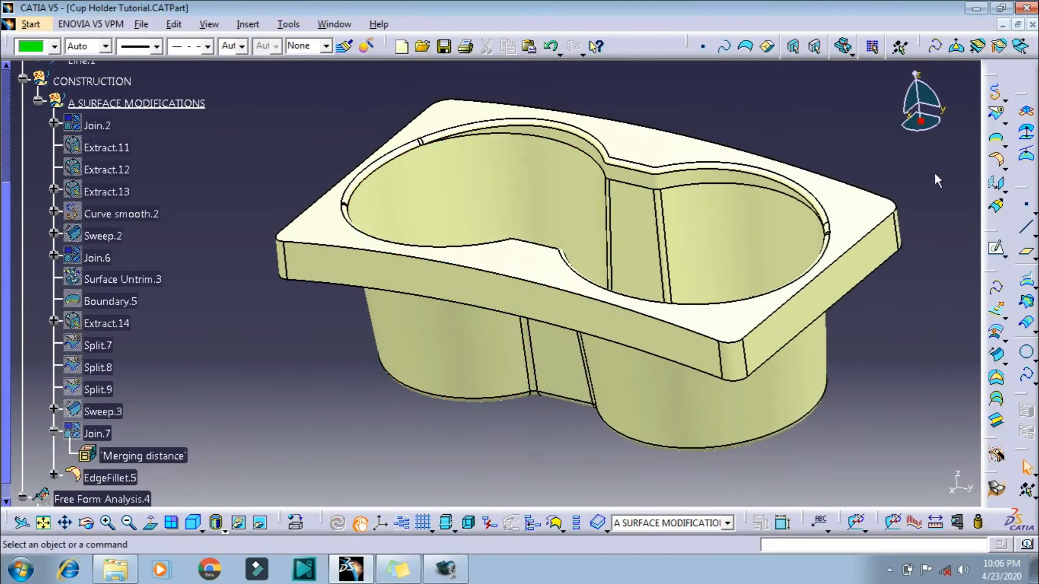
# - Create a 3 mm edge fillet with Tangency selection along the outer top edge of EdgeFillet.5 and update the part
pyautogui.click(995, 455)
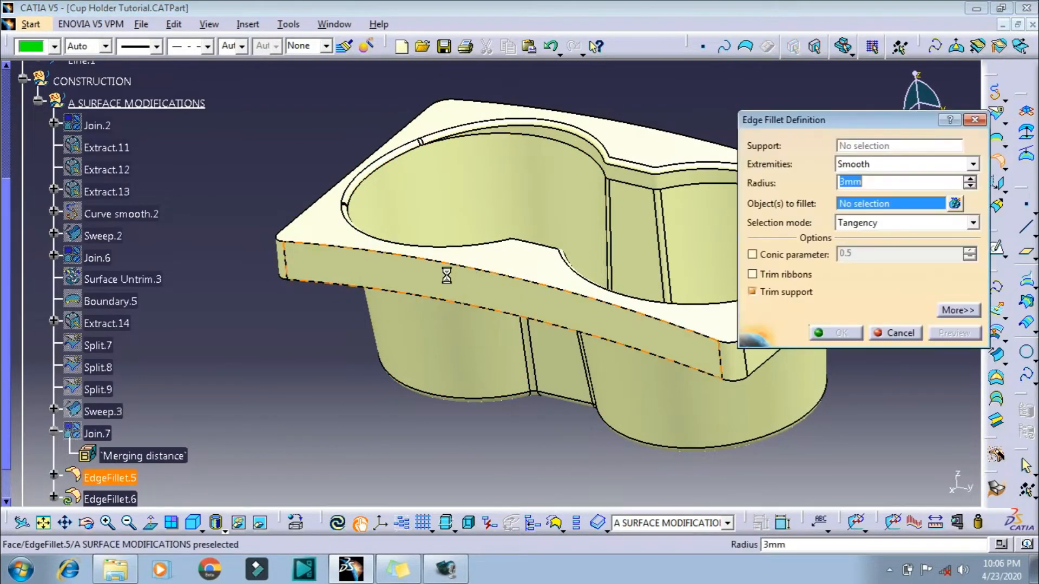
pyautogui.click(476, 277)
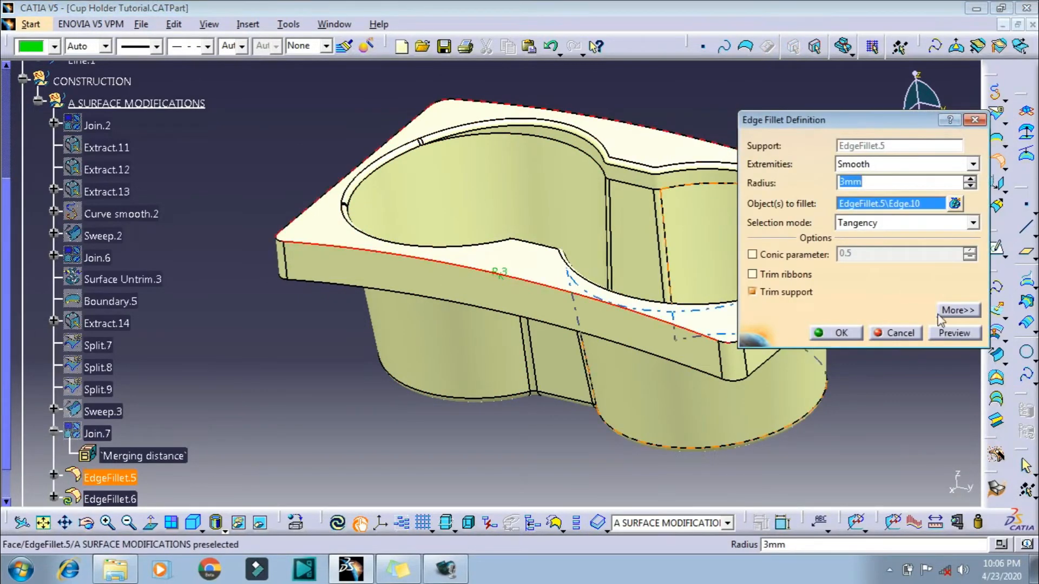
pyautogui.click(935, 333)
pyautogui.click(840, 332)
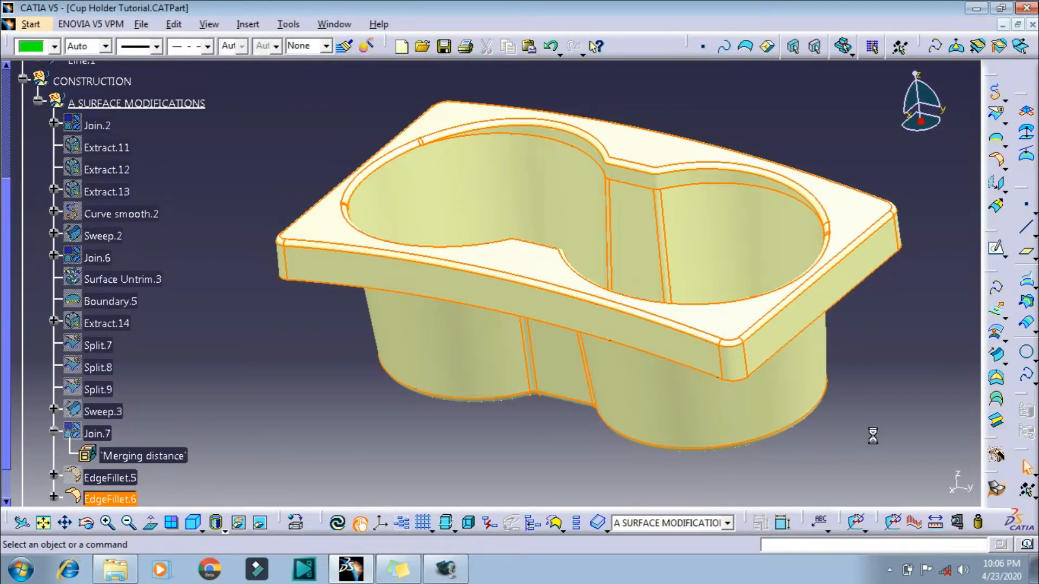
pyautogui.click(332, 529)
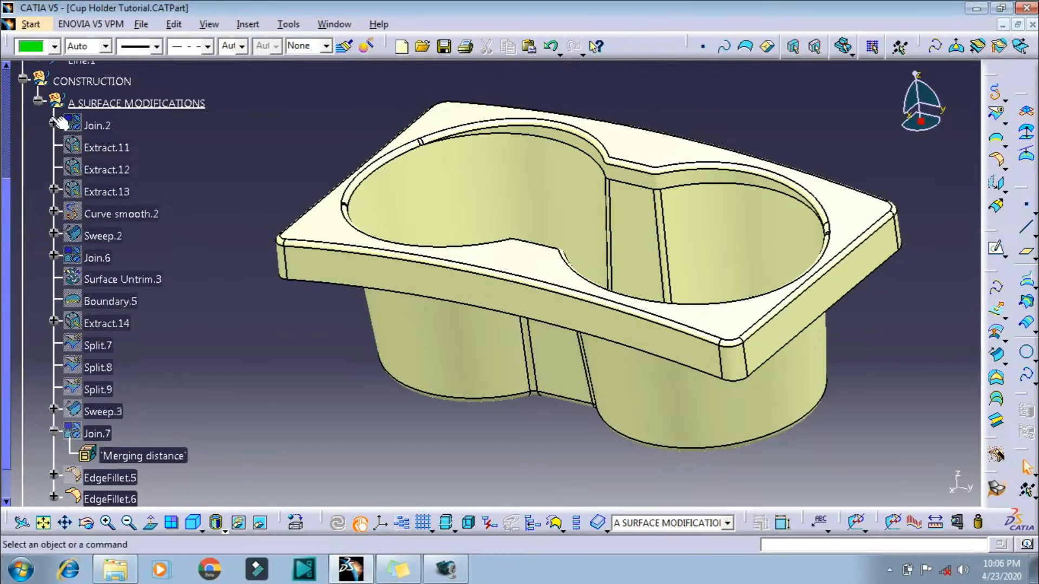
# - Check the filleted surface in Draft Analysis.4 with shading with material and the draft direction inverted, and return to Shading with Edges
pyautogui.click(38, 102)
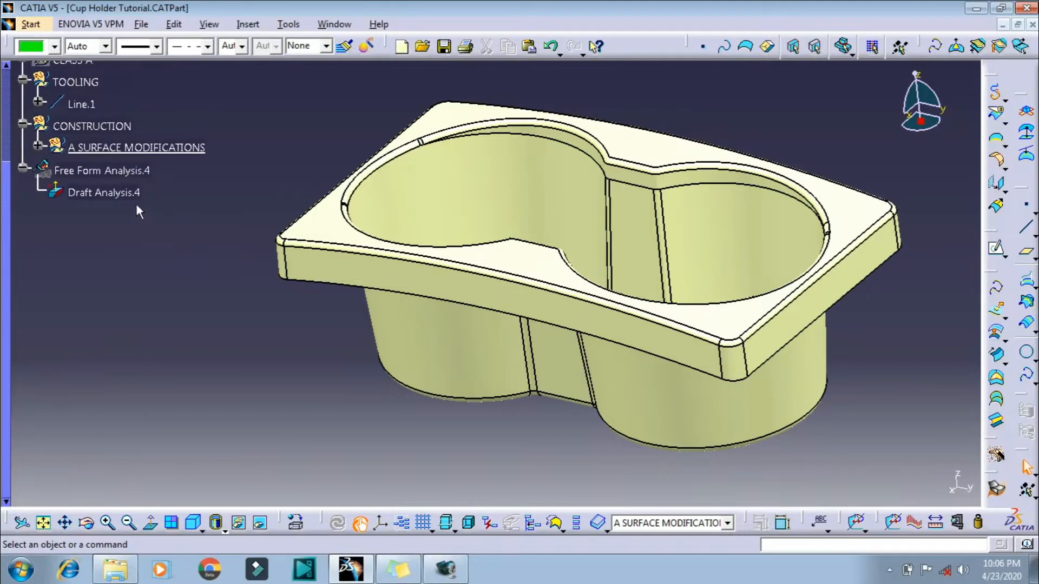
pyautogui.click(225, 530)
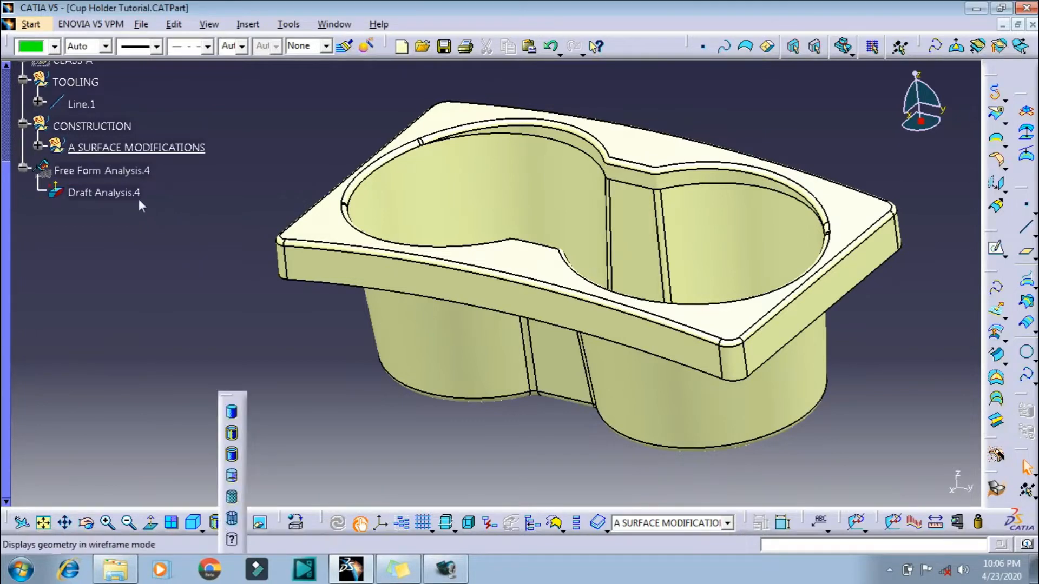
pyautogui.doubleClick(116, 193)
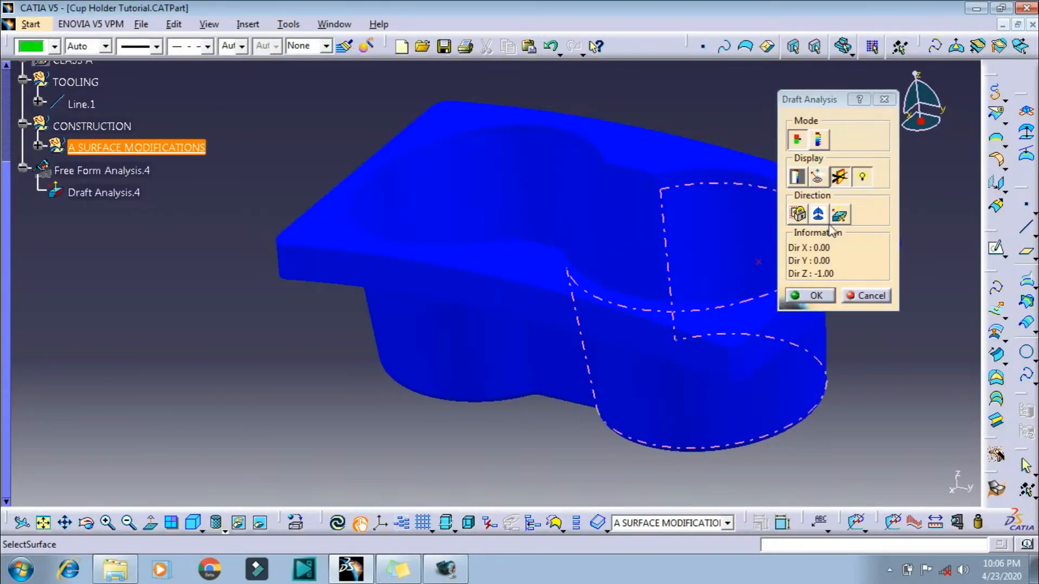
pyautogui.click(842, 212)
pyautogui.moveTo(549, 230); pyautogui.dragTo(576, 240, button='middle')
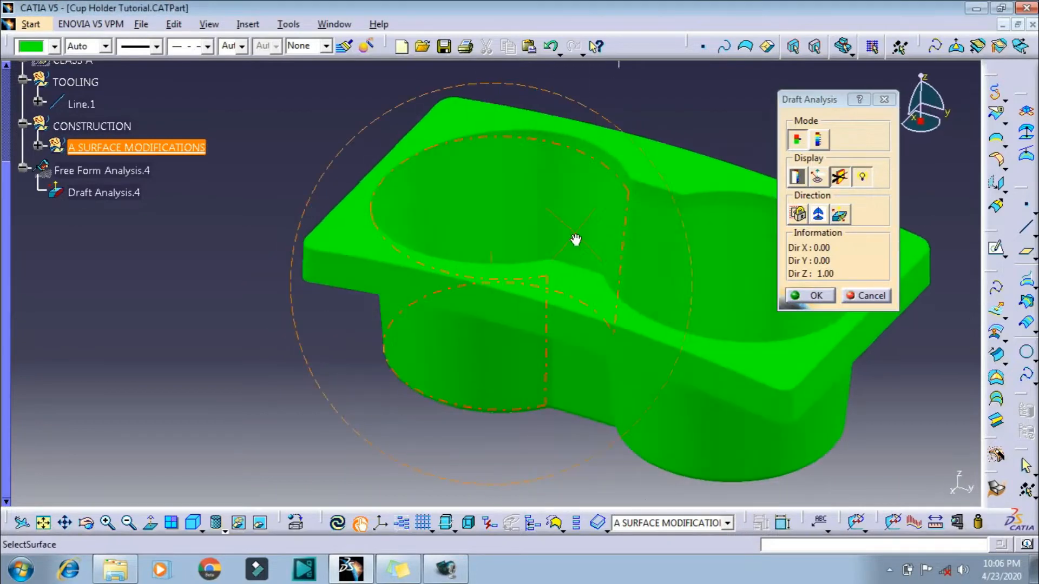
pyautogui.click(806, 296)
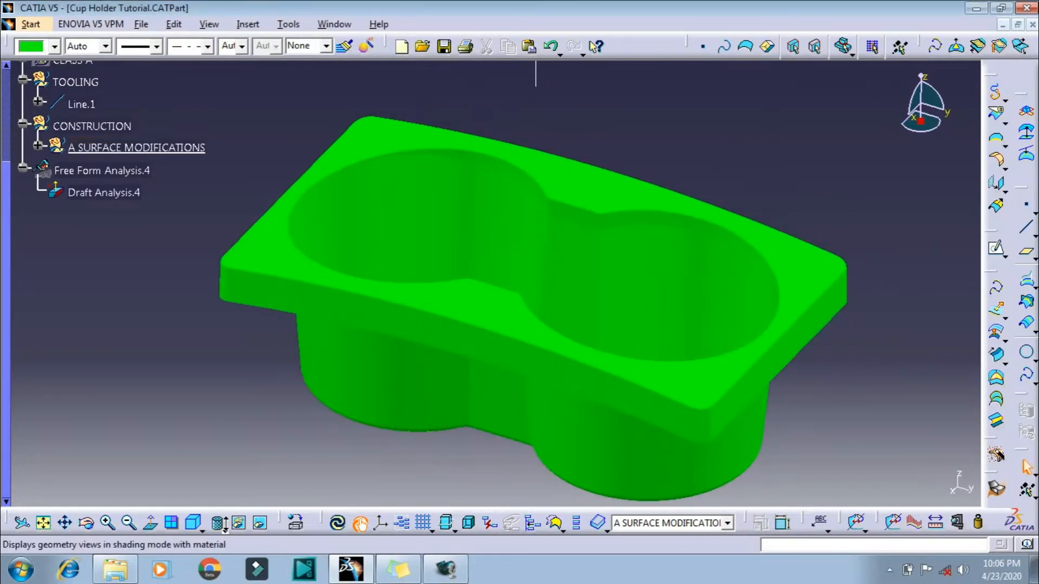
pyautogui.click(223, 528)
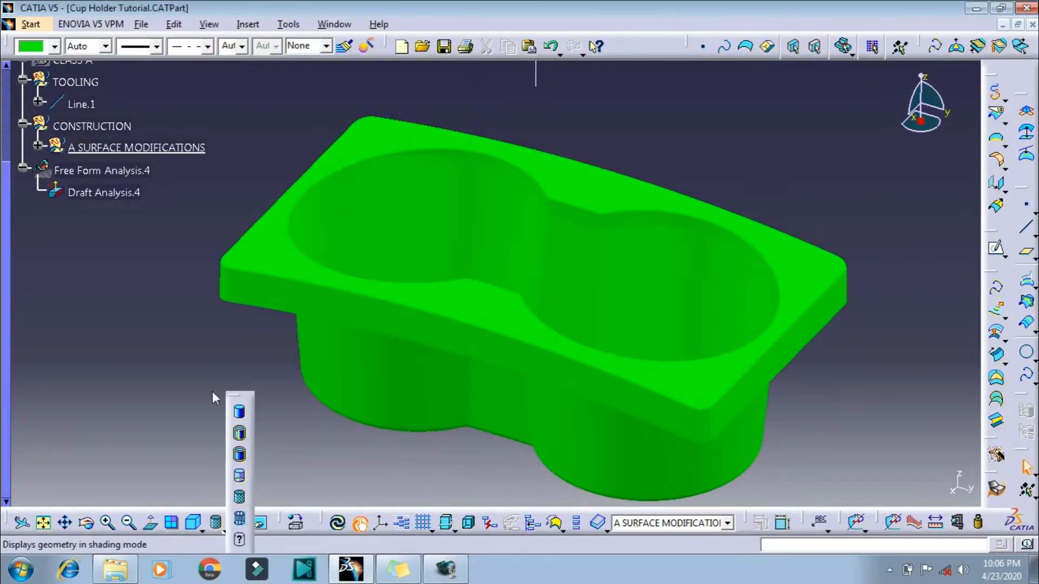
pyautogui.click(239, 432)
# - Insert a geometrical set named B SURFACE under CUP HOLDER
pyautogui.click(248, 24)
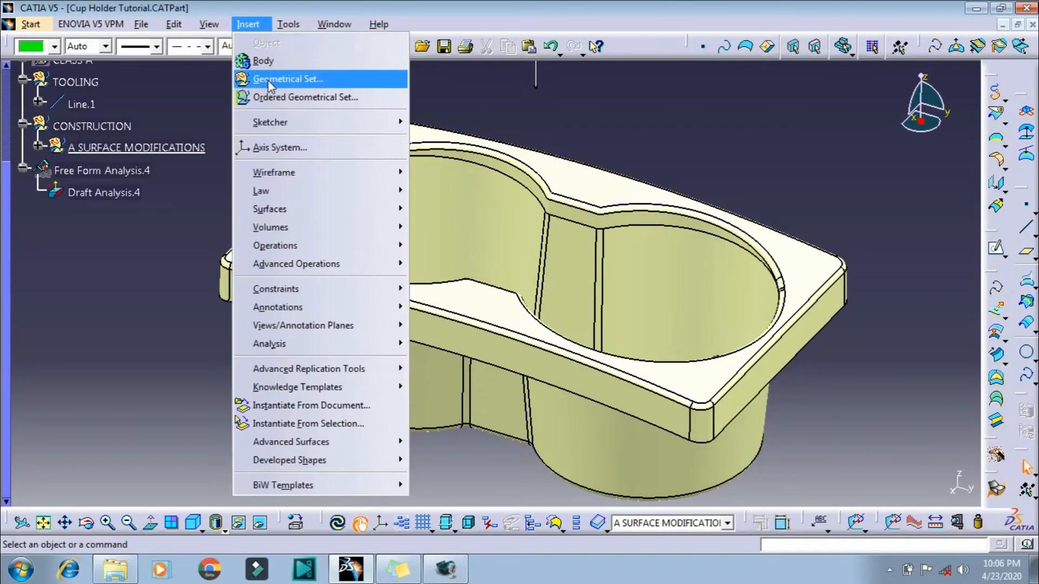
pyautogui.click(286, 79)
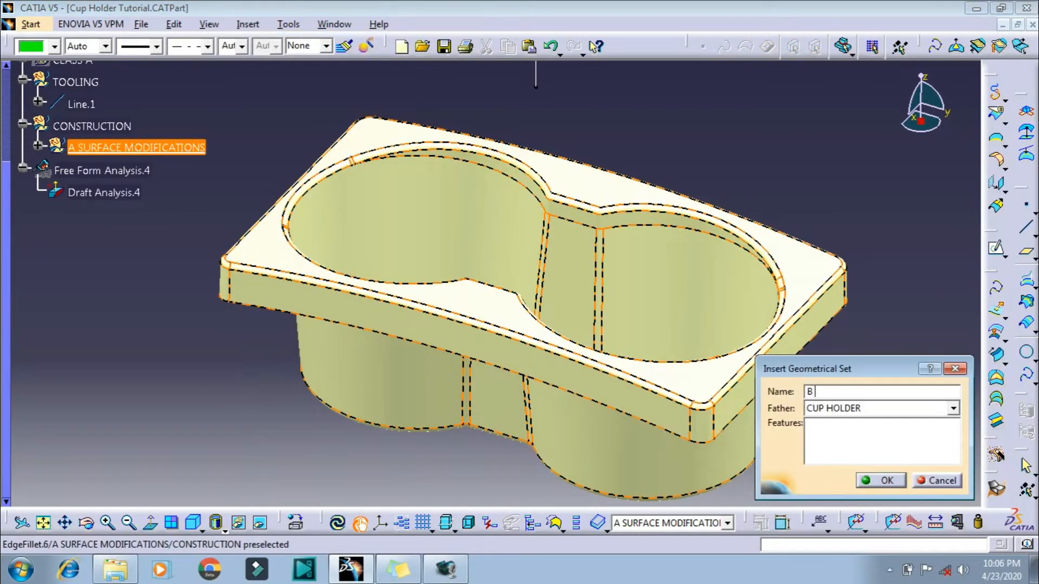
pyautogui.write('B SURFACE')
pyautogui.press('Return')
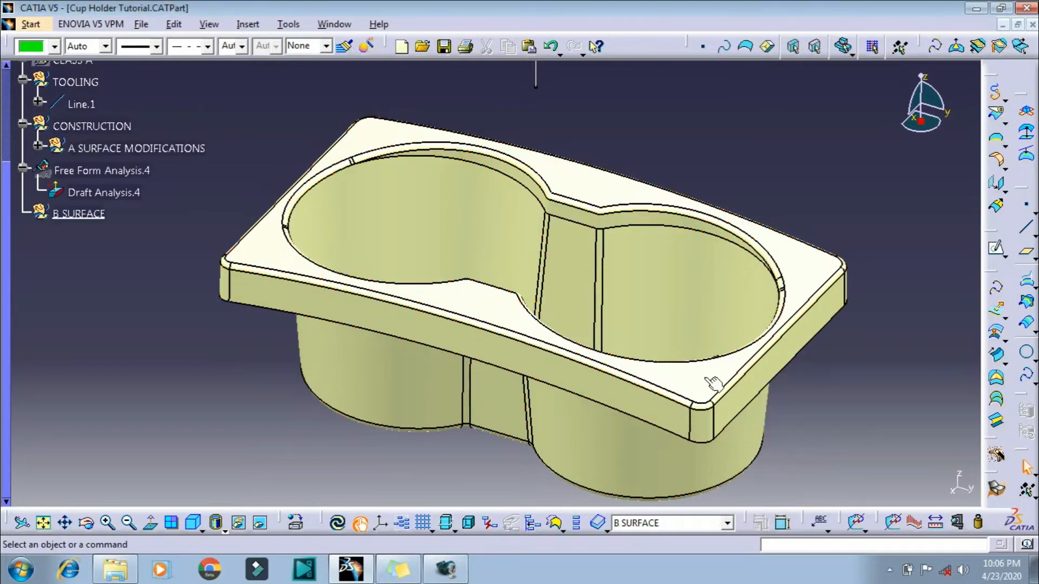
# - Offset EdgeFillet.6 by 2 mm in the reversed direction, accepting it without the erroneous sub-elements, and hide the CONSTRUCTION set
pyautogui.click(995, 354)
pyautogui.click(681, 300)
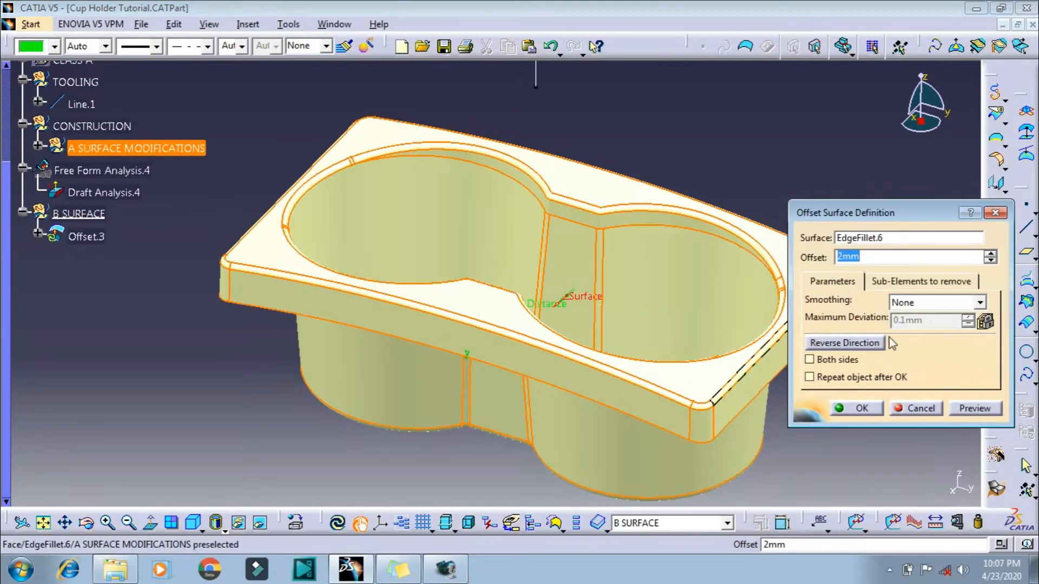
pyautogui.click(865, 344)
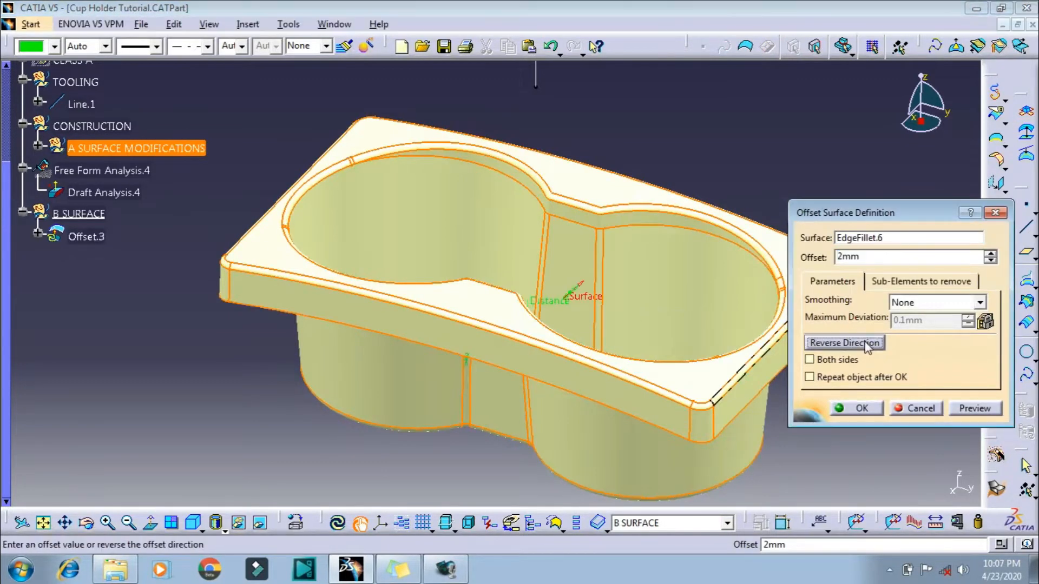
pyautogui.click(860, 408)
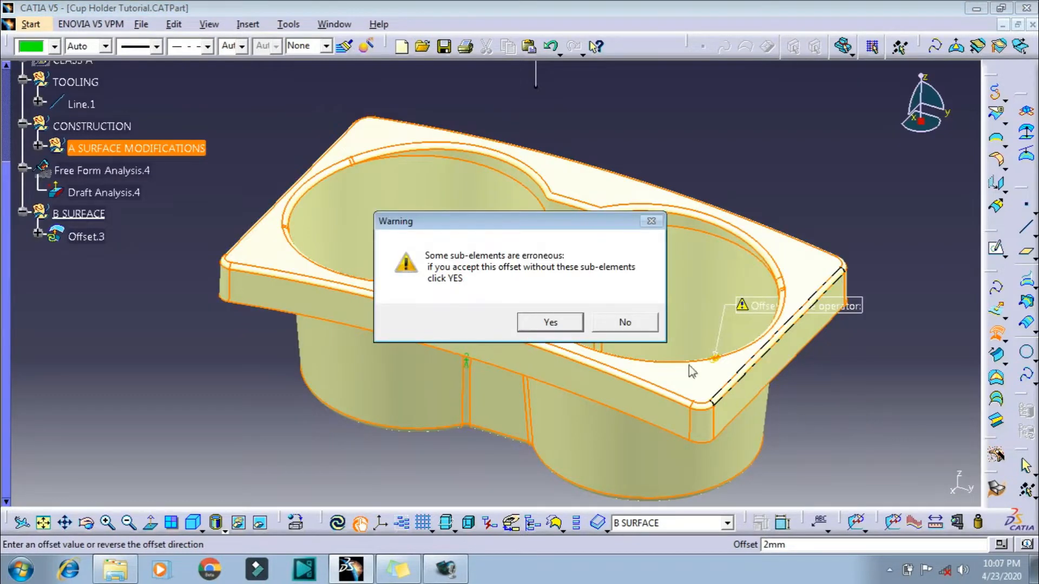
pyautogui.click(550, 323)
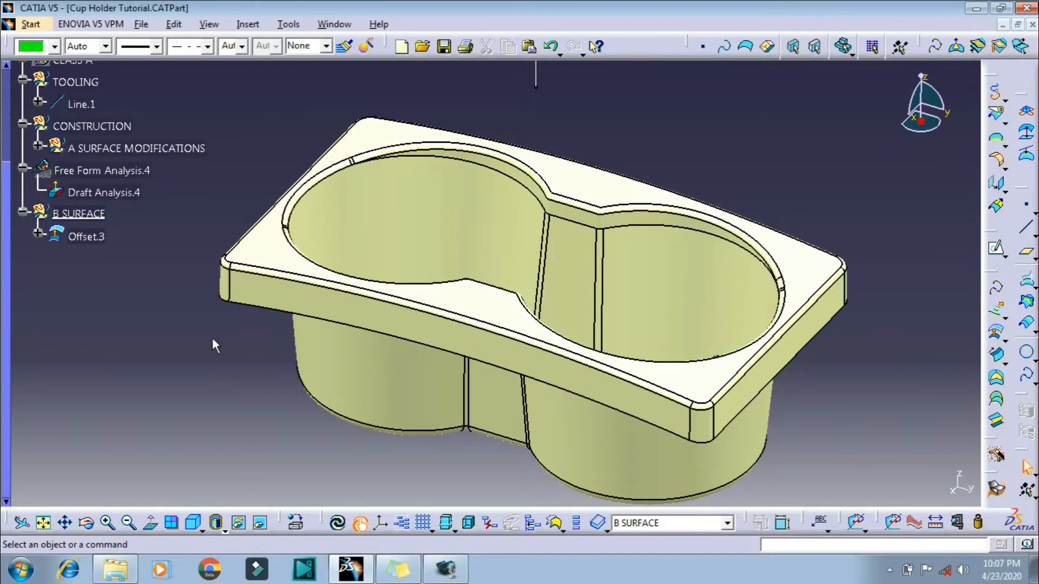
pyautogui.rightClick(85, 126)
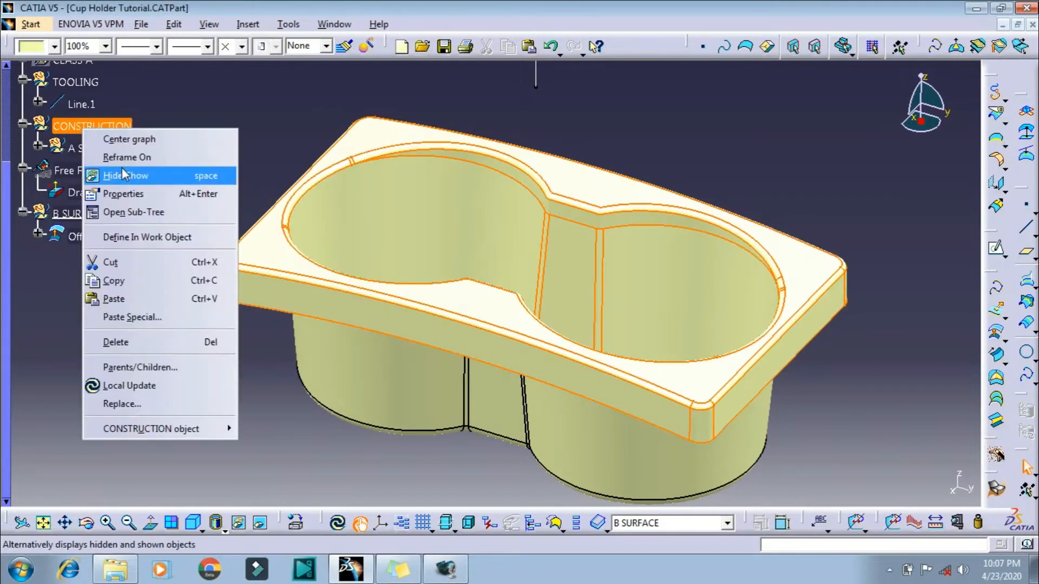
pyautogui.click(122, 174)
pyautogui.click(85, 236)
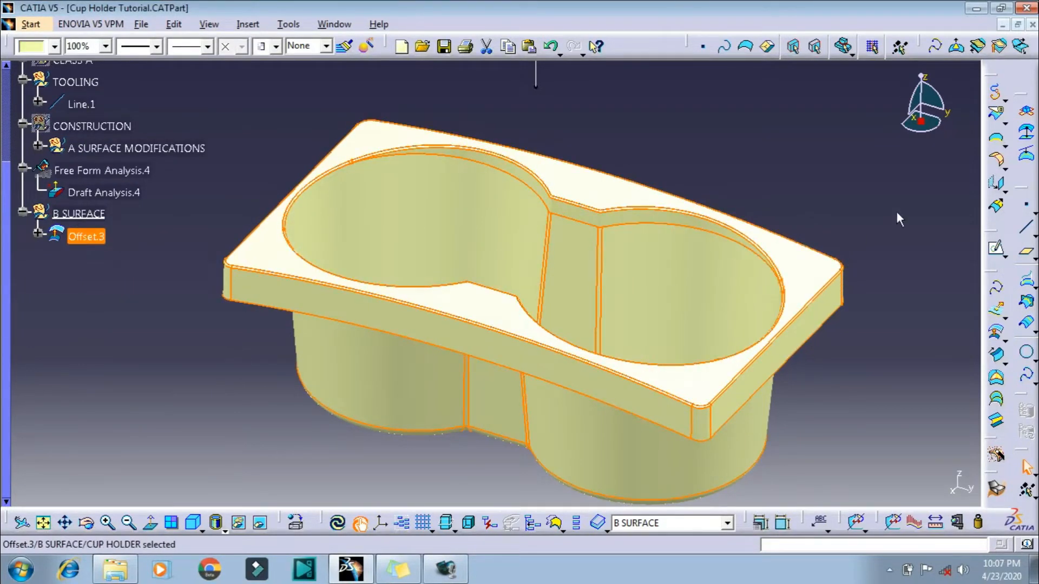
pyautogui.click(996, 138)
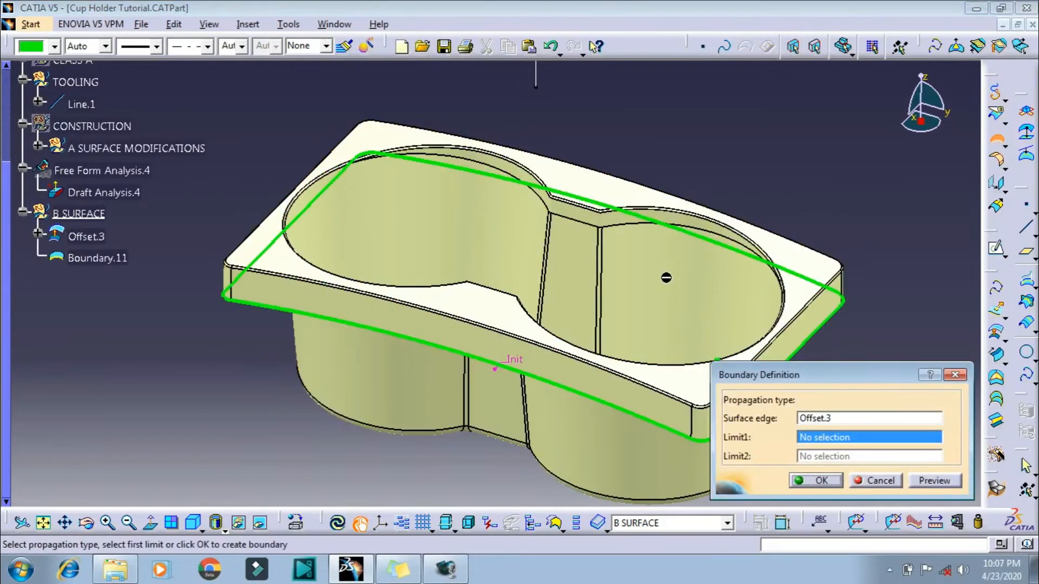
pyautogui.moveTo(652, 345); pyautogui.dragTo(595, 278, button='middle')
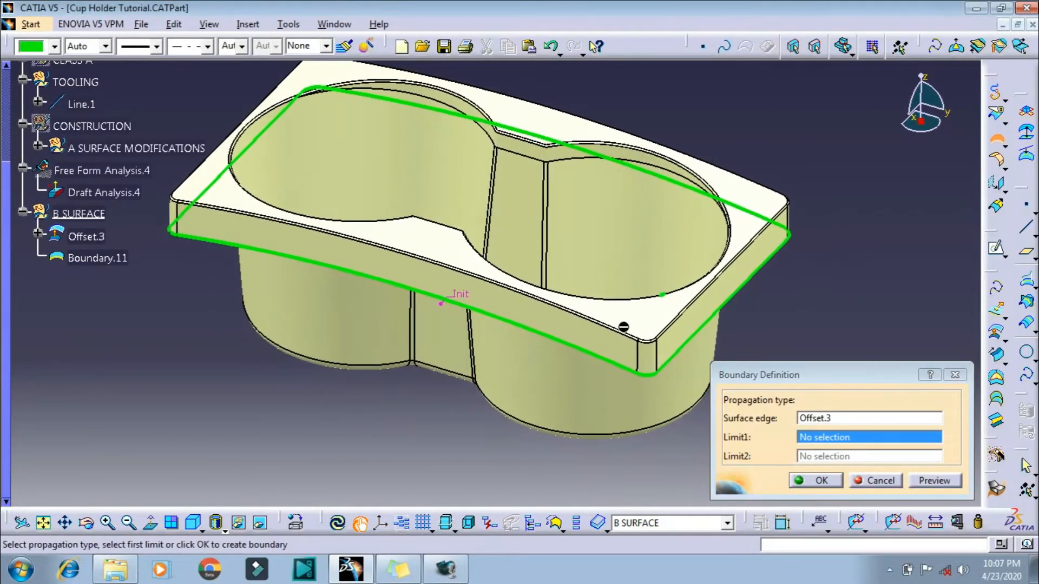
pyautogui.middleClick(665, 293)
pyautogui.moveTo(609, 329); pyautogui.dragTo(569, 279, button='middle')
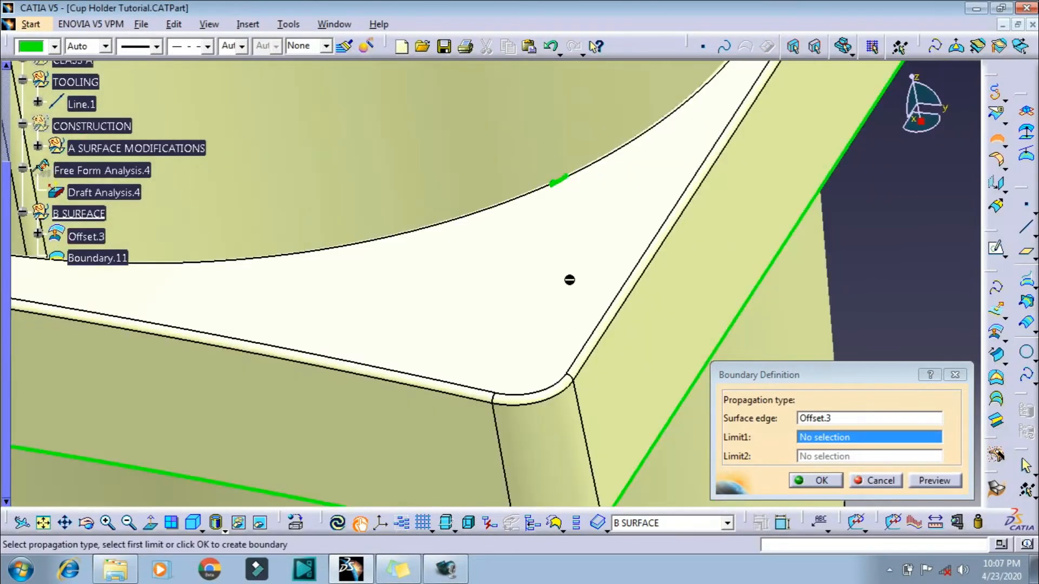
pyautogui.moveTo(571, 189); pyautogui.dragTo(647, 294, button='middle')
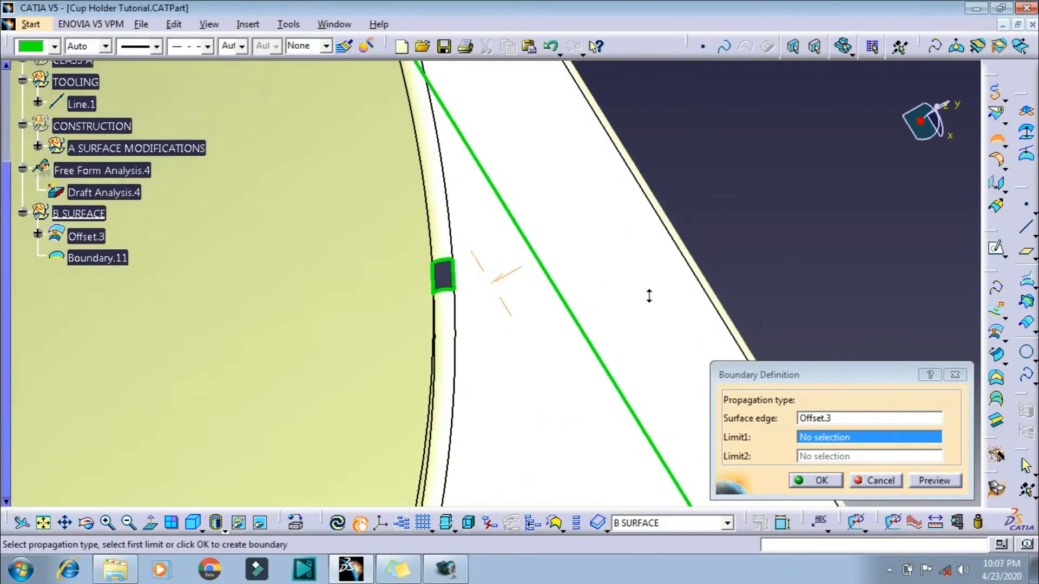
pyautogui.click(898, 485)
# - Create the boundary of Offset.3 and keep only the contour around the rim fillet's gap, extracted with Point continuity
pyautogui.moveTo(303, 320); pyautogui.dragTo(524, 333, button='middle')
pyautogui.click(995, 138)
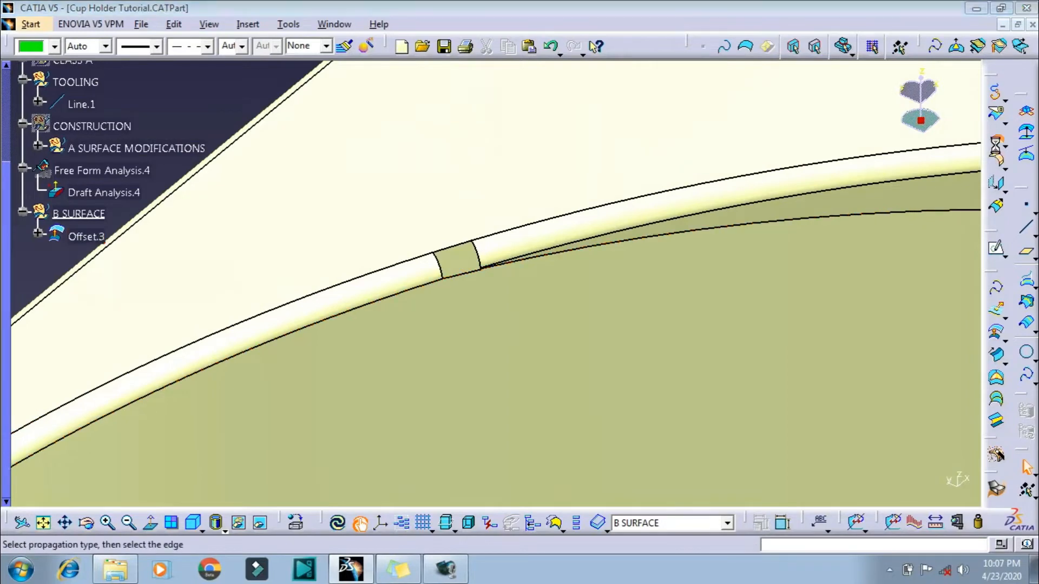
pyautogui.click(468, 353)
pyautogui.click(818, 481)
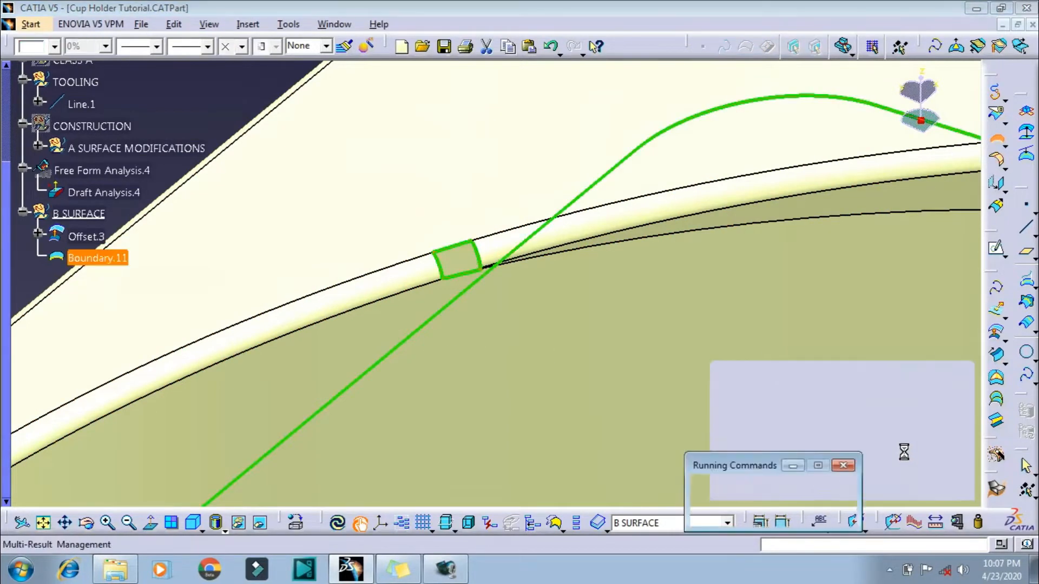
pyautogui.click(1008, 323)
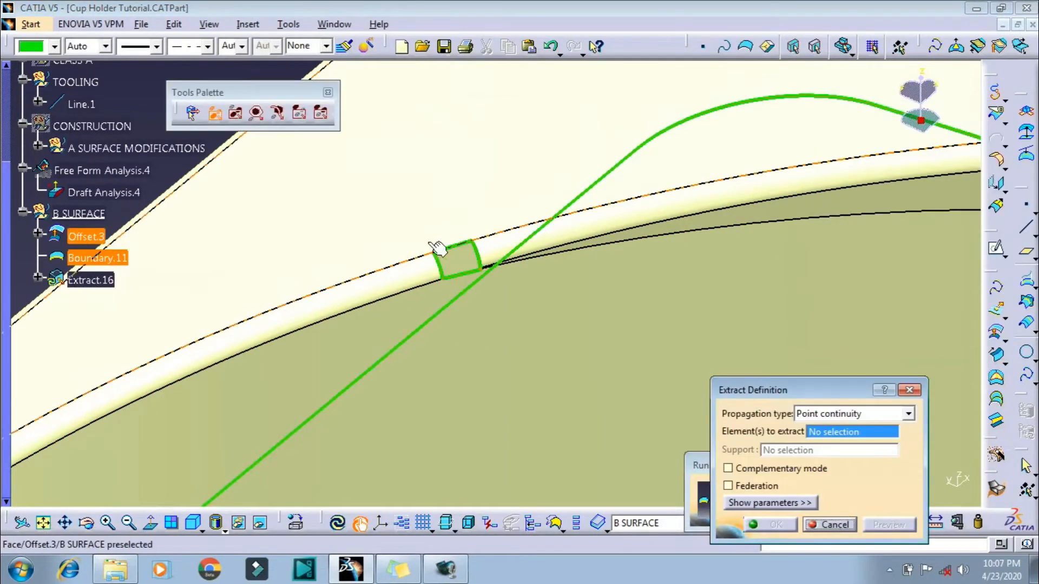
pyautogui.click(490, 280)
pyautogui.click(770, 524)
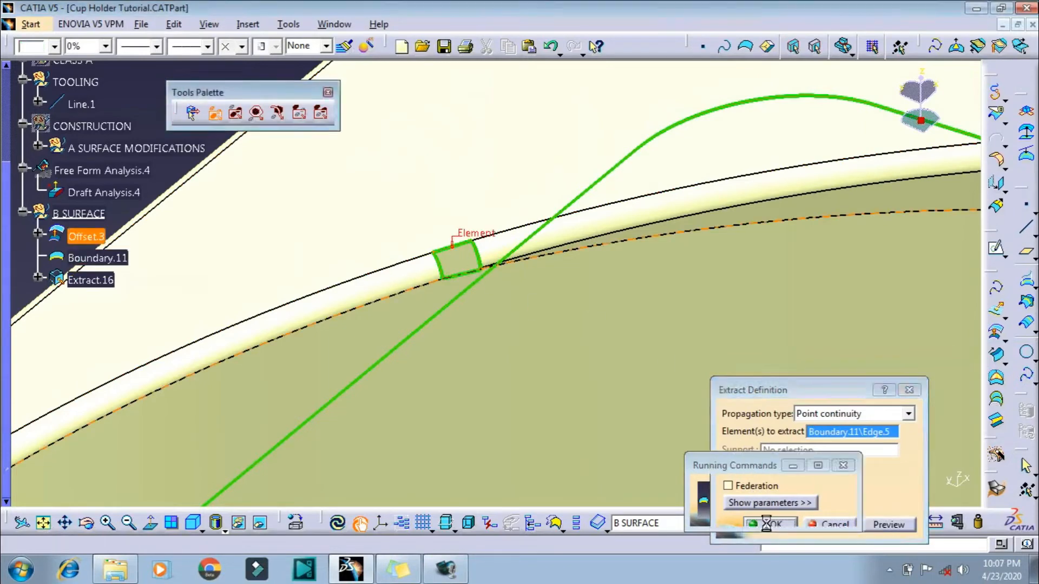
# - Fill the rim gap from the extracted contour with Offset.3 as support and Tangent continuity, and hide the extracted contour
pyautogui.moveTo(385, 327); pyautogui.dragTo(631, 205, button='middle')
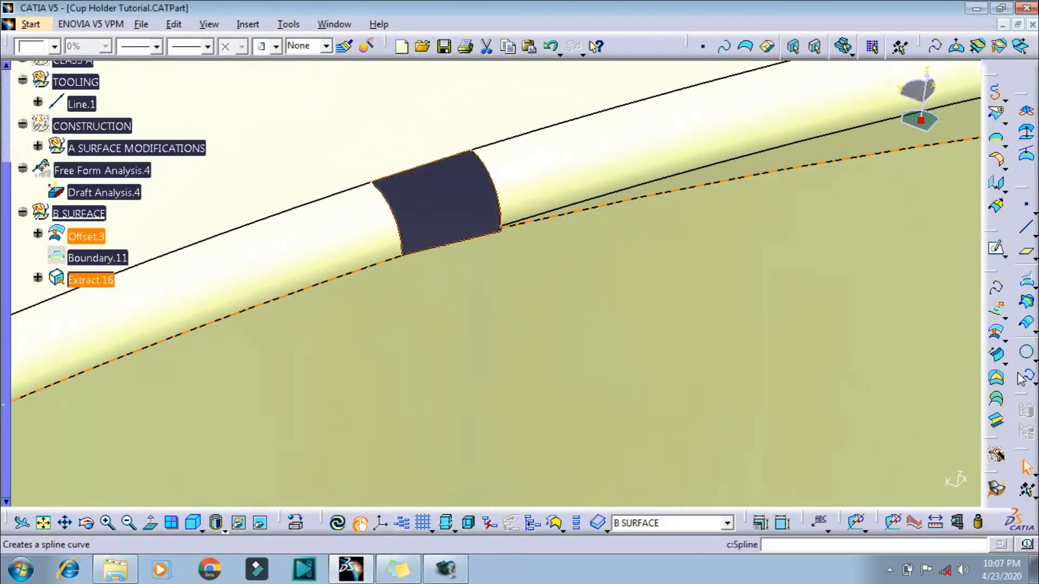
pyautogui.click(997, 380)
pyautogui.click(882, 503)
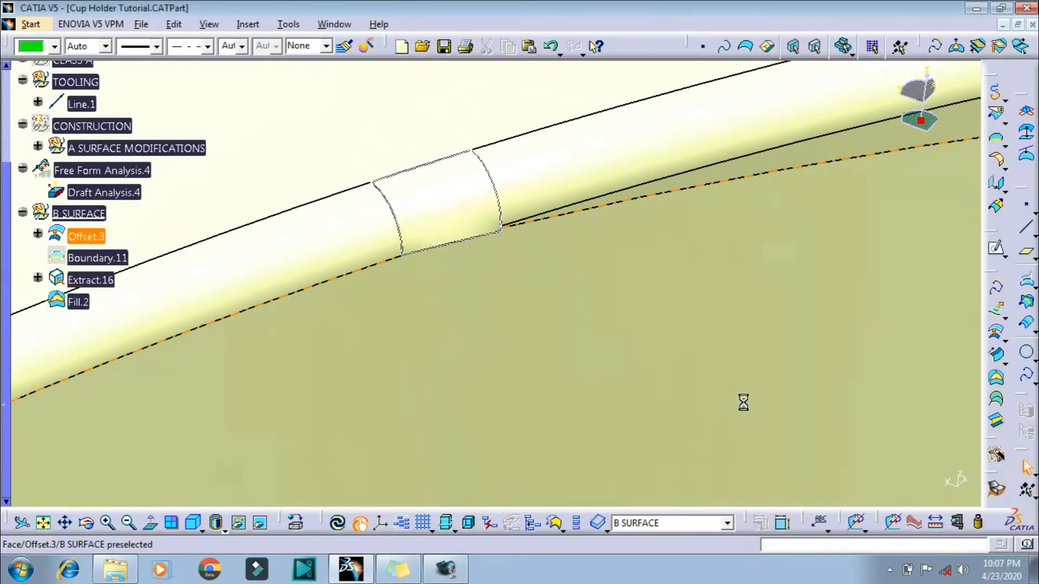
pyautogui.doubleClick(496, 181)
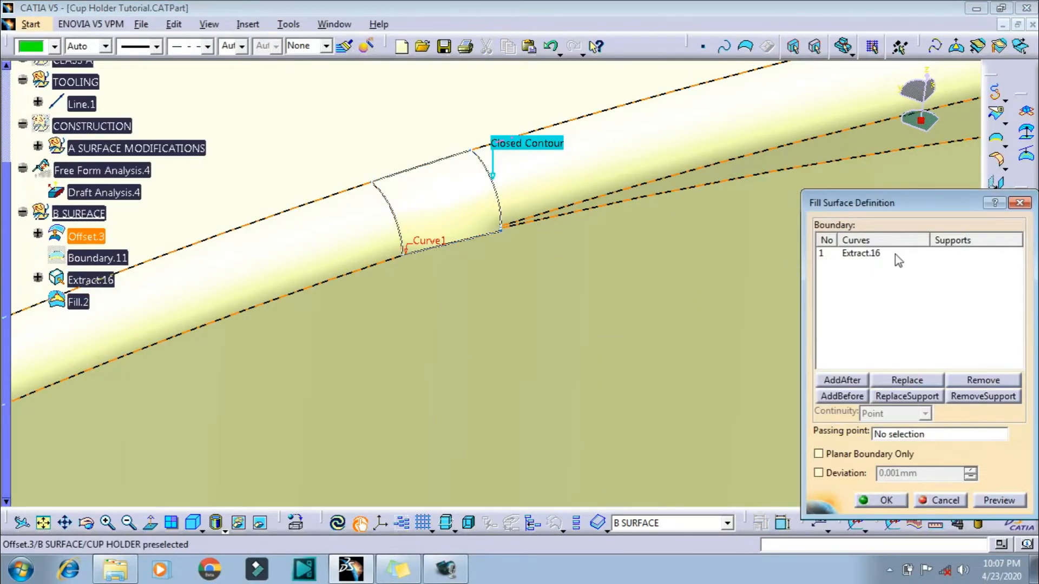
pyautogui.click(898, 260)
pyautogui.click(995, 499)
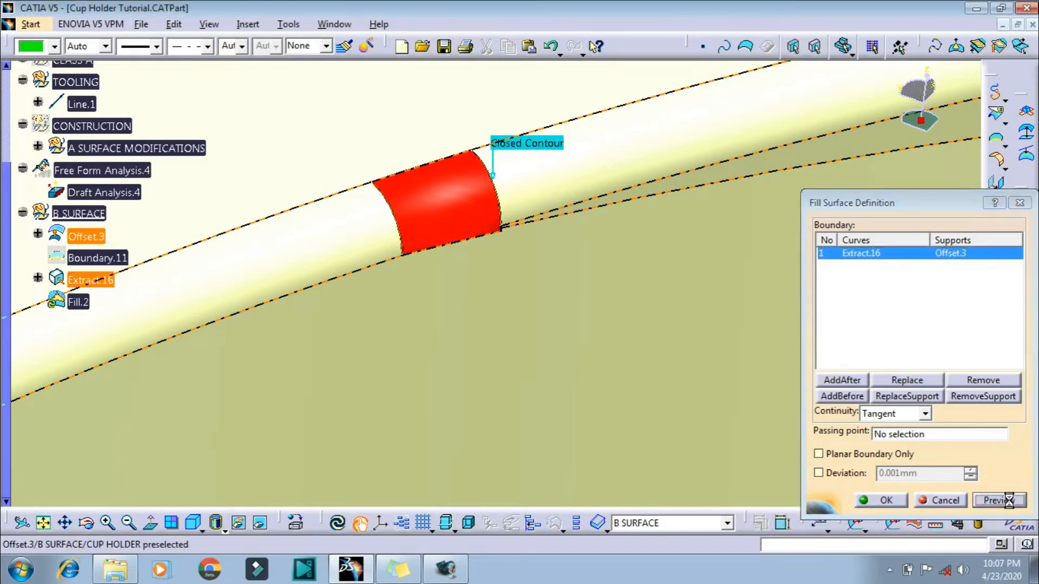
pyautogui.click(882, 501)
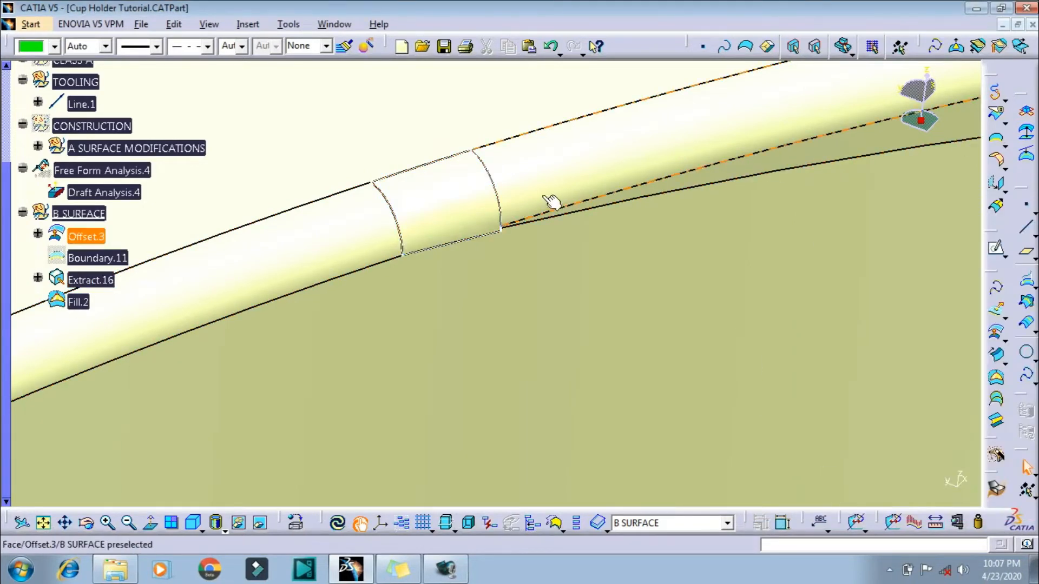
pyautogui.rightClick(492, 185)
pyautogui.click(530, 229)
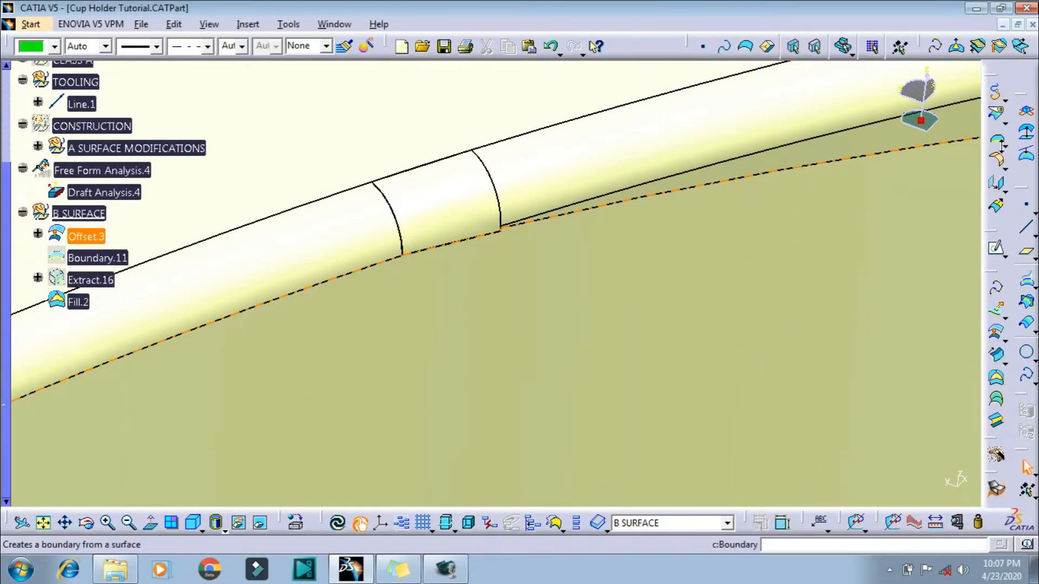
# - Join Offset.3 and Fill.2 with a merging distance of 0.001 mm and connexity checking
pyautogui.click(1004, 101)
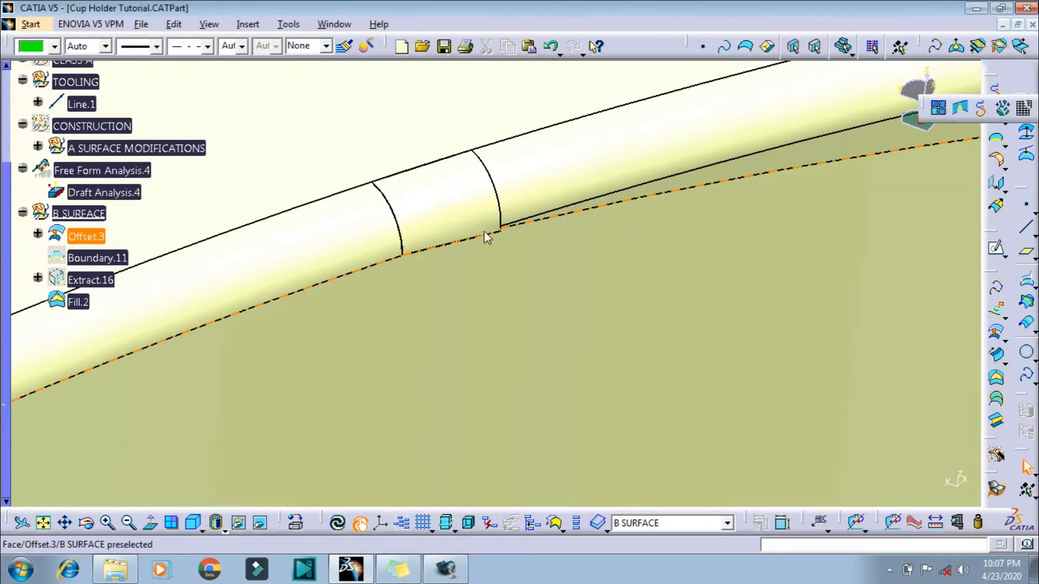
pyautogui.click(453, 259)
pyautogui.click(437, 242)
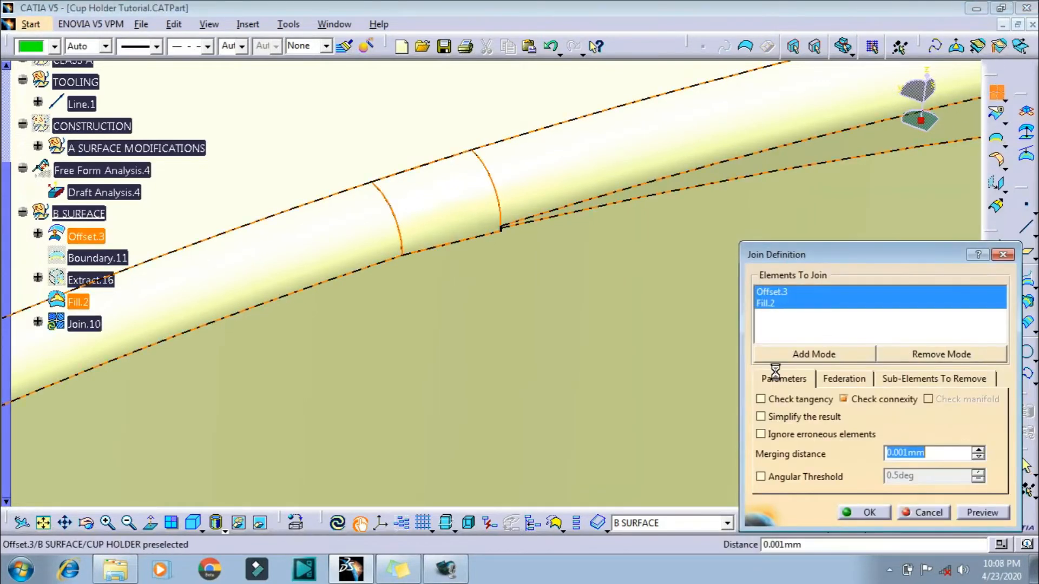
pyautogui.click(982, 513)
pyautogui.click(868, 512)
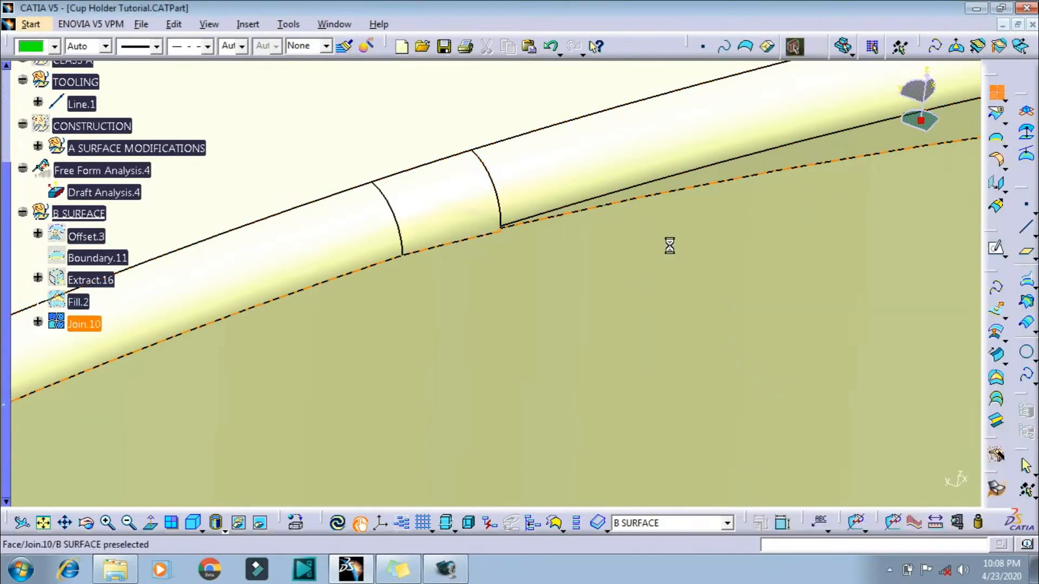
pyautogui.rightClick(619, 395)
pyautogui.press('Escape')
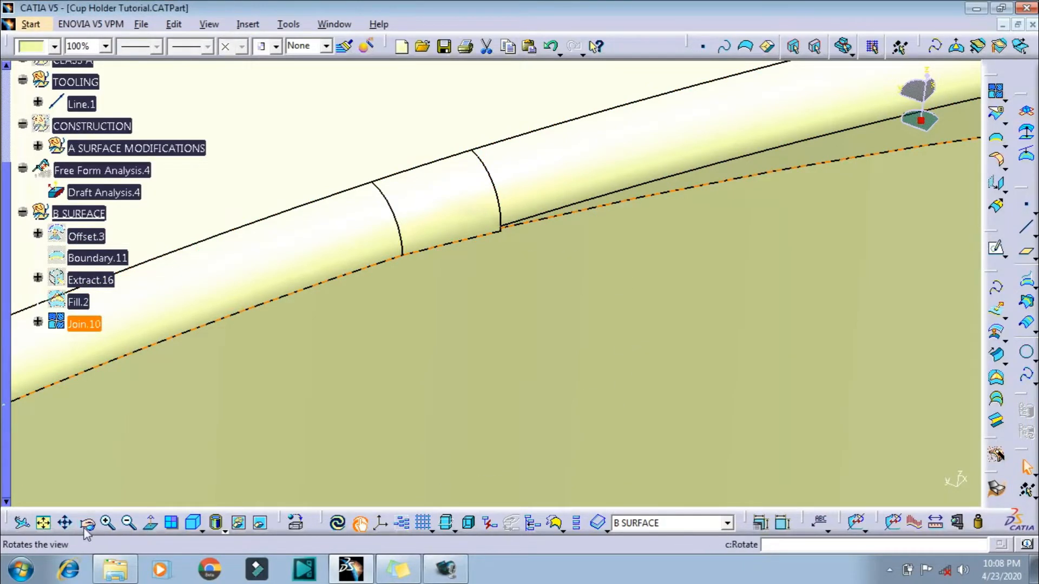
pyautogui.click(43, 523)
pyautogui.click(993, 145)
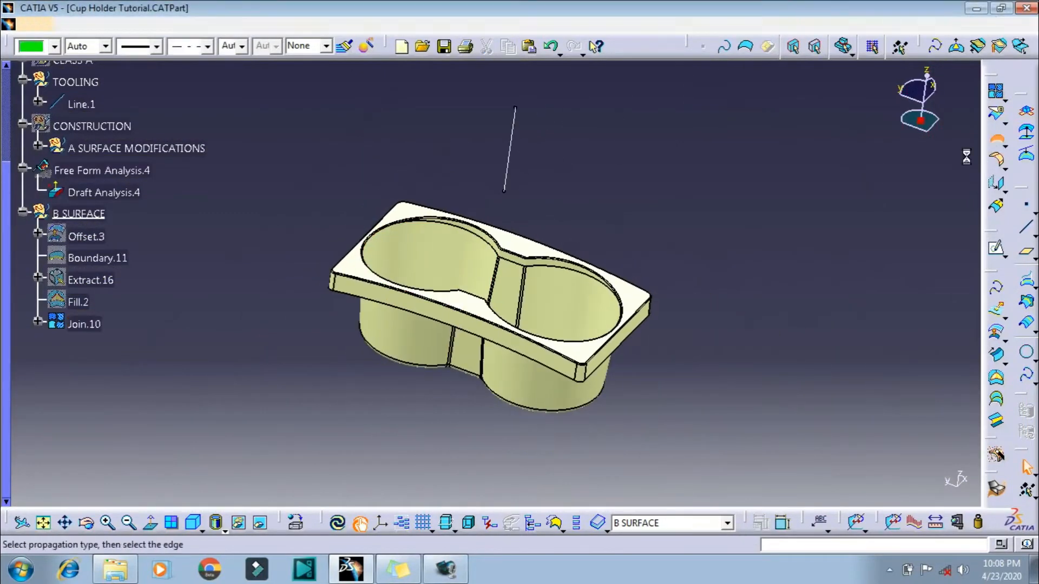
pyautogui.click(569, 313)
pyautogui.moveTo(505, 432); pyautogui.dragTo(533, 407, button='middle')
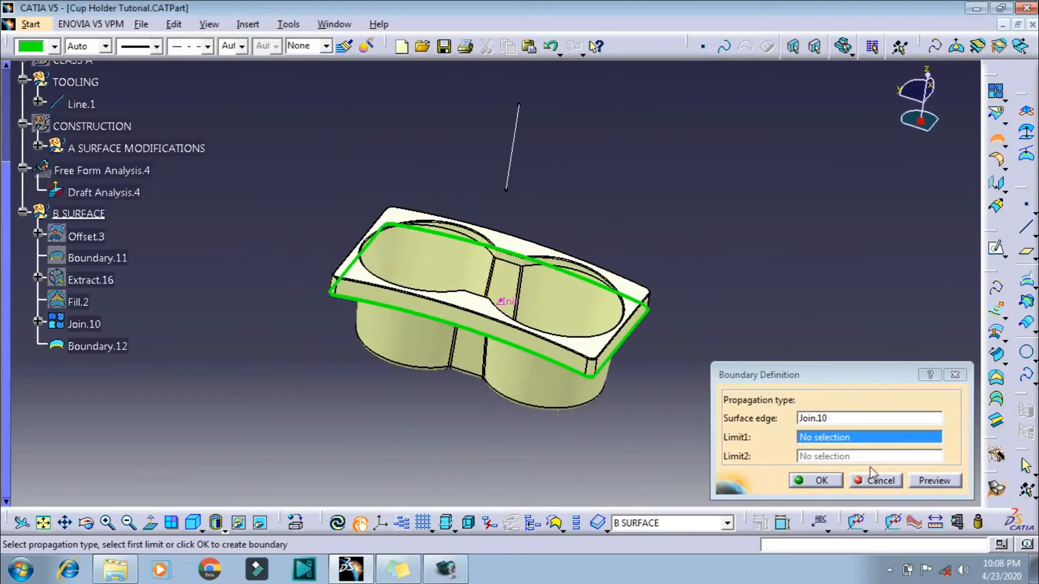
pyautogui.click(878, 481)
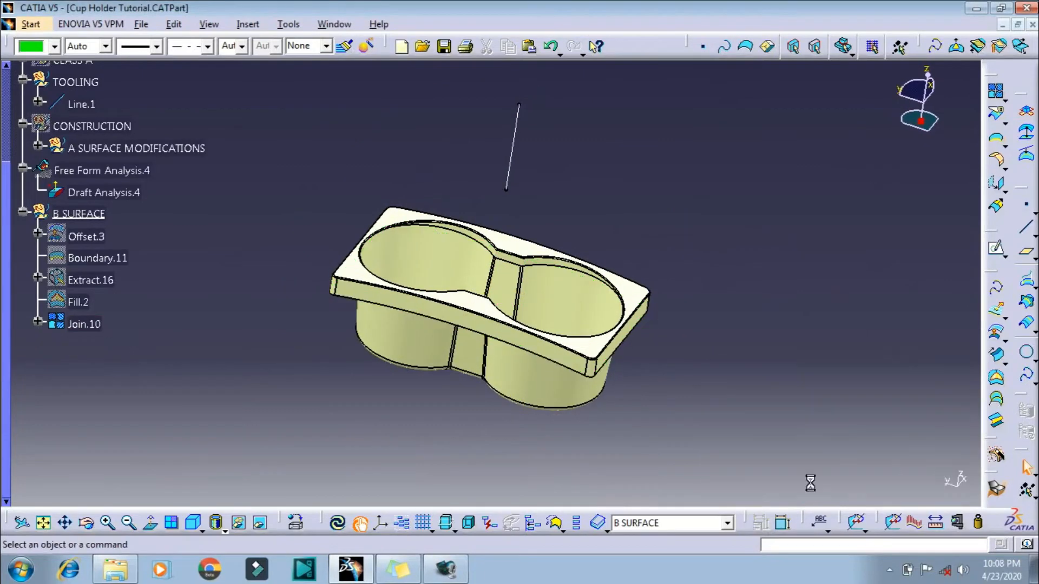
# - Collapse the B SURFACE set and insert a geometrical set named C SURFACE under CUP HOLDER
pyautogui.click(23, 213)
pyautogui.click(247, 24)
pyautogui.click(277, 77)
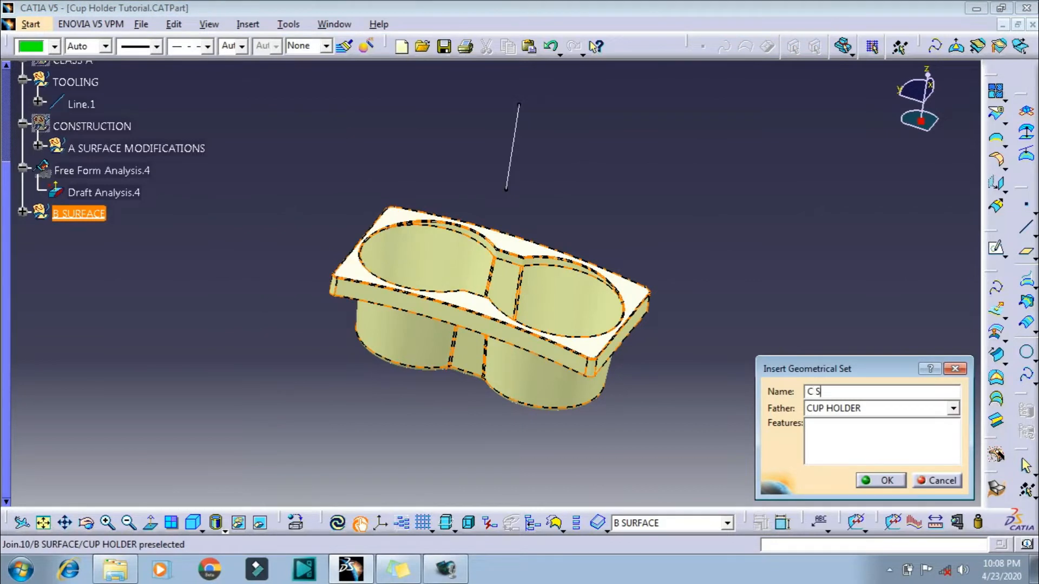
pyautogui.write('C SURFACE')
pyautogui.press('Return')
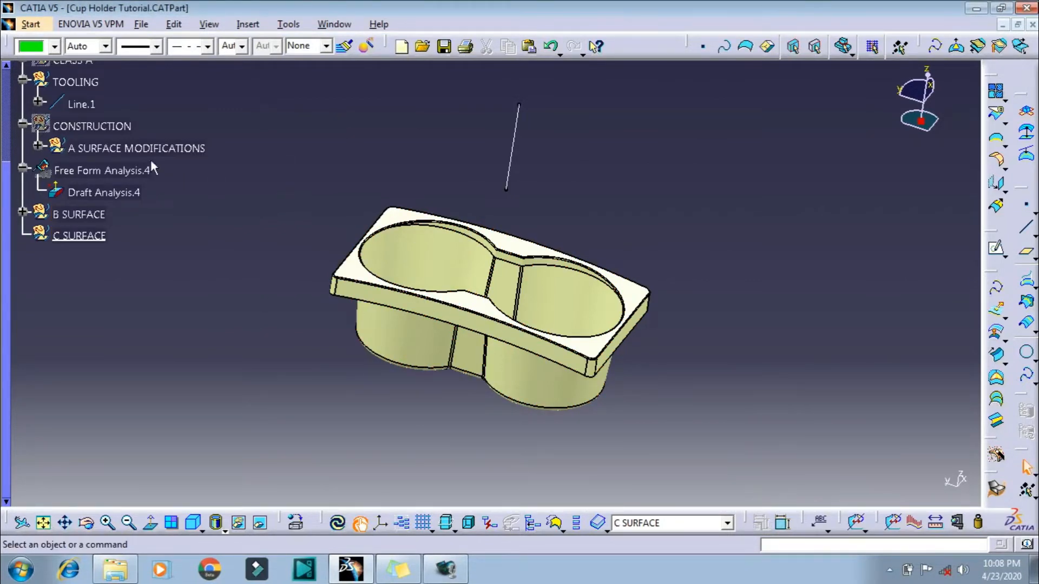
# - Show the CONSTRUCTION set and create the outer boundary of EdgeFillet.6 with Point continuity
pyautogui.click(845, 258)
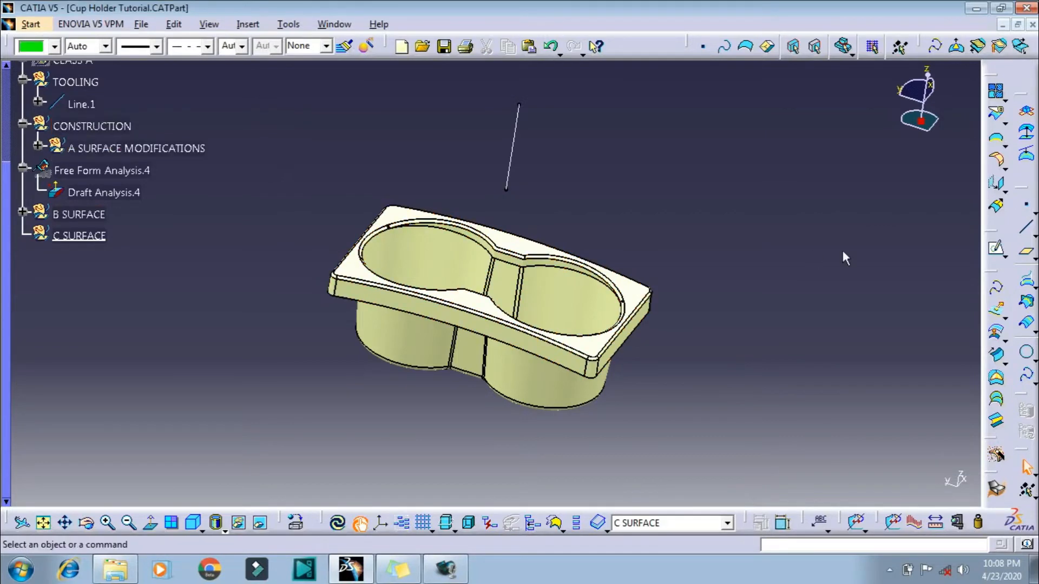
pyautogui.click(999, 154)
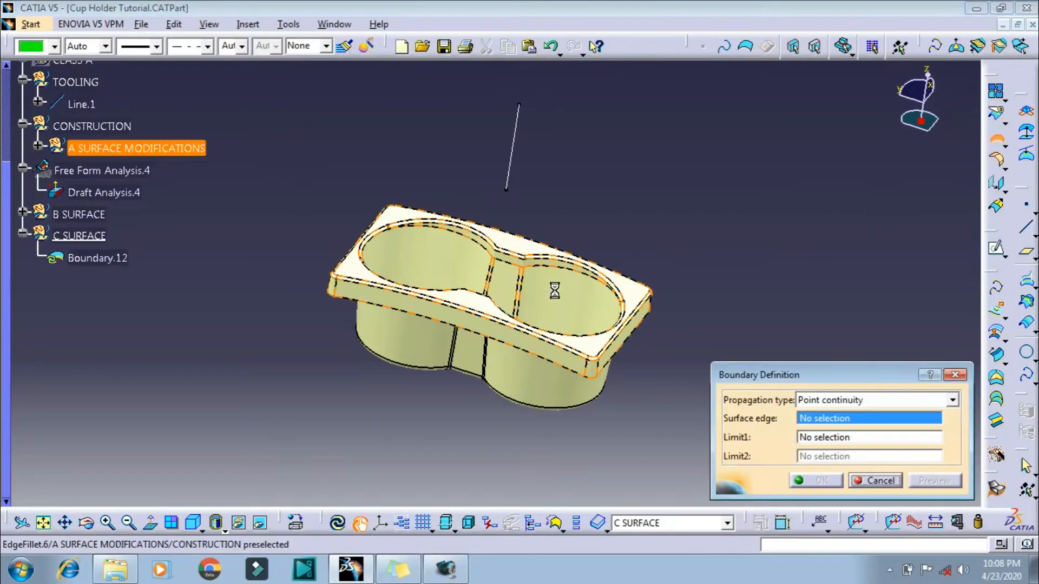
pyautogui.click(570, 292)
pyautogui.click(815, 481)
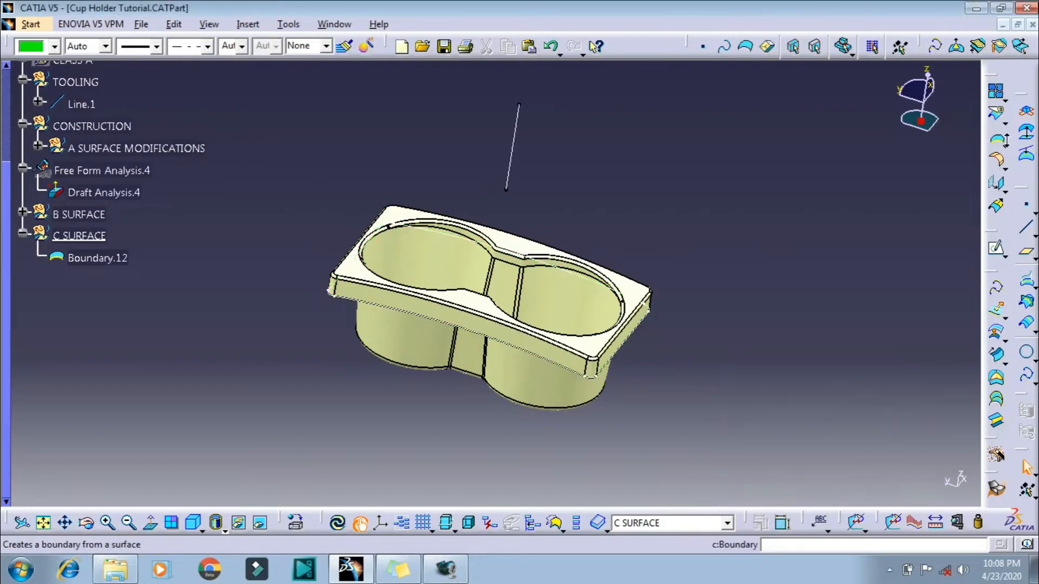
# - Create the outer boundary of Join.10 from the B SURFACE set with Point continuity
pyautogui.click(22, 214)
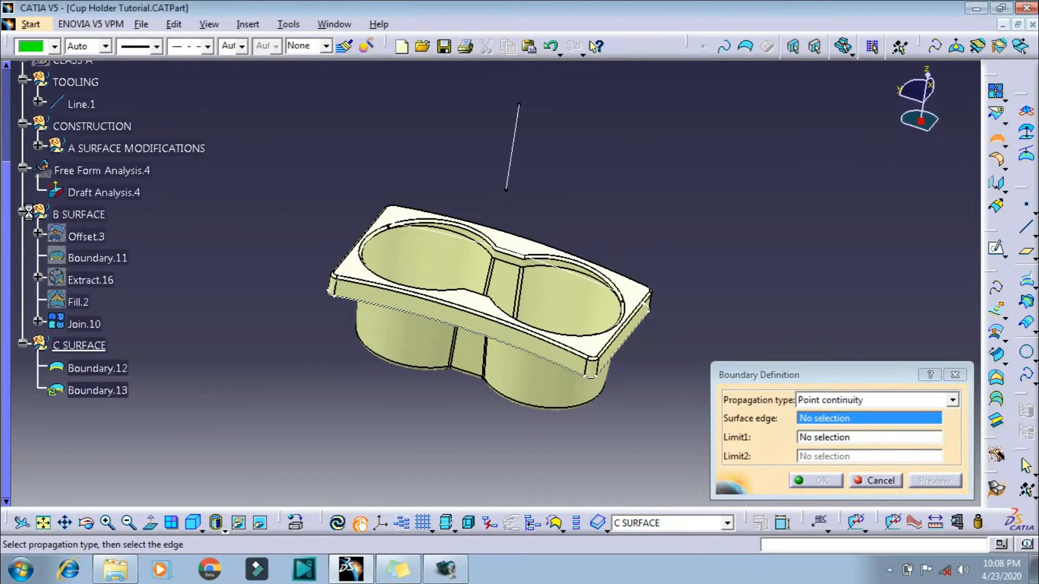
pyautogui.click(84, 324)
pyautogui.click(821, 482)
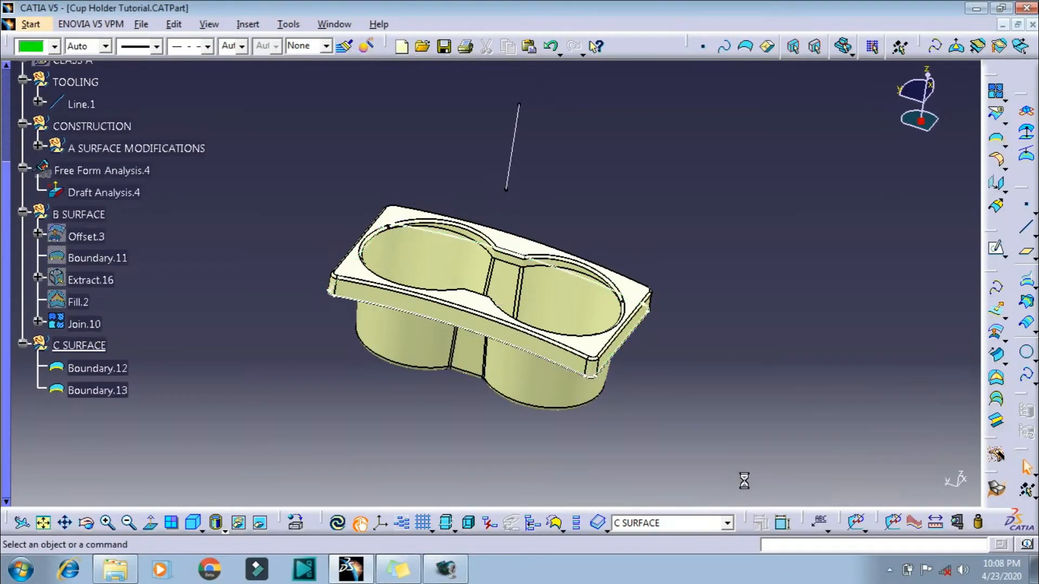
# - Start a blend surface with Boundary.12 as first curve and Boundary.13 as second curve
pyautogui.moveTo(623, 398); pyautogui.dragTo(591, 204, button='middle')
pyautogui.scroll(1, 584, 215)
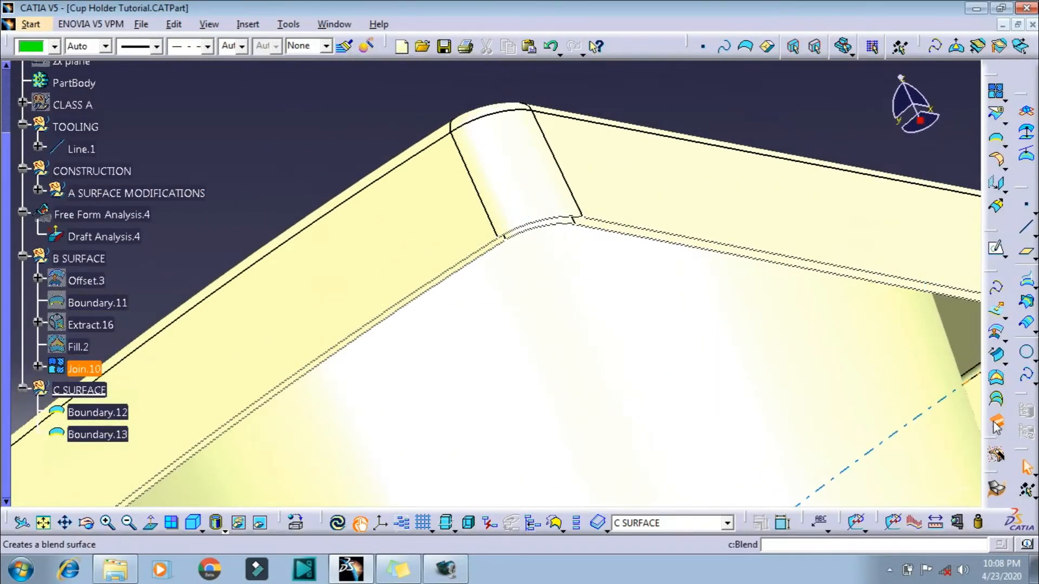
pyautogui.click(996, 427)
pyautogui.moveTo(545, 255); pyautogui.dragTo(423, 213, button='middle')
pyautogui.click(443, 226)
pyautogui.click(447, 233)
# - Open the blend's second closing point on Boundary.13 for reselection at the rim corner beside the first closing point
pyautogui.rightClick(415, 387)
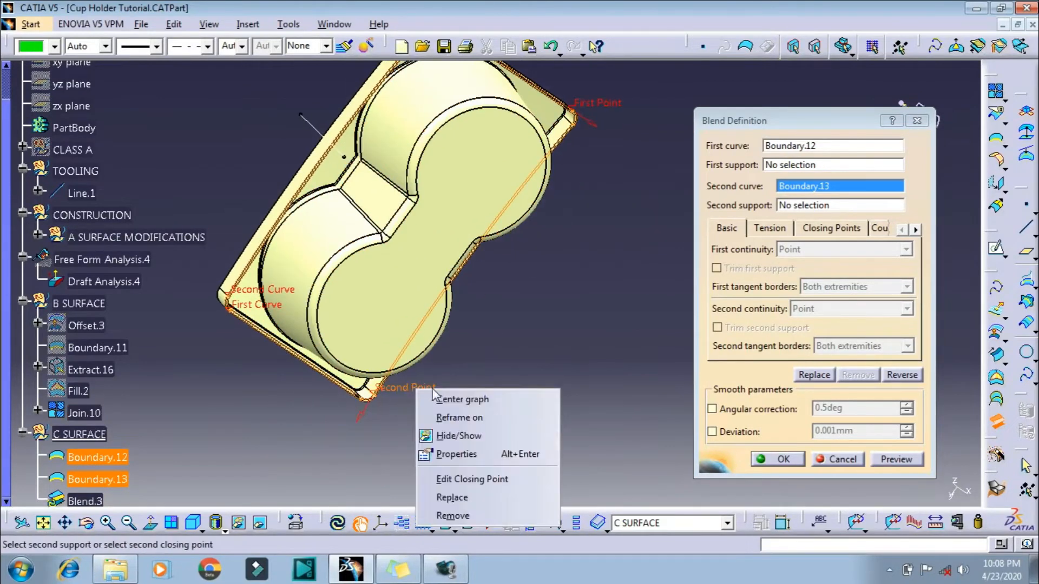
pyautogui.click(469, 493)
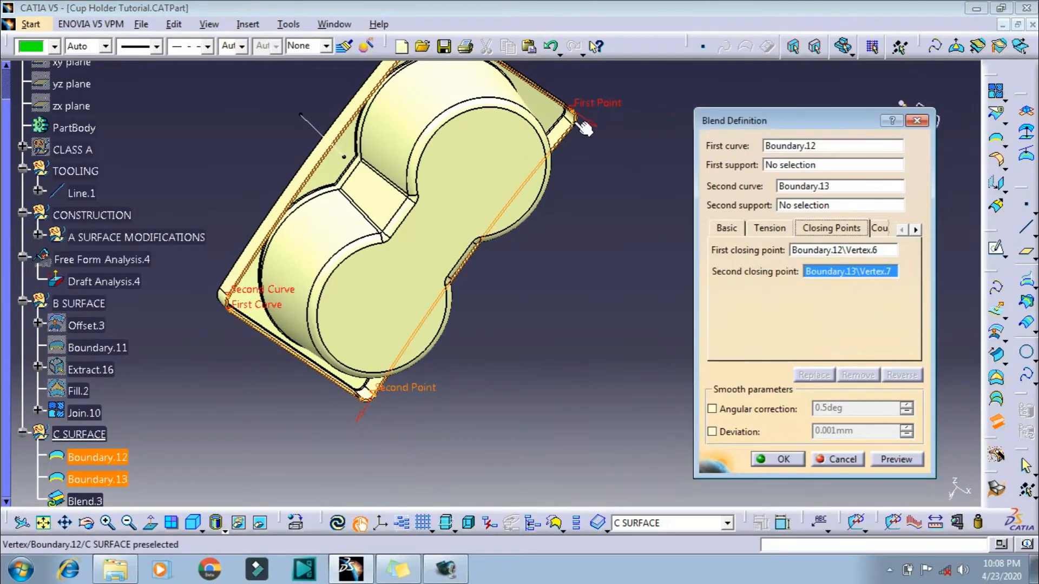
pyautogui.moveTo(585, 127); pyautogui.dragTo(478, 236, button='middle')
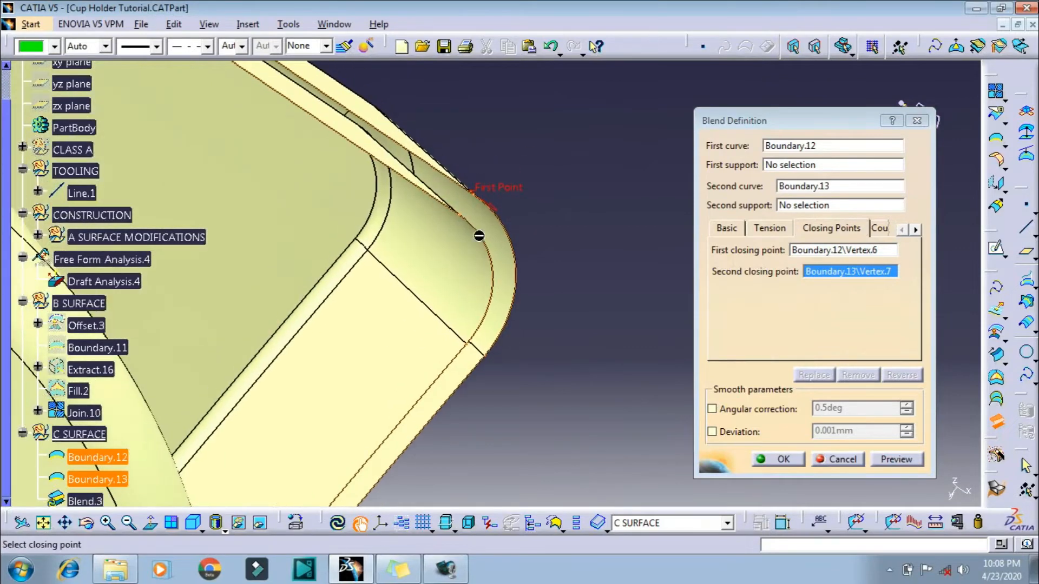
# - Complete the blend between Boundary.12 and Boundary.13 with the second closing point aligned at the corner and Vertices coupling, and update the part
pyautogui.click(457, 214)
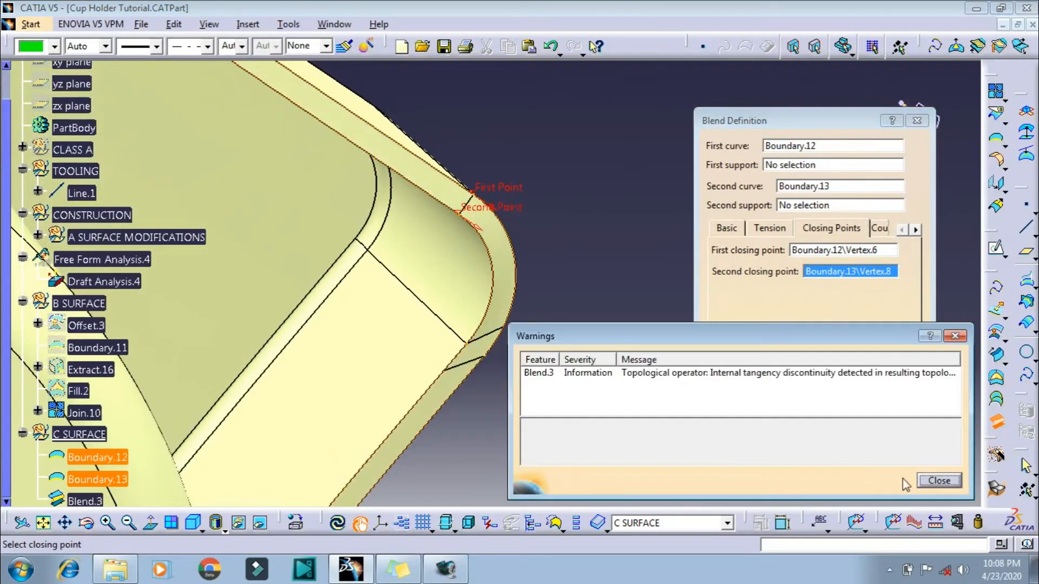
pyautogui.click(939, 481)
pyautogui.click(885, 232)
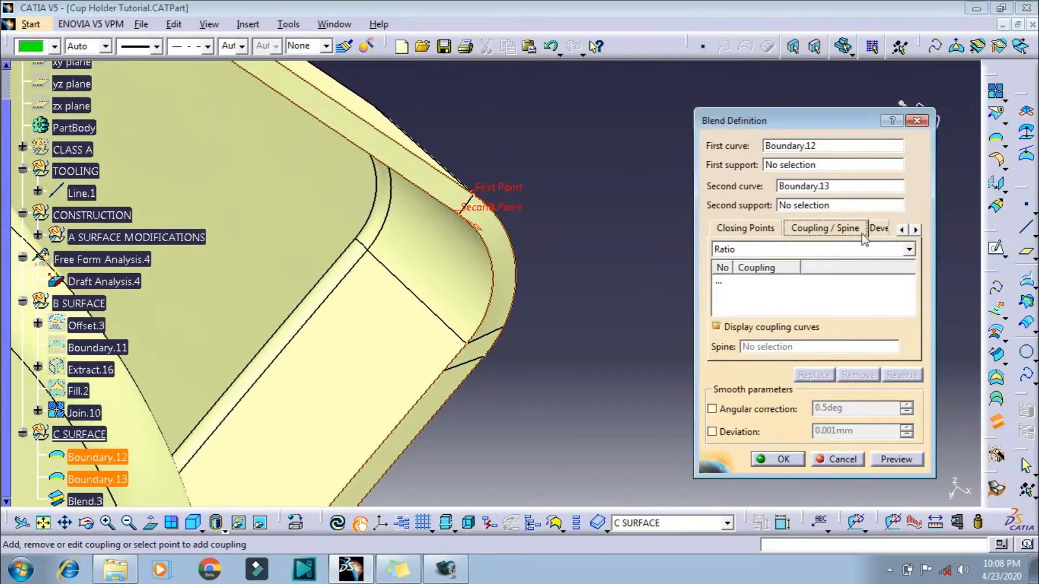
pyautogui.click(865, 248)
pyautogui.click(758, 300)
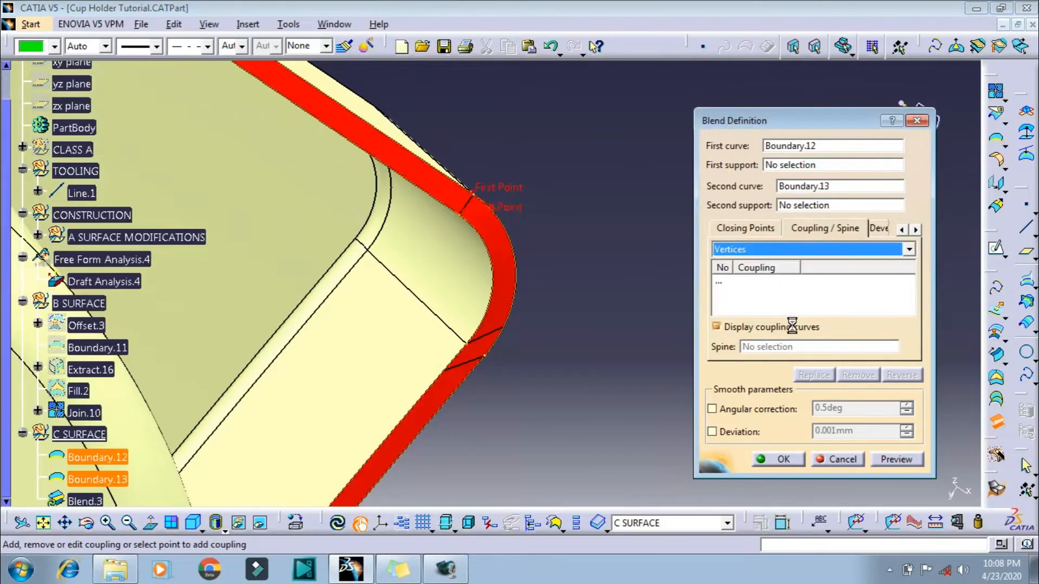
pyautogui.click(890, 465)
pyautogui.click(781, 459)
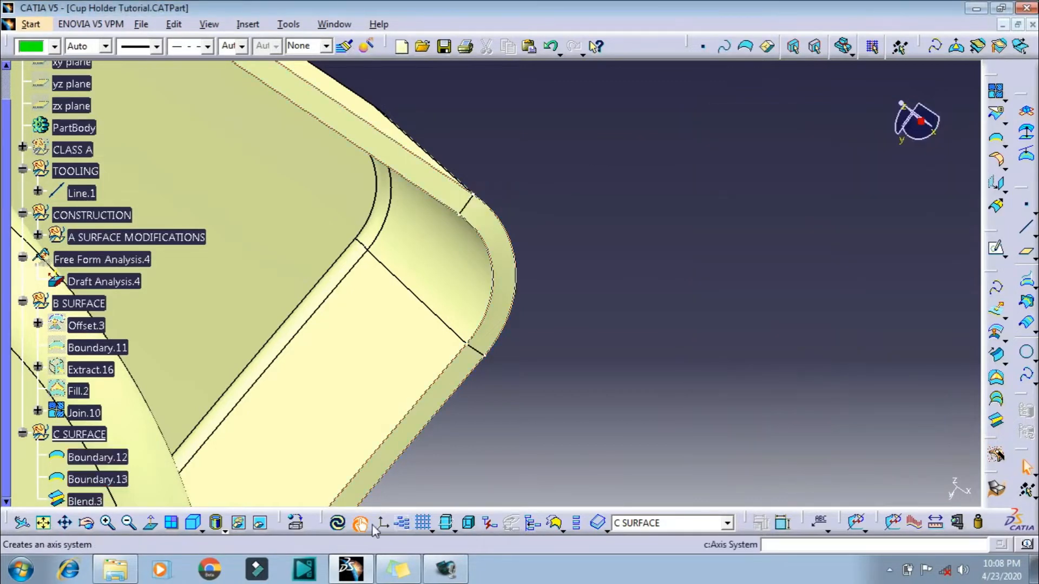
pyautogui.click(336, 525)
# - Hide the Boundary.12 and Boundary.13 curves in the C SURFACE set
pyautogui.moveTo(593, 298); pyautogui.dragTo(577, 410, button='middle')
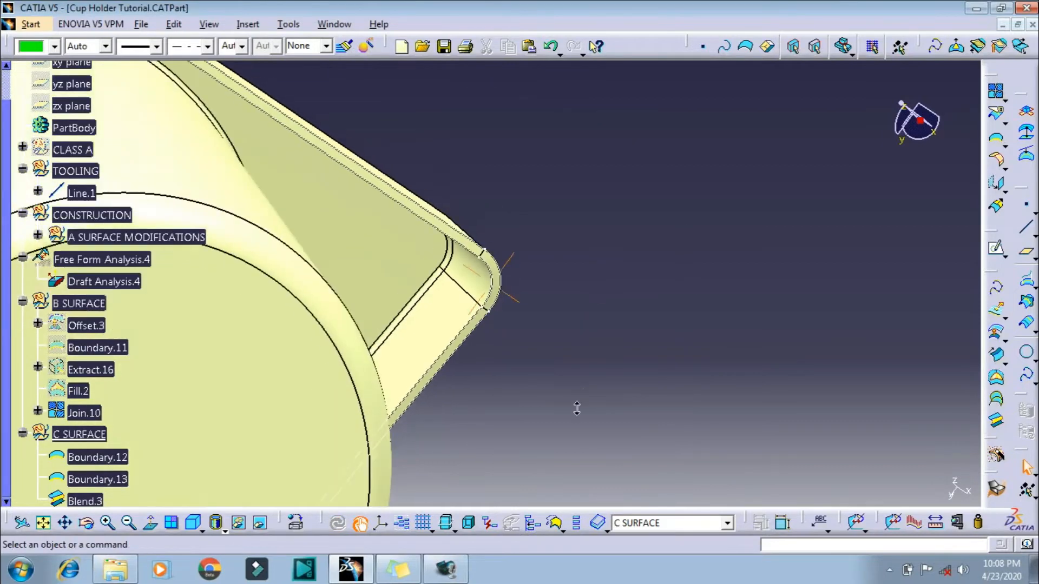
pyautogui.scroll(-2, 120, 395)
pyautogui.rightClick(102, 407)
pyautogui.press('h')
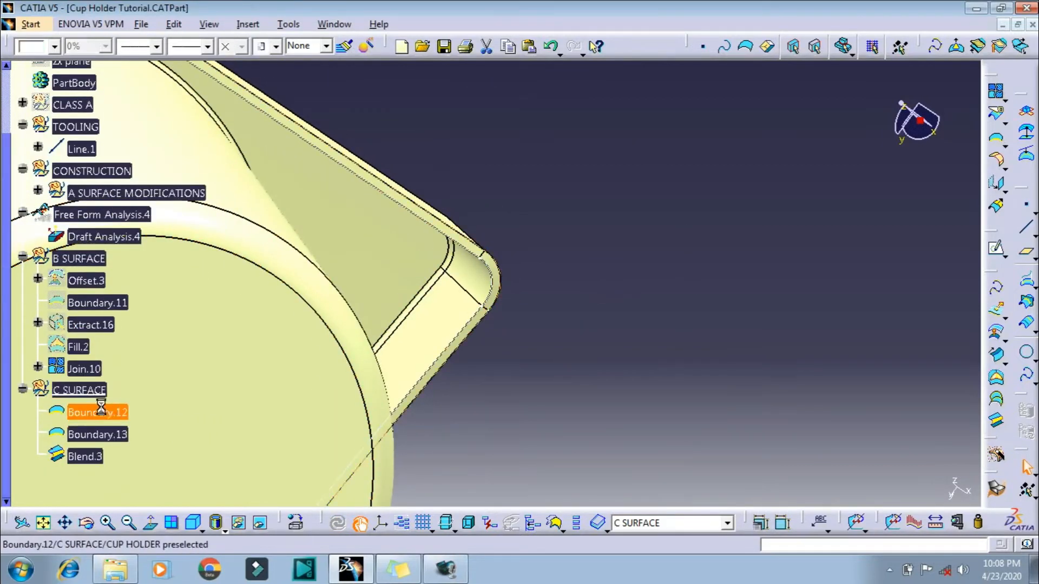
pyautogui.rightClick(98, 429)
pyautogui.press('h')
pyautogui.moveTo(616, 317); pyautogui.dragTo(410, 440, button='middle')
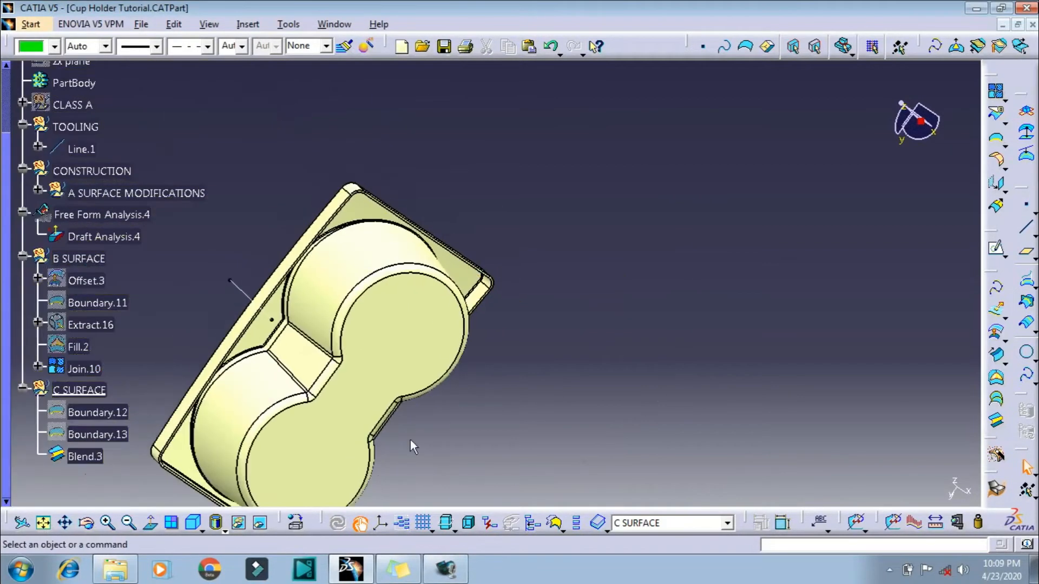
# - Collapse the B SURFACE and C SURFACE sets and insert a geometrical set named FINAL JOIN under CUP HOLDER
pyautogui.click(23, 255)
pyautogui.click(22, 278)
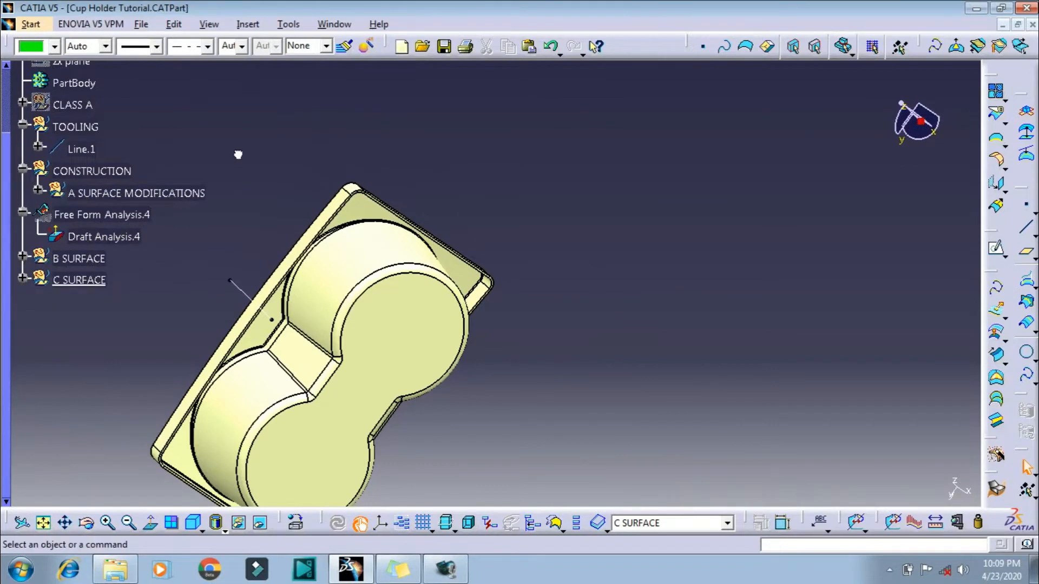
pyautogui.click(279, 79)
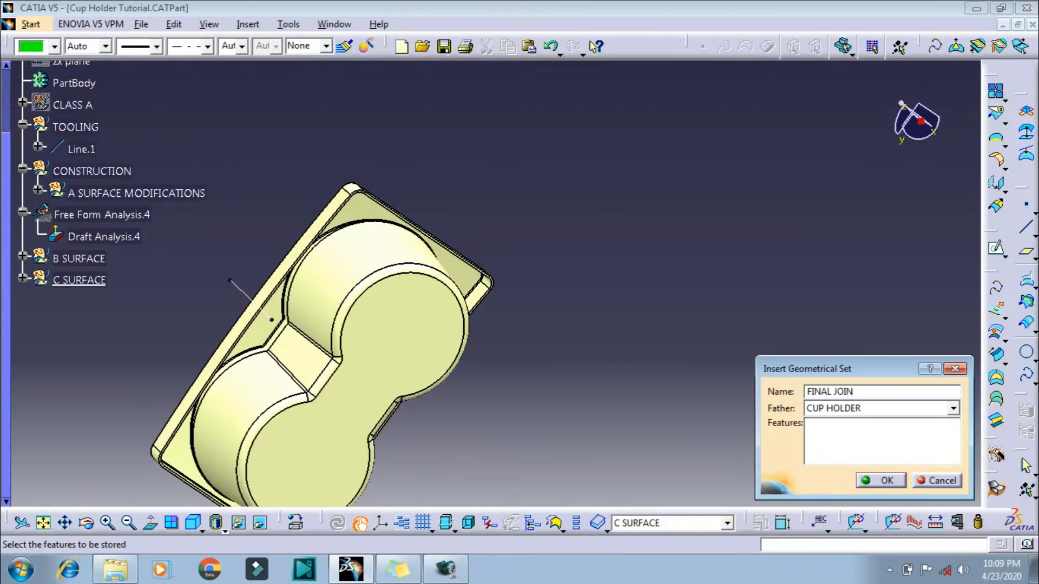
pyautogui.press('Return')
# - Join Join.10, EdgeFillet.6 and Blend.3 into one surface with a 0.001 mm merging distance
pyautogui.click(995, 90)
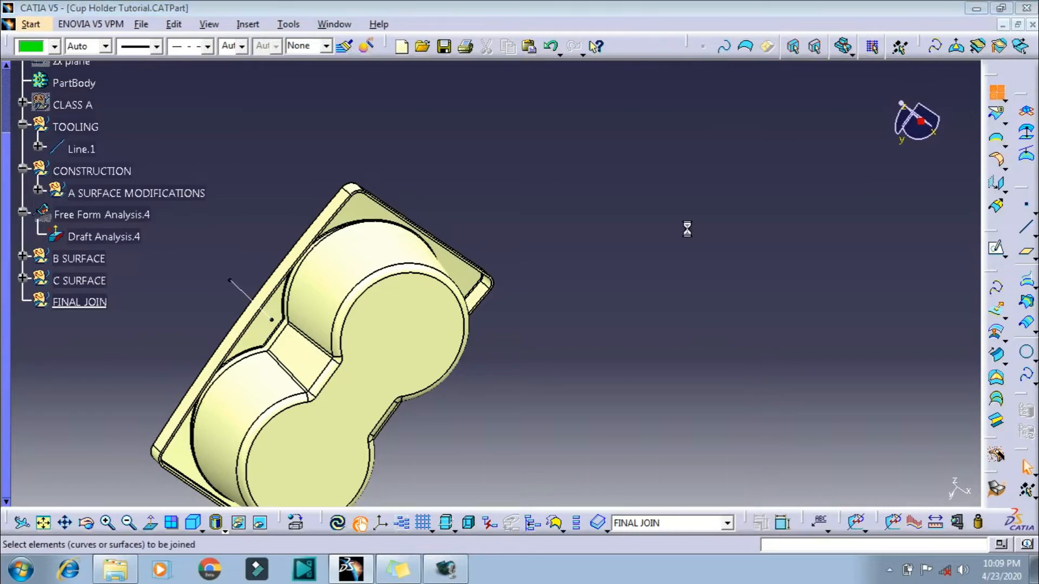
pyautogui.click(335, 326)
pyautogui.moveTo(277, 298); pyautogui.dragTo(541, 336, button='middle')
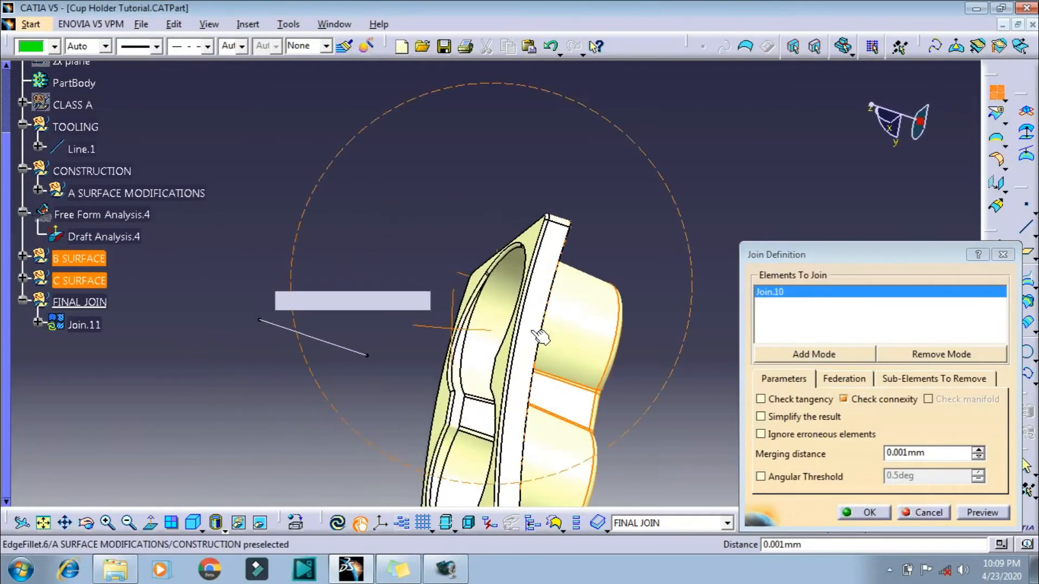
pyautogui.click(497, 307)
pyautogui.click(24, 279)
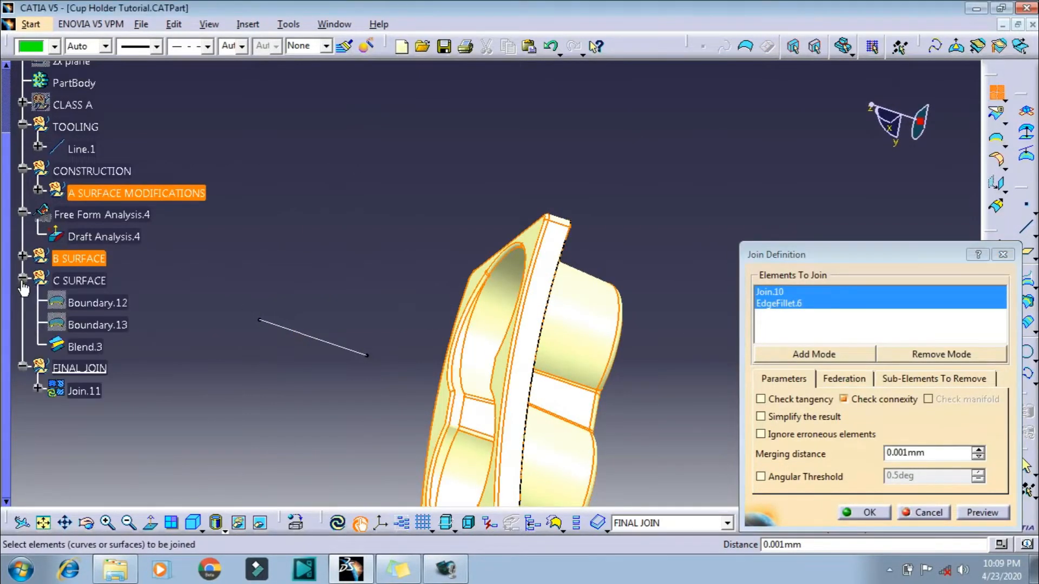
pyautogui.click(82, 347)
pyautogui.click(997, 515)
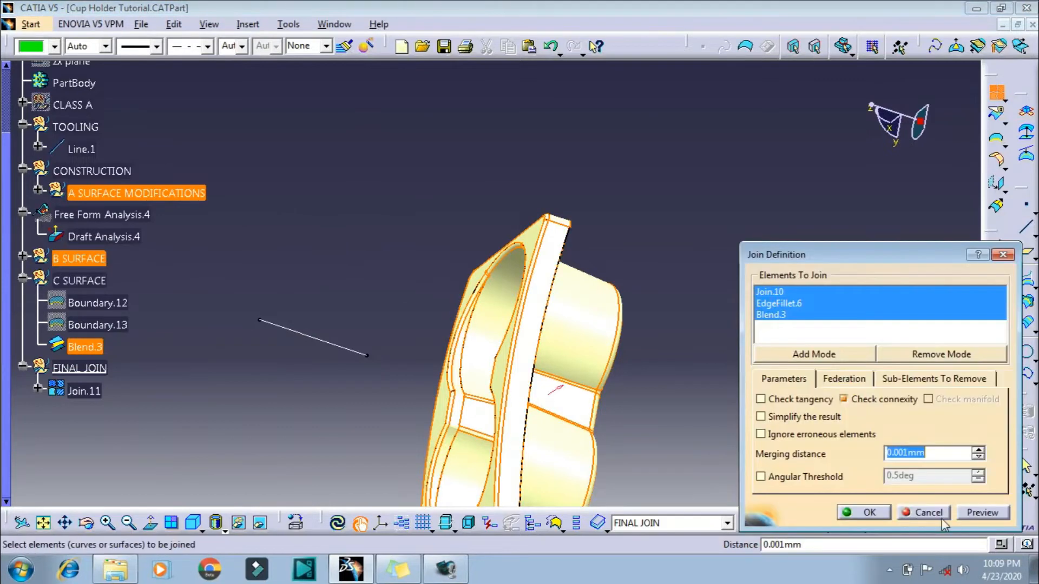
pyautogui.click(866, 512)
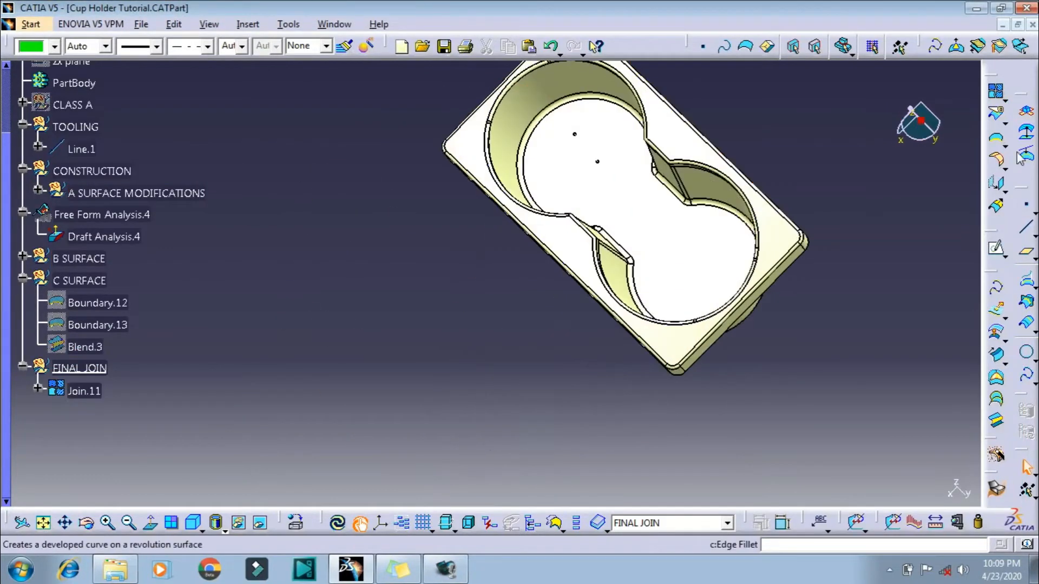
# - Check whether the final joined surface has open edges by trying a Boundary with point continuity on it
pyautogui.click(998, 142)
pyautogui.click(695, 265)
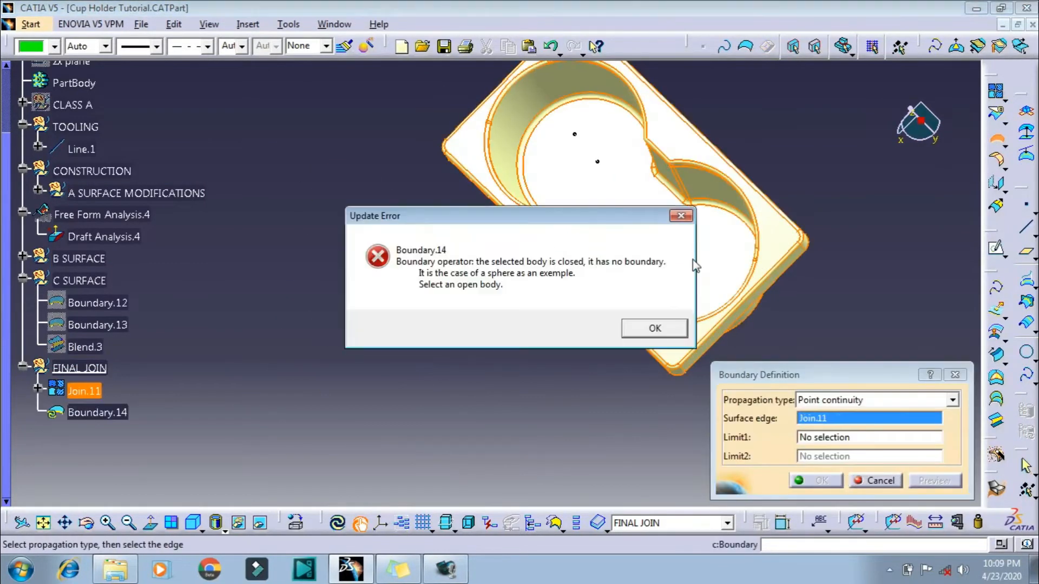
pyautogui.click(673, 326)
pyautogui.click(875, 481)
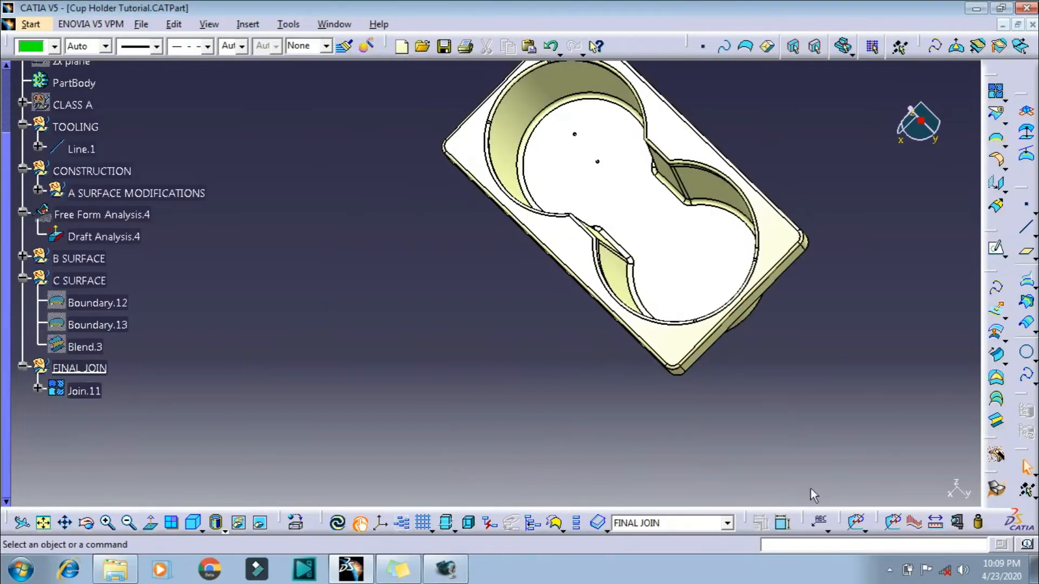
# - Make CONSTRUCTION the work object and move the B SURFACE set into it at the last position
pyautogui.click(188, 523)
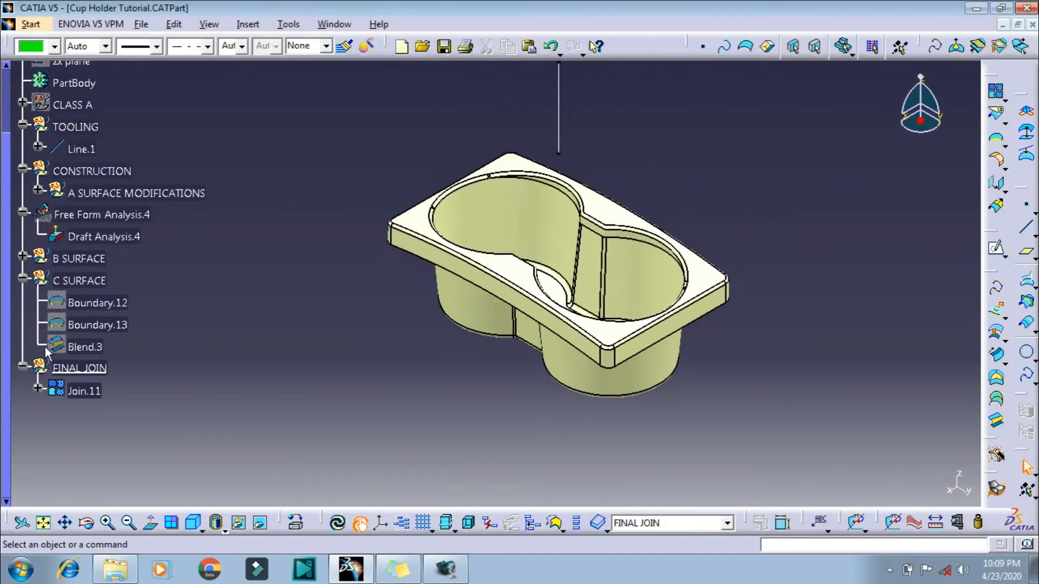
pyautogui.rightClick(101, 171)
pyautogui.click(146, 292)
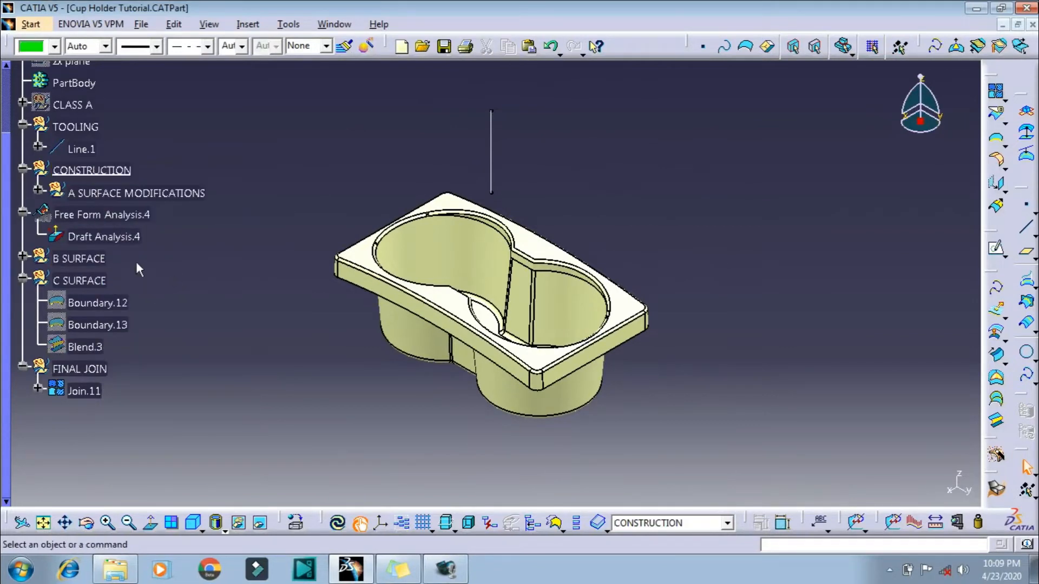
pyautogui.click(22, 278)
pyautogui.rightClick(77, 259)
pyautogui.moveTo(208, 541)
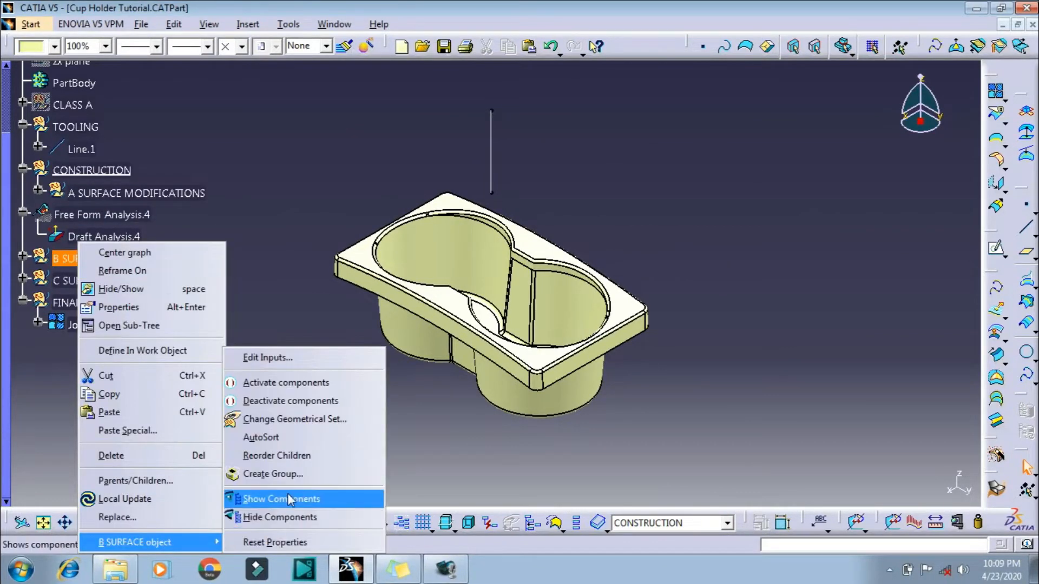
pyautogui.click(300, 411)
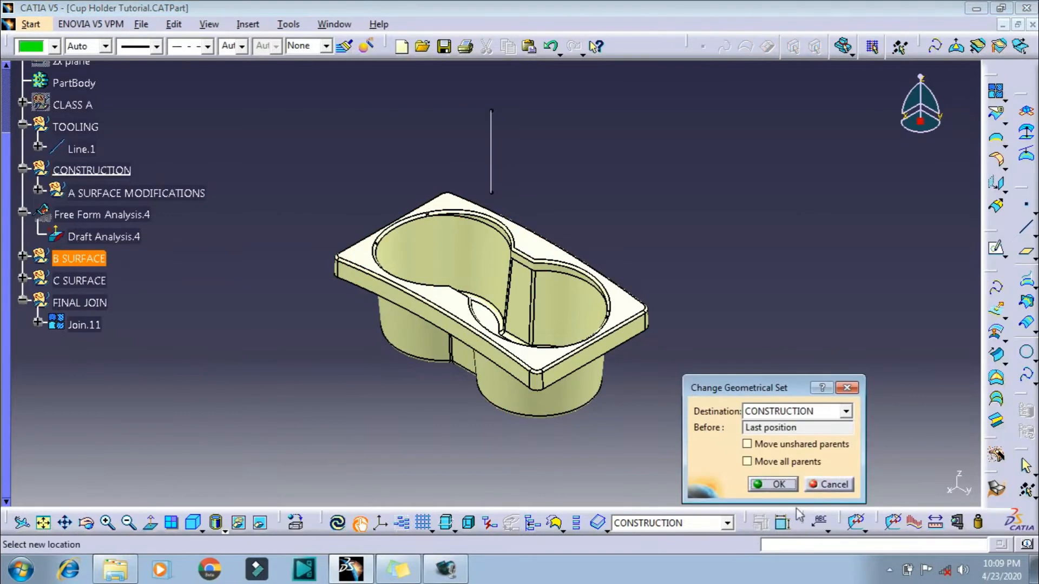
pyautogui.click(779, 483)
# - Move the C SURFACE set into the CONSTRUCTION geometrical set
pyautogui.rightClick(89, 280)
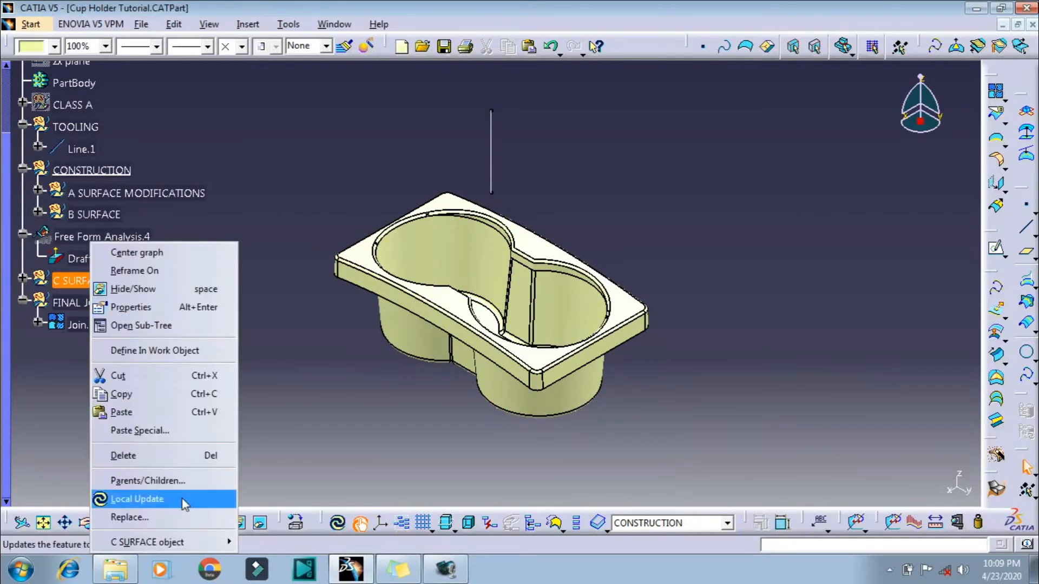
pyautogui.moveTo(192, 542)
pyautogui.click(317, 421)
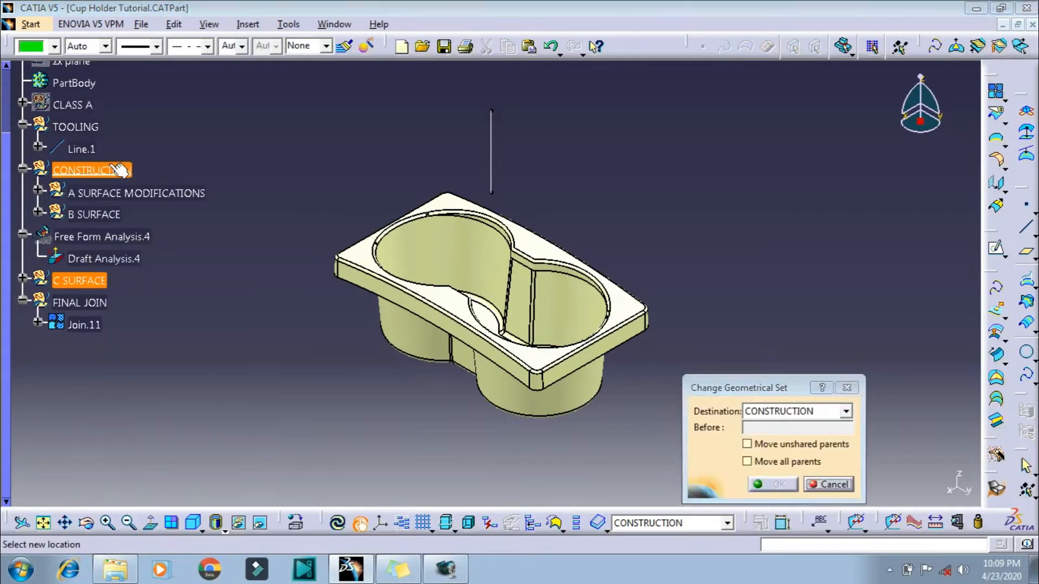
pyautogui.click(775, 484)
# - Move the FINAL JOIN set into the CONSTRUCTION geometrical set
pyautogui.click(80, 302)
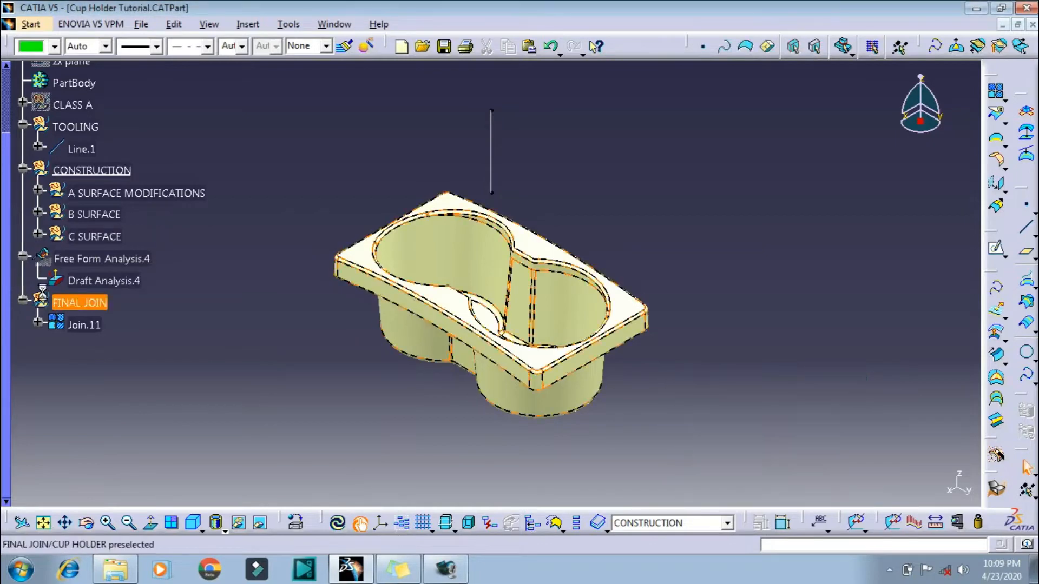
pyautogui.rightClick(103, 302)
pyautogui.moveTo(184, 542)
pyautogui.click(318, 419)
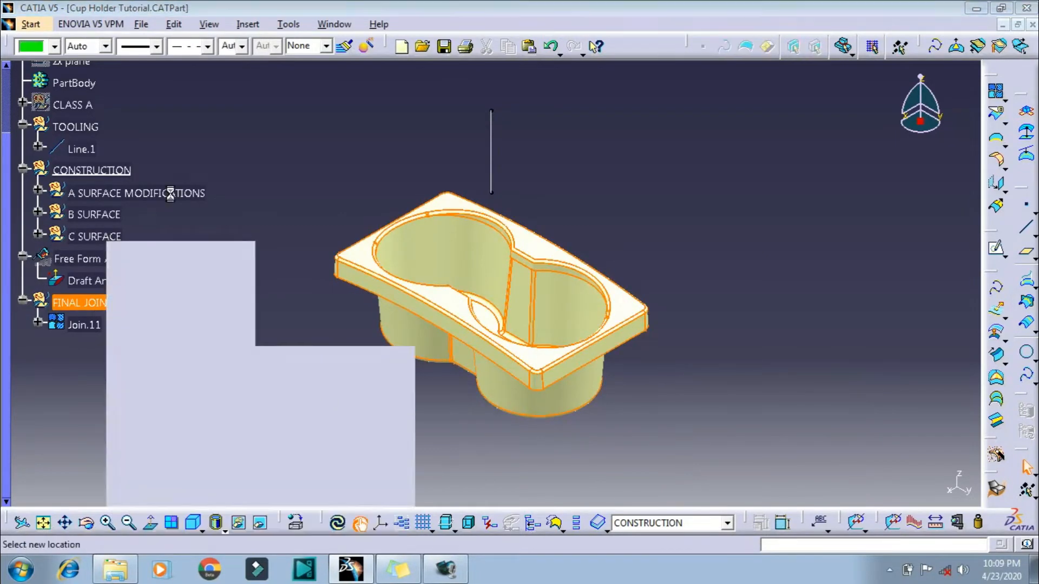
pyautogui.click(778, 484)
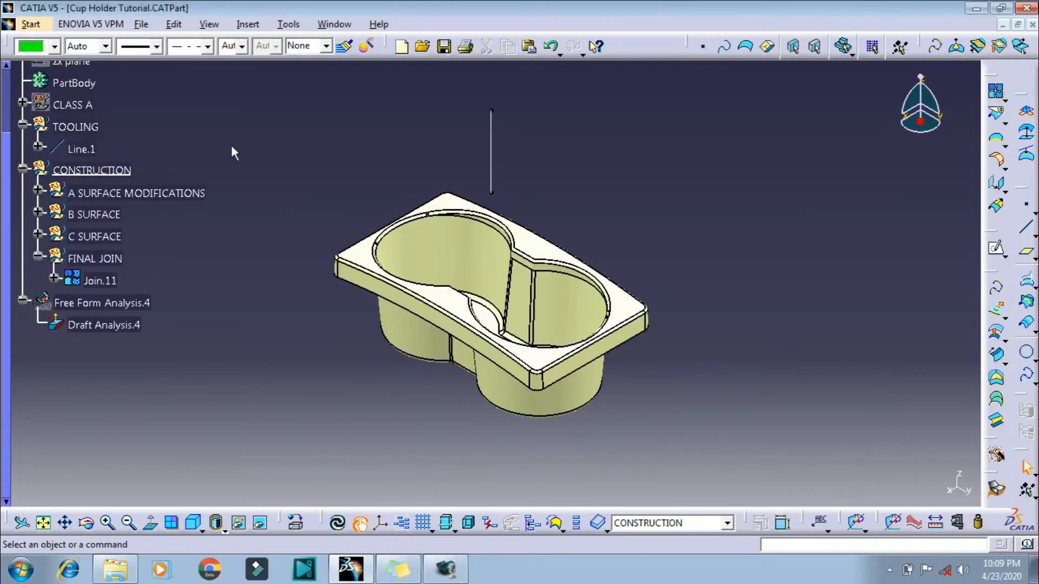
# - Insert a new body into the part and update the model
pyautogui.click(246, 24)
pyautogui.click(254, 56)
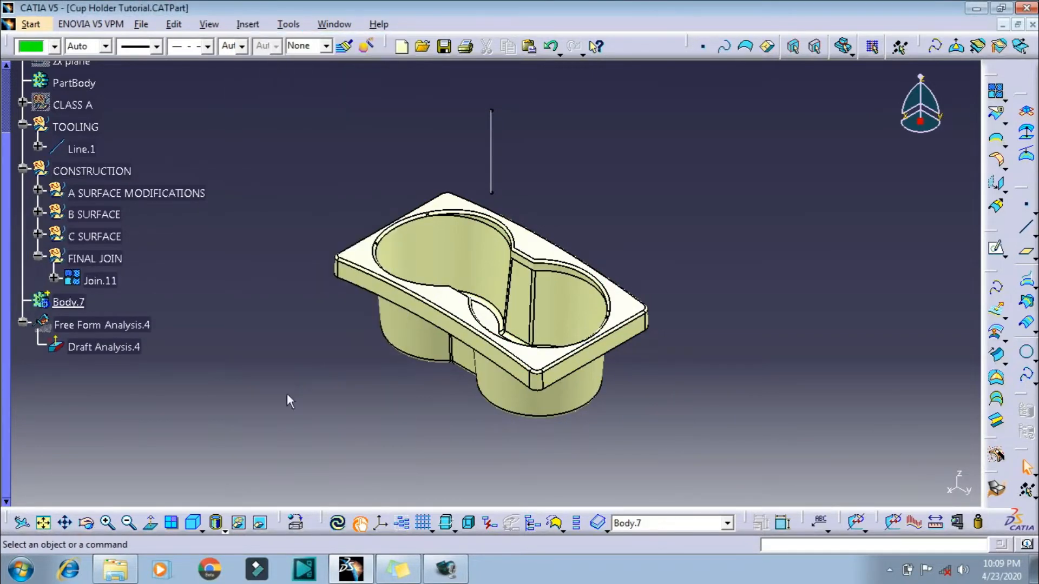
pyautogui.click(337, 522)
# - Switch to the Part Design workbench and create a solid from Join.11 with Close Surface
pyautogui.click(30, 24)
pyautogui.moveTo(87, 64)
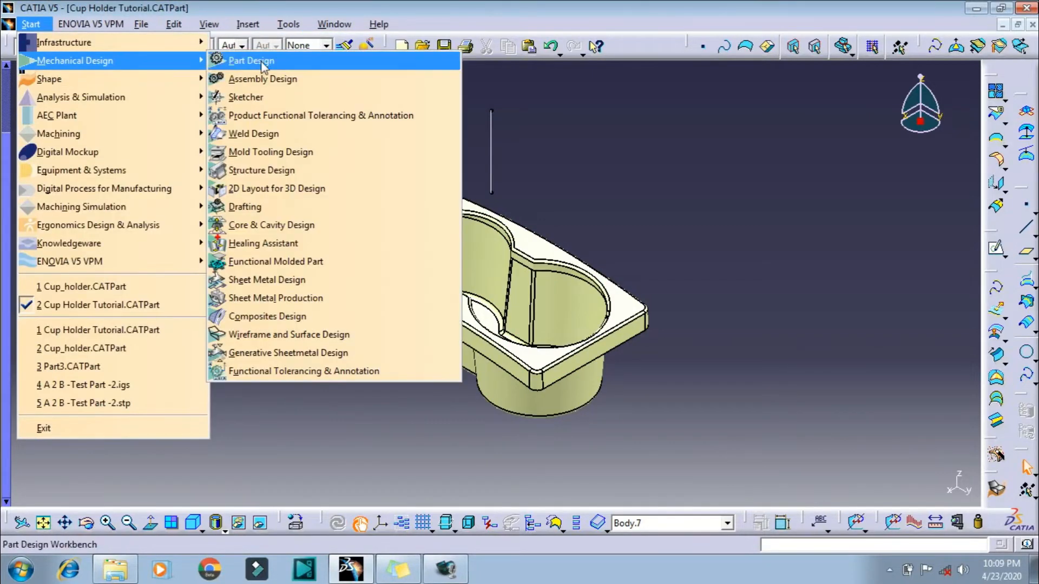
pyautogui.click(265, 63)
pyautogui.click(902, 76)
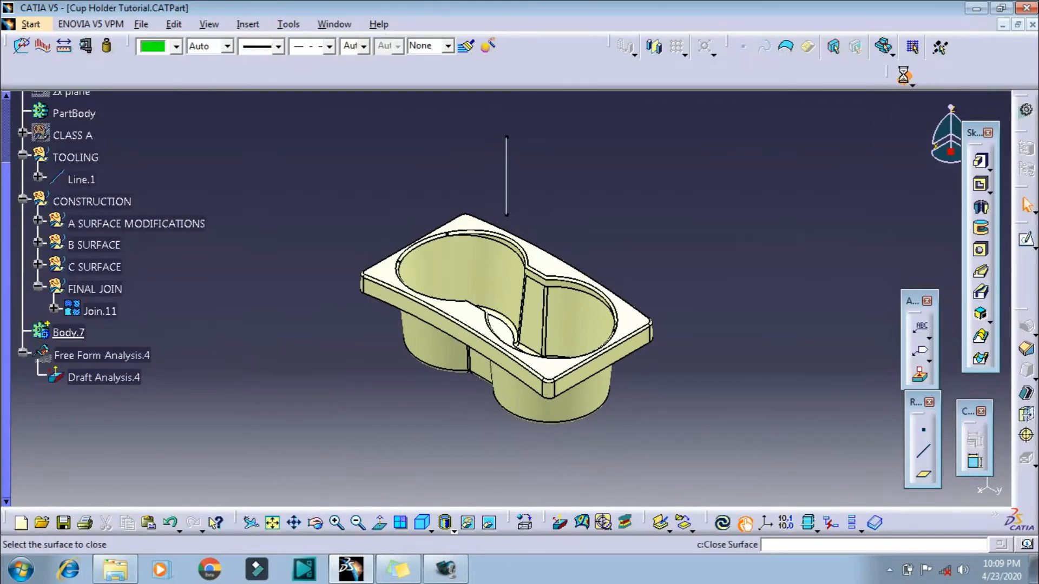
pyautogui.click(562, 311)
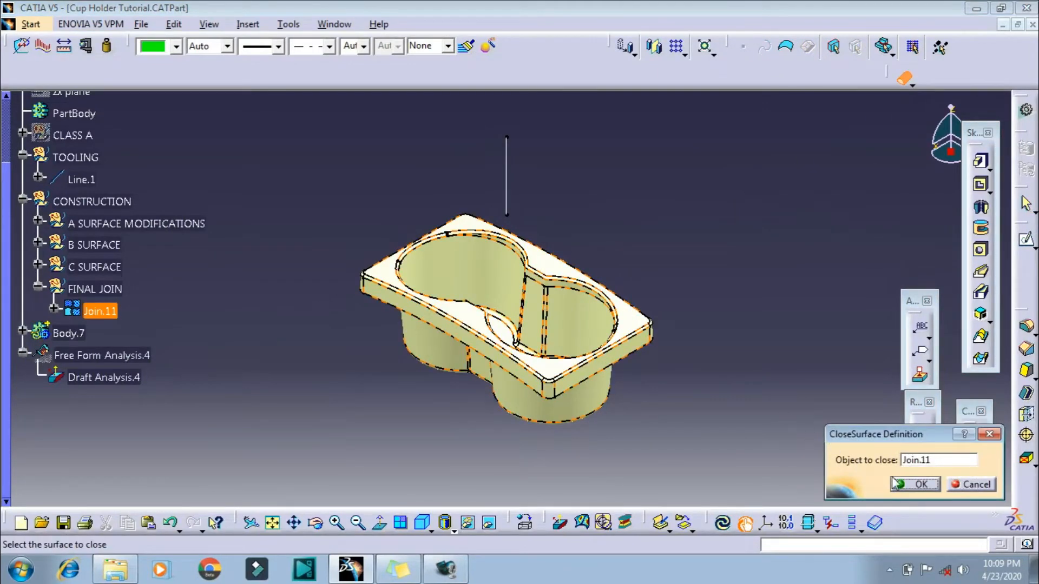
pyautogui.click(914, 483)
# - Collapse the FINAL JOIN set and hide the CONSTRUCTION set
pyautogui.click(38, 288)
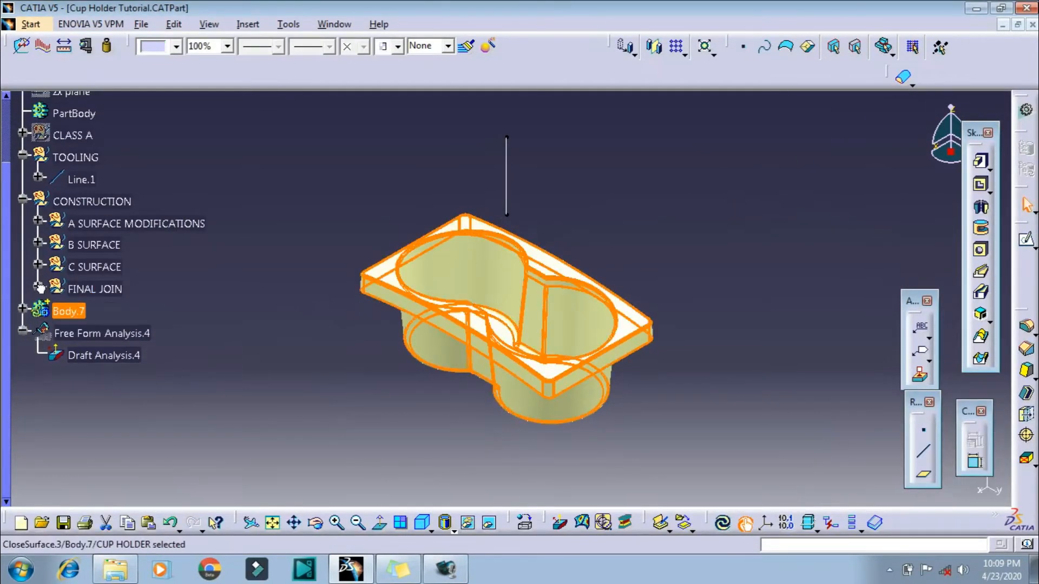
pyautogui.click(108, 288)
pyautogui.click(118, 203)
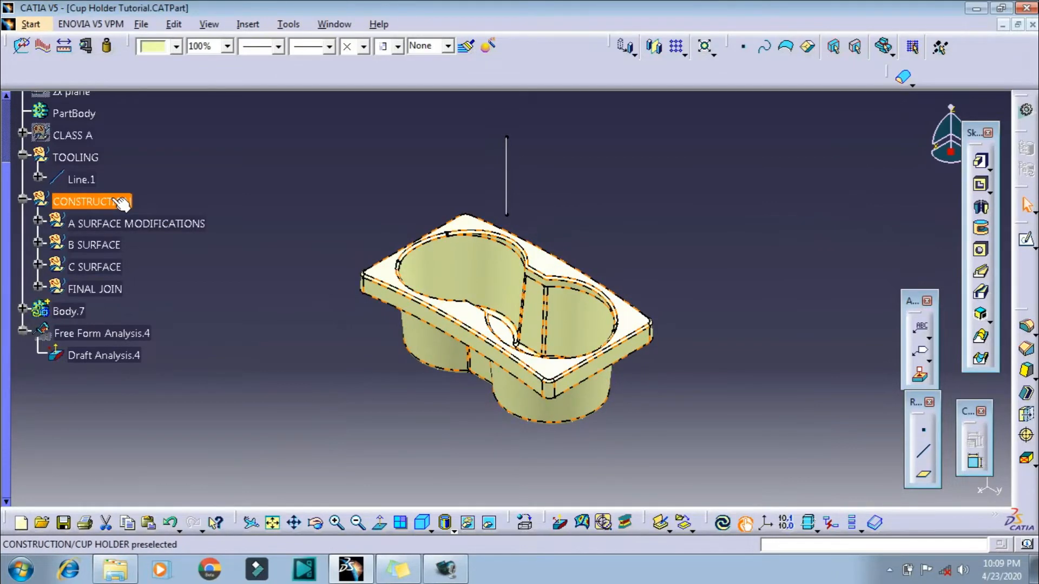
# - Make the new solid body the work object, update the part, and expand the body in the tree
pyautogui.rightClick(68, 311)
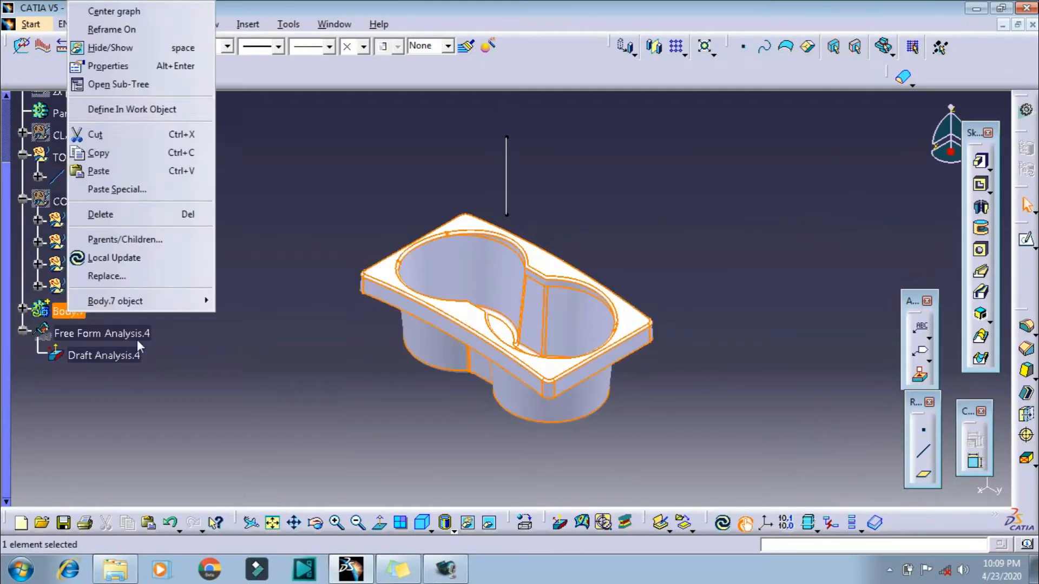
pyautogui.click(135, 109)
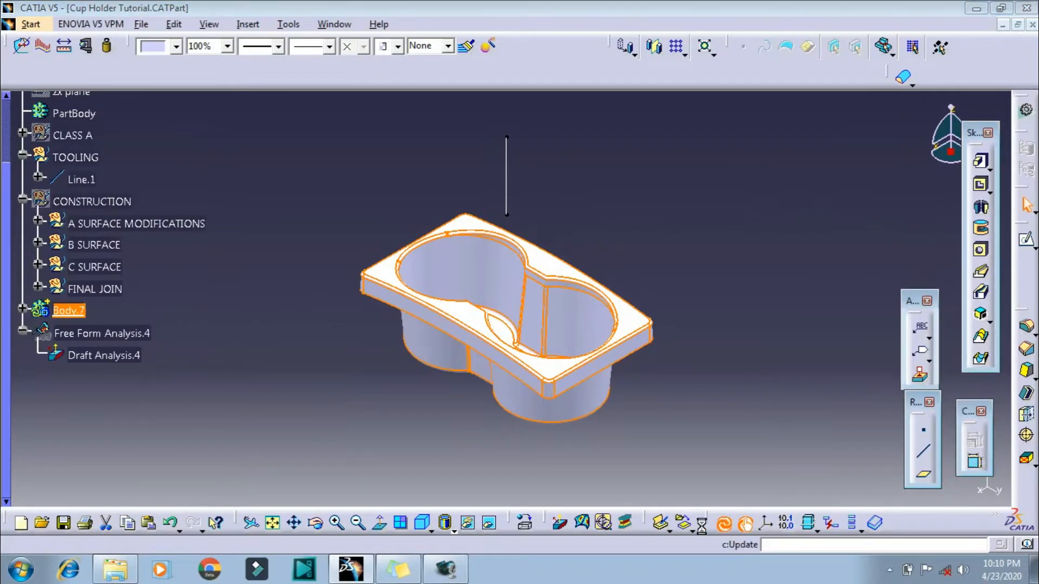
pyautogui.click(246, 389)
pyautogui.click(22, 308)
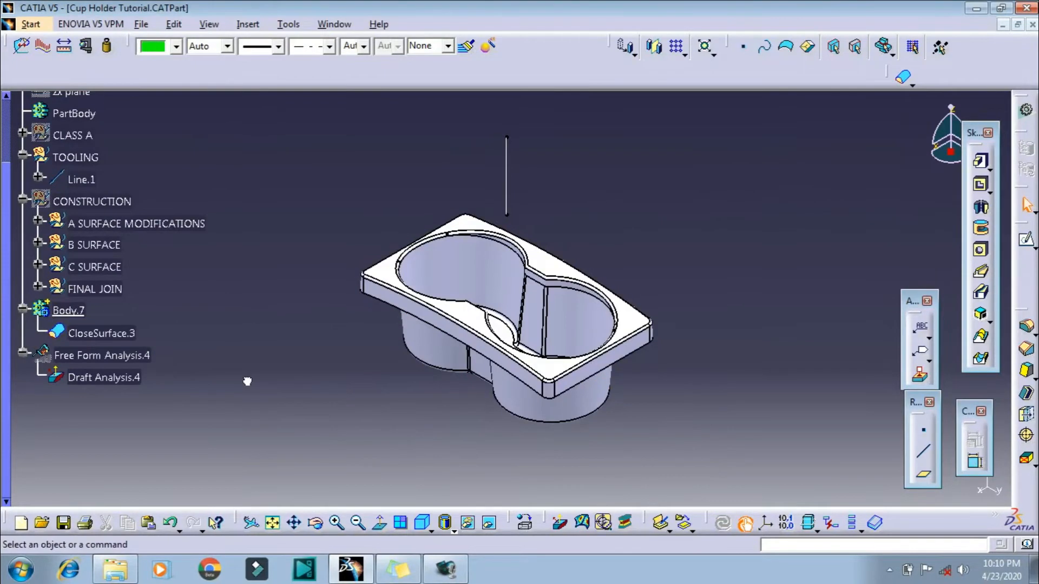
# - Display the model in shading with material and invert the analysis direction of Draft Analysis.4
pyautogui.click(454, 531)
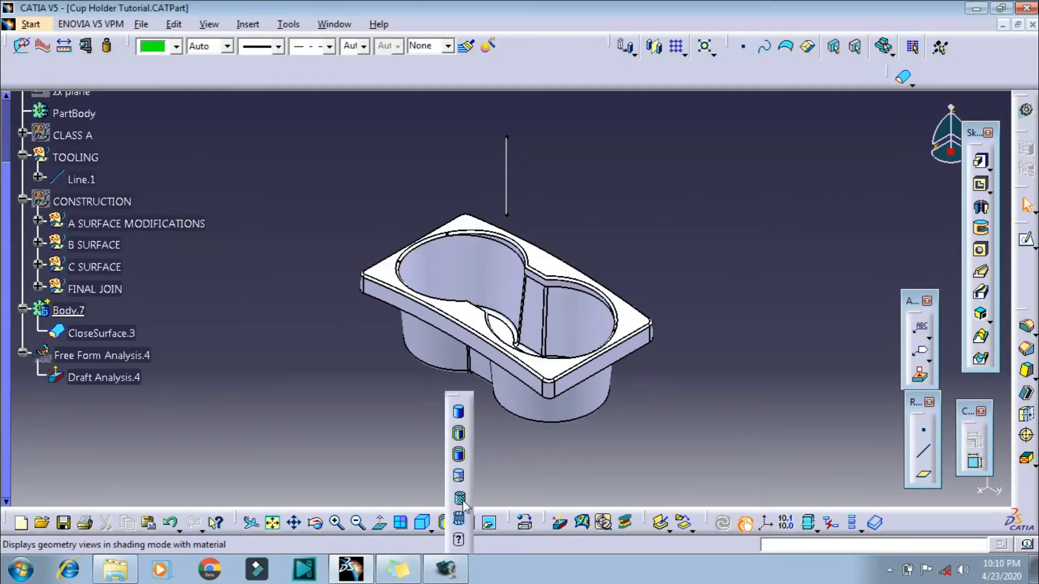
pyautogui.click(460, 503)
pyautogui.doubleClick(133, 379)
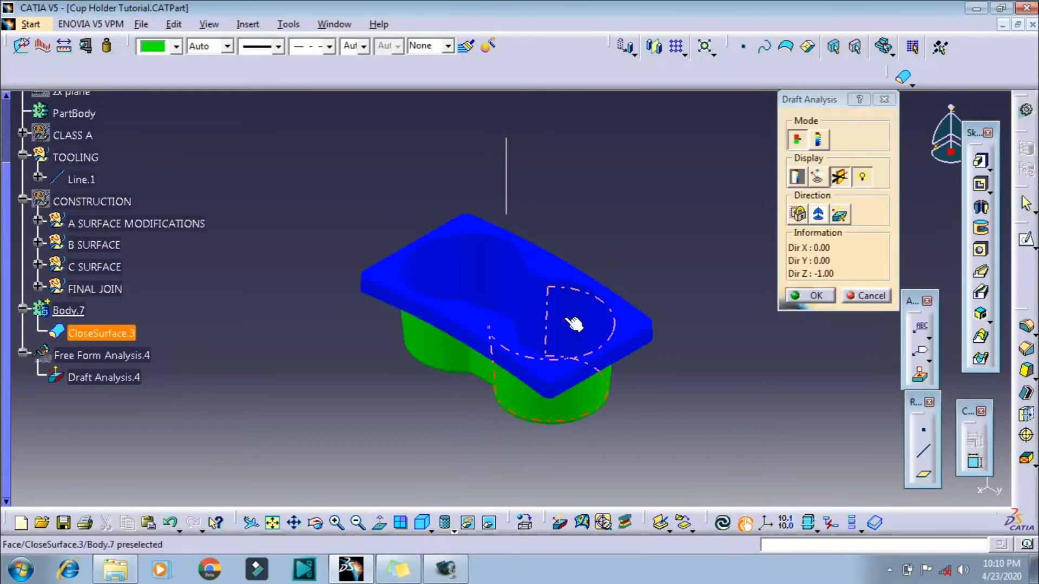
pyautogui.click(838, 214)
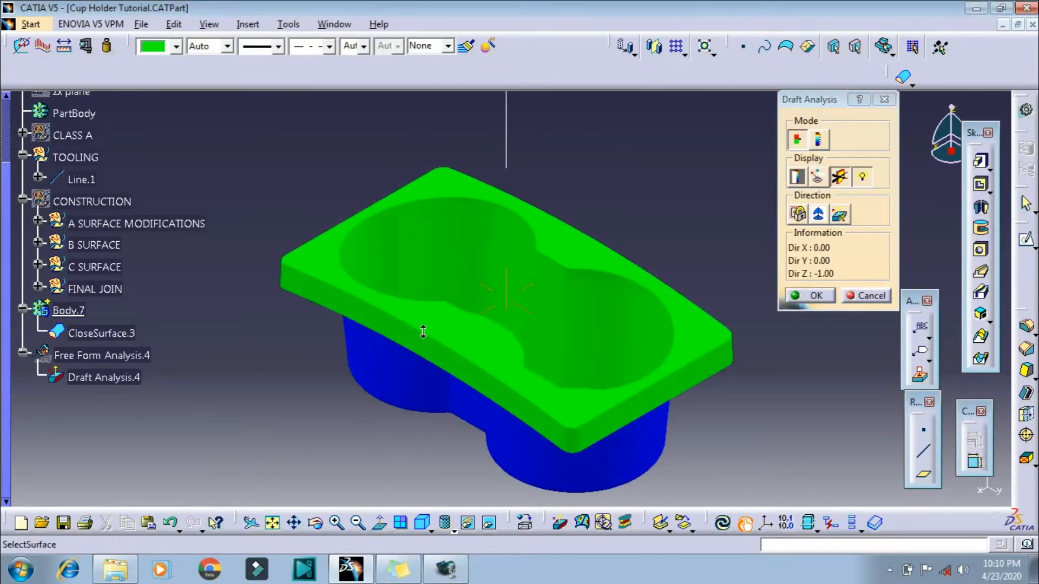
# - Show the draft analysis color scale, inspect the cup holder's draft, and accept the analysis in isometric view
pyautogui.click(796, 177)
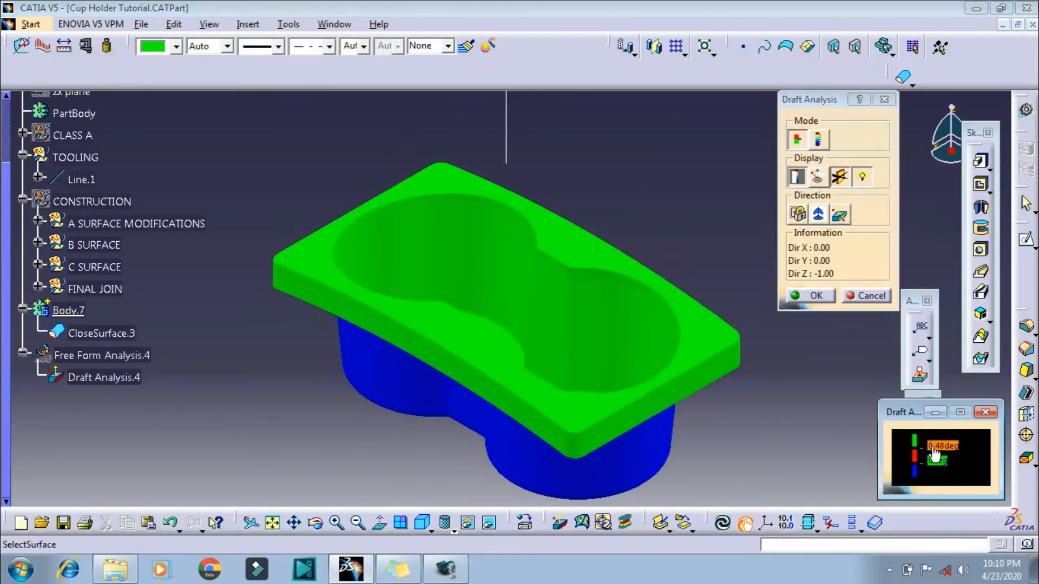
pyautogui.moveTo(487, 350)
pyautogui.mouseDown(button='middle')
pyautogui.moveTo(528, 169)
pyautogui.moveTo(471, 373)
pyautogui.moveTo(491, 406)
pyautogui.moveTo(501, 335)
pyautogui.mouseUp(button='middle')
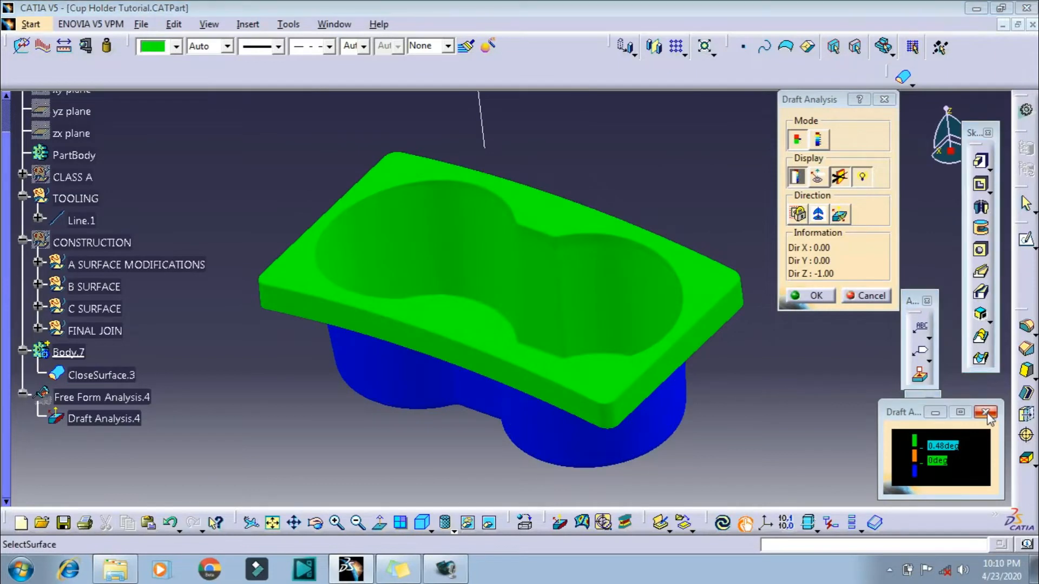
pyautogui.click(811, 294)
pyautogui.click(429, 522)
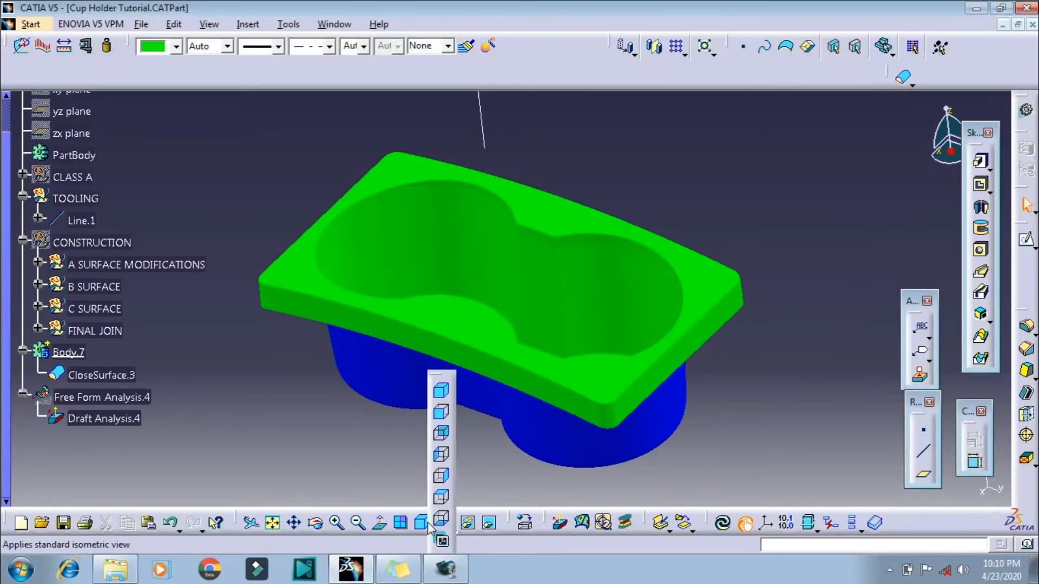
pyautogui.click(428, 525)
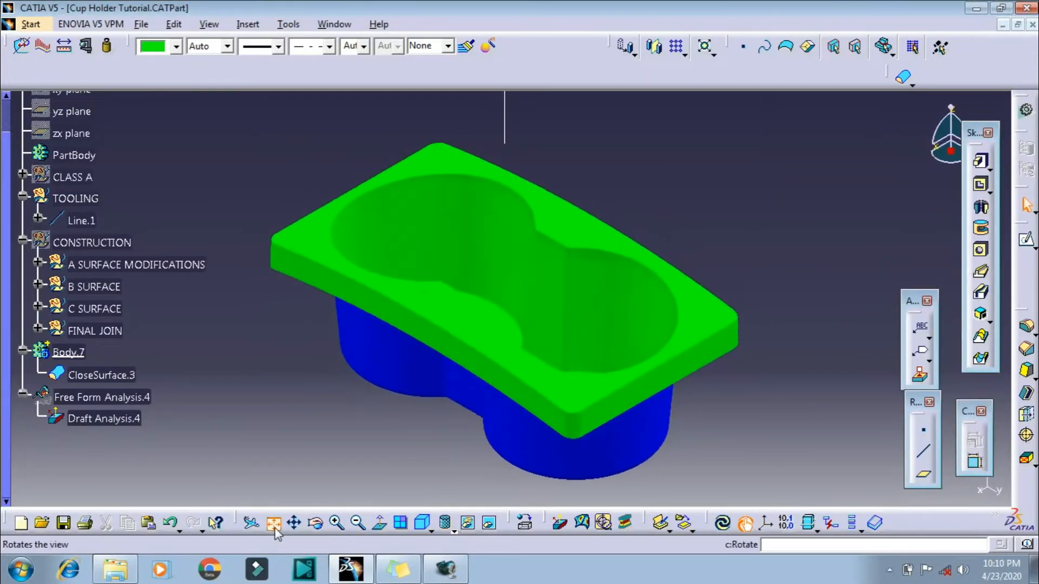
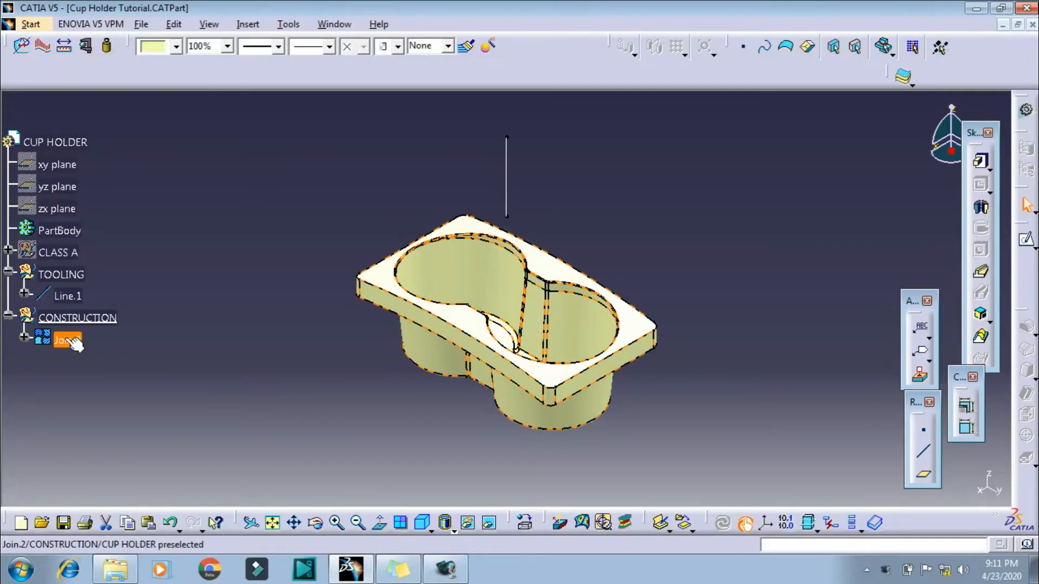
# - Insert a geometrical set named A SURFACE MODIFICATIONS under CONSTRUCTION containing Join.2, and update the part
pyautogui.click(68, 339)
pyautogui.click(248, 25)
pyautogui.click(325, 79)
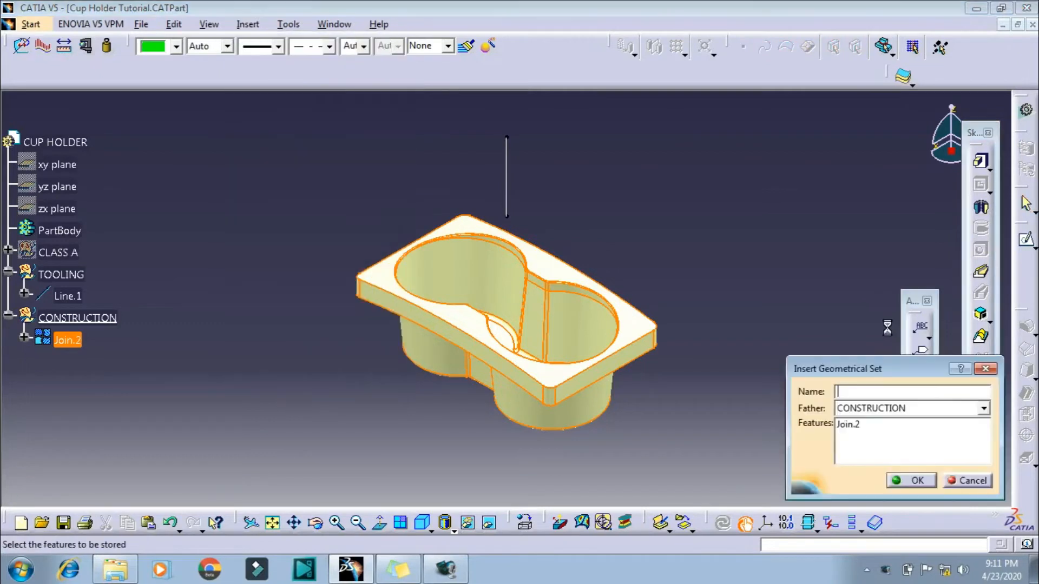
pyautogui.write('A SURFACE MODIFICATION')
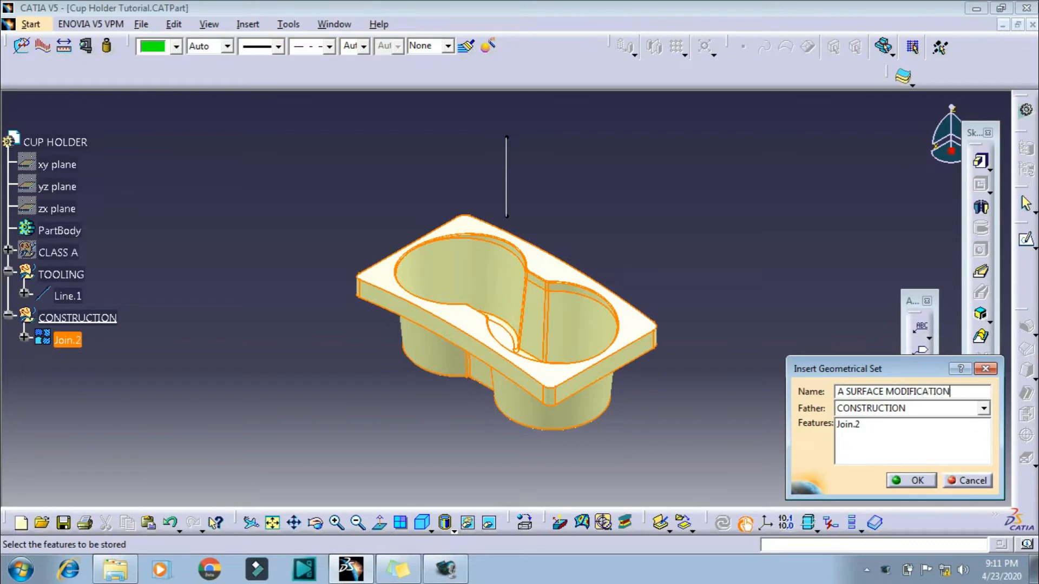
pyautogui.write('S')
pyautogui.press('Return')
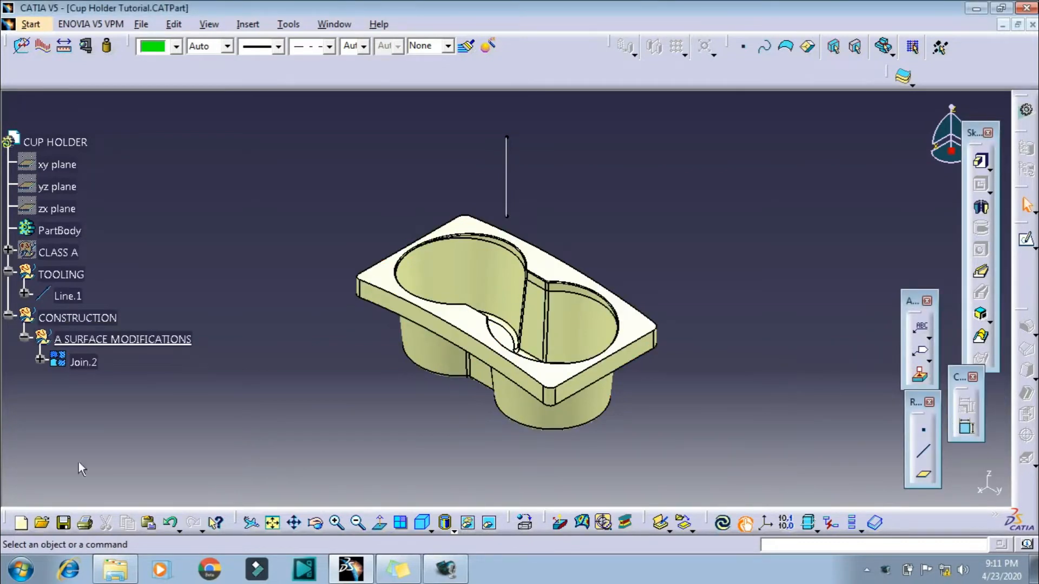
pyautogui.click(83, 362)
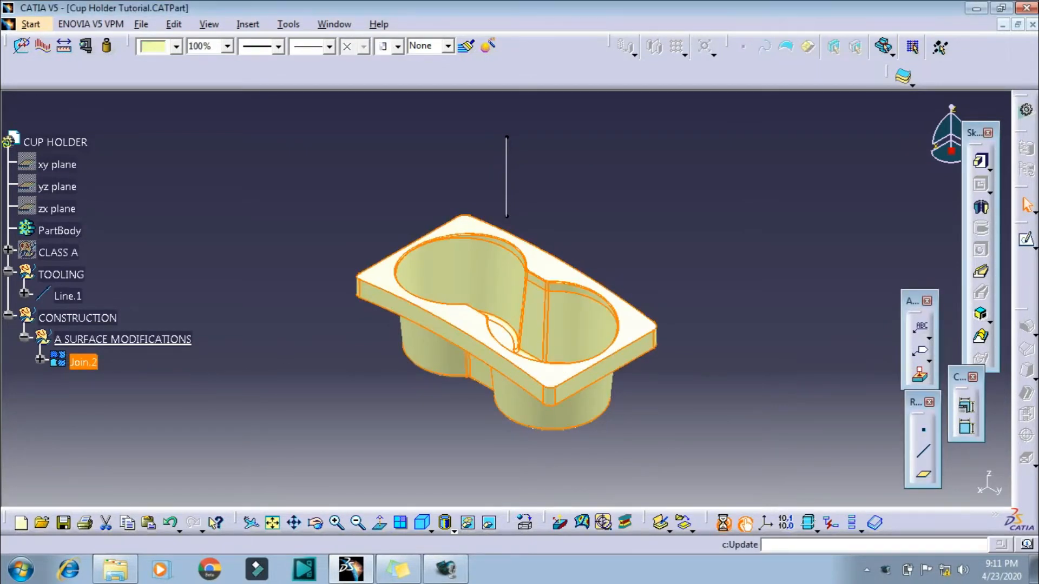
pyautogui.click(724, 523)
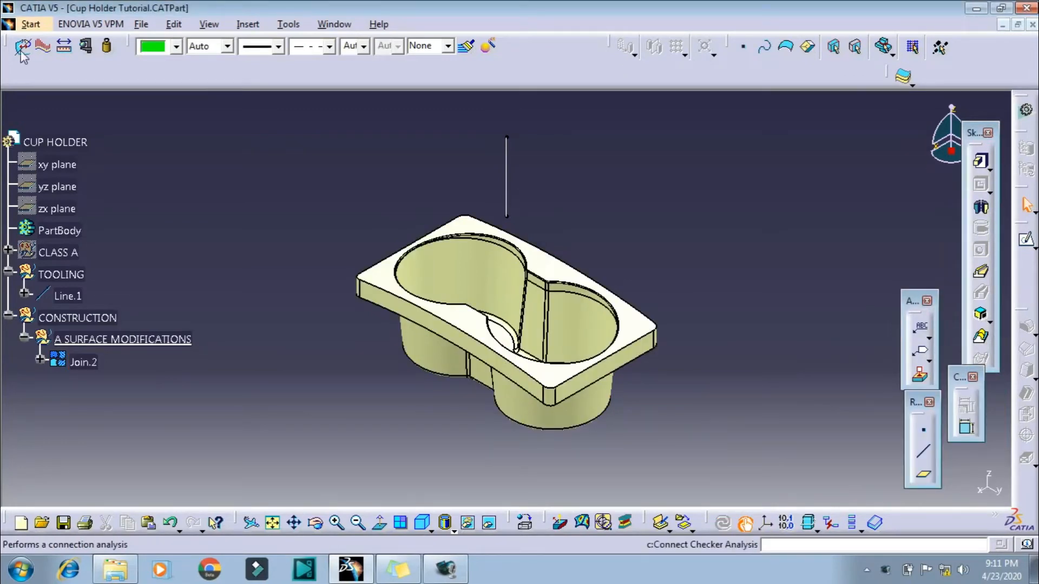
# - Switch to the Generative Shape Design workbench
pyautogui.click(31, 24)
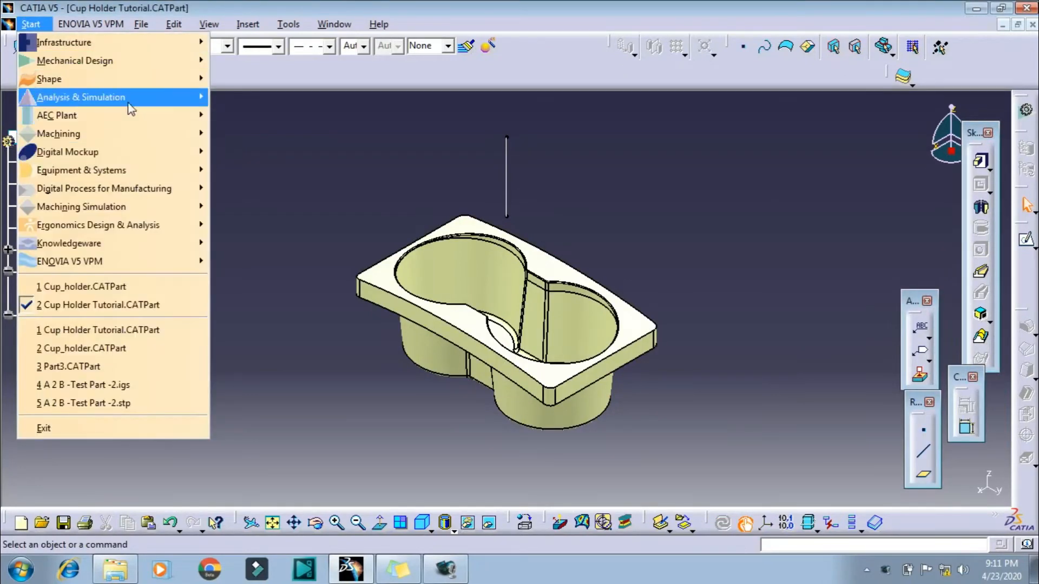
pyautogui.moveTo(163, 79)
pyautogui.click(330, 160)
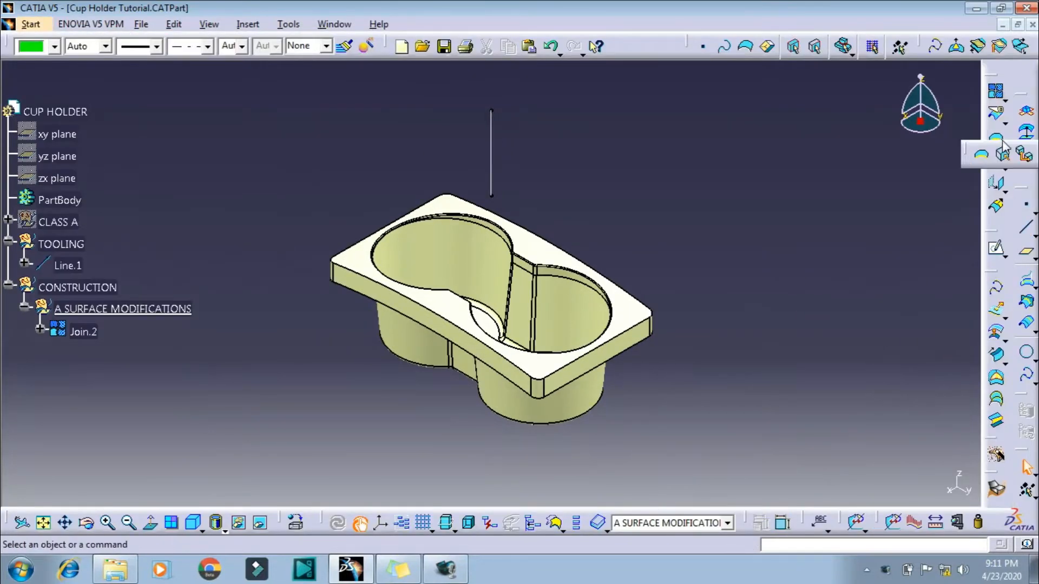
# - Extract the cup pocket faces from Join.2 with tangent continuity propagation
pyautogui.click(996, 139)
pyautogui.click(547, 319)
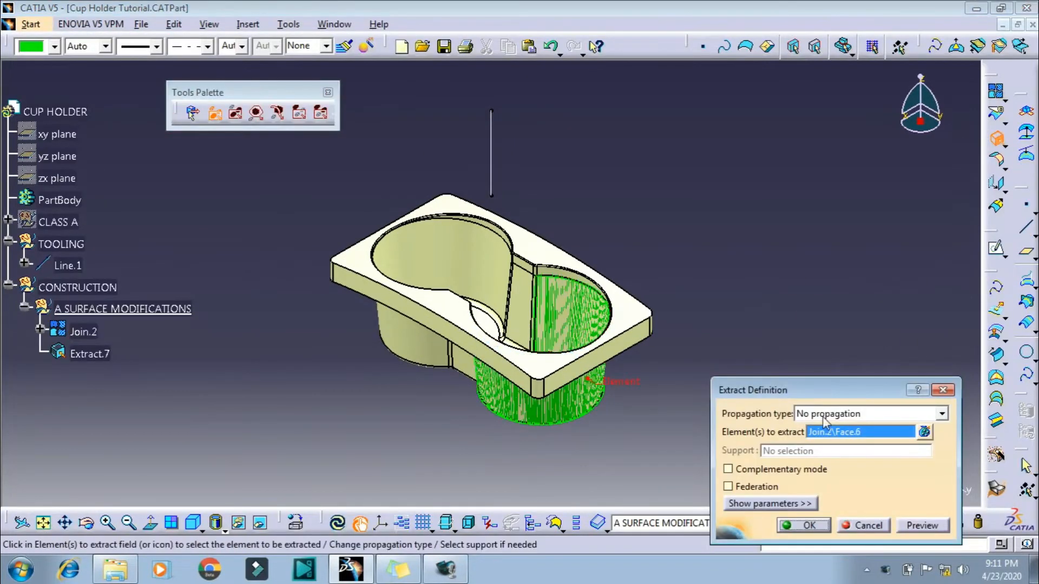
pyautogui.click(828, 416)
pyautogui.click(826, 440)
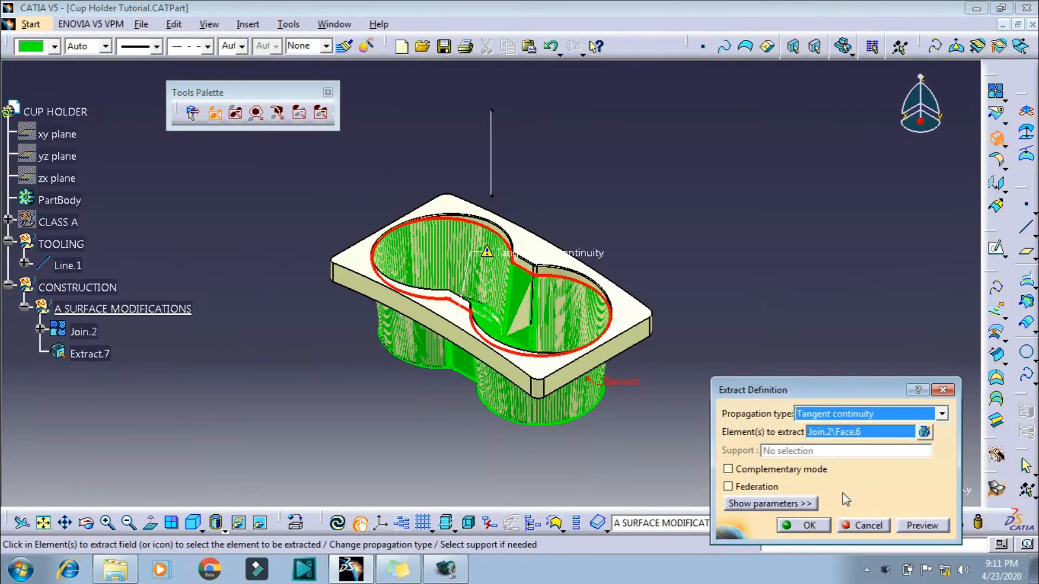
pyautogui.click(810, 525)
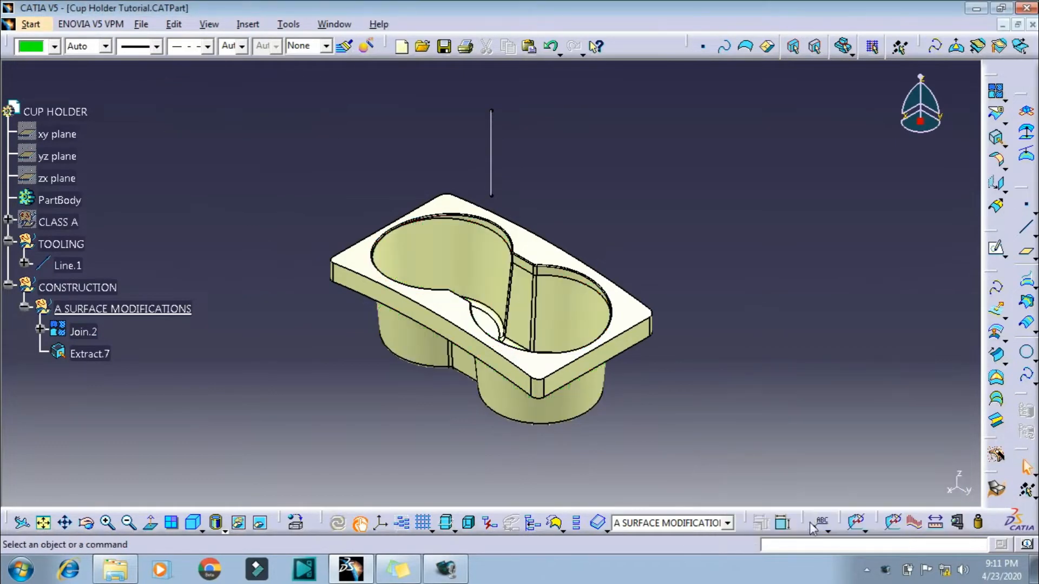
# - Extract the upper flange face of Join.2 with no propagation, and hide Join.2
pyautogui.click(996, 137)
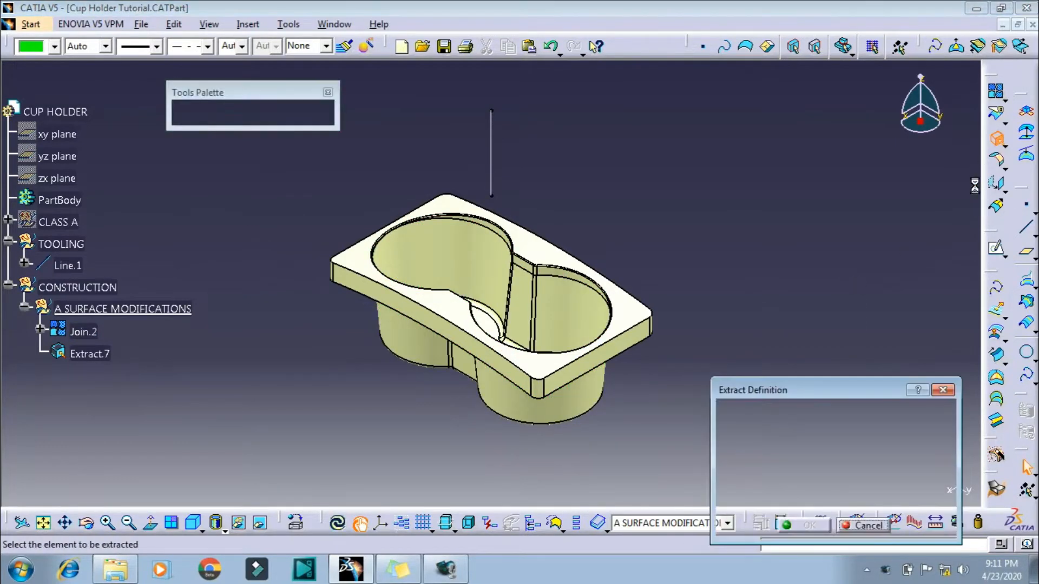
pyautogui.click(839, 414)
pyautogui.click(828, 463)
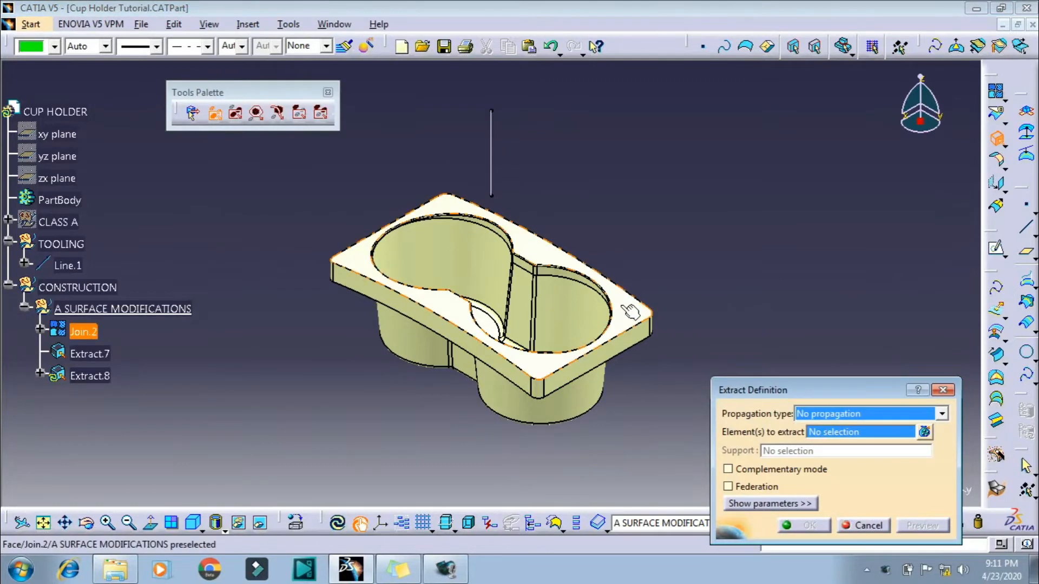
pyautogui.click(549, 259)
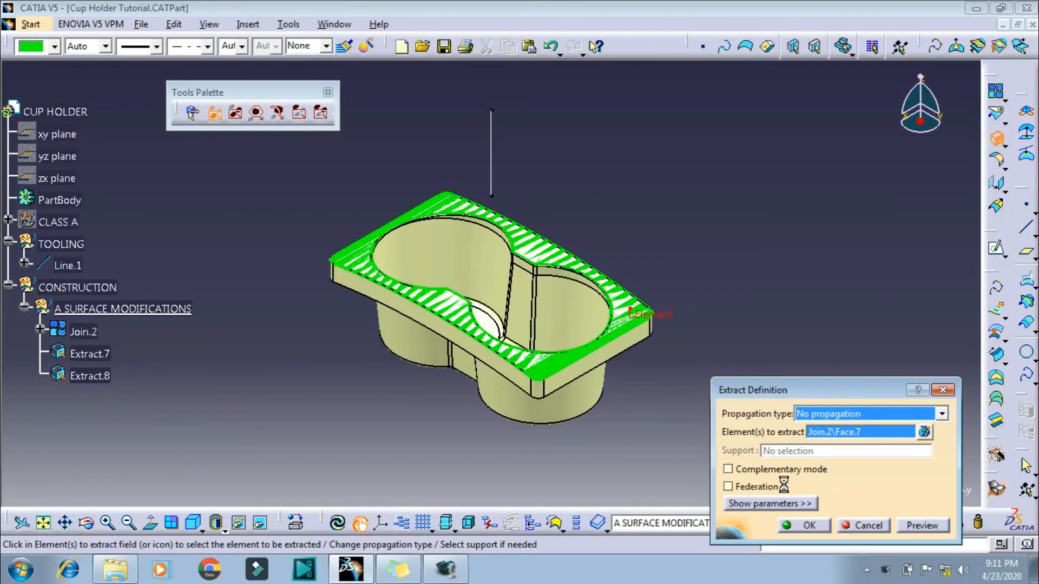
pyautogui.click(807, 526)
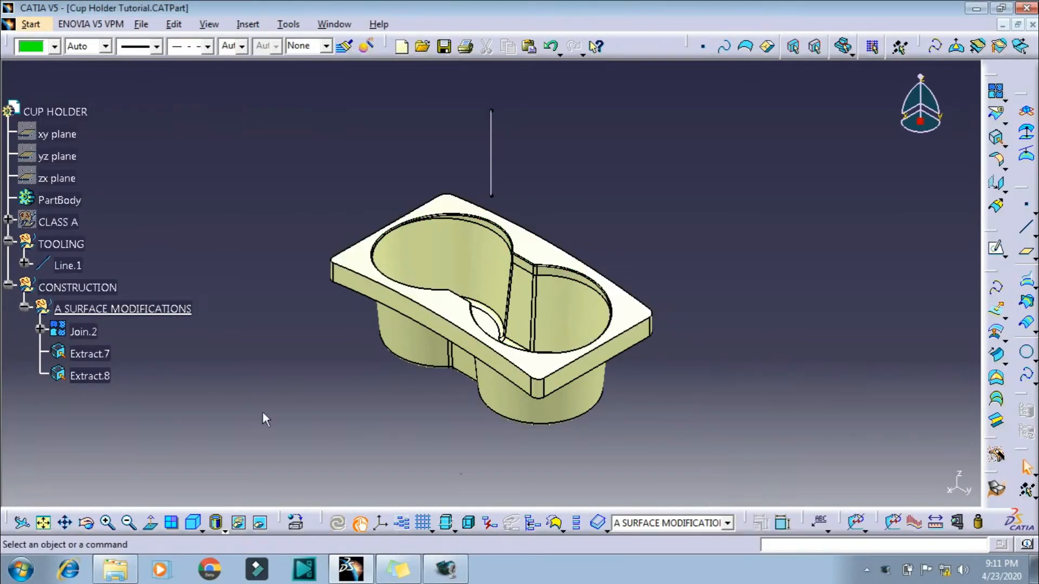
pyautogui.click(83, 332)
pyautogui.press('space')
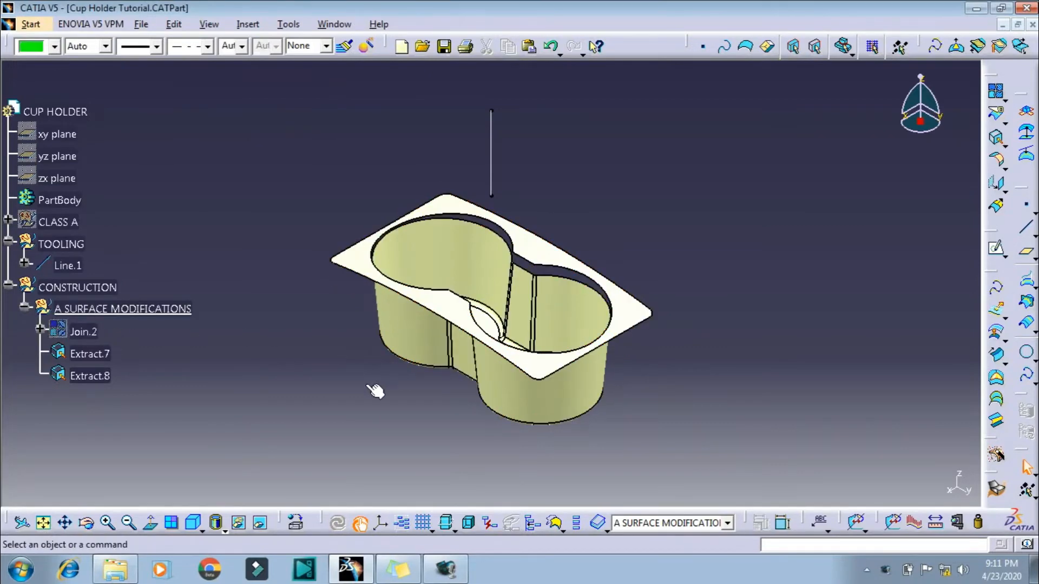
# - Extrapolate the upper edge of Extract.7 by 20 mm with curvature continuity and point continuity propagation
pyautogui.click(995, 206)
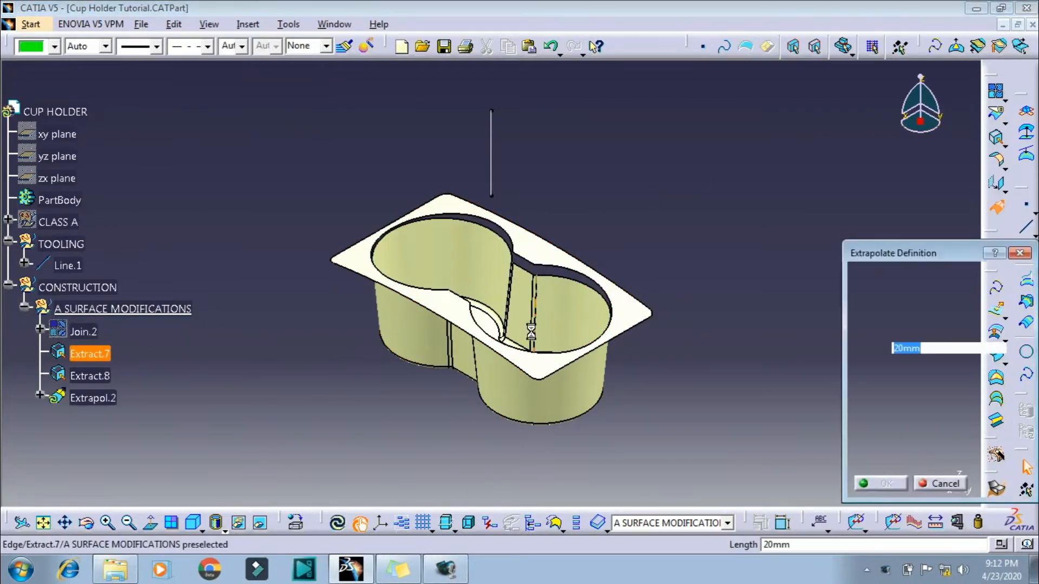
pyautogui.click(564, 273)
pyautogui.click(560, 299)
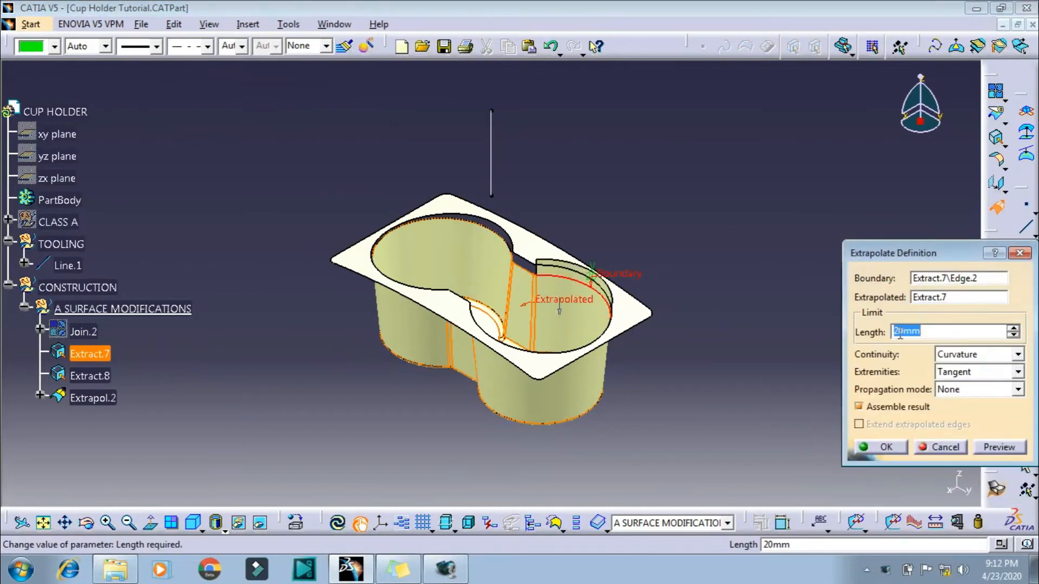
pyautogui.click(950, 389)
pyautogui.click(954, 415)
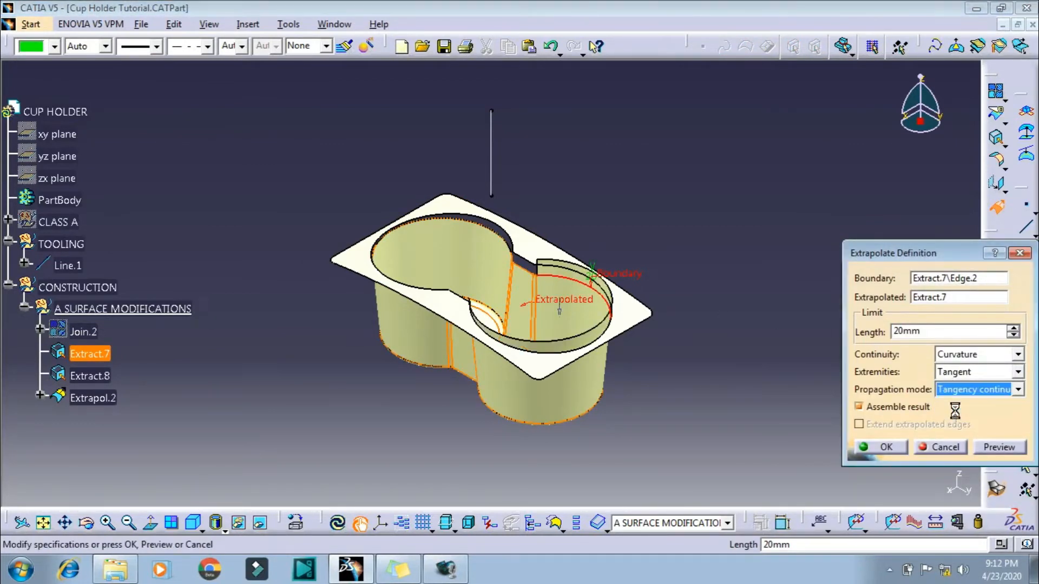
pyautogui.click(959, 393)
pyautogui.click(957, 424)
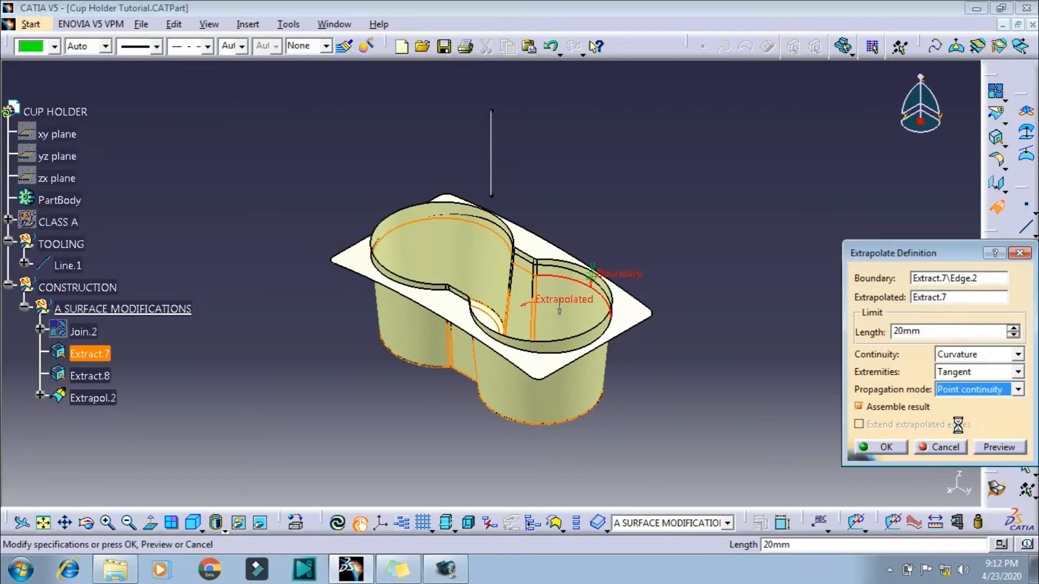
pyautogui.click(882, 448)
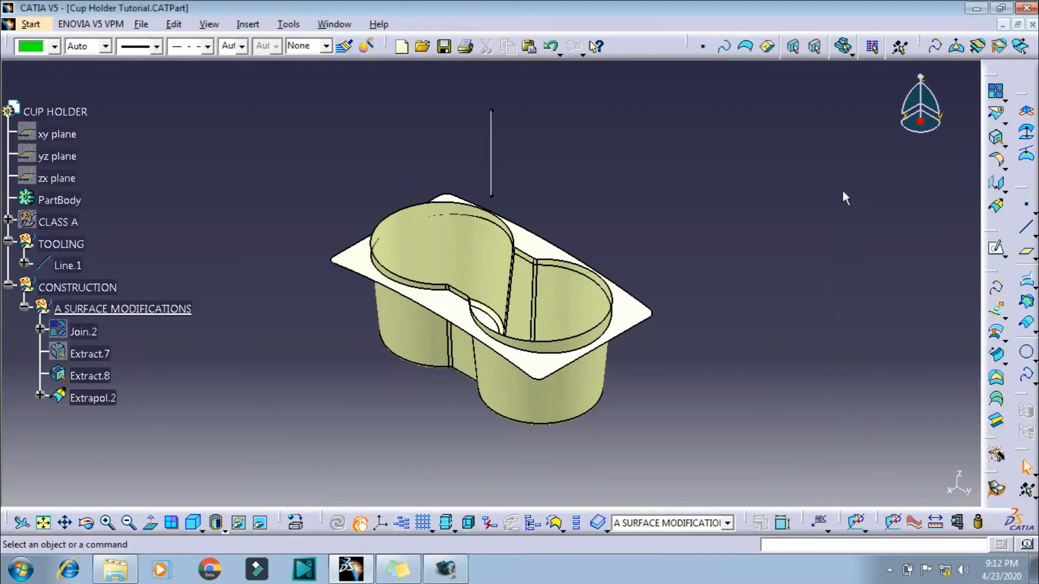
# - Untrim the extracted upper flange face, accepting a surface based on the bounding box
pyautogui.click(1005, 101)
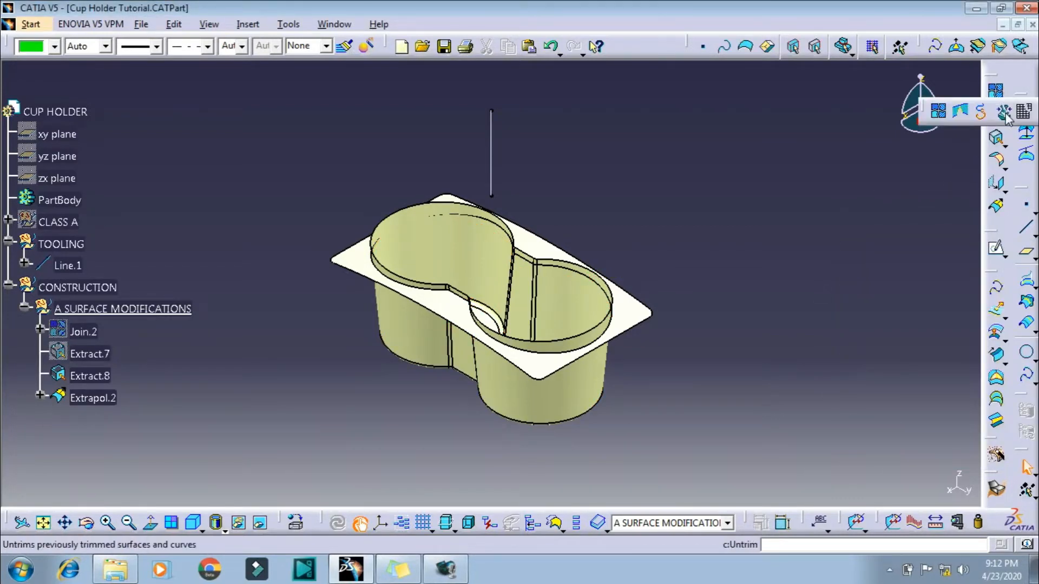
pyautogui.click(1004, 112)
pyautogui.click(627, 321)
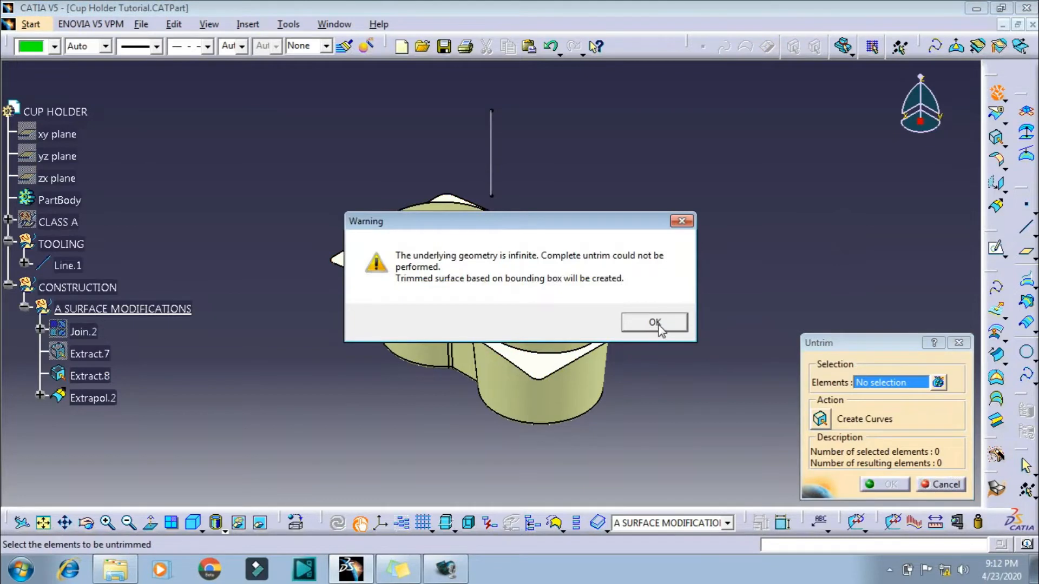
pyautogui.click(654, 323)
pyautogui.click(887, 485)
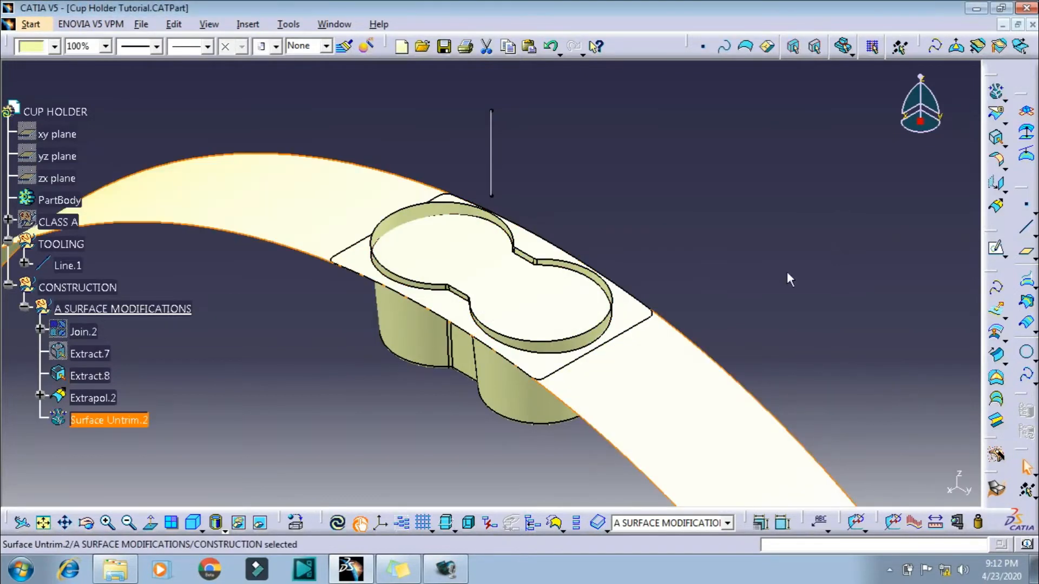
pyautogui.click(816, 261)
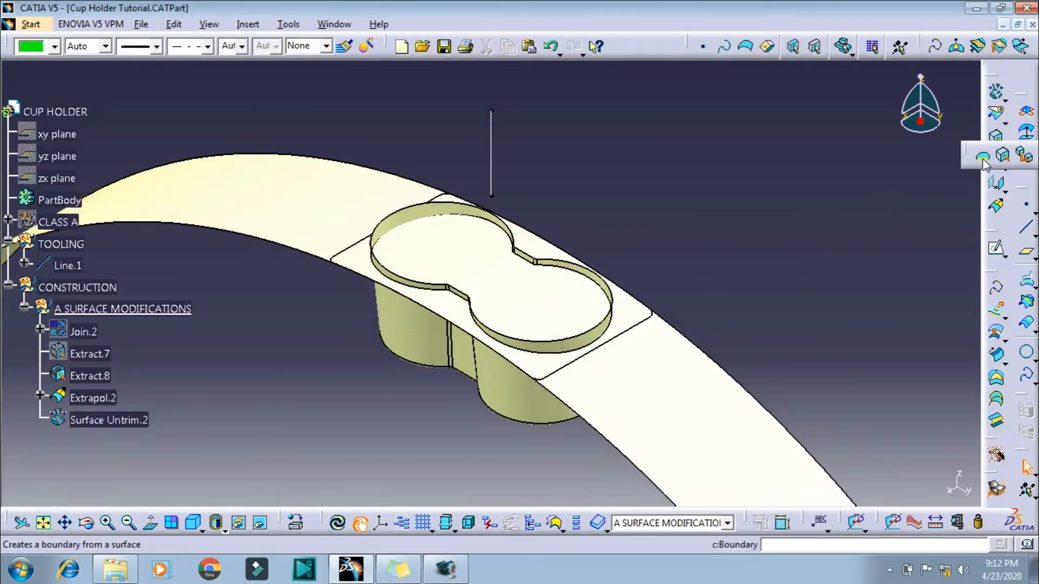
# - Create the boundary of Extract.8, keeping only its outer loop through an Extract with point continuity
pyautogui.click(996, 137)
pyautogui.click(89, 375)
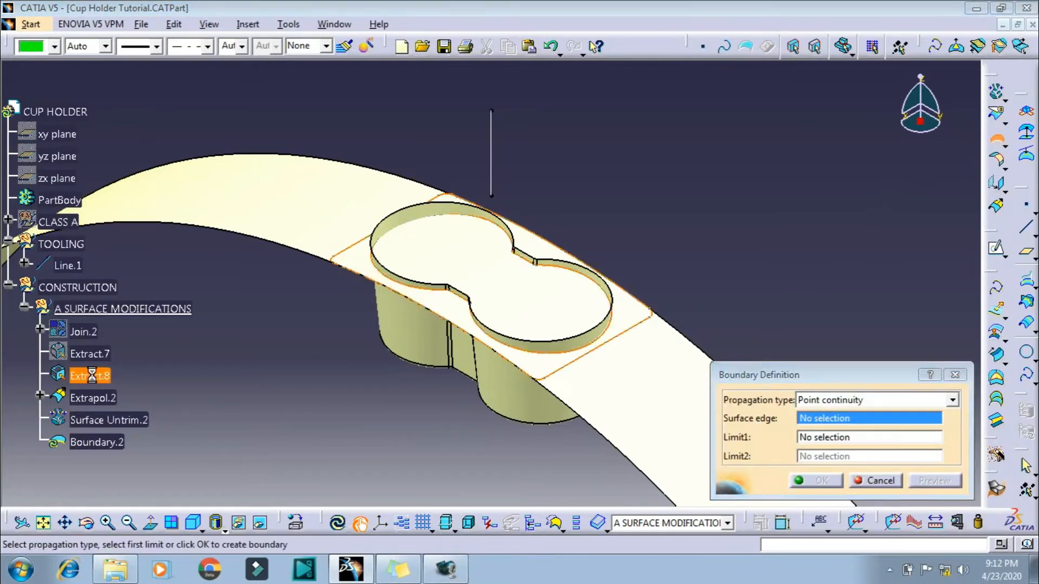
pyautogui.click(820, 481)
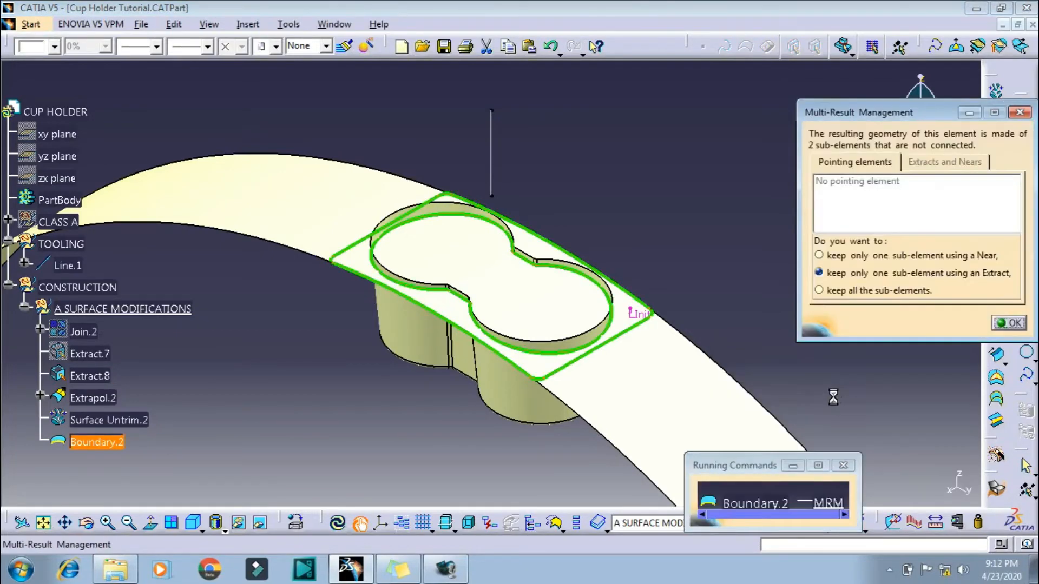
pyautogui.click(877, 273)
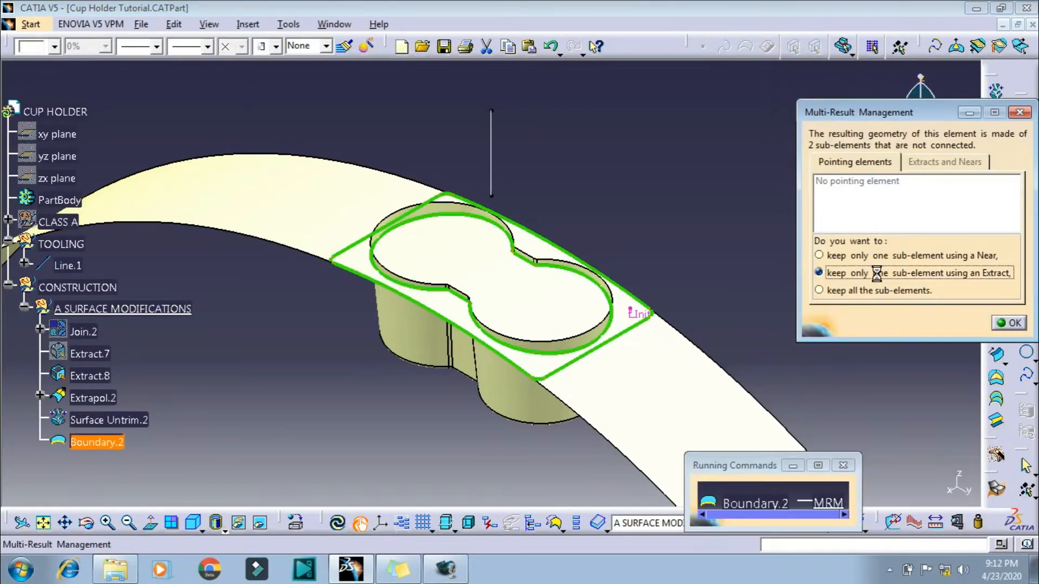
pyautogui.click(1014, 323)
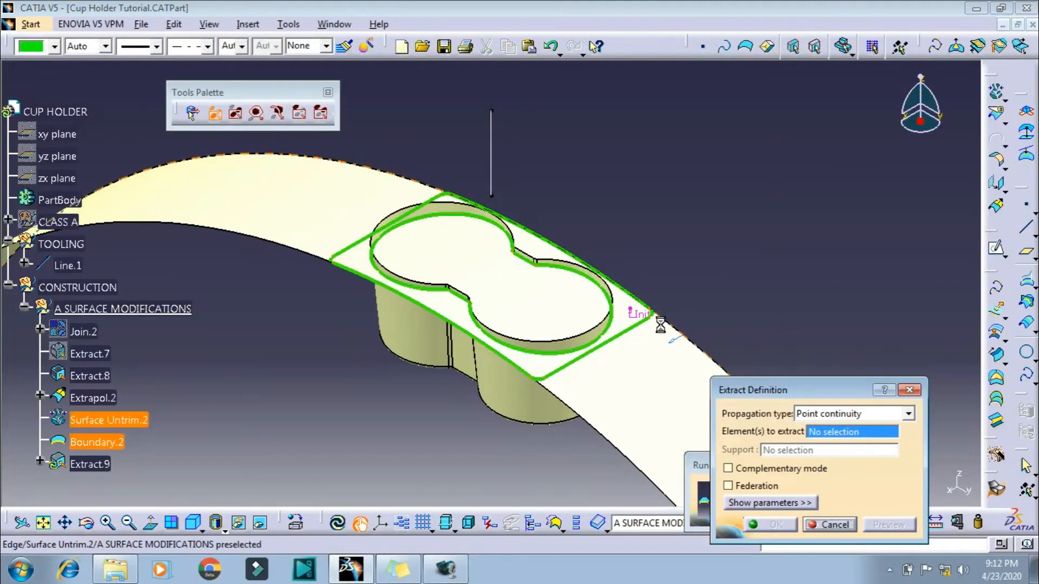
pyautogui.click(624, 335)
pyautogui.click(761, 523)
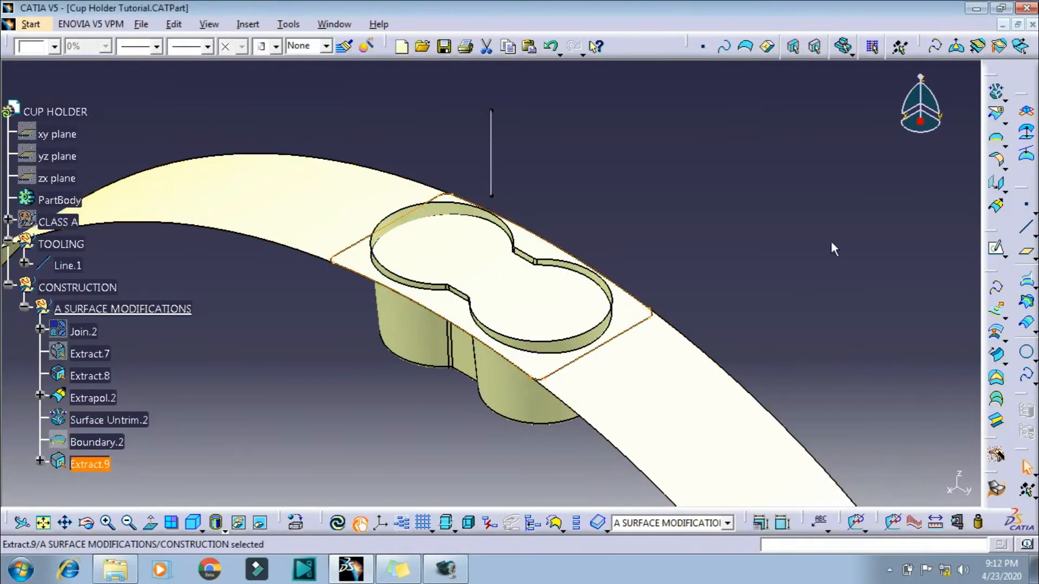
# - Split Surface Untrim.2 with the outer boundary curve Extract.9, keeping the portion inside the curve
pyautogui.click(760, 523)
pyautogui.click(592, 379)
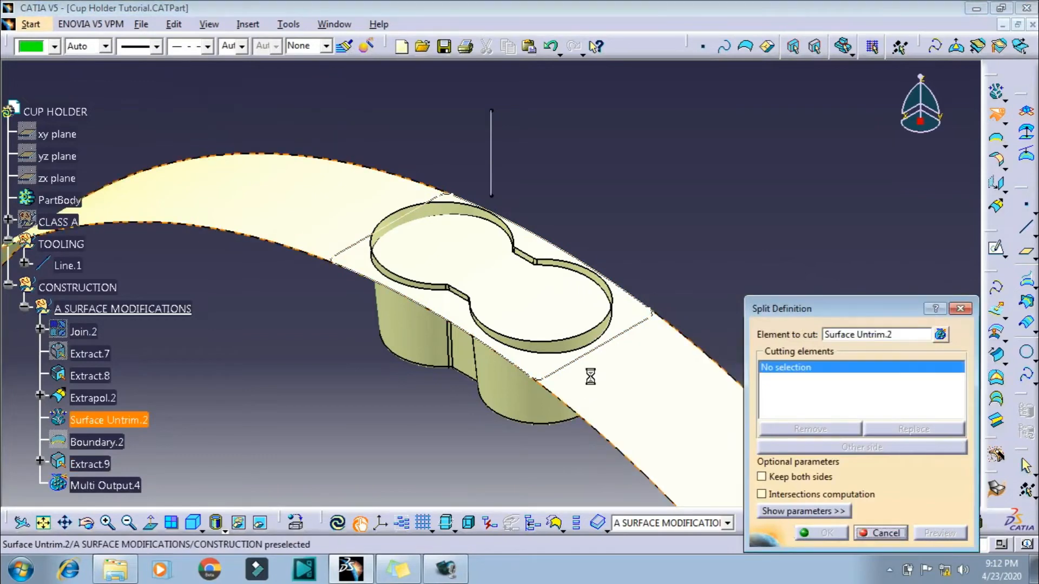
pyautogui.click(586, 363)
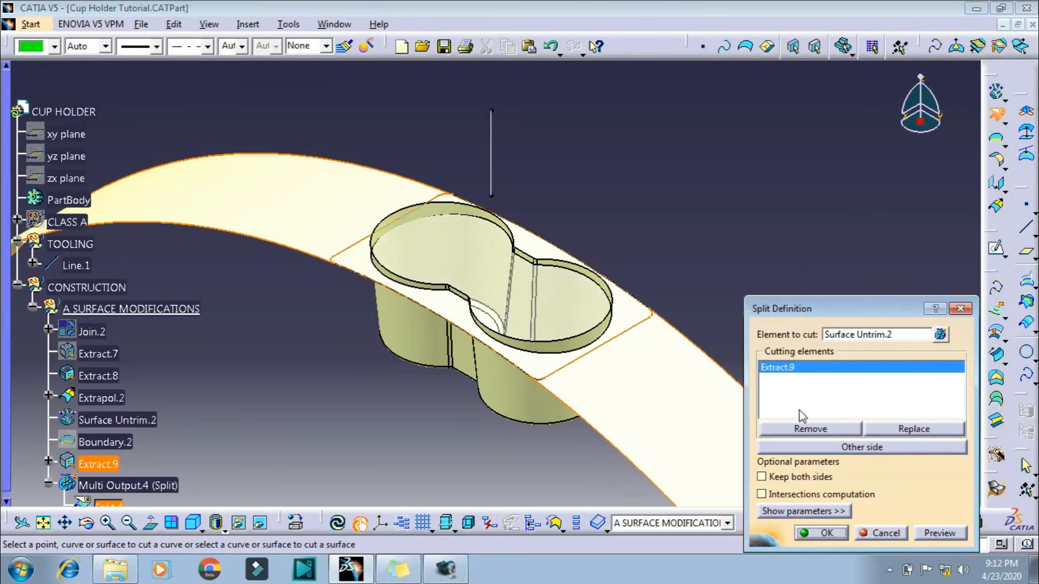
pyautogui.click(811, 447)
pyautogui.click(821, 533)
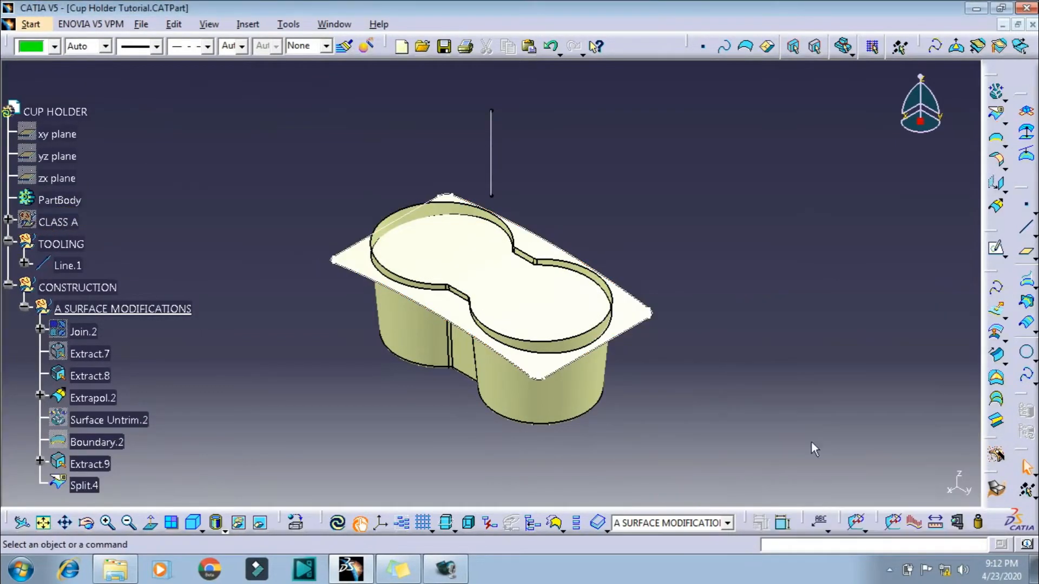
# - Hide Extract.8 and Extract.9
pyautogui.click(100, 376)
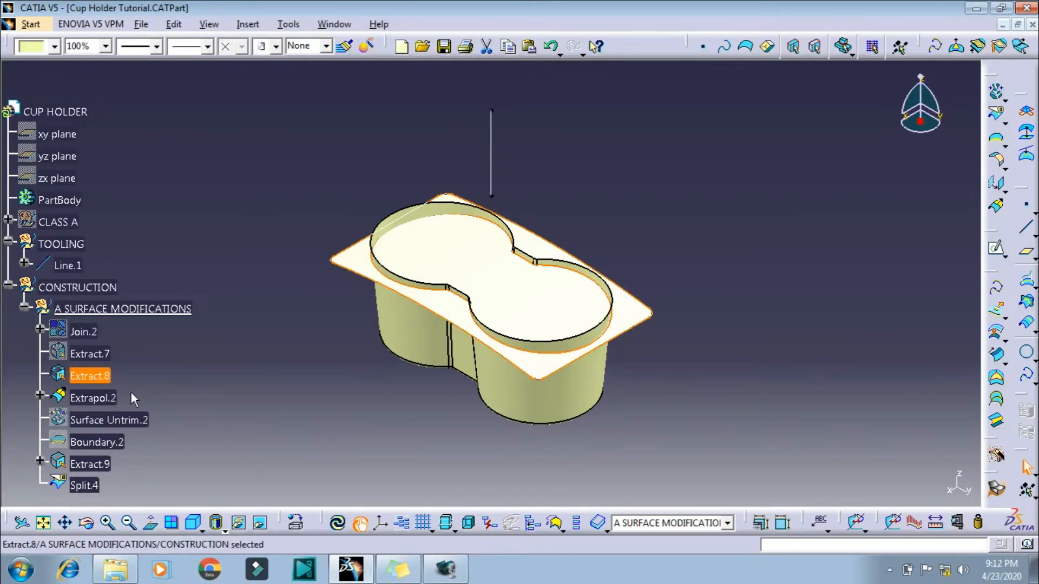
pyautogui.rightClick(101, 376)
pyautogui.click(178, 110)
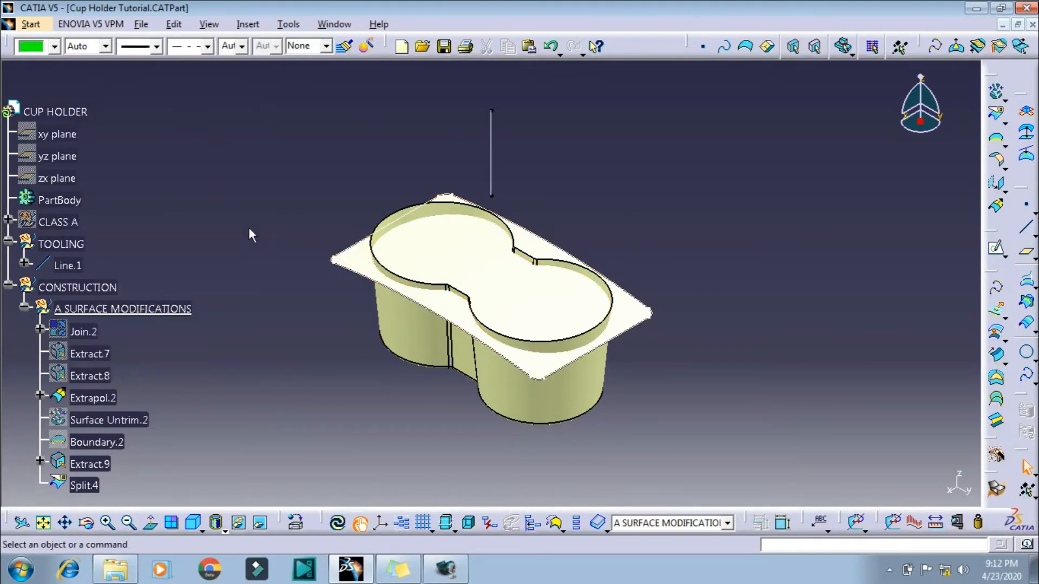
pyautogui.rightClick(90, 464)
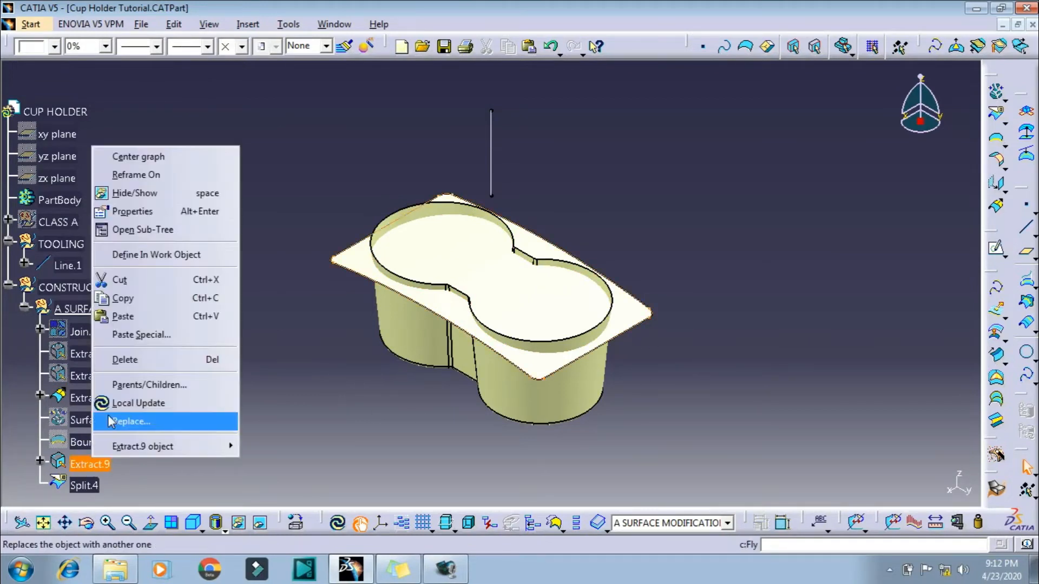
pyautogui.press('Escape')
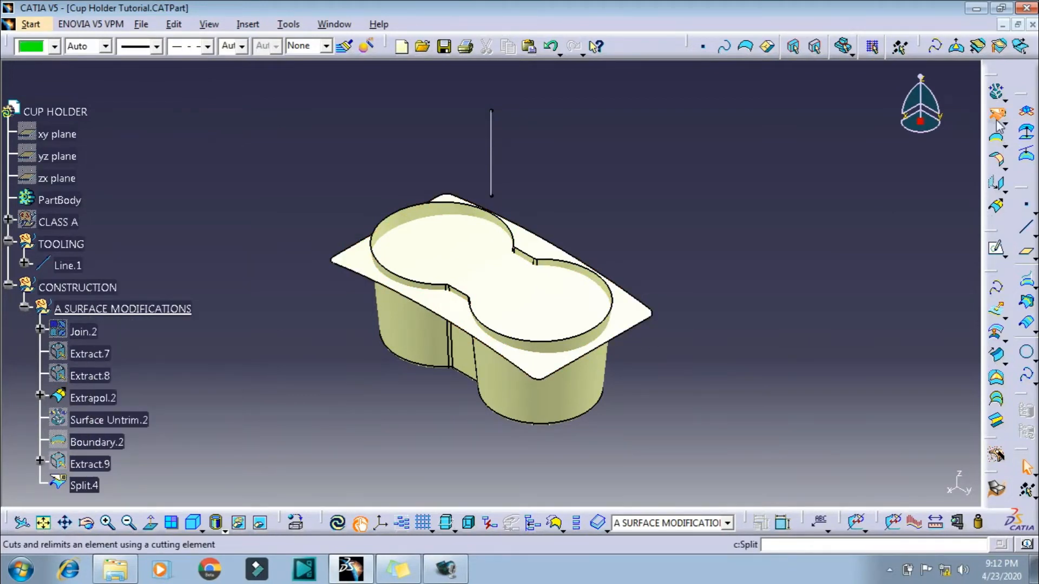
# - Split the trimmed flange surface Split.4 with Extrapol.2 to open the cup pocket area
pyautogui.click(996, 113)
pyautogui.click(633, 322)
pyautogui.click(584, 349)
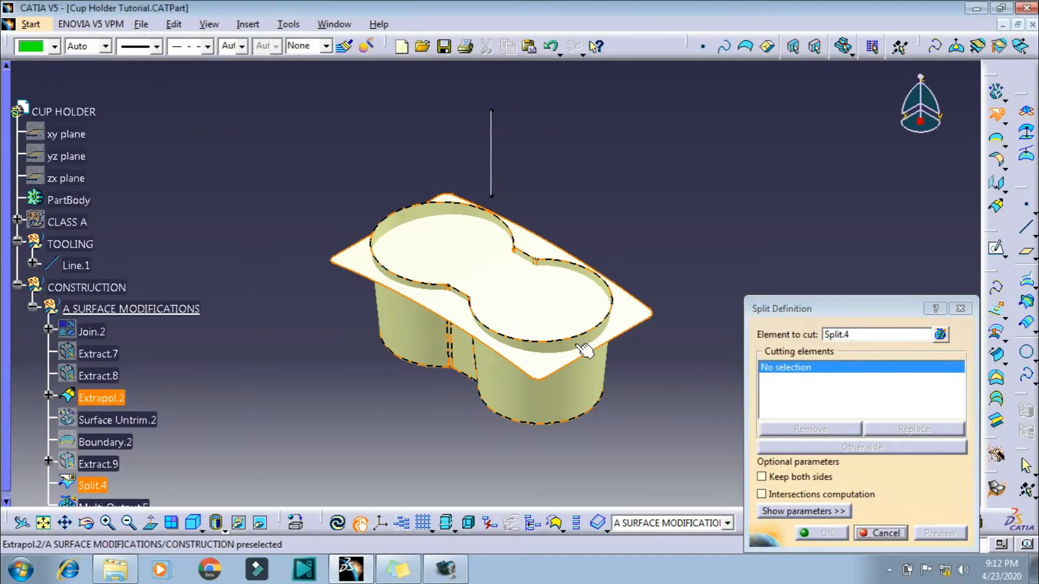
pyautogui.click(819, 532)
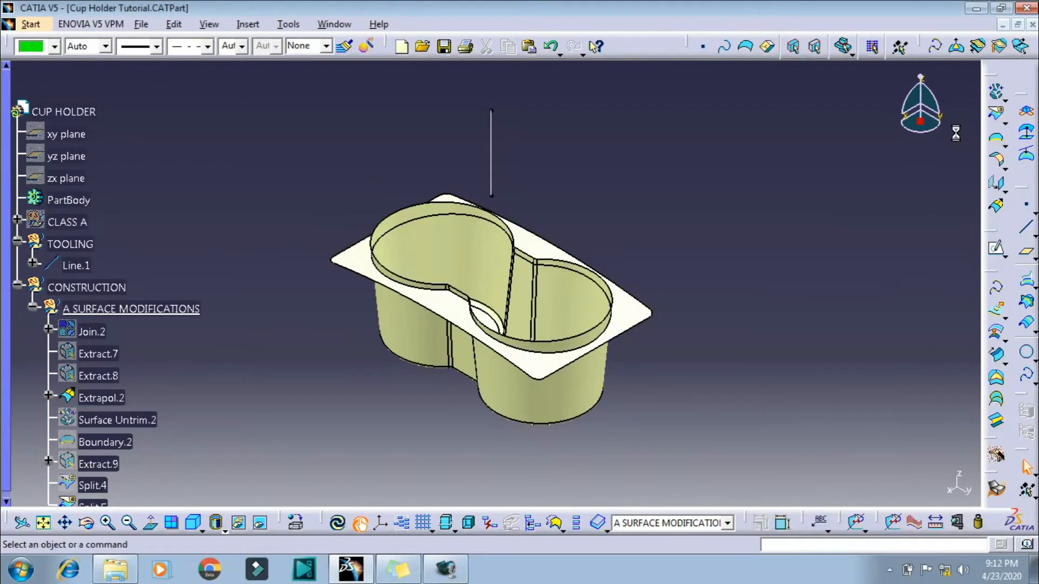
# - Split Extrapol.2 with the flange surface Split.5, removing the pocket wall portion above the flange
pyautogui.click(995, 112)
pyautogui.click(579, 316)
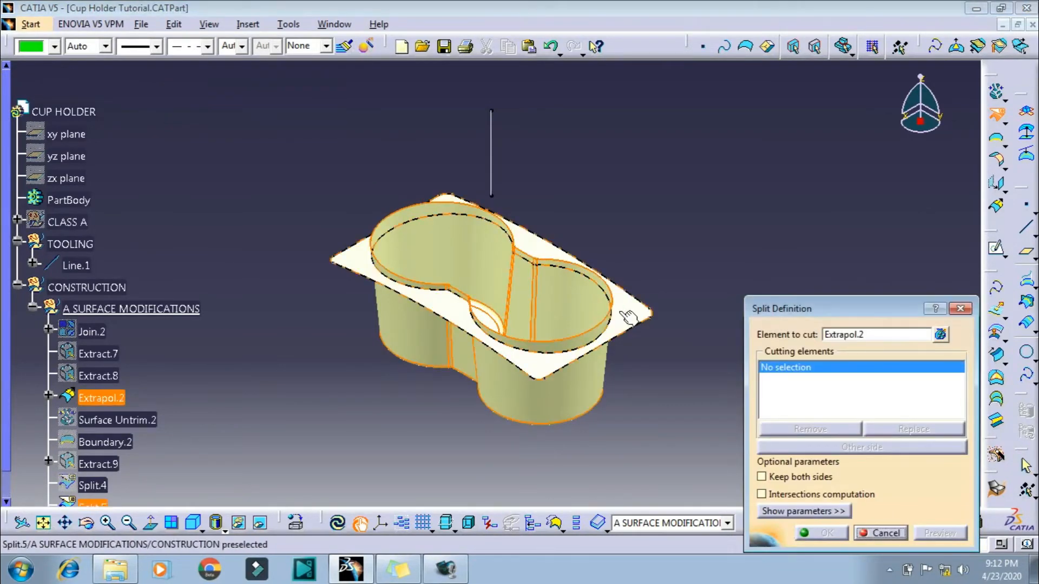
pyautogui.click(634, 318)
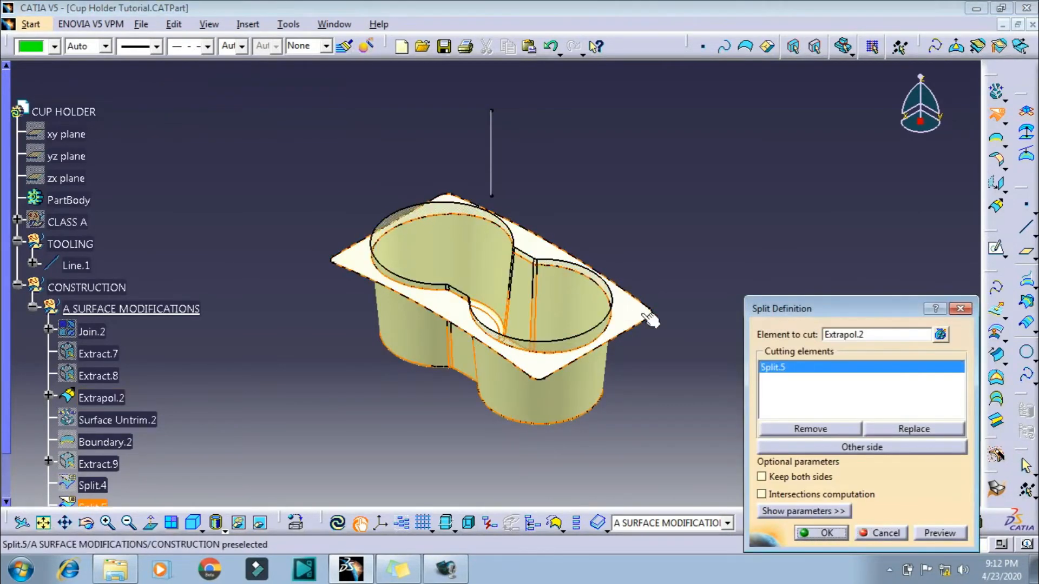
pyautogui.click(826, 533)
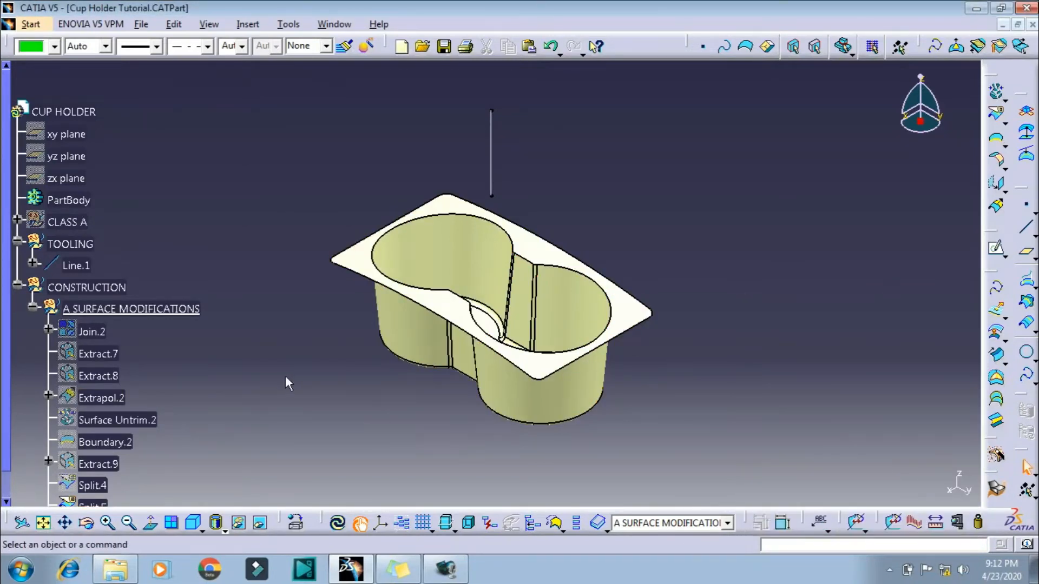
# - Show Join.2 briefly to compare it with the split surfaces, and hide it again
pyautogui.click(92, 332)
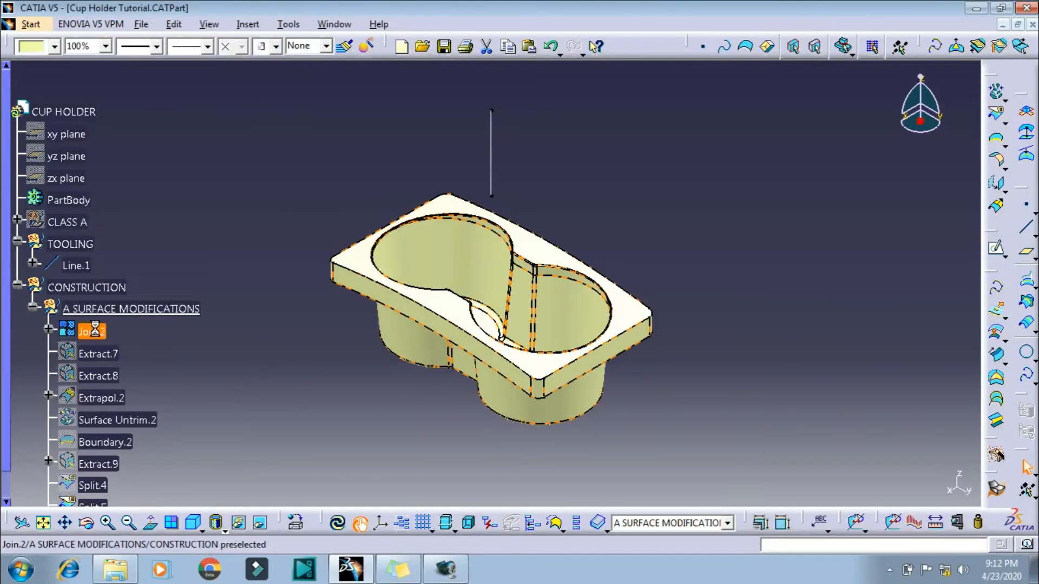
pyautogui.hotkey('ctrl', 'h')
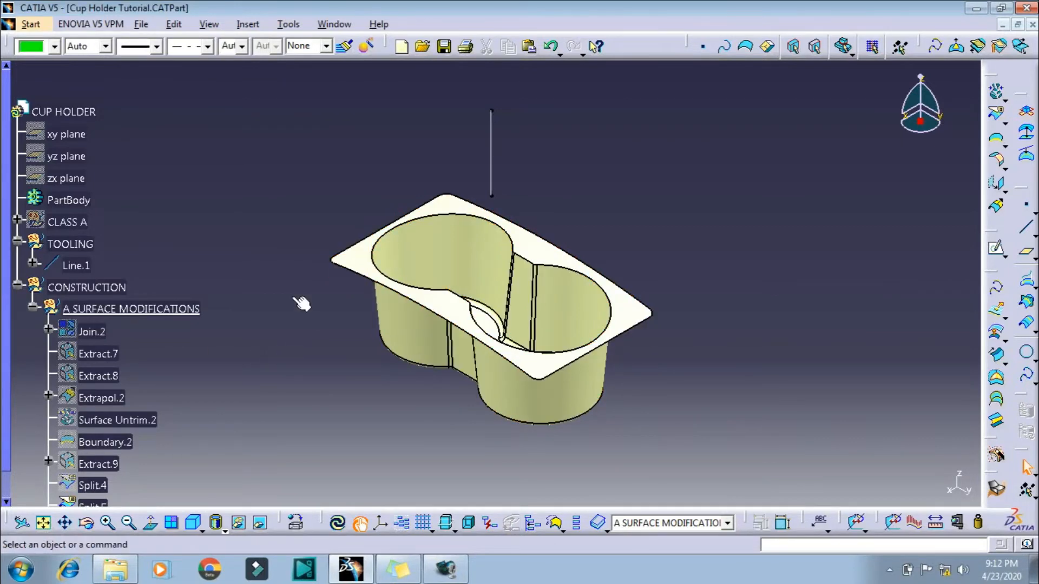
pyautogui.scroll(-3, 309, 276)
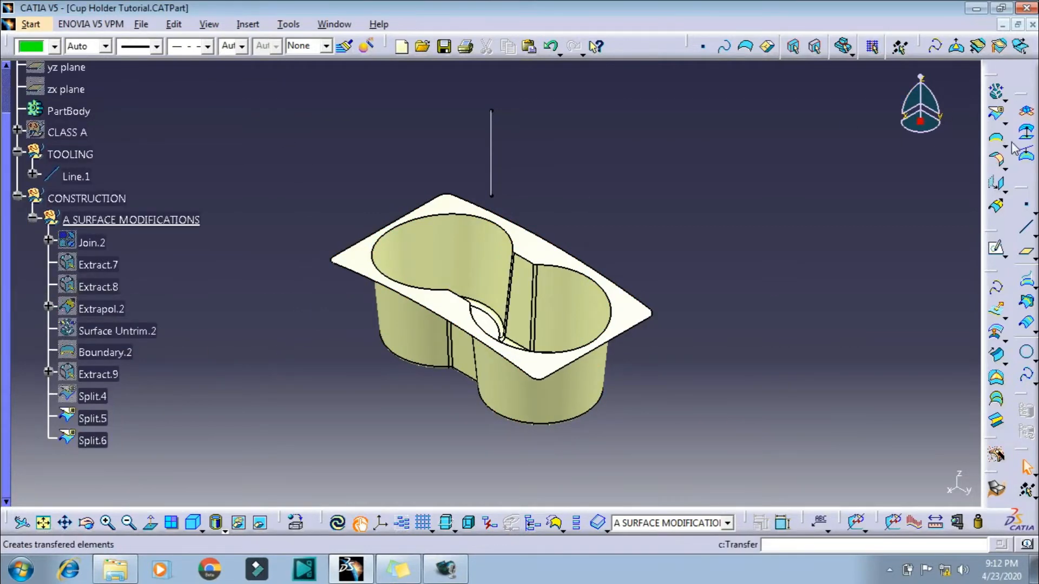
# - Extract the outer edge loop of Split.5 with point continuity propagation
pyautogui.click(1004, 164)
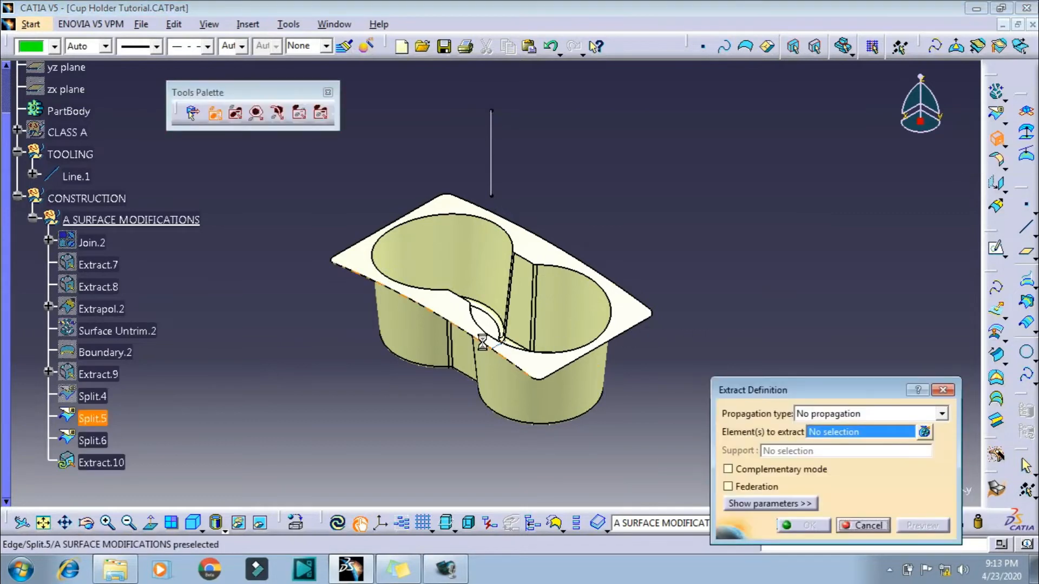
pyautogui.click(431, 309)
pyautogui.click(846, 417)
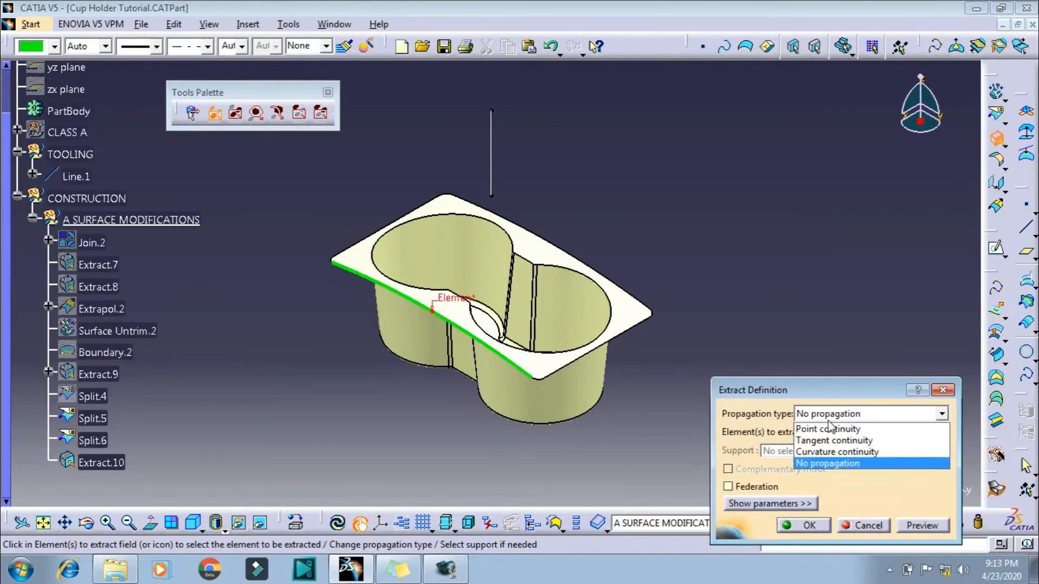
pyautogui.click(816, 426)
pyautogui.click(807, 528)
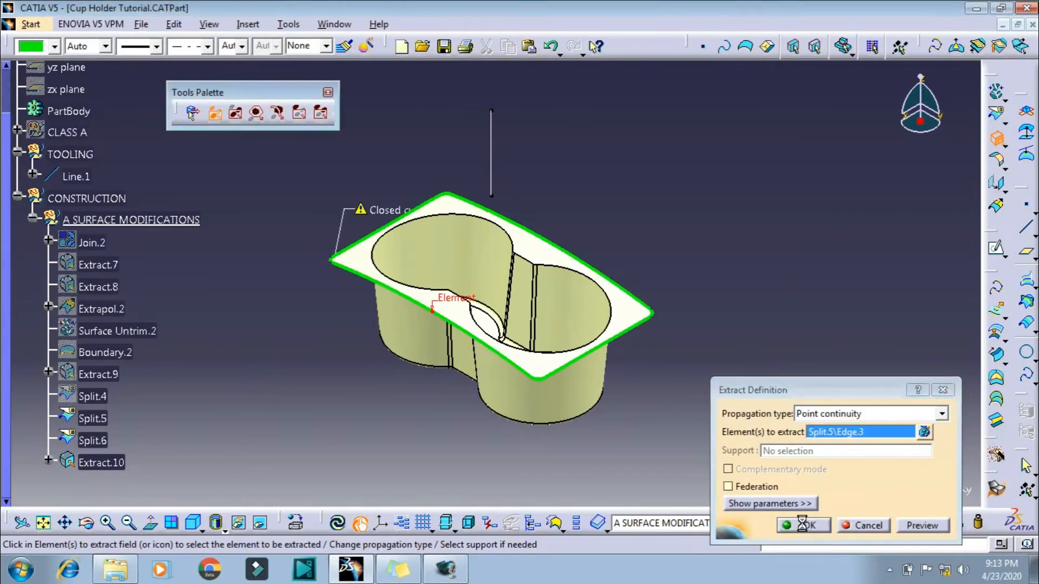
# - Set up a line-profile sweep with draft direction, using Extract.10 as guide curve, Line.1 as direction and a 10deg angle
pyautogui.click(996, 354)
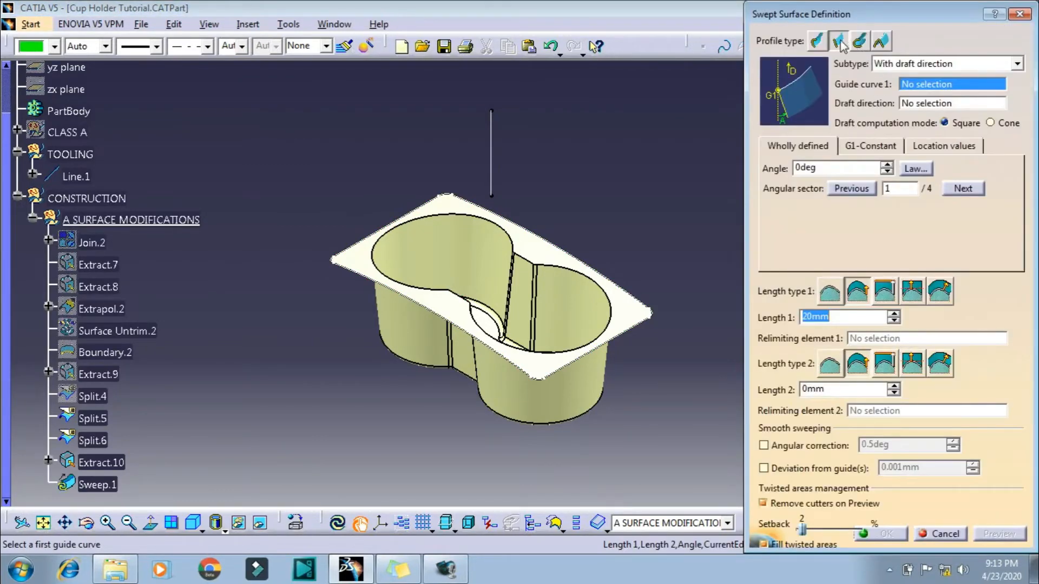
pyautogui.click(600, 343)
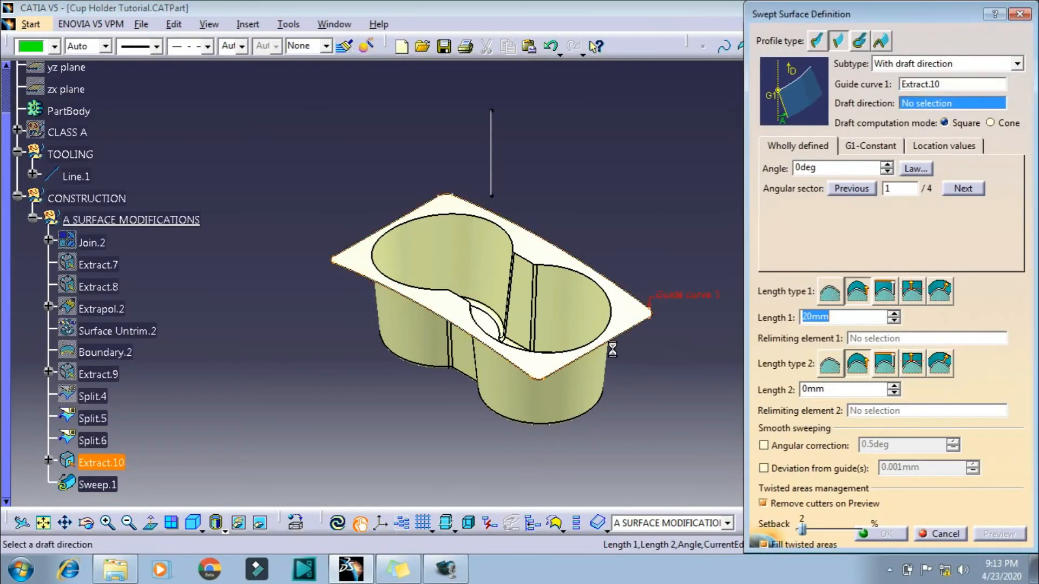
pyautogui.click(502, 160)
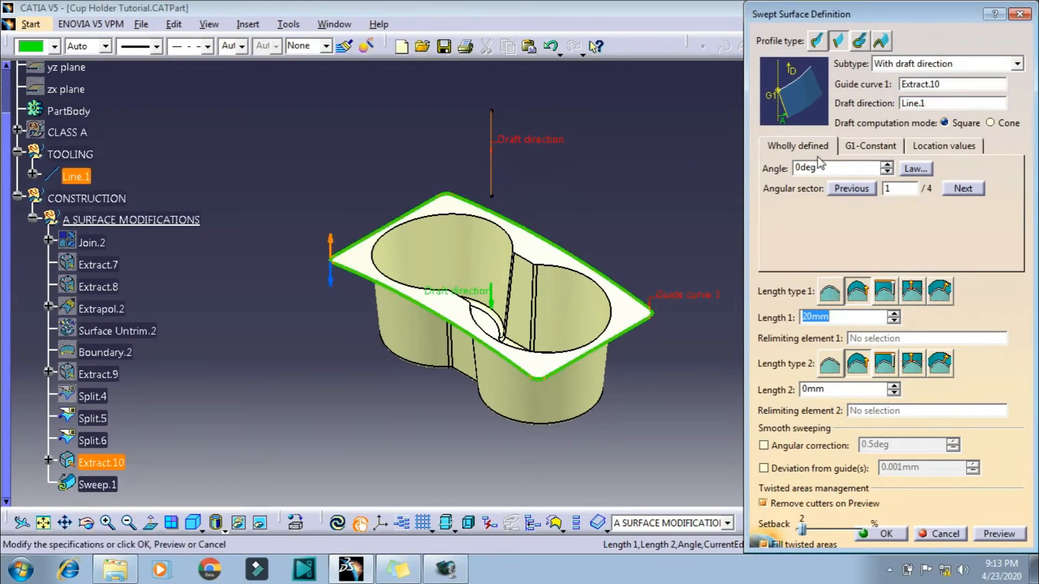
pyautogui.moveTo(820, 165); pyautogui.dragTo(779, 170)
pyautogui.write('10')
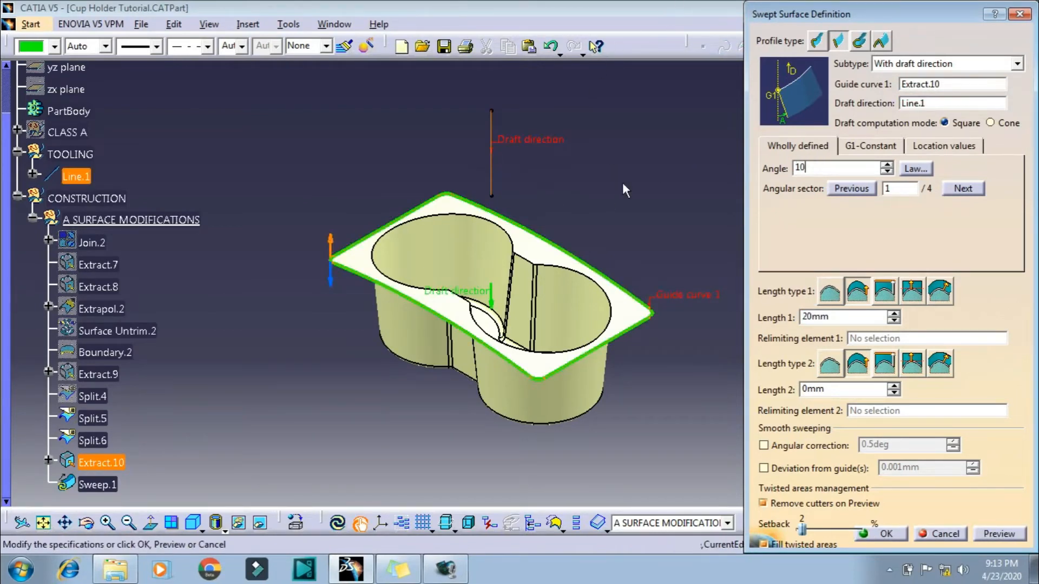
pyautogui.press('Return')
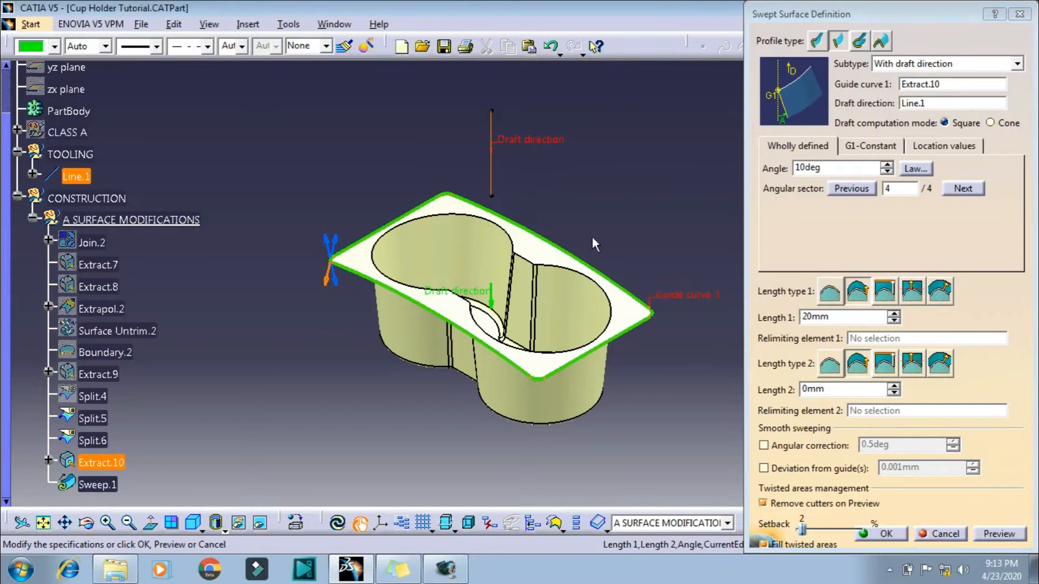
# - Set the sweep's draft angle to 1deg and create the 20mm long surface
pyautogui.doubleClick(838, 167)
pyautogui.write('1')
pyautogui.press('Return')
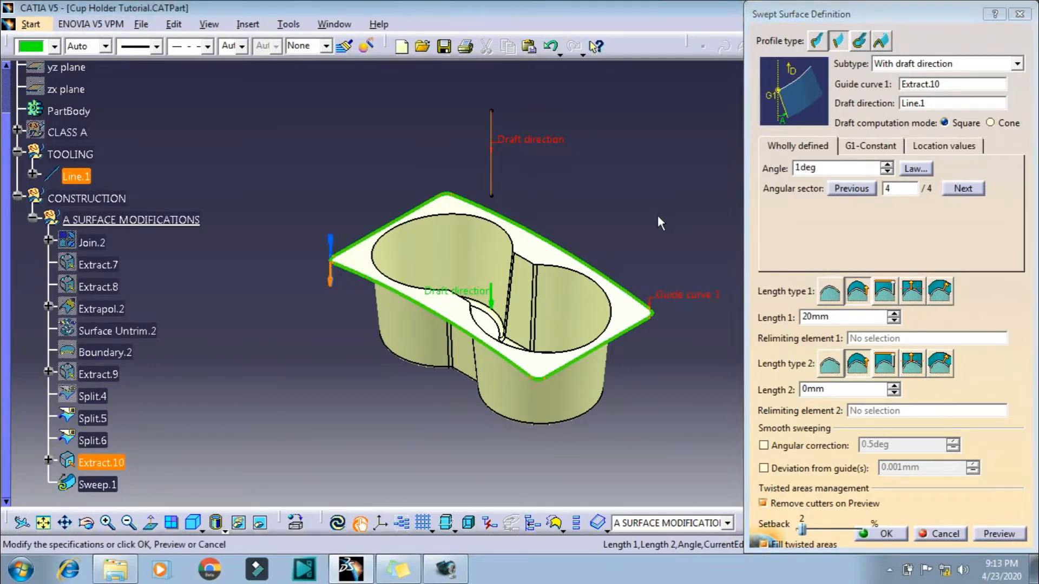
pyautogui.click(999, 533)
pyautogui.click(884, 535)
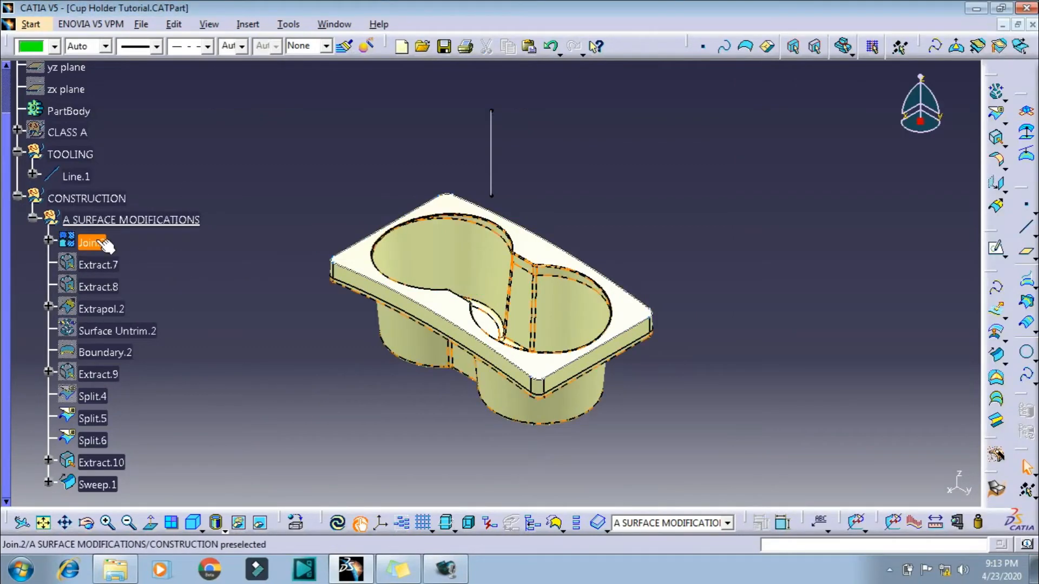
# - Measure Join.2's vertical edge at the corner of the outer flange wall, near its lower end
pyautogui.moveTo(319, 303); pyautogui.dragTo(399, 314, button='middle')
pyautogui.scroll(2, 431, 127)
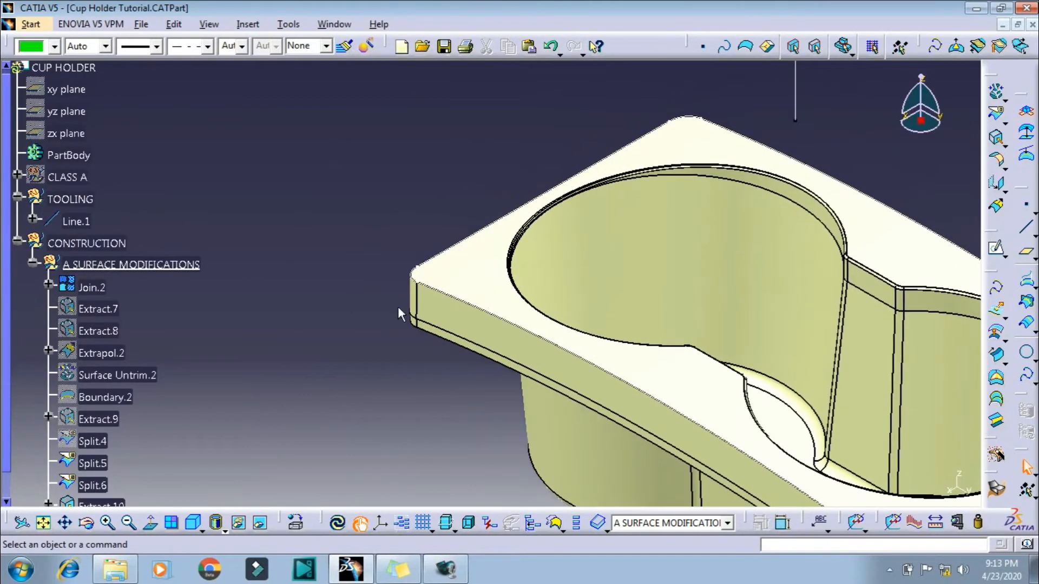
pyautogui.click(957, 523)
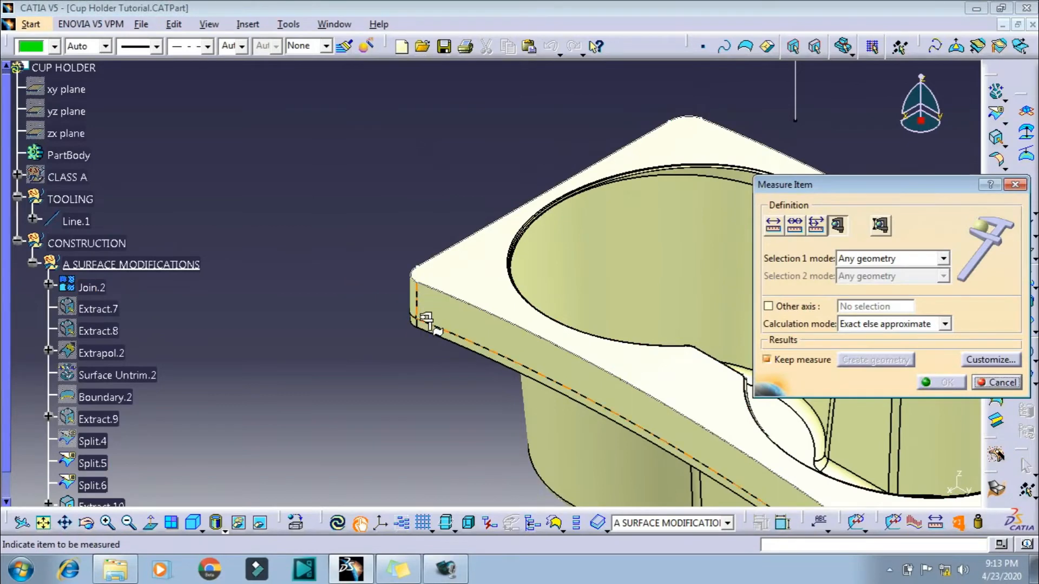
pyautogui.keyDown('ctrl'); pyautogui.moveTo(421, 327); pyautogui.dragTo(336, 383, button='middle'); pyautogui.keyUp('ctrl')
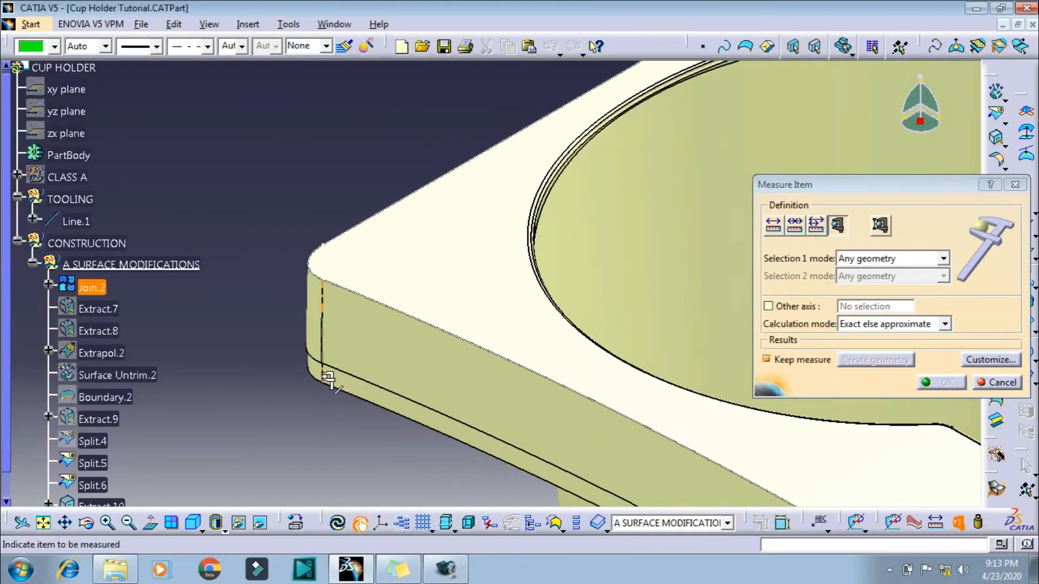
pyautogui.click(320, 375)
pyautogui.click(1017, 429)
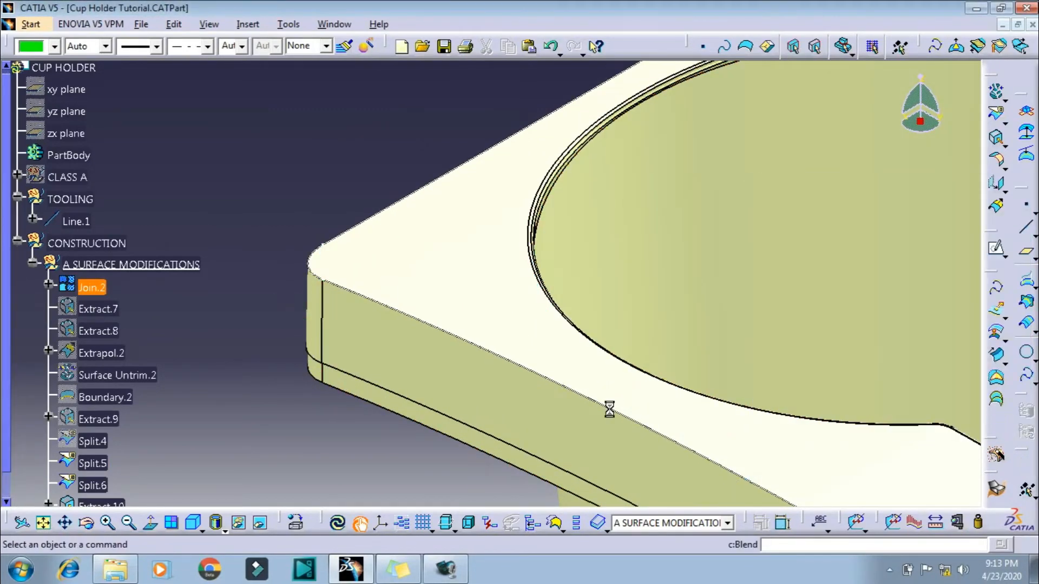
pyautogui.keyDown('ctrl'); pyautogui.moveTo(389, 309); pyautogui.dragTo(446, 280, button='middle'); pyautogui.keyUp('ctrl')
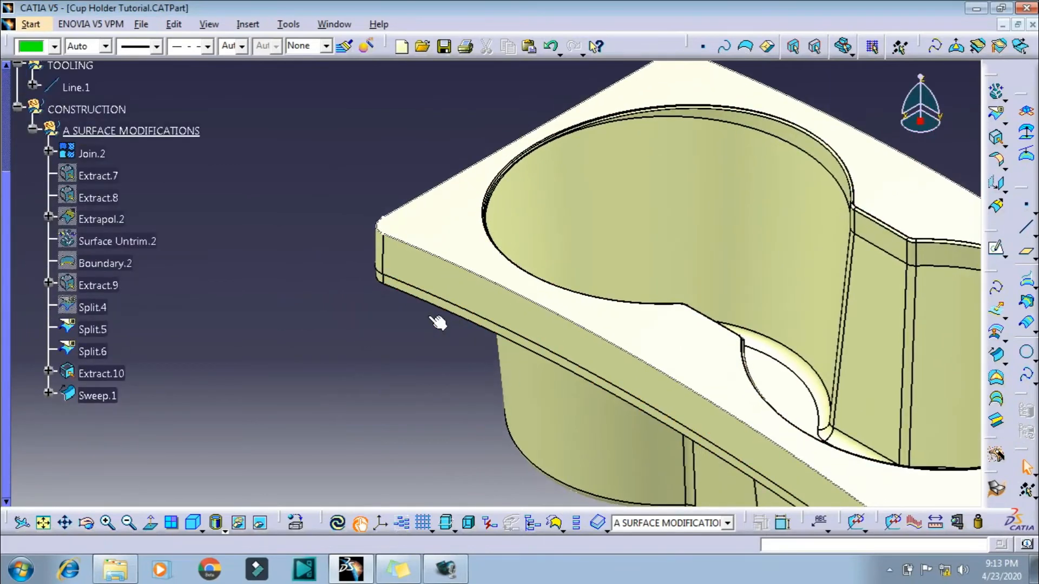
# - Increase Sweep.1's length to match the height of Join.2's outer wall
pyautogui.doubleClick(98, 395)
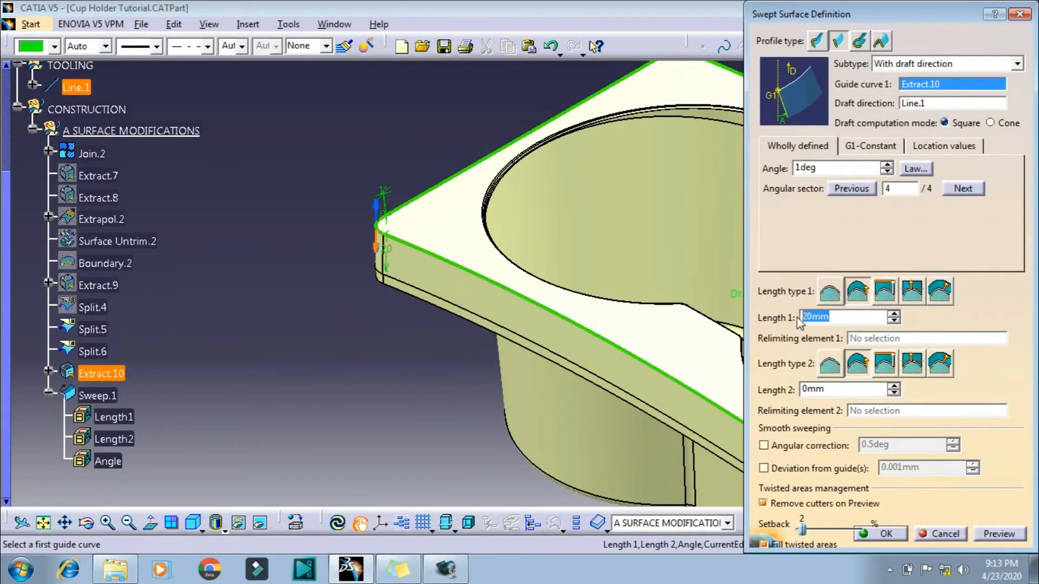
pyautogui.press('Return')
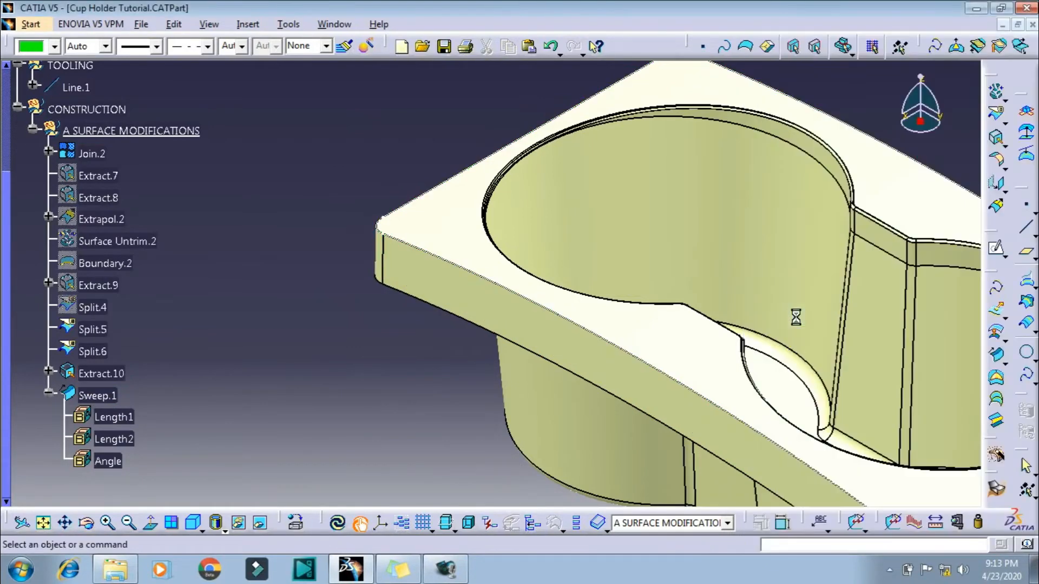
# - Hide Join.2 and Extract.10, and collapse the Sweep.1 branch in the tree
pyautogui.scroll(2, 287, 306)
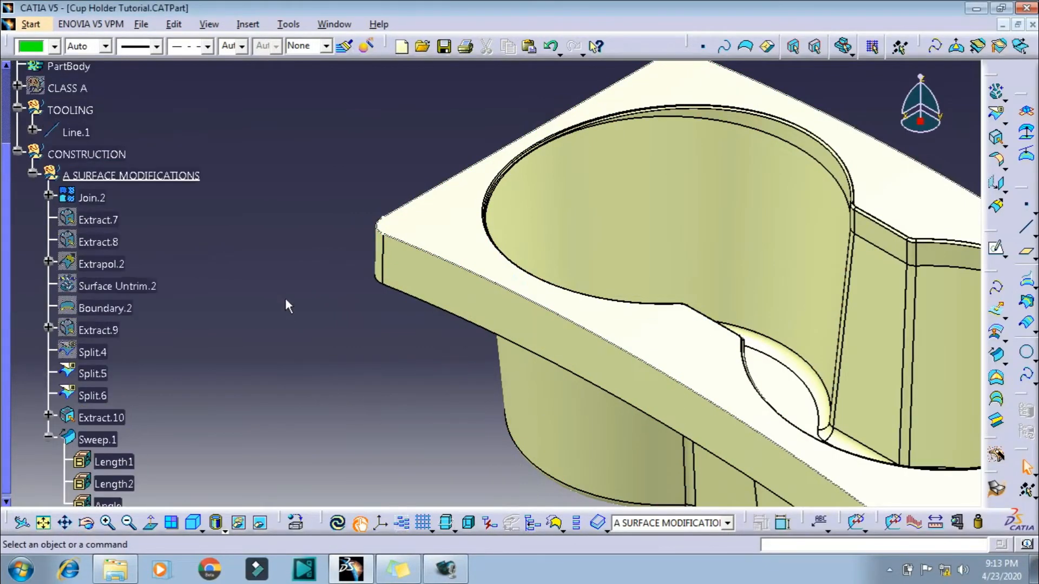
pyautogui.click(90, 198)
pyautogui.click(103, 417)
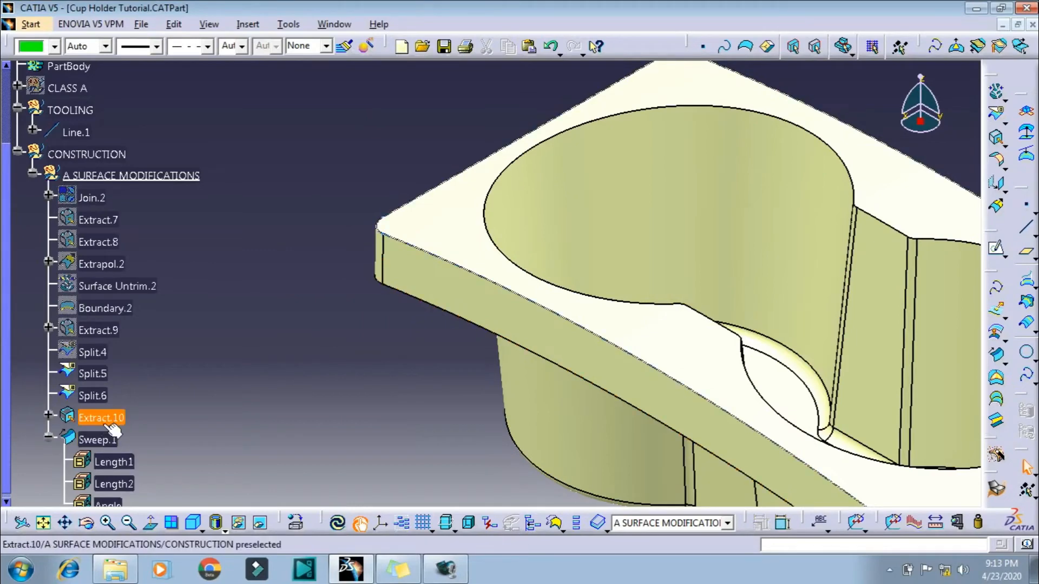
pyautogui.rightClick(108, 411)
pyautogui.click(184, 151)
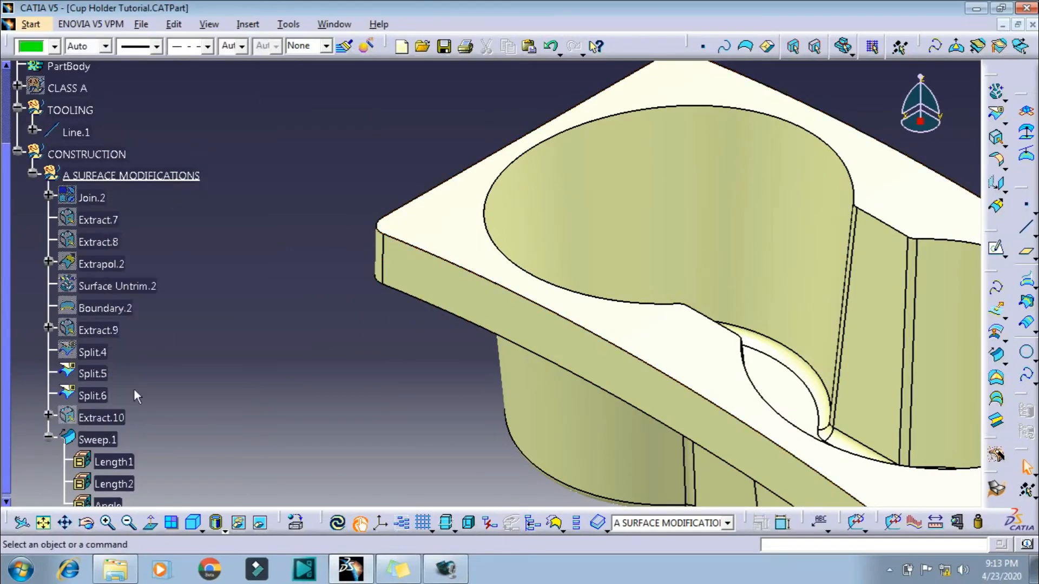
pyautogui.click(48, 439)
# - Join Split.6, Split.5 and Sweep.1 into one surface with connexity checking and a 0.001mm merging distance
pyautogui.moveTo(377, 344); pyautogui.dragTo(433, 431, button='middle')
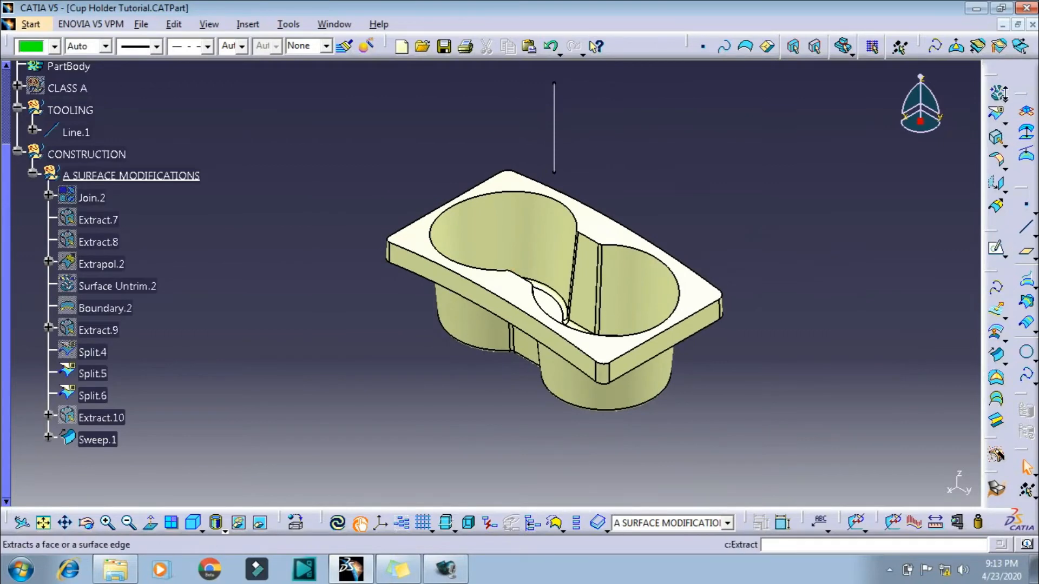
pyautogui.click(1003, 98)
pyautogui.click(938, 106)
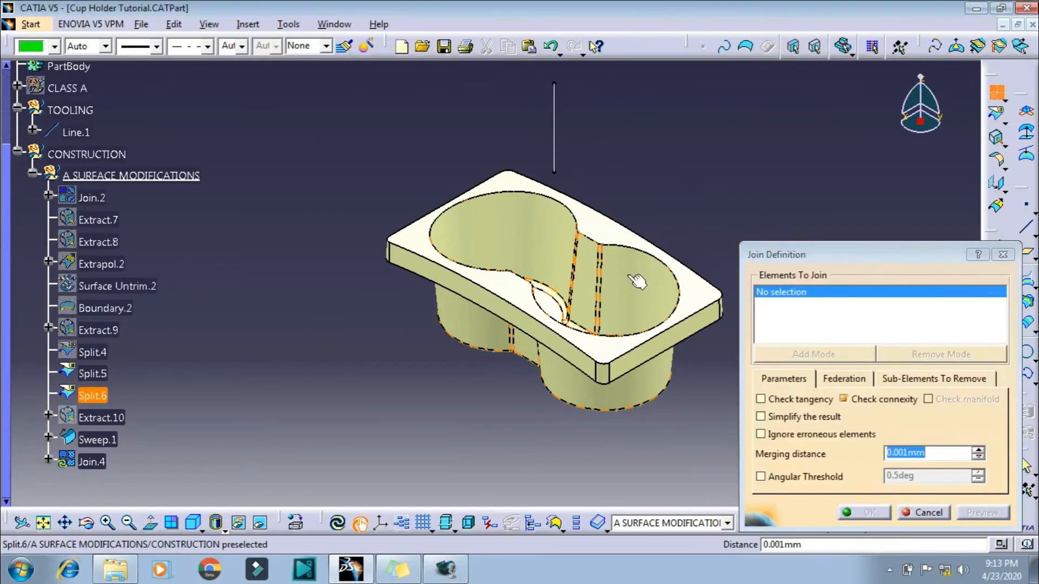
pyautogui.click(92, 395)
pyautogui.click(92, 373)
pyautogui.click(674, 349)
pyautogui.click(974, 518)
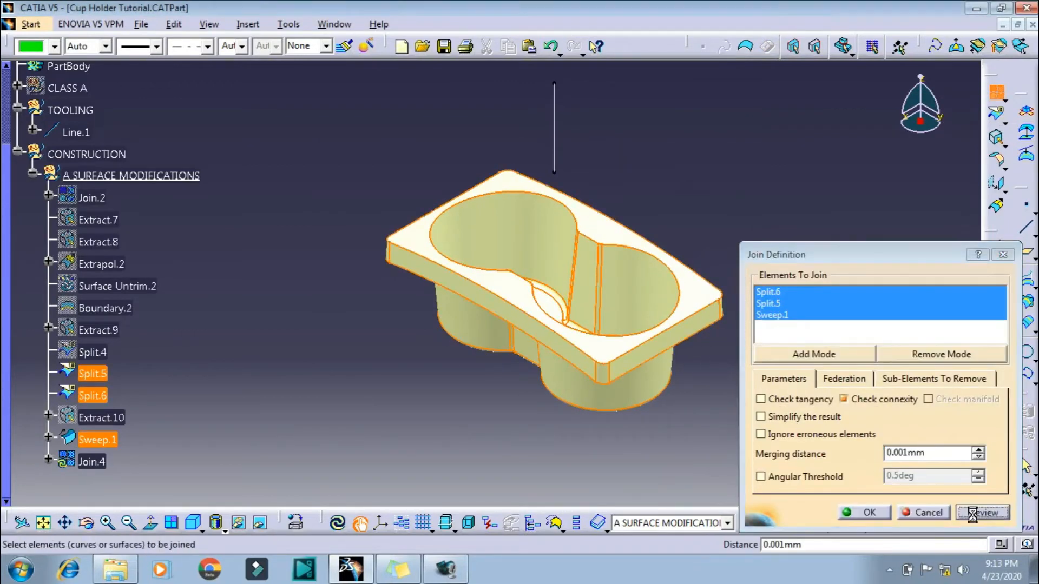
pyautogui.click(862, 514)
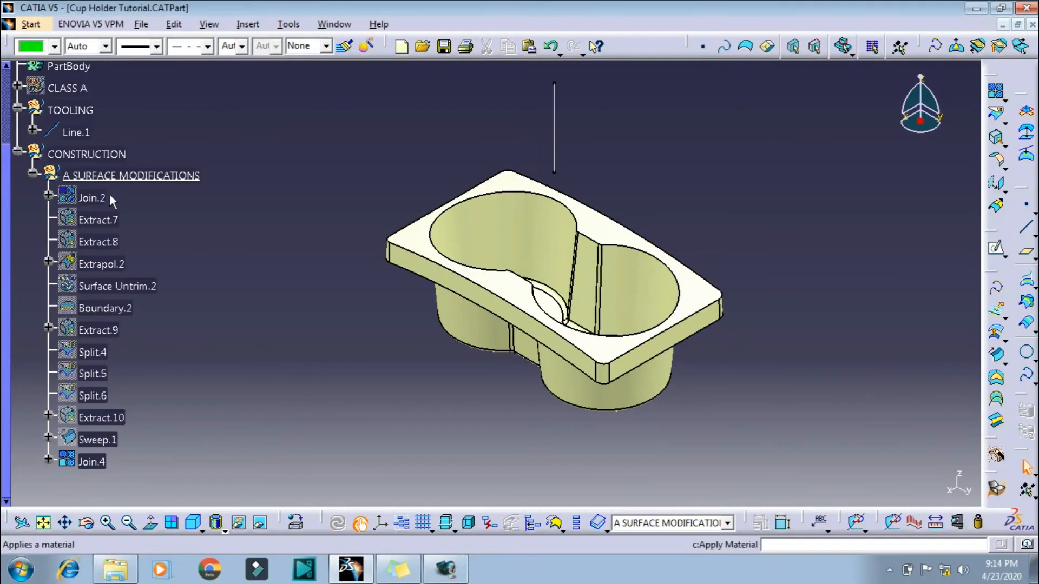
# - Display the model in shading with material and switch to the Part Design workbench
pyautogui.click(219, 523)
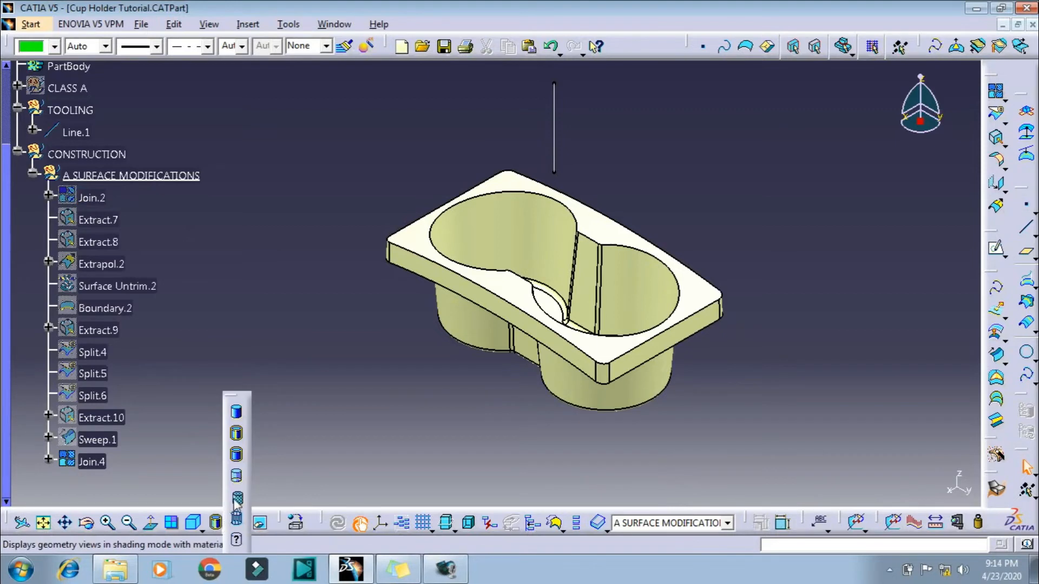
pyautogui.click(233, 401)
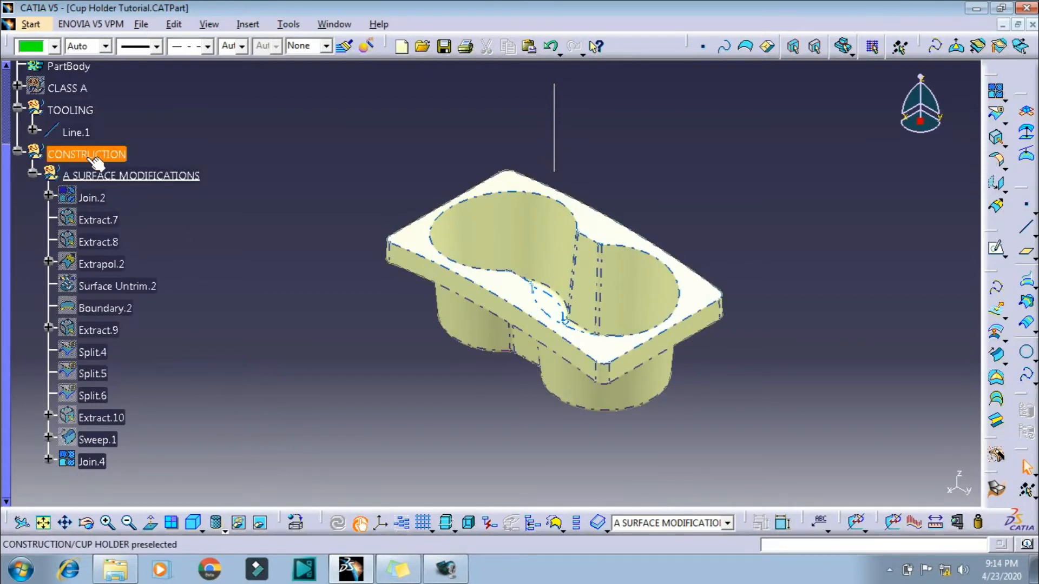
pyautogui.scroll(2, 92, 157)
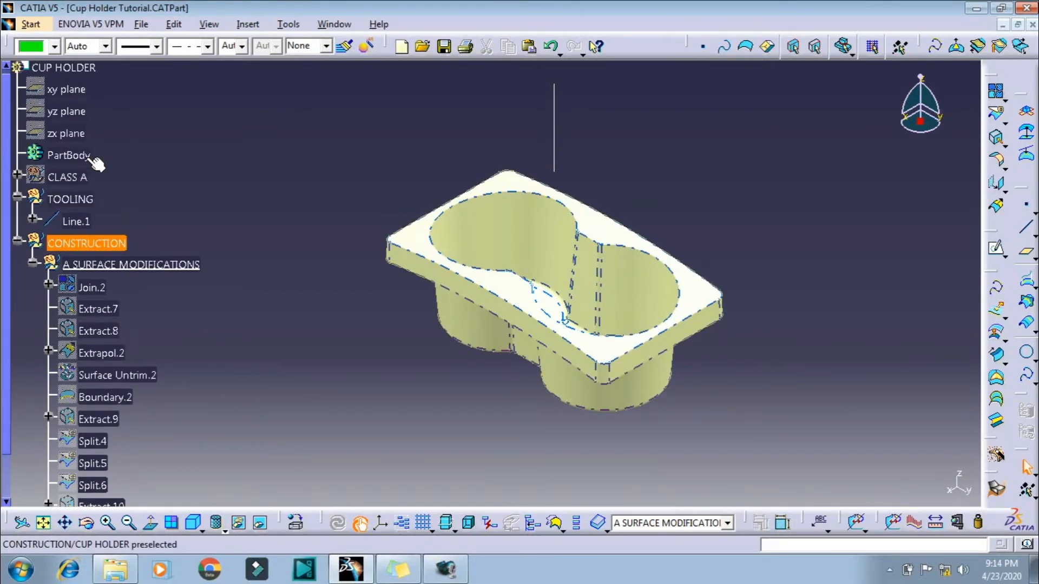
pyautogui.click(38, 24)
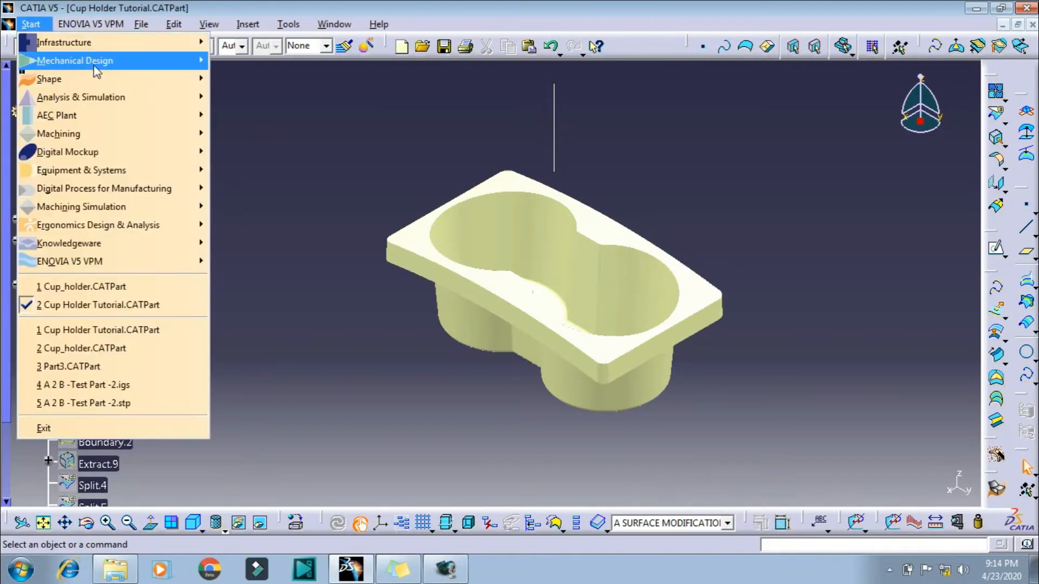
pyautogui.moveTo(95, 65)
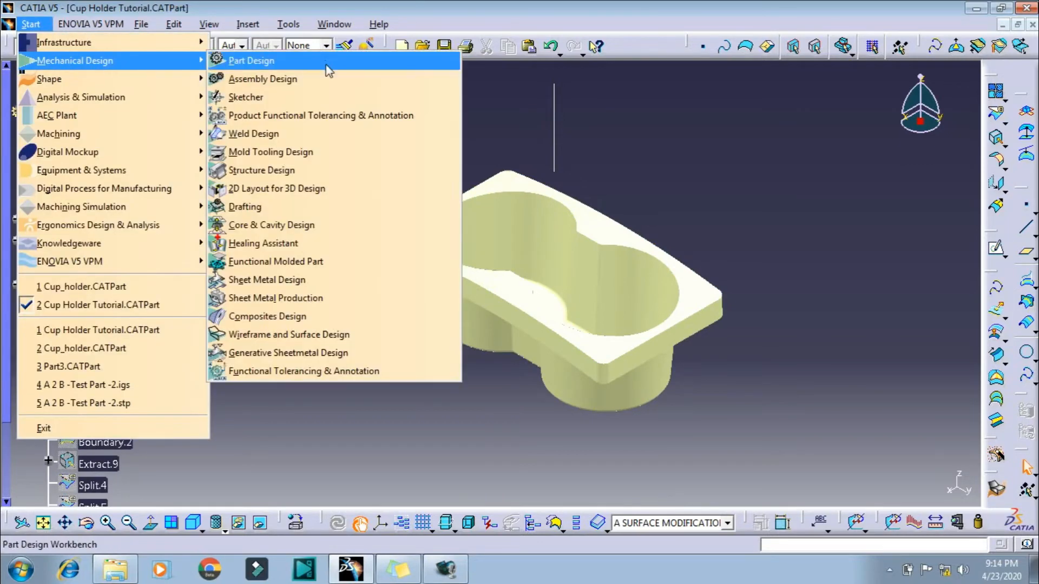
pyautogui.click(298, 62)
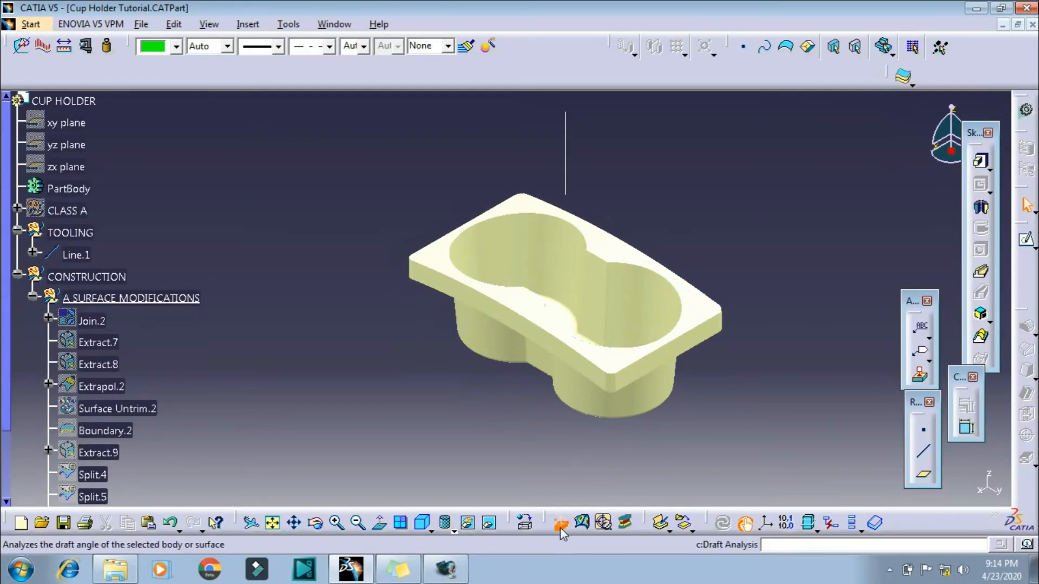
# - Start a draft analysis of Join.4 with the compass placed on Line.1 as the draft direction
pyautogui.click(561, 522)
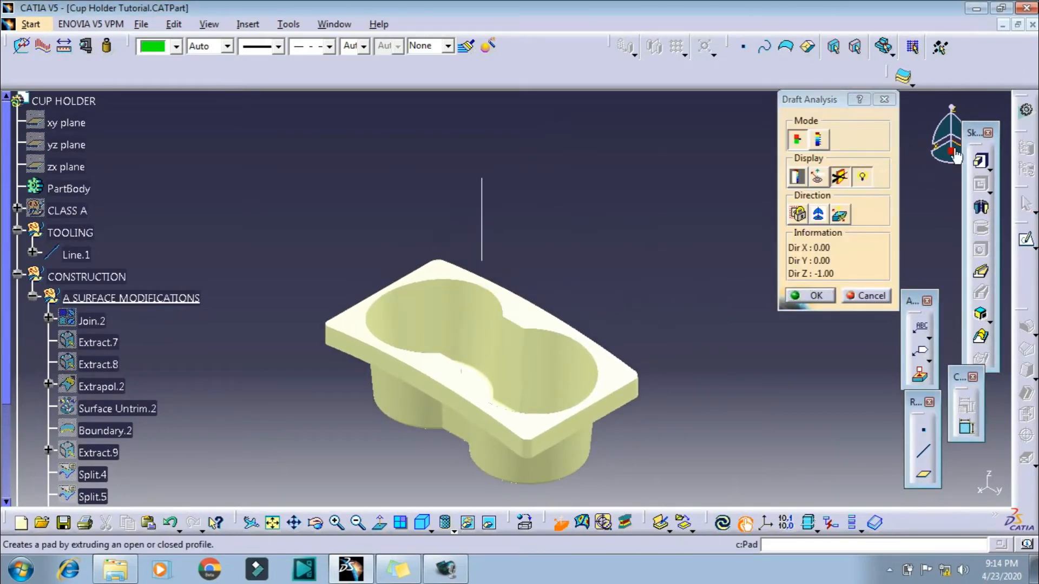
pyautogui.click(481, 239)
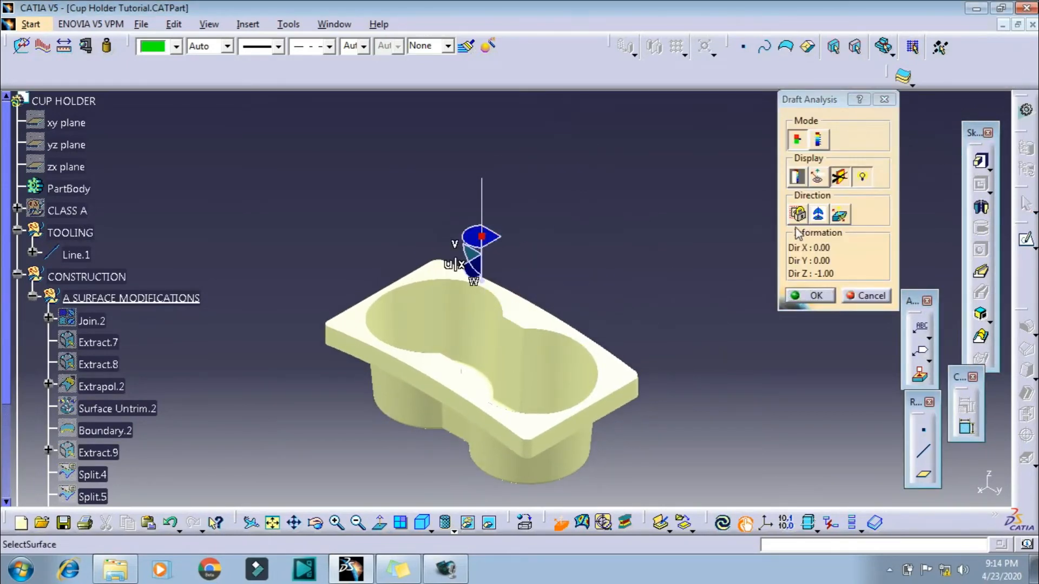
pyautogui.moveTo(481, 244); pyautogui.dragTo(483, 212)
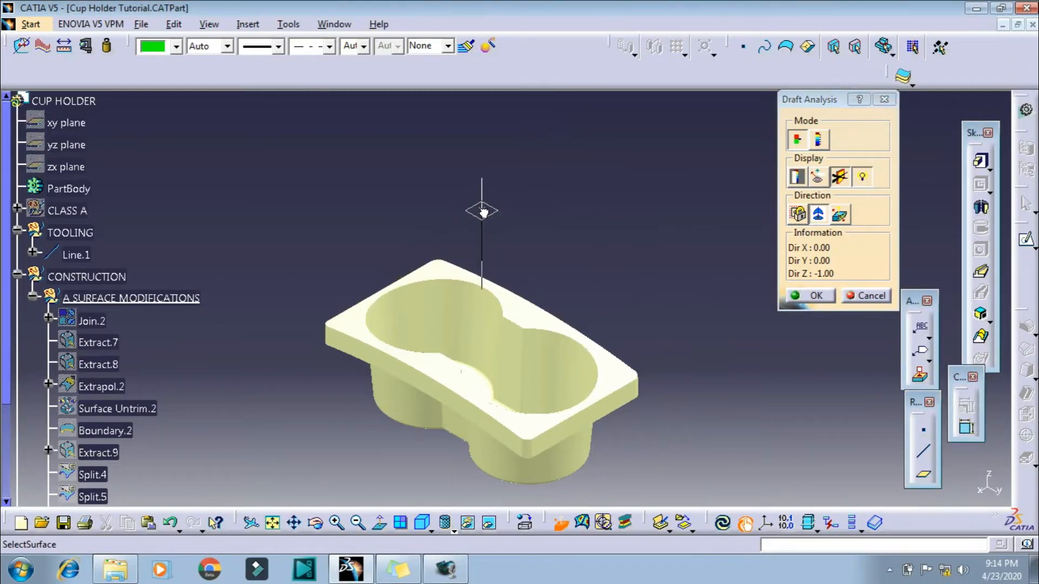
pyautogui.moveTo(510, 389); pyautogui.dragTo(595, 246, button='middle')
pyautogui.moveTo(527, 315); pyautogui.dragTo(573, 233, button='middle')
# - Check the draft angles of the pocket and outer flange walls with on-the-fly analysis, and accept the draft analysis
pyautogui.click(819, 175)
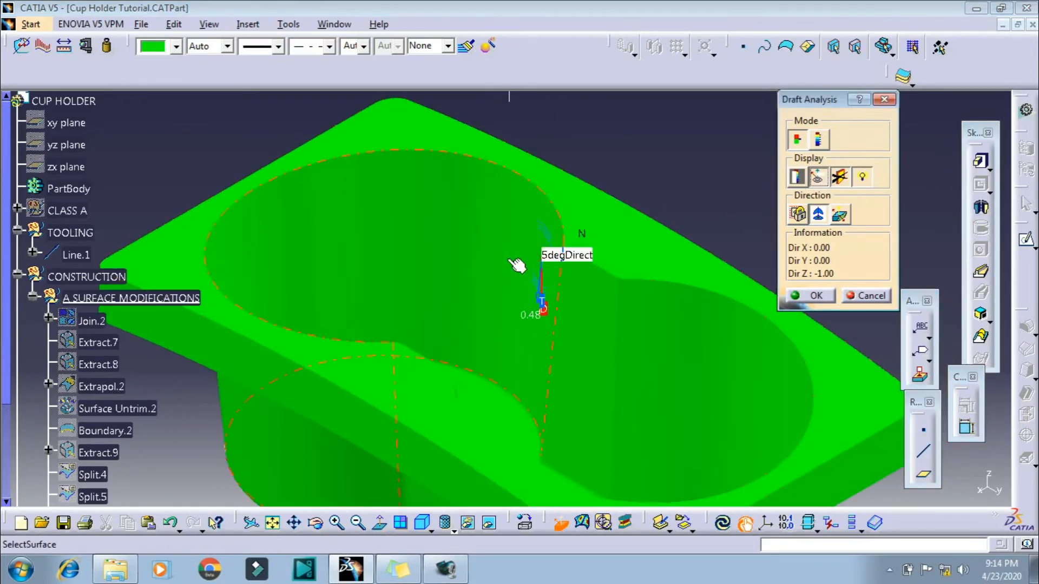
pyautogui.moveTo(454, 422); pyautogui.dragTo(451, 270, button='middle')
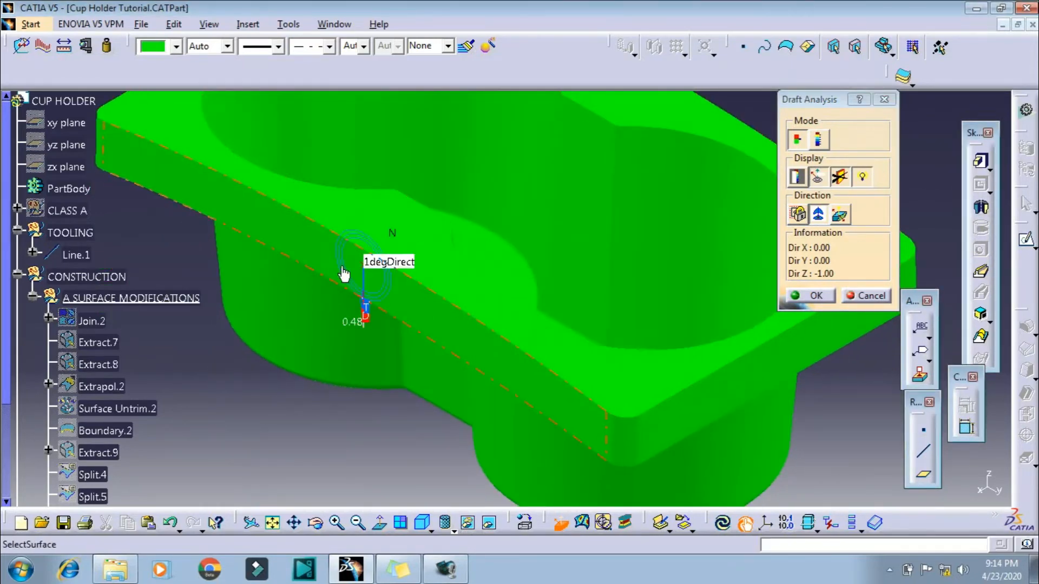
pyautogui.moveTo(572, 264); pyautogui.dragTo(577, 325, button='middle')
pyautogui.click(816, 180)
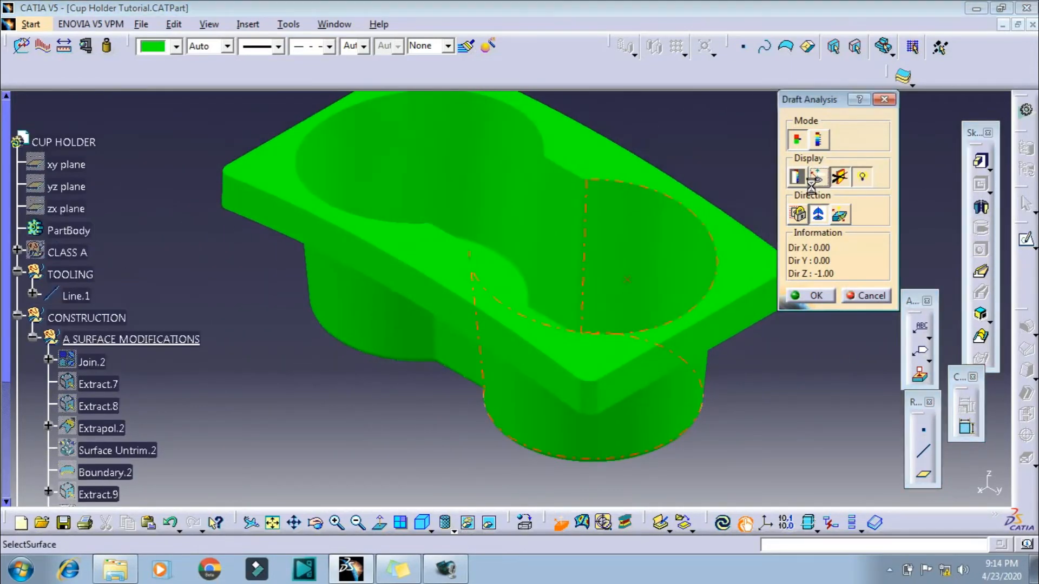
pyautogui.moveTo(524, 255); pyautogui.dragTo(486, 453, button='middle')
pyautogui.click(802, 297)
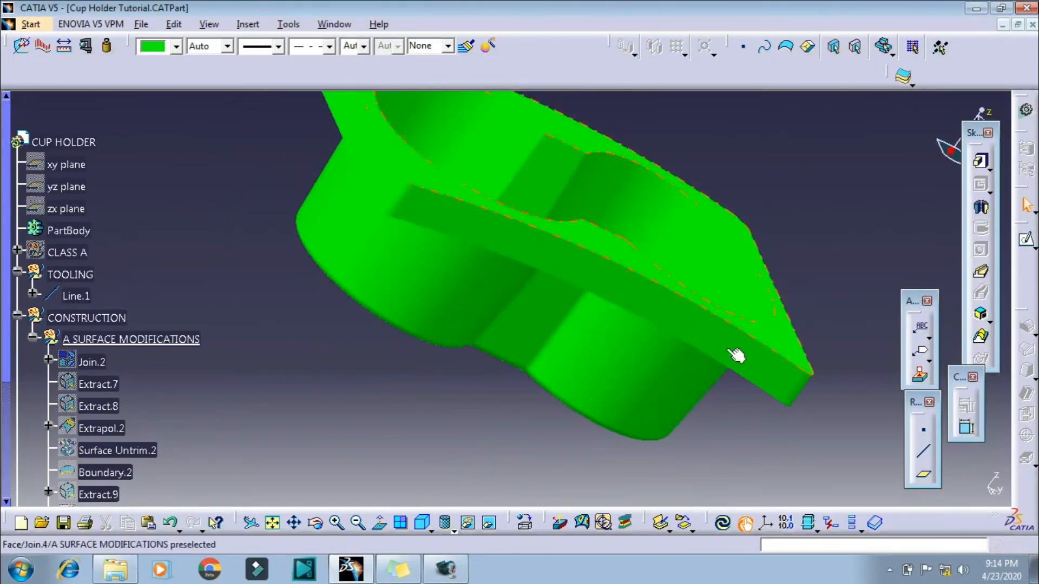
pyautogui.click(423, 524)
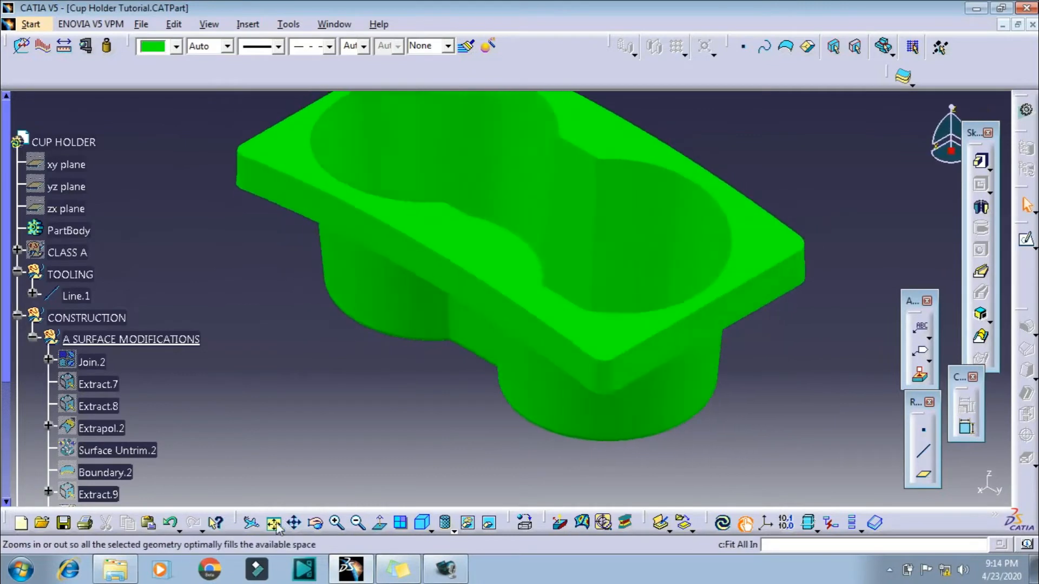
pyautogui.click(275, 525)
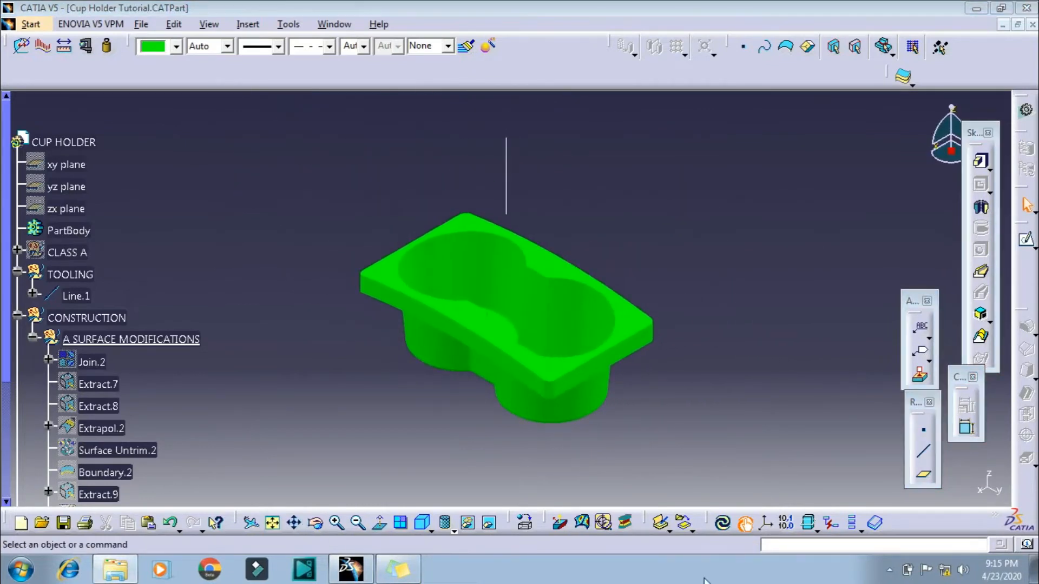
# - Display the model in shading with edges and return to the Generative Shape Design workbench
pyautogui.click(452, 529)
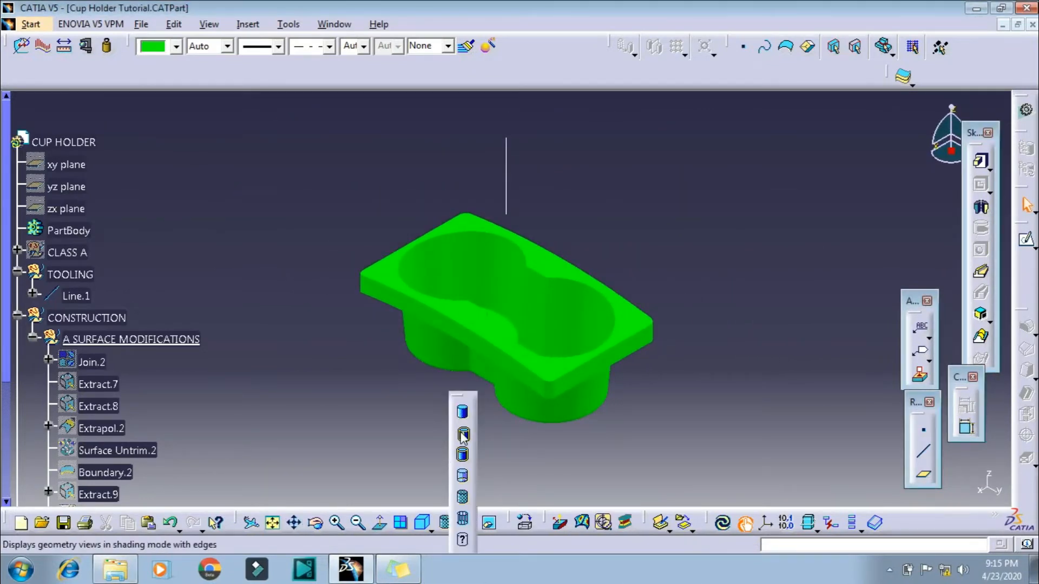
pyautogui.click(463, 436)
pyautogui.moveTo(385, 401)
pyautogui.mouseDown(button='middle')
pyautogui.moveTo(521, 290)
pyautogui.moveTo(514, 284)
pyautogui.mouseUp(button='middle')
pyautogui.scroll(-4, 86, 325)
pyautogui.click(91, 376)
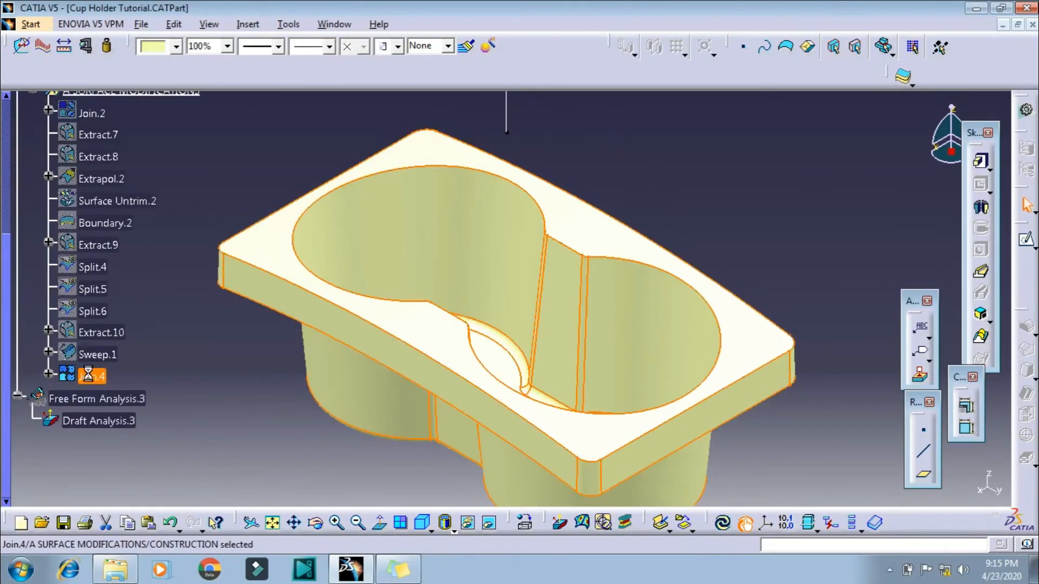
pyautogui.click(148, 96)
pyautogui.click(31, 24)
pyautogui.moveTo(49, 78)
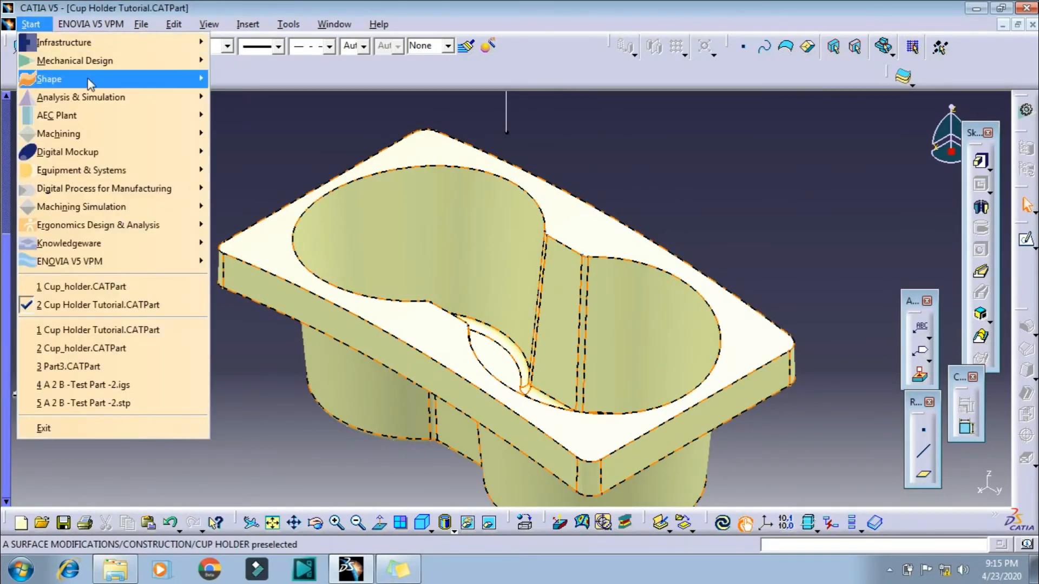
pyautogui.click(286, 188)
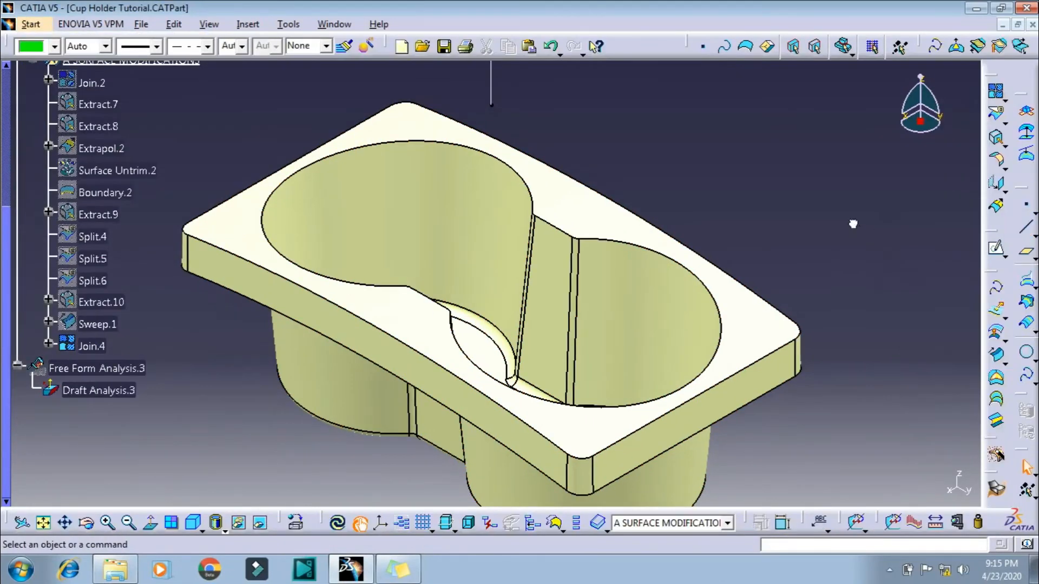
# - Fillet Join.4's upper pocket rim edge with a 3mm radius, using tangency selection and trimmed support
pyautogui.moveTo(893, 271); pyautogui.dragTo(926, 270, button='middle')
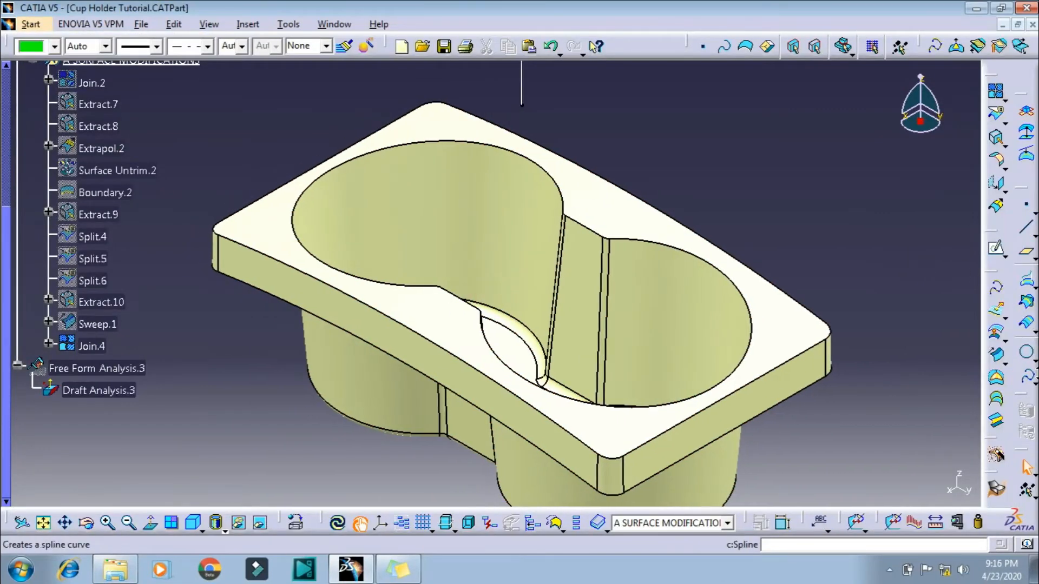
pyautogui.click(1003, 165)
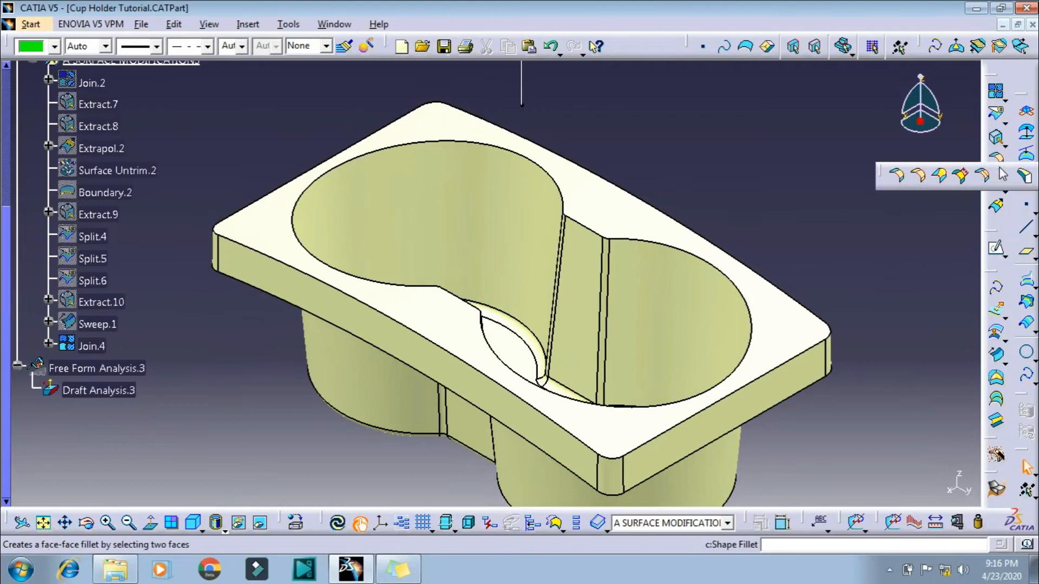
pyautogui.click(918, 175)
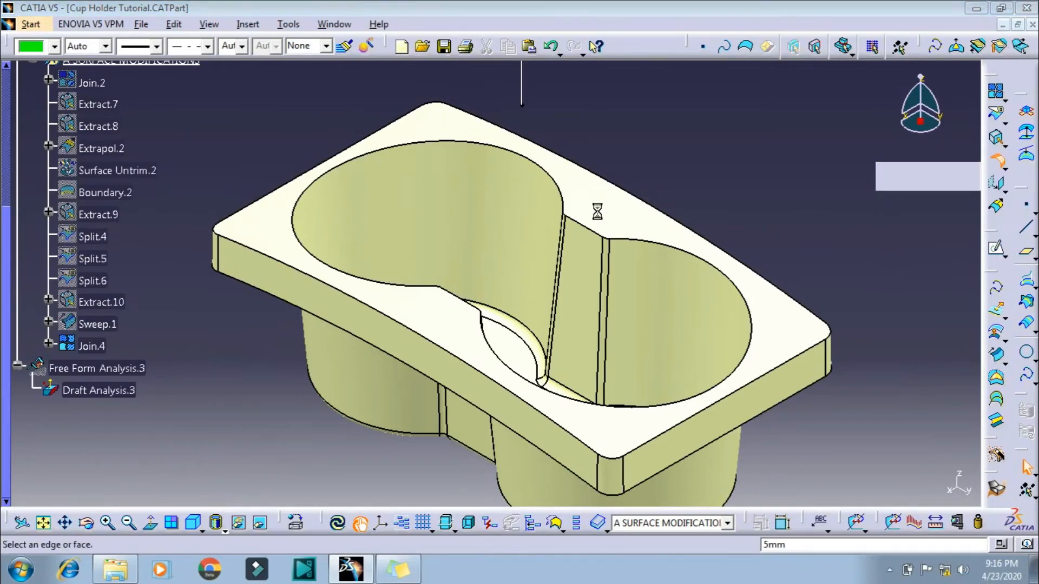
pyautogui.click(531, 162)
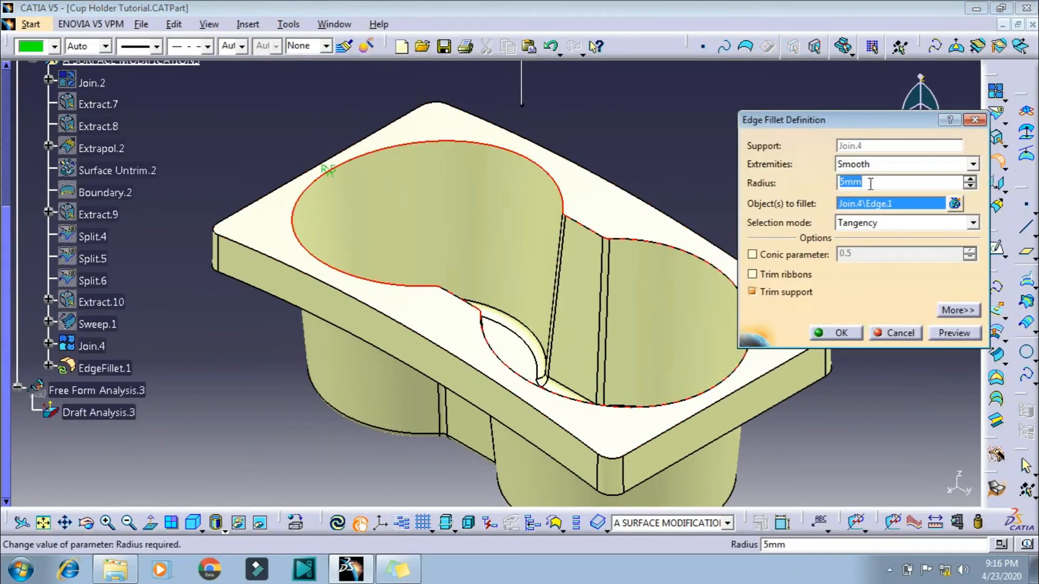
pyautogui.click(842, 182)
pyautogui.write('3')
pyautogui.press('Return')
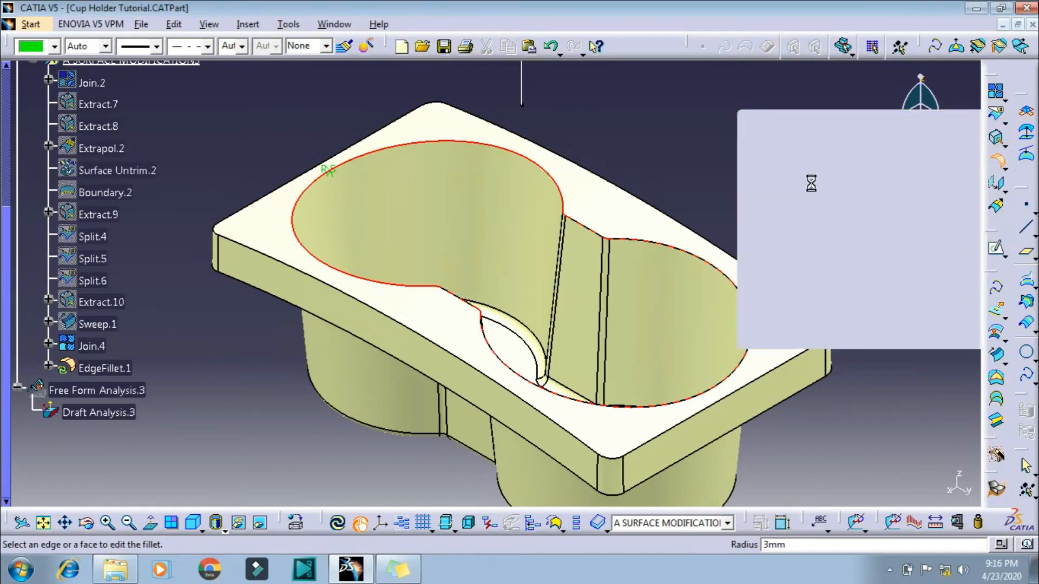
pyautogui.rightClick(599, 312)
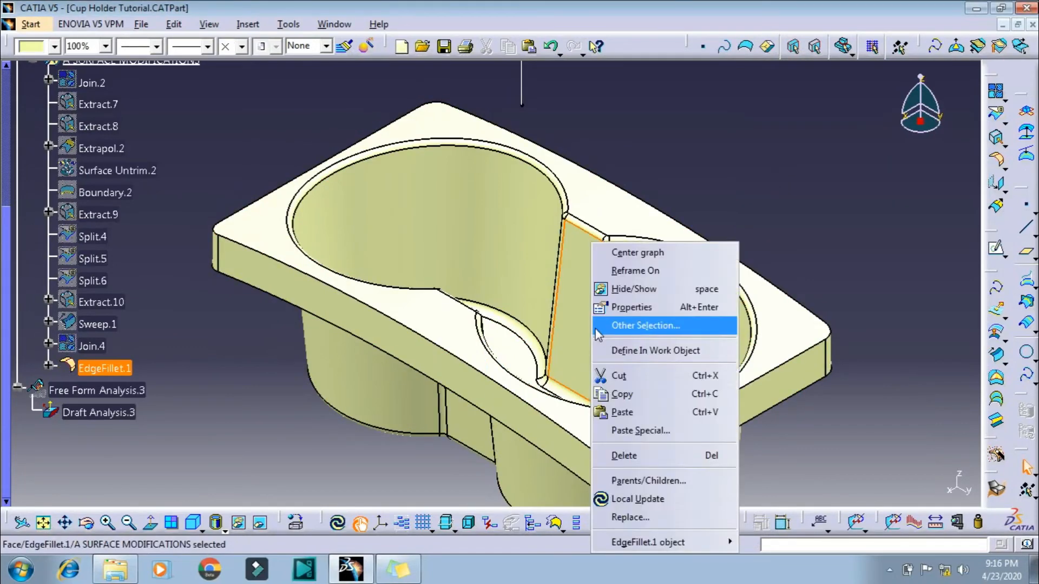
pyautogui.click(722, 252)
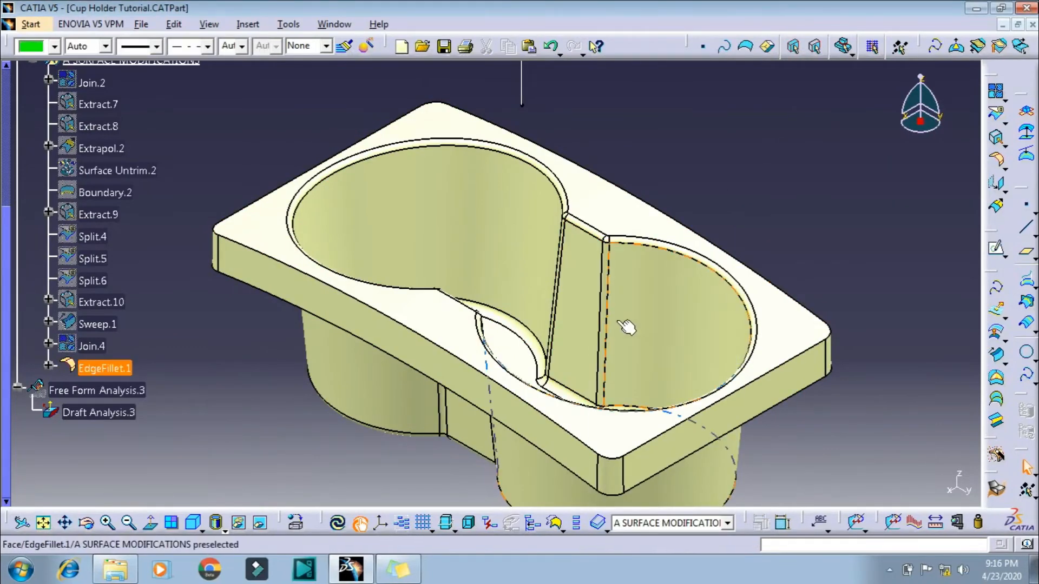
pyautogui.moveTo(625, 326); pyautogui.dragTo(624, 276, button='middle')
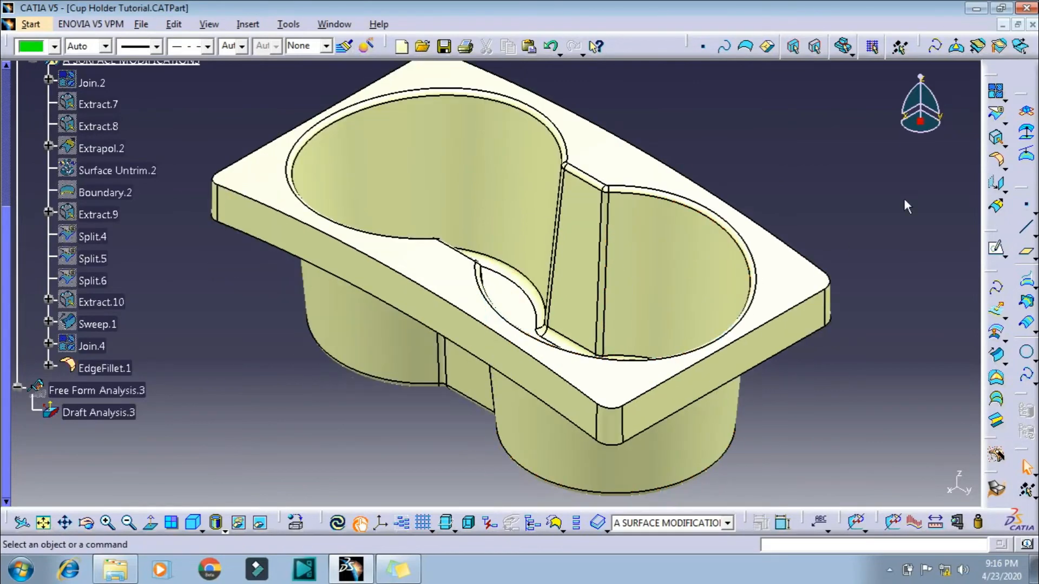
pyautogui.click(999, 160)
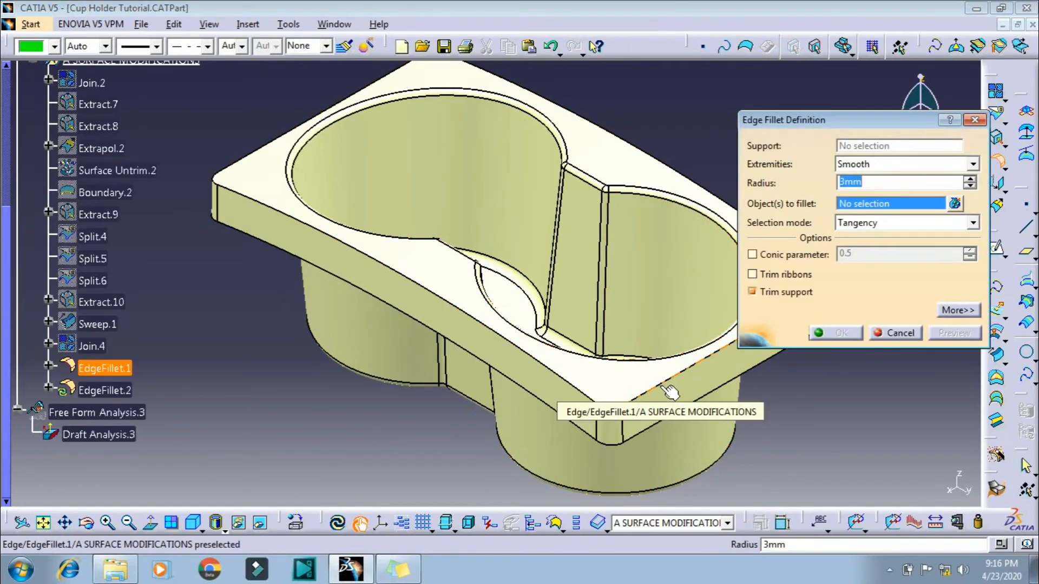
pyautogui.click(662, 386)
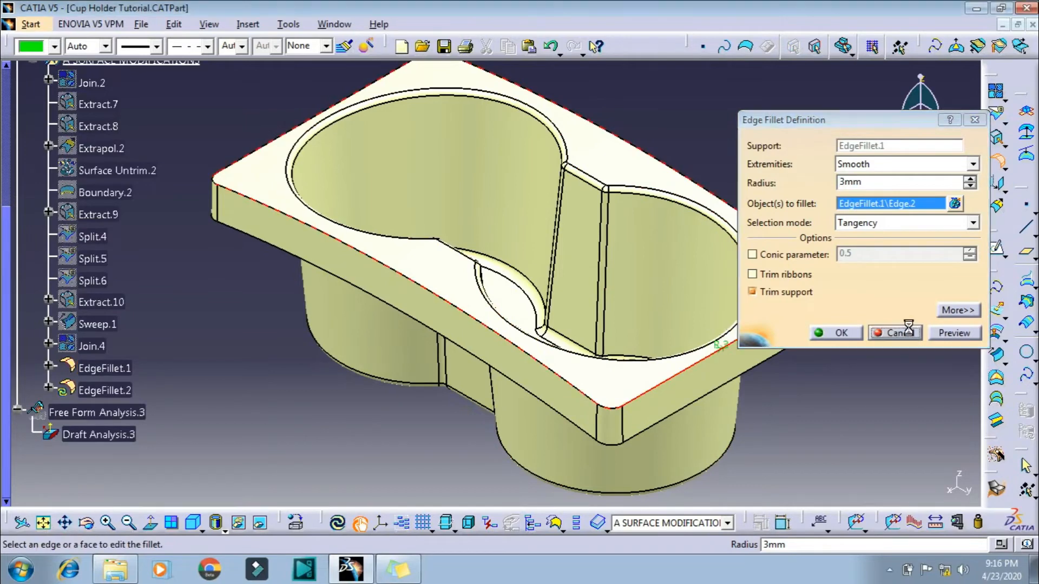
pyautogui.click(895, 332)
# - Edit EdgeFillet.1 to add the flange's outer upper perimeter edge to the 3mm fillet, and update the part
pyautogui.doubleClick(104, 367)
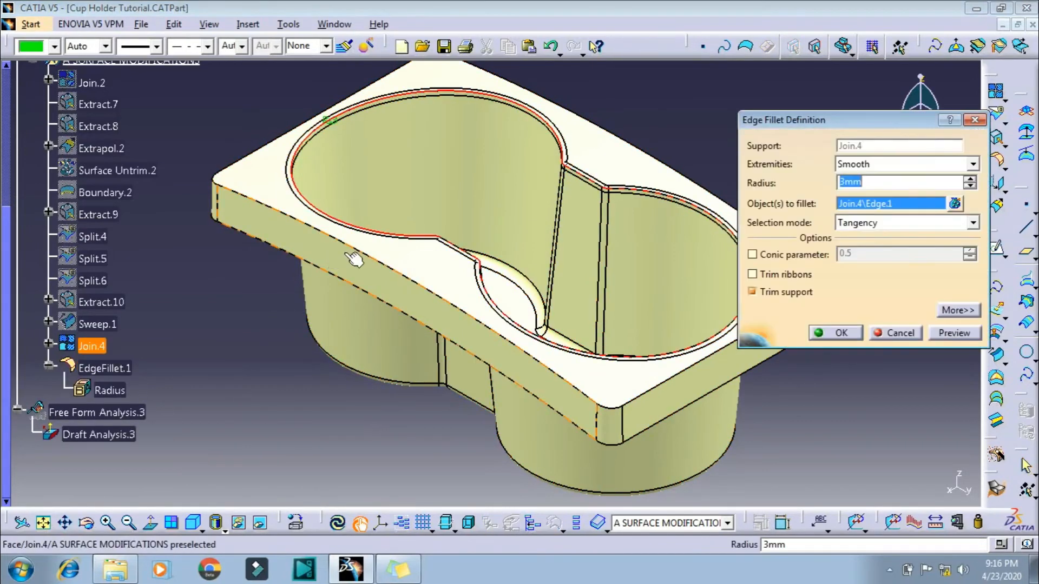
pyautogui.click(353, 257)
pyautogui.click(842, 333)
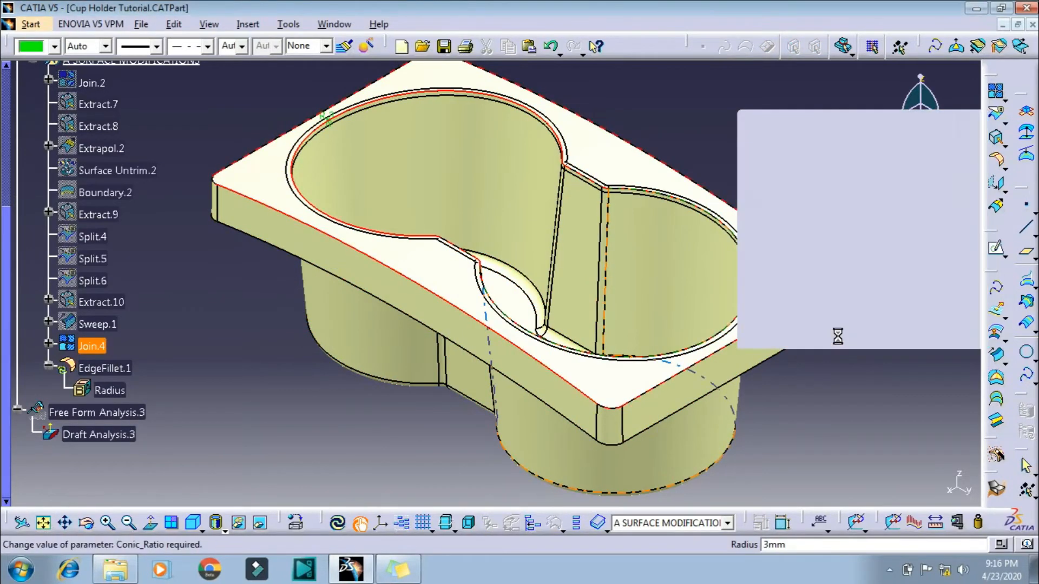
pyautogui.click(338, 524)
# - Display the model in shading with material and recheck the filleted surface's draft with Draft Analysis.3 from different sides
pyautogui.click(223, 529)
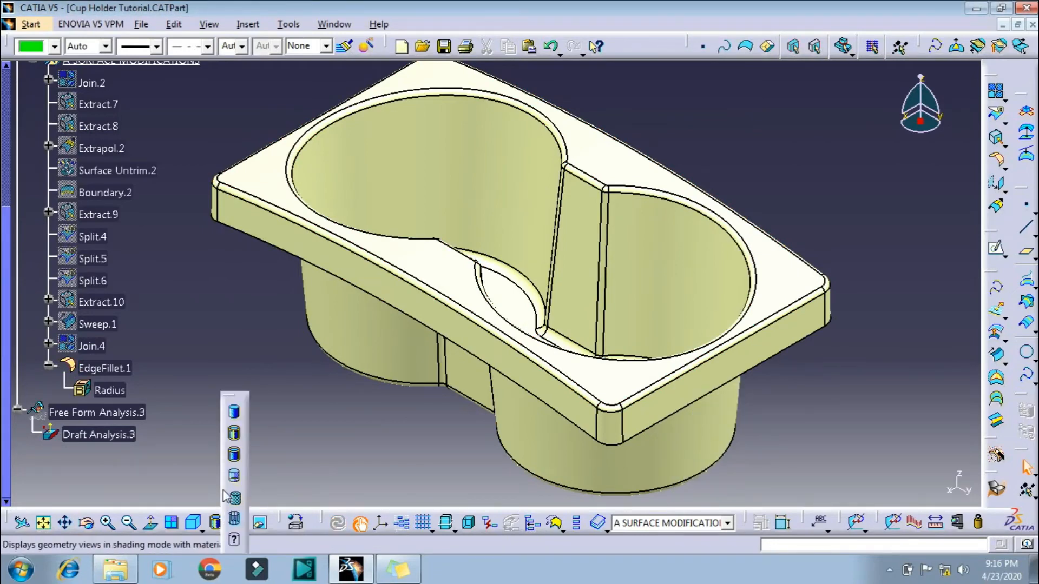
pyautogui.click(233, 497)
pyautogui.doubleClick(99, 434)
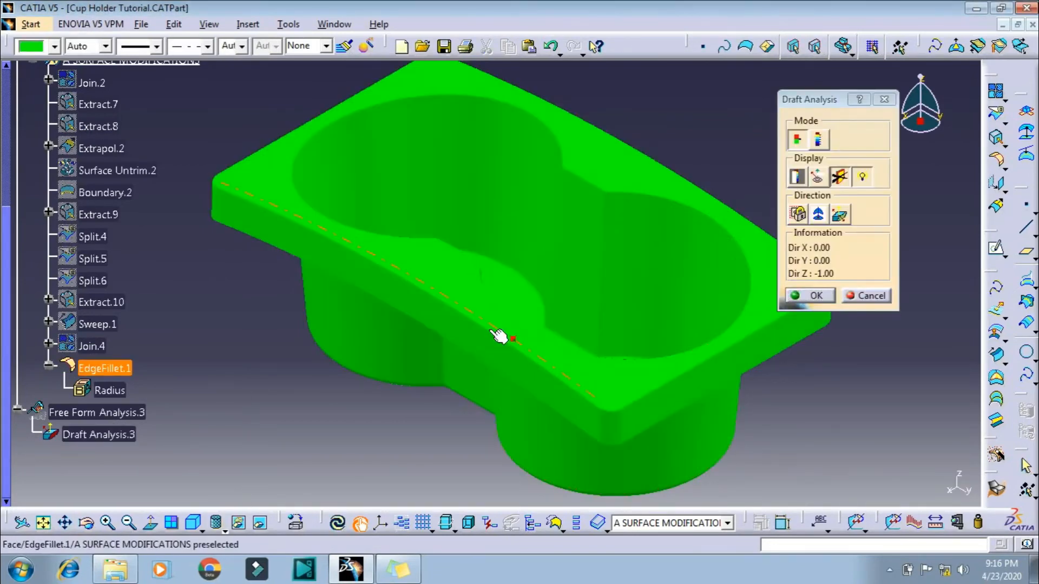
pyautogui.moveTo(499, 336); pyautogui.dragTo(785, 286, button='middle')
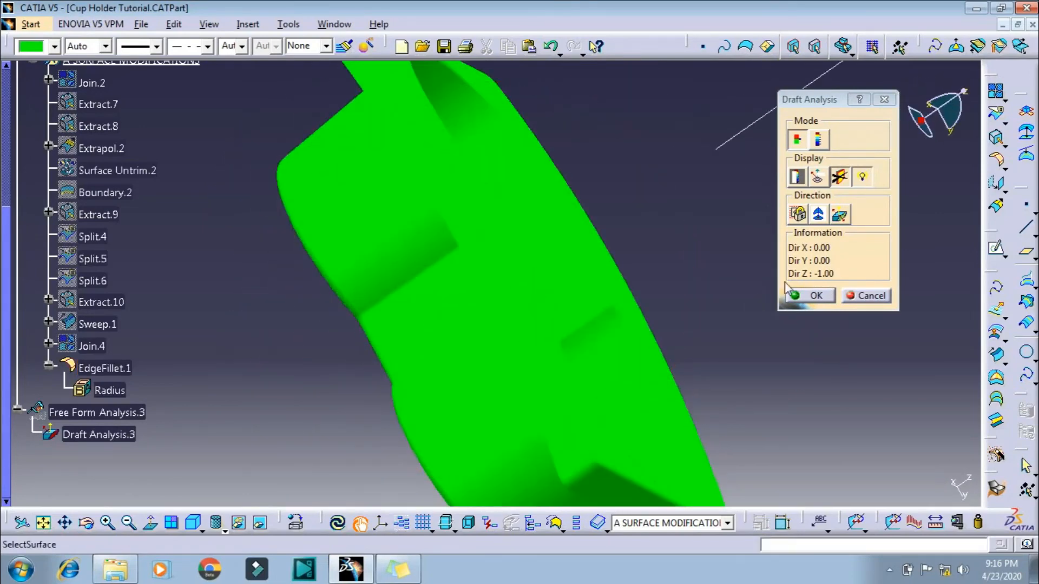
pyautogui.click(808, 293)
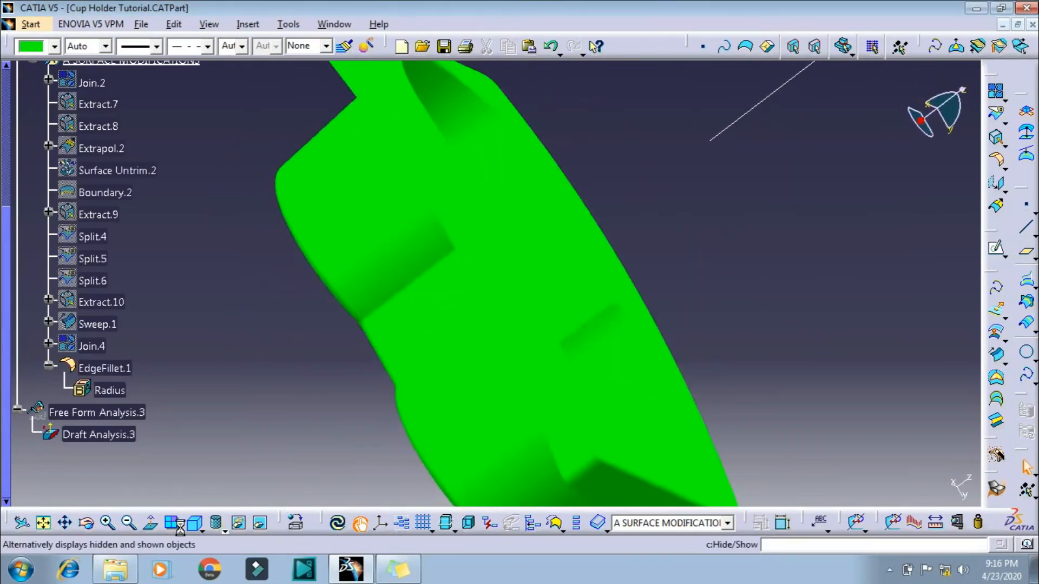
# - Restore the fitted isometric view in shading with edges and collapse the A SURFACE MODIFICATIONS set in the tree
pyautogui.click(190, 525)
pyautogui.click(43, 523)
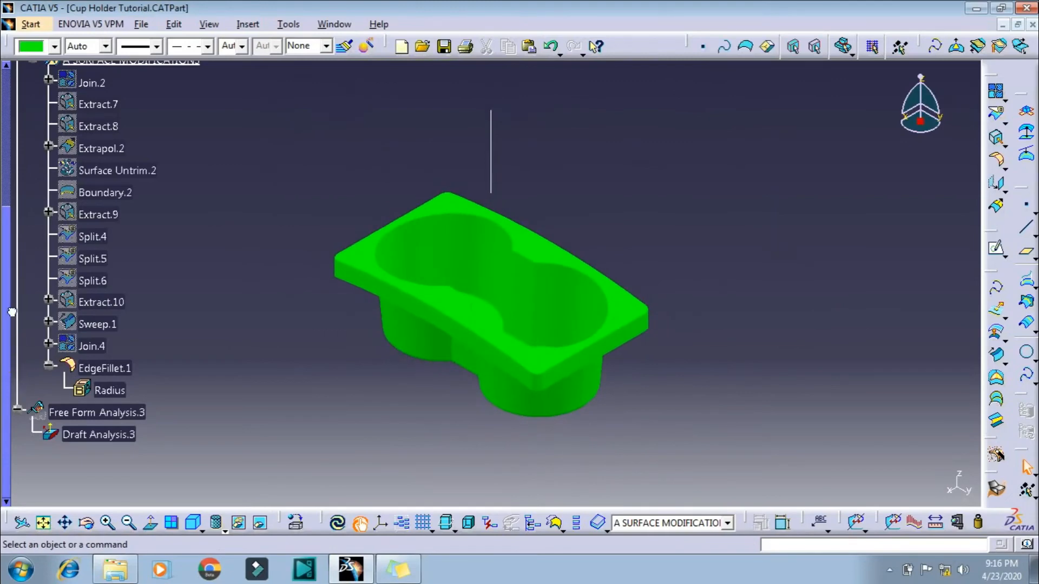
pyautogui.moveTo(8, 294); pyautogui.dragTo(8, 167)
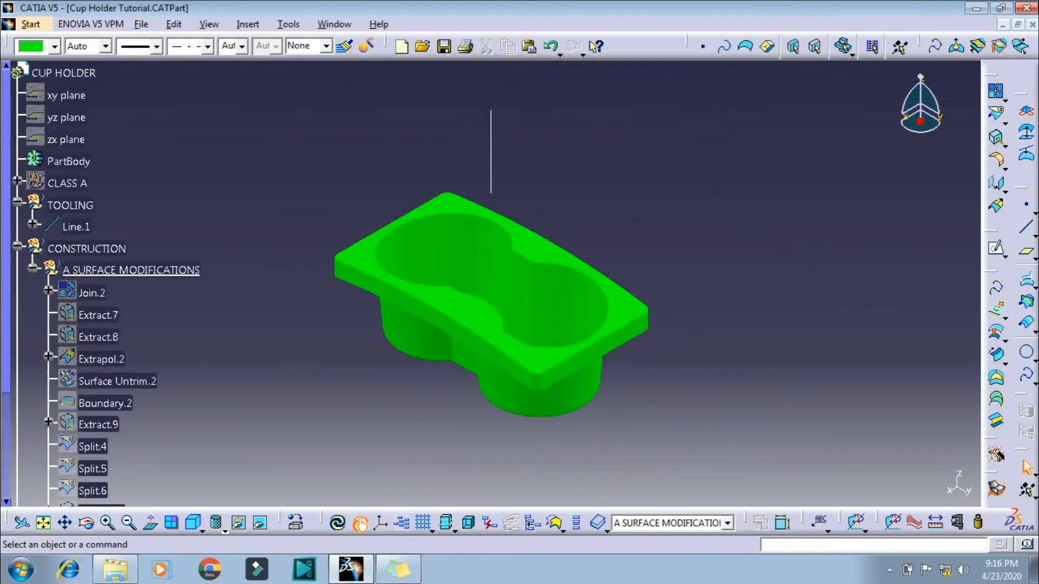
pyautogui.click(337, 524)
pyautogui.click(223, 531)
pyautogui.click(231, 442)
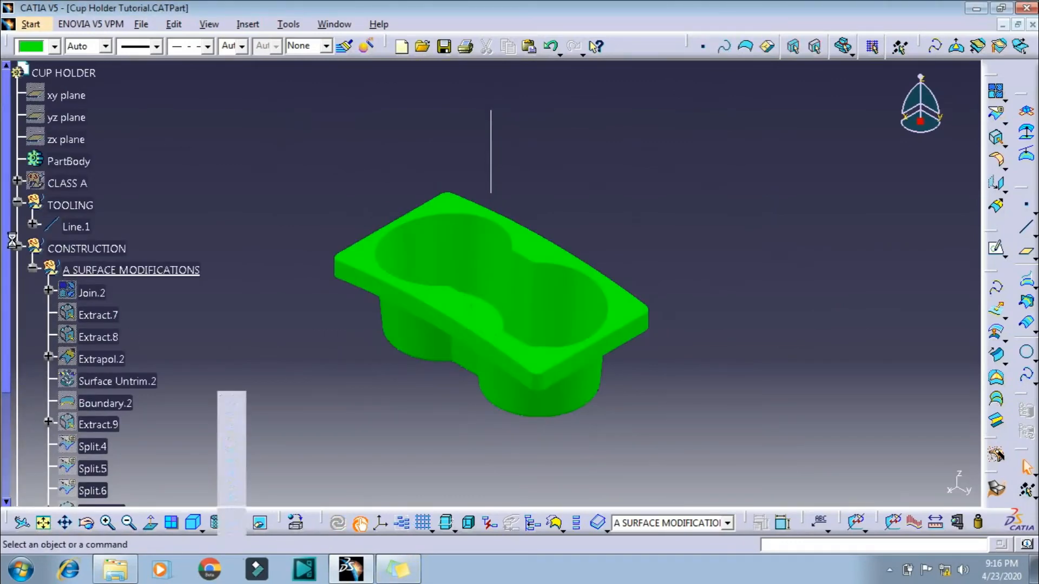
pyautogui.click(32, 270)
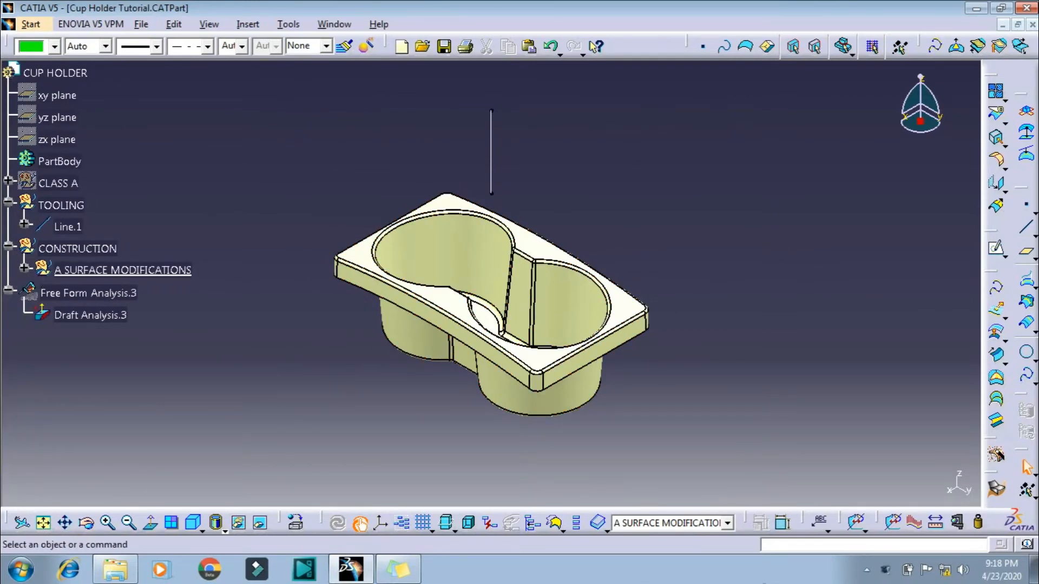
# - Insert a geometrical set named B SURFACE under CUP HOLDER
pyautogui.click(247, 24)
pyautogui.click(276, 82)
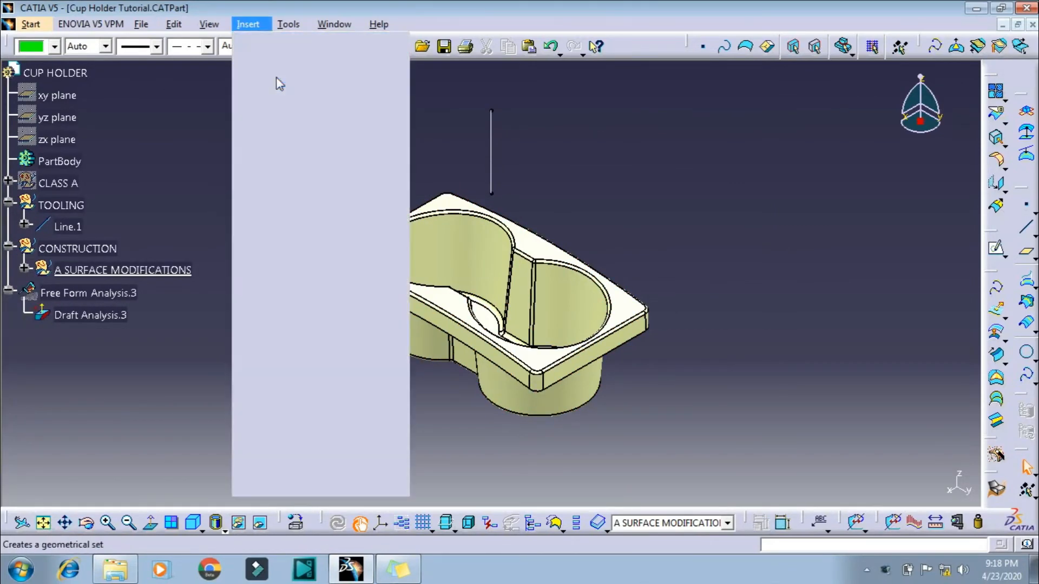
pyautogui.write('B SURFACE')
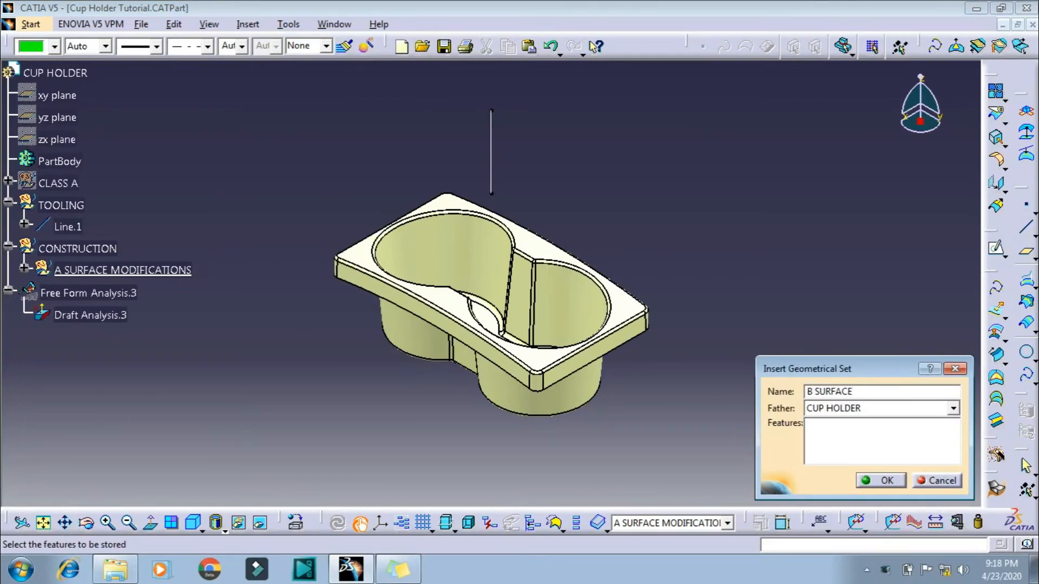
pyautogui.press('Return')
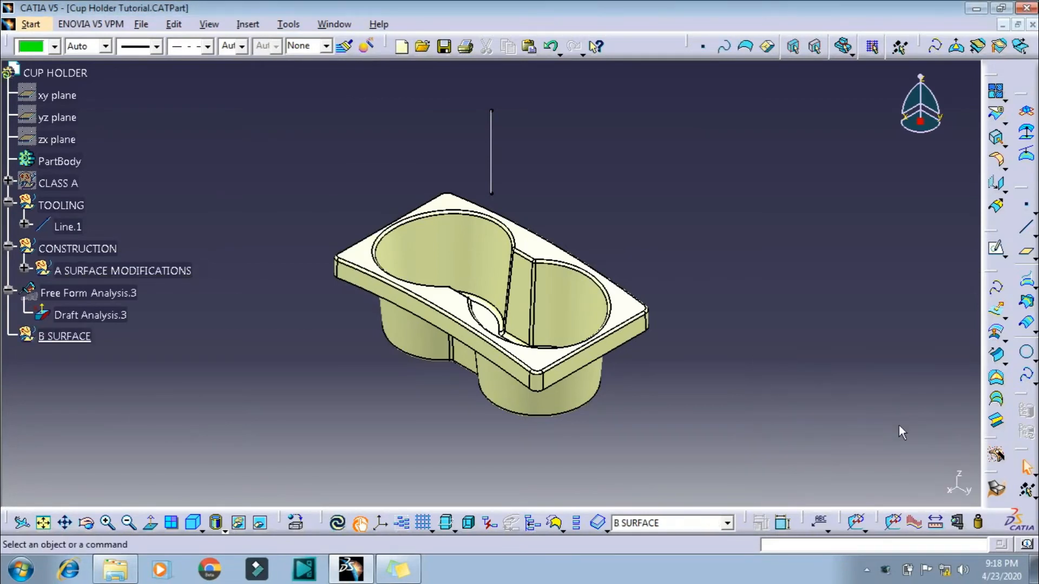
# - Offset EdgeFillet.1 by 2mm toward the underside of the cup holder, without smoothing
pyautogui.click(996, 330)
pyautogui.click(523, 297)
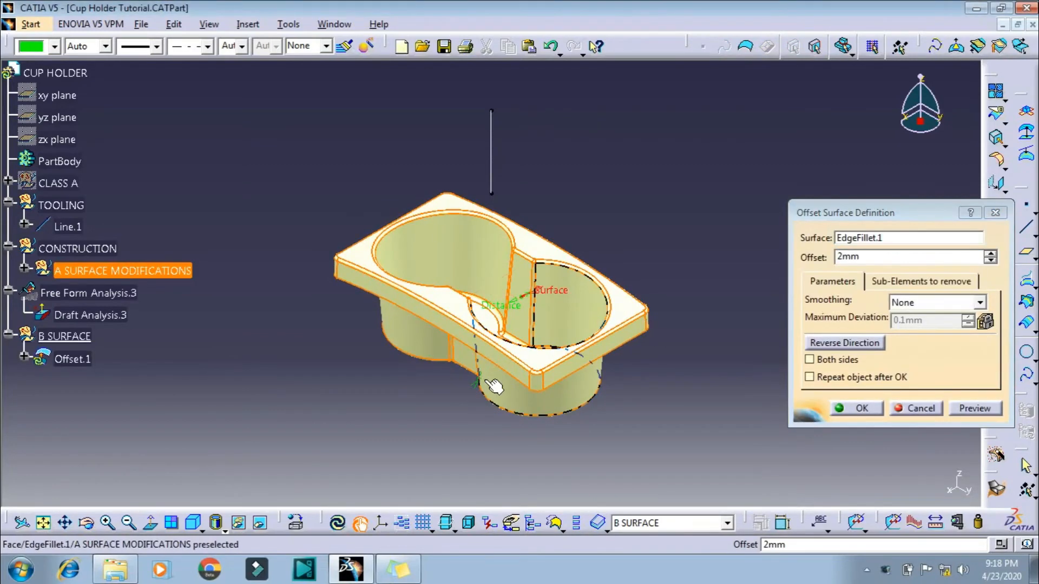
pyautogui.click(853, 344)
pyautogui.click(852, 344)
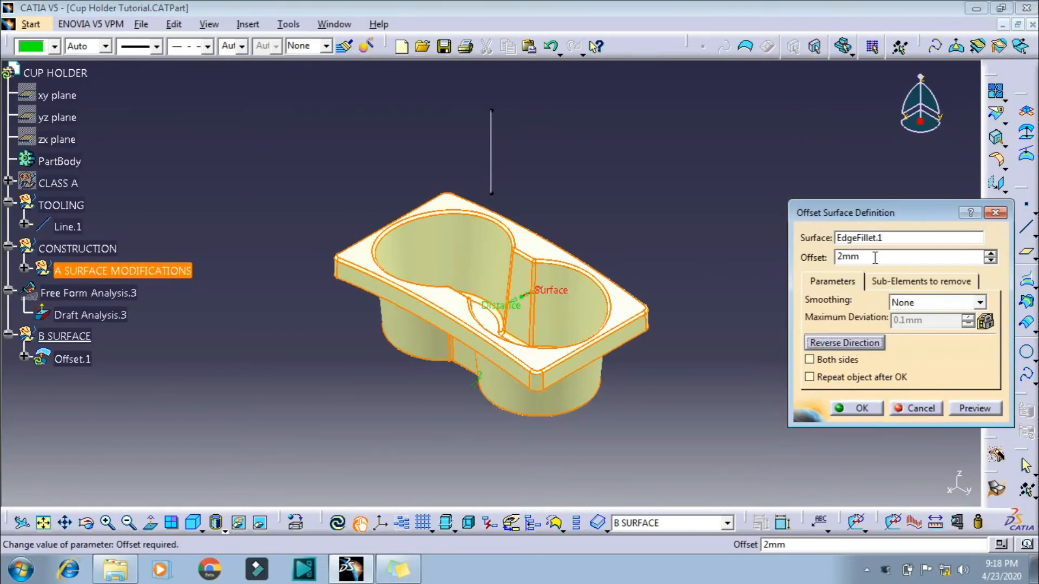
pyautogui.click(860, 408)
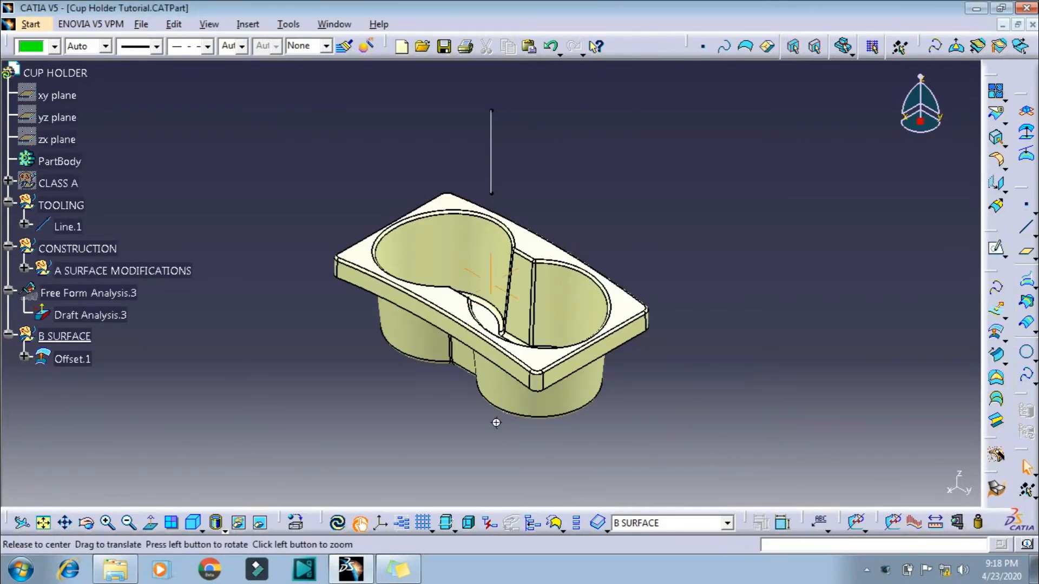
# - Insert a geometrical set named C SURFACE under CUP HOLDER
pyautogui.moveTo(496, 422); pyautogui.dragTo(495, 174, button='middle')
pyautogui.moveTo(477, 320); pyautogui.dragTo(512, 254, button='middle')
pyautogui.scroll(2, 149, 415)
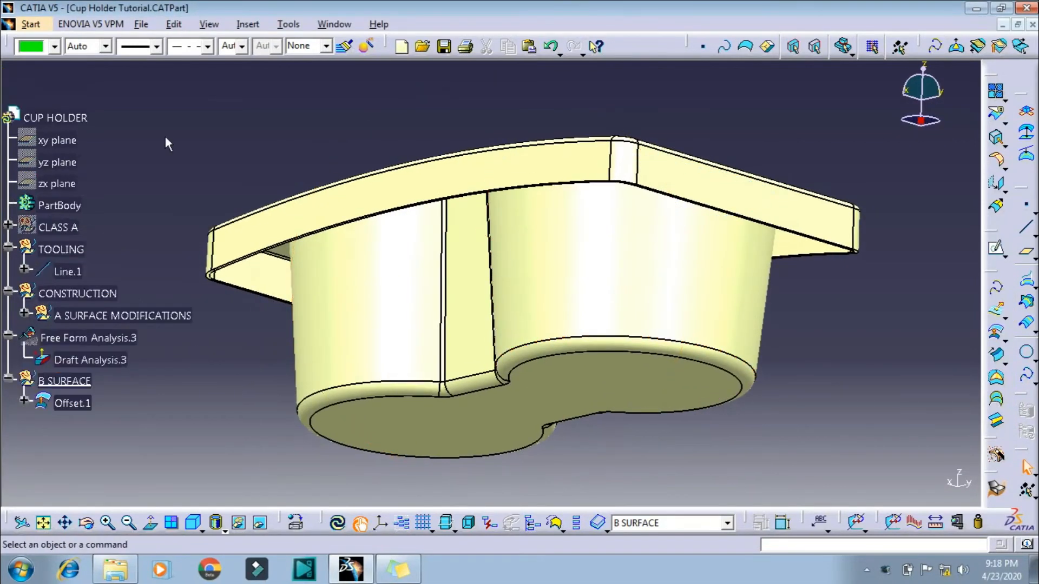
pyautogui.click(248, 25)
pyautogui.click(303, 79)
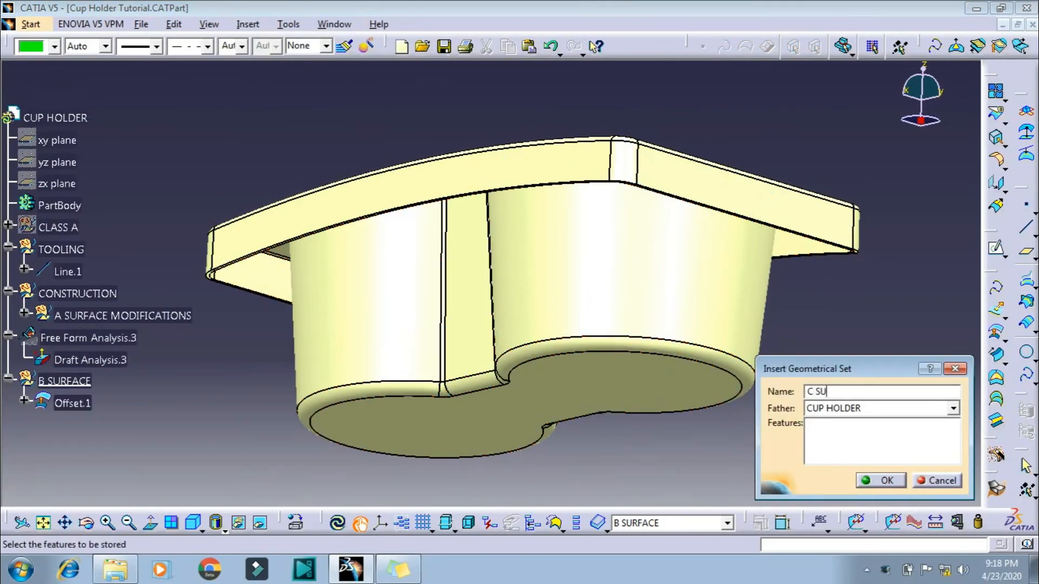
pyautogui.press('Return')
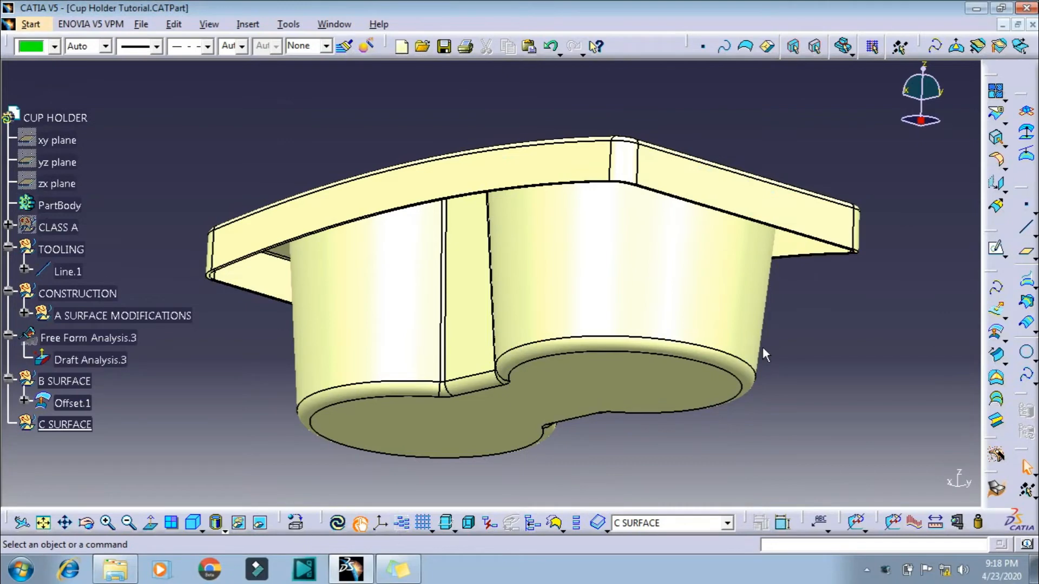
# - Color the B SURFACE geometrical set tan
pyautogui.scroll(2, 62, 412)
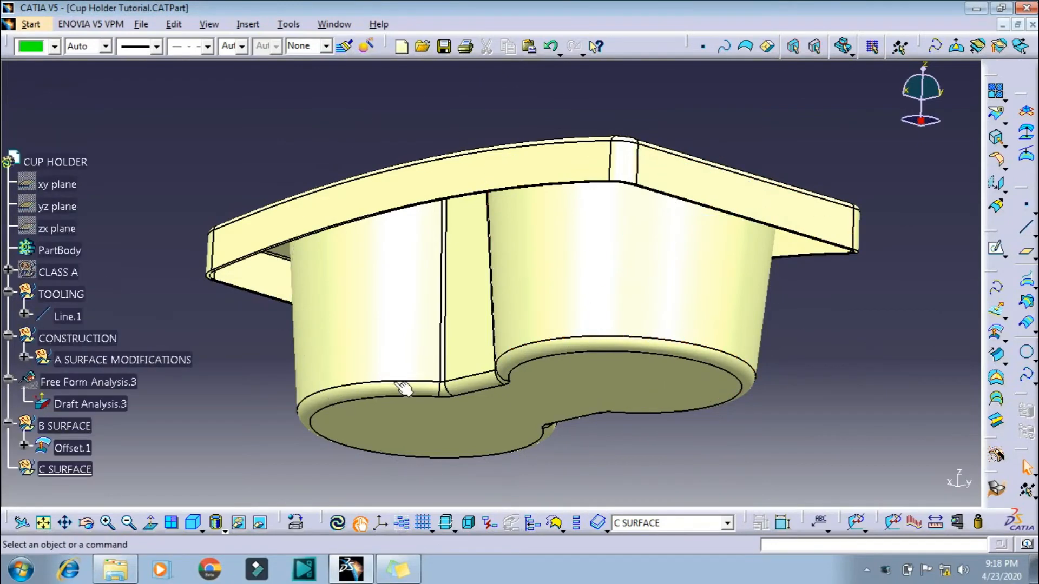
pyautogui.click(60, 430)
pyautogui.click(54, 46)
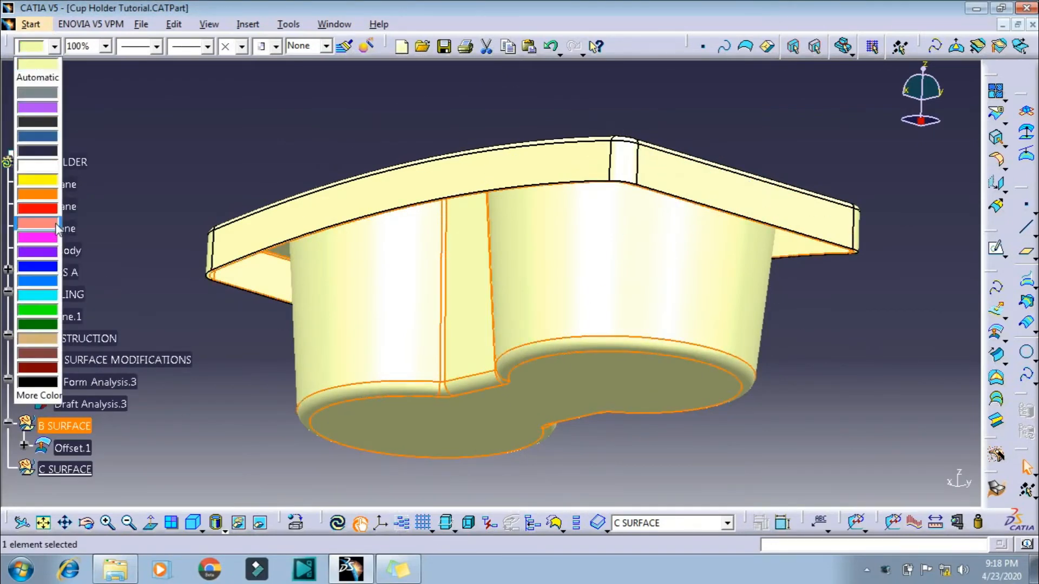
pyautogui.click(48, 339)
# - Create boundary curves around the free outer edges of EdgeFillet.1 and Offset.1 in the C SURFACE set
pyautogui.moveTo(540, 259); pyautogui.dragTo(498, 359, button='middle')
pyautogui.scroll(-3, 896, 278)
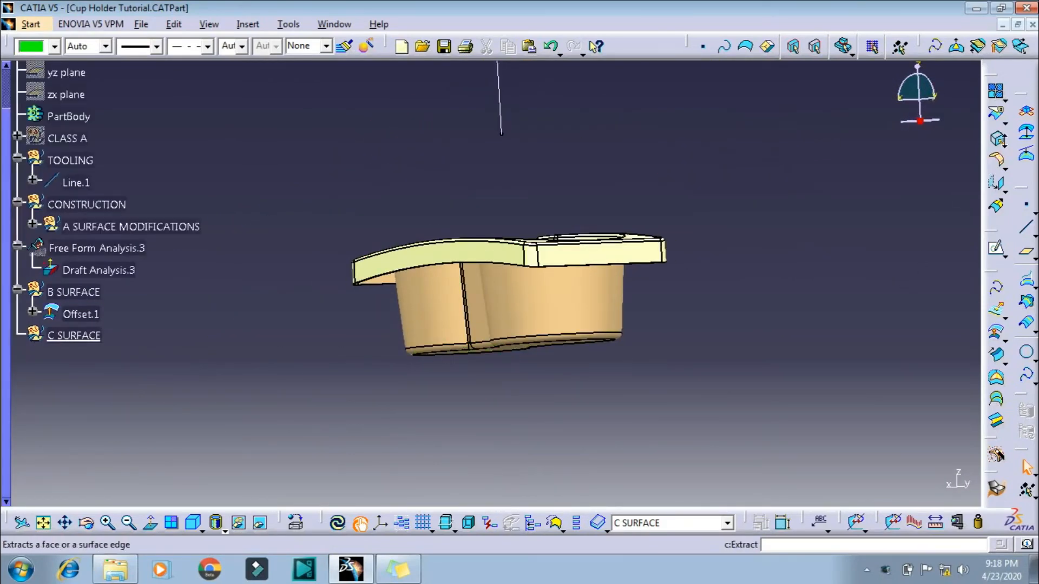
pyautogui.click(996, 138)
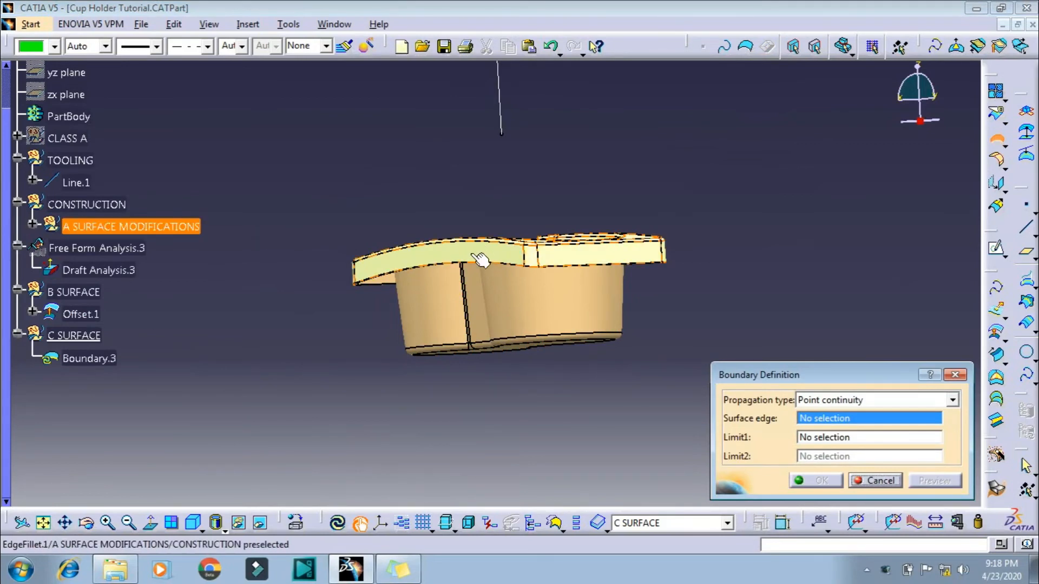
pyautogui.click(480, 260)
pyautogui.click(815, 480)
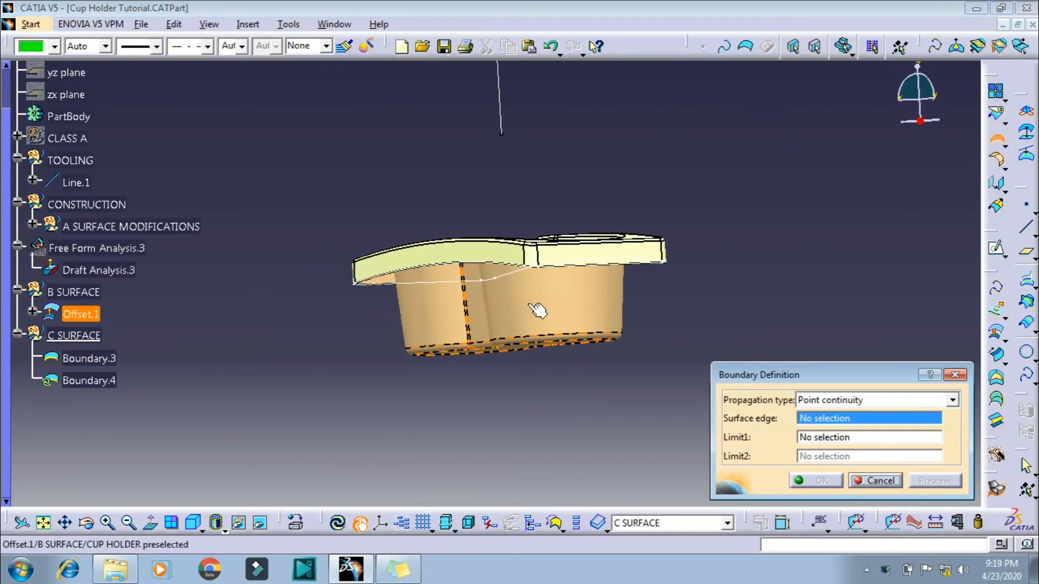
pyautogui.click(81, 314)
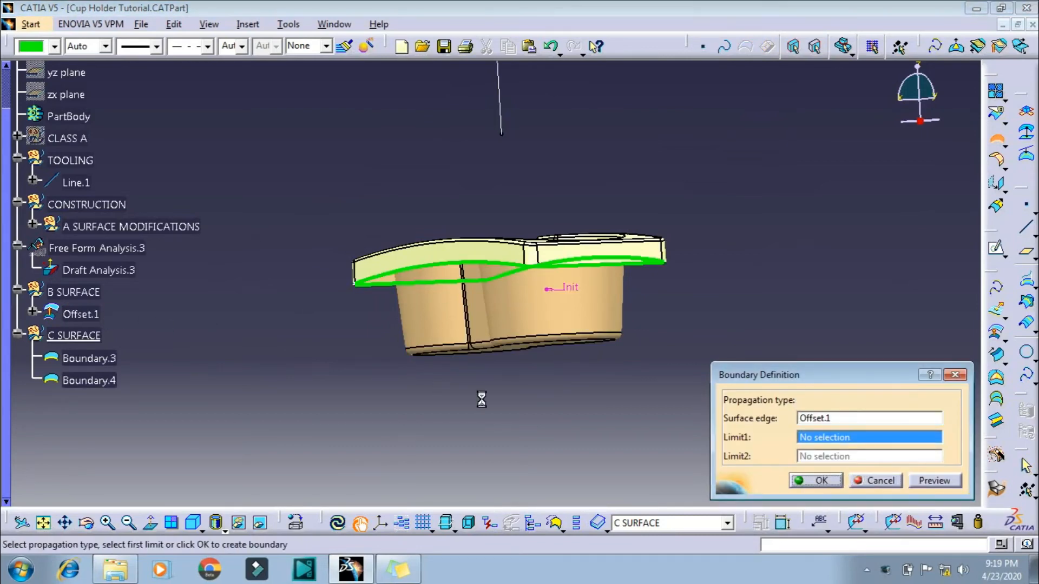
pyautogui.click(821, 481)
# - Set up a blend surface between Boundary.3 and Boundary.4 at the flange's lower edge and preview it
pyautogui.moveTo(534, 434); pyautogui.dragTo(415, 230, button='middle')
pyautogui.moveTo(931, 306); pyautogui.dragTo(842, 356, button='middle')
pyautogui.click(999, 421)
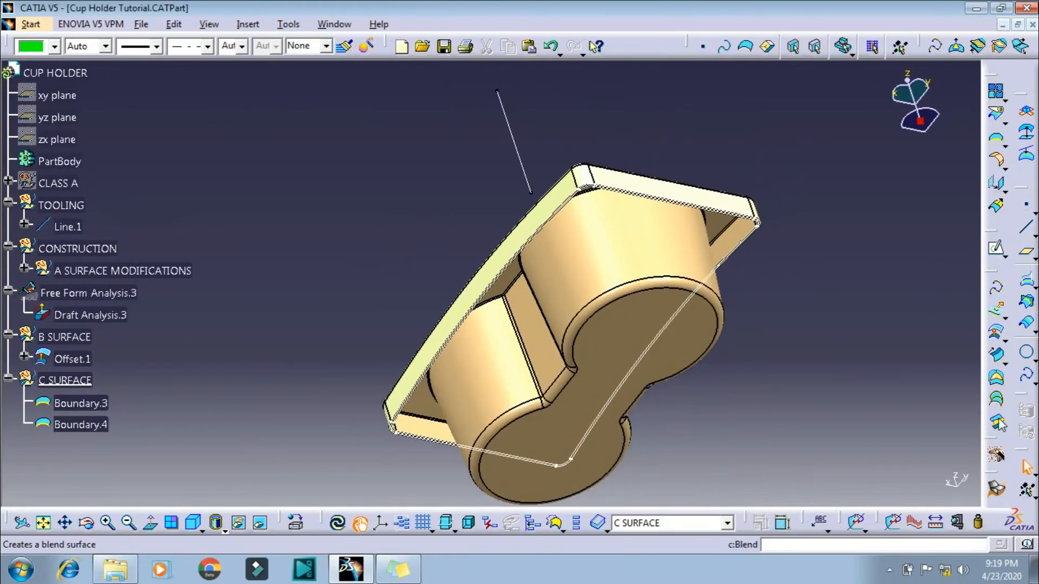
pyautogui.middleClick(575, 203)
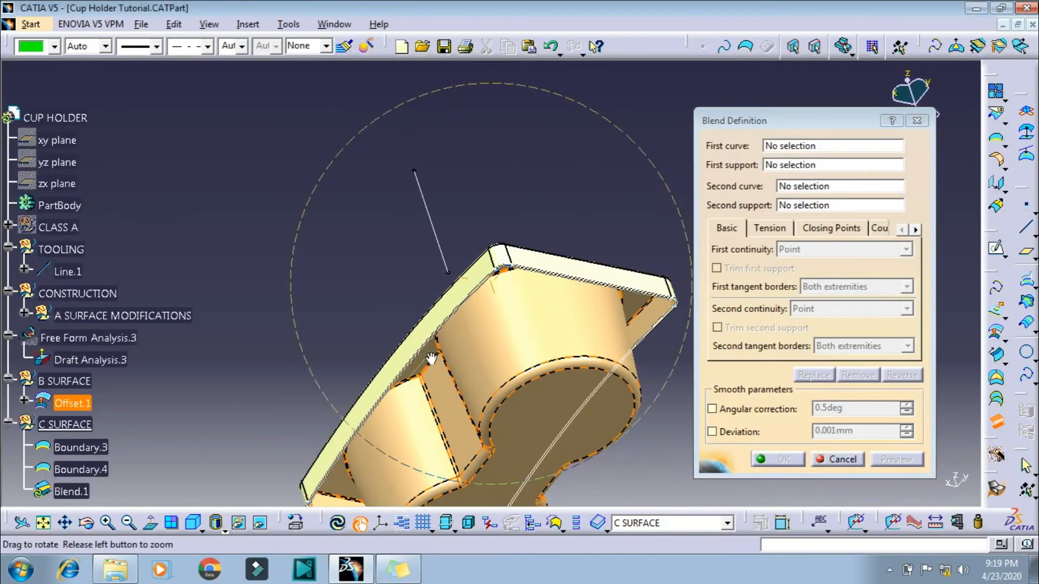
pyautogui.moveTo(431, 359); pyautogui.dragTo(557, 151, button='middle')
pyautogui.moveTo(504, 259); pyautogui.dragTo(449, 255, button='middle')
pyautogui.click(495, 210)
pyautogui.click(525, 206)
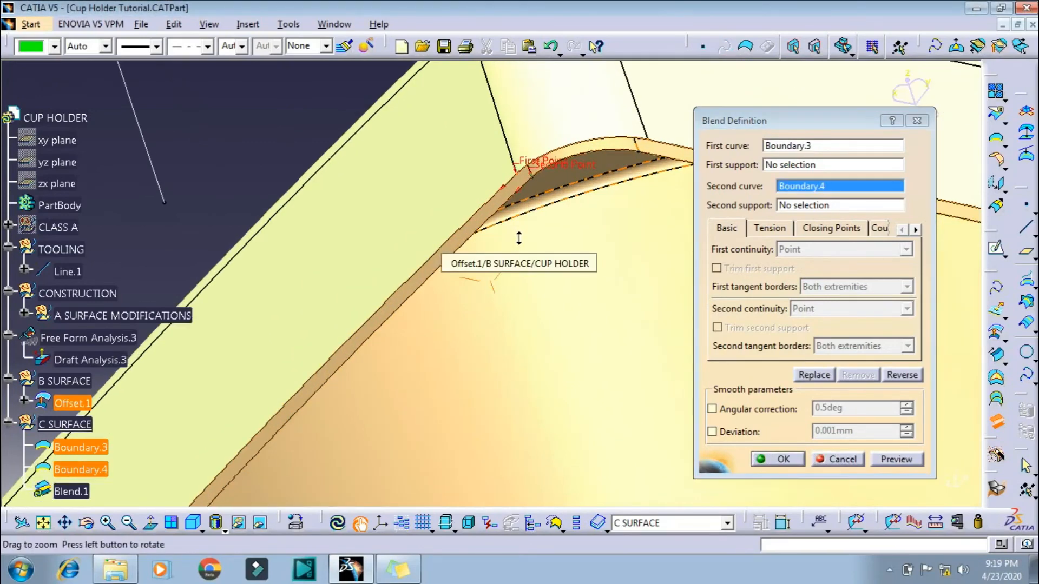
pyautogui.click(894, 459)
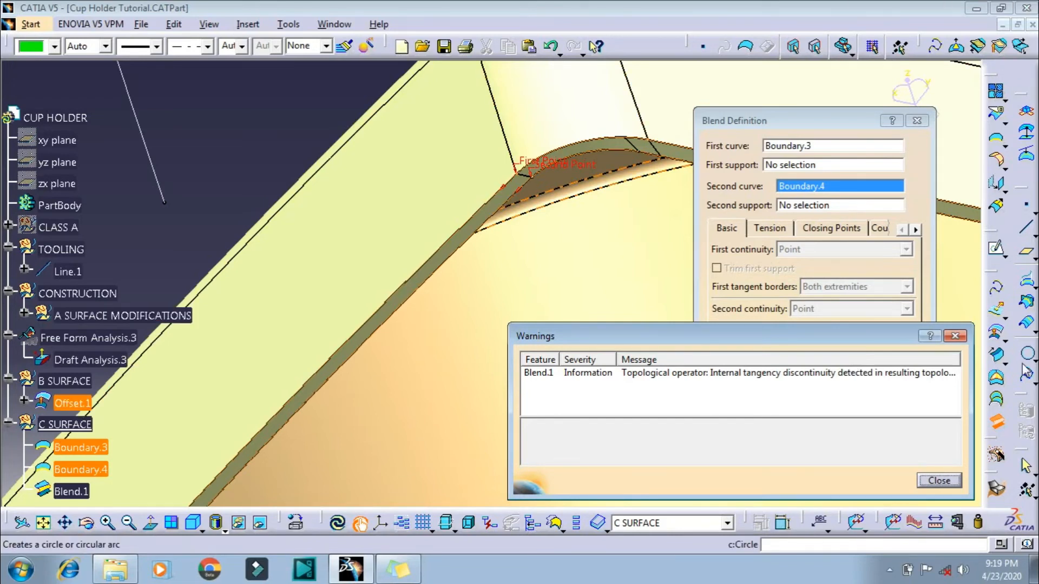
pyautogui.click(939, 481)
# - Set the blend's coupling mode to Vertices and preview the surface again
pyautogui.click(831, 228)
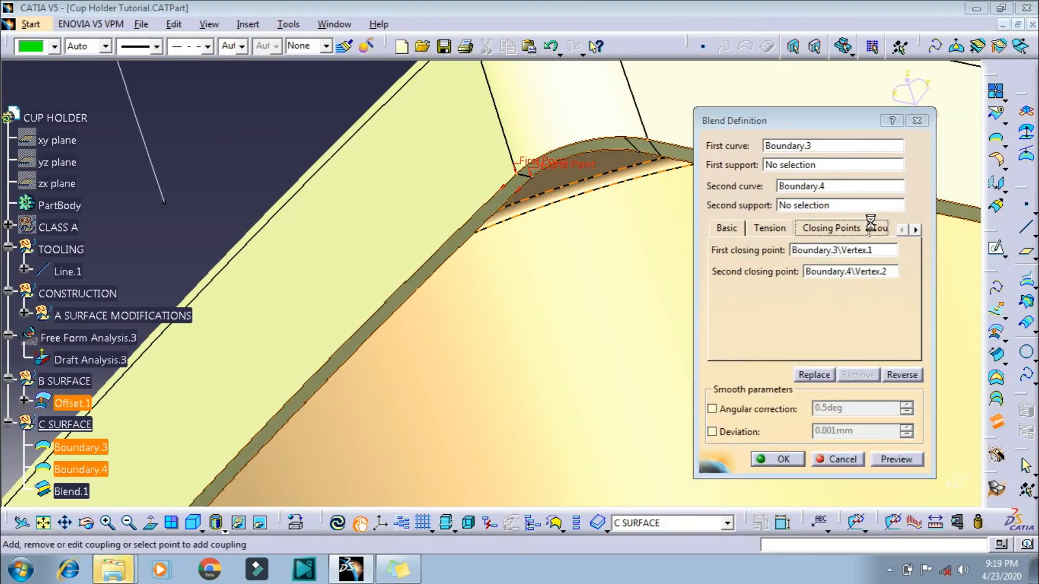
pyautogui.click(871, 228)
pyautogui.click(790, 250)
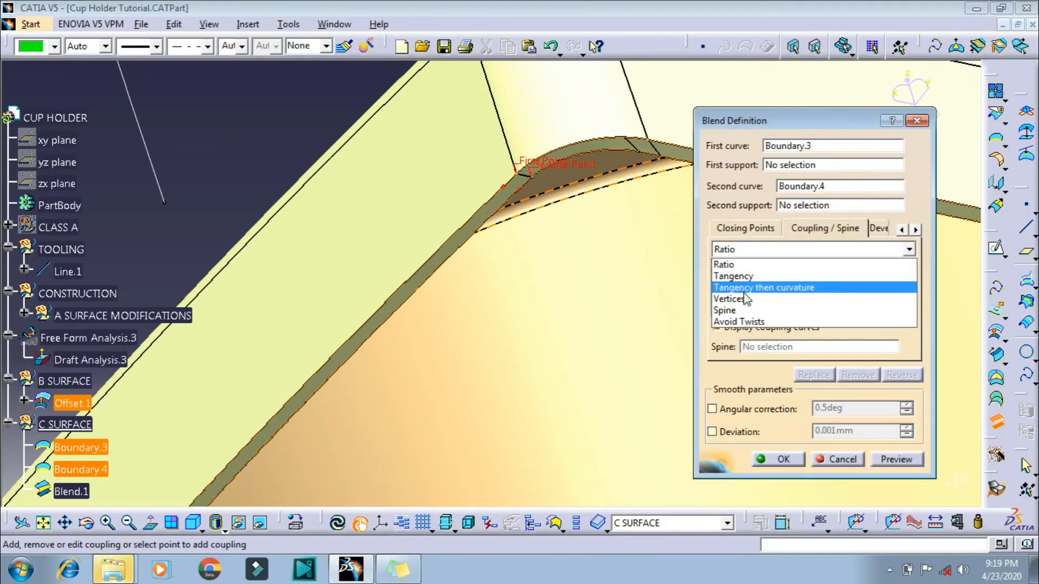
pyautogui.click(728, 298)
pyautogui.click(900, 460)
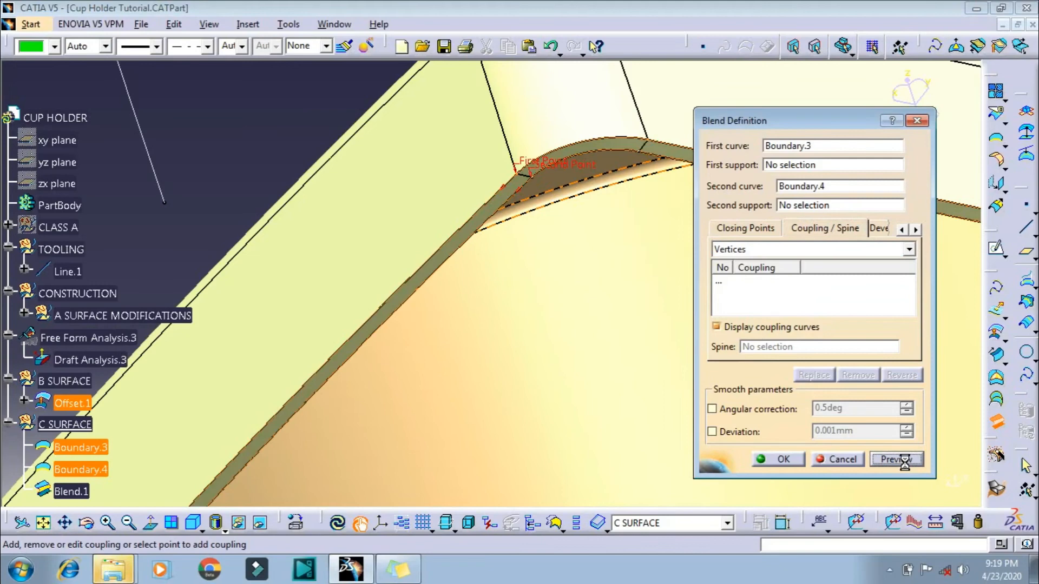
# - Accept the blend surface and hide the Boundary.3 and Boundary.4 curves in the C SURFACE set
pyautogui.click(800, 466)
pyautogui.moveTo(577, 213); pyautogui.dragTo(411, 281, button='middle')
pyautogui.scroll(-5, 137, 462)
pyautogui.rightClick(100, 314)
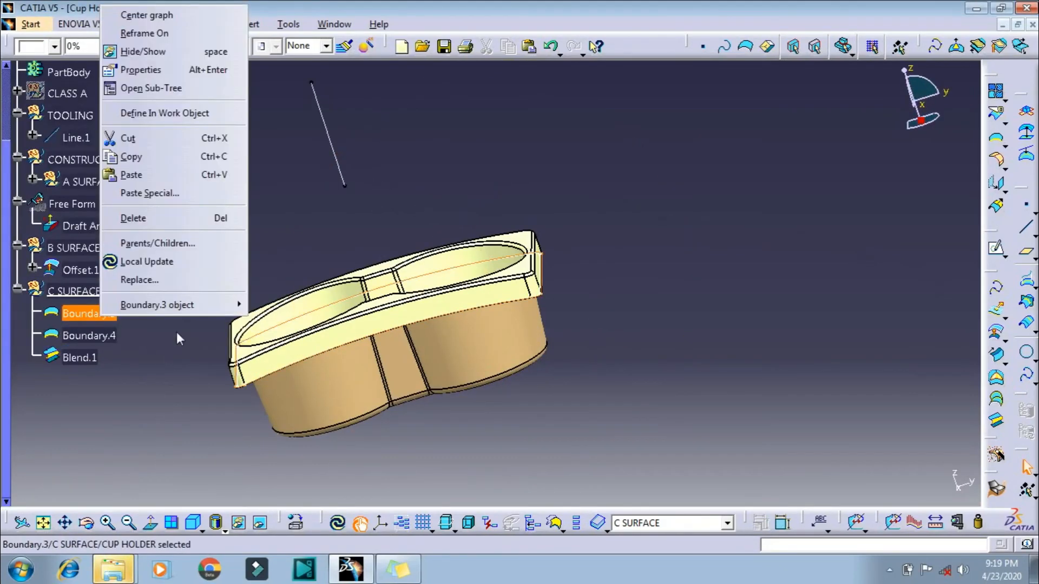
pyautogui.click(196, 52)
pyautogui.rightClick(98, 336)
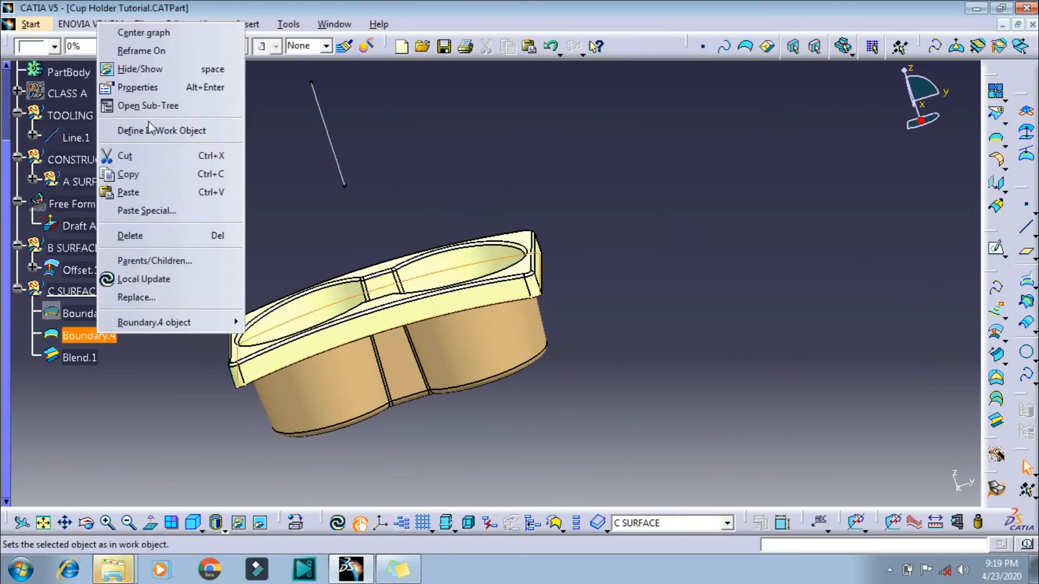
pyautogui.click(153, 74)
pyautogui.moveTo(330, 364); pyautogui.dragTo(510, 283, button='middle')
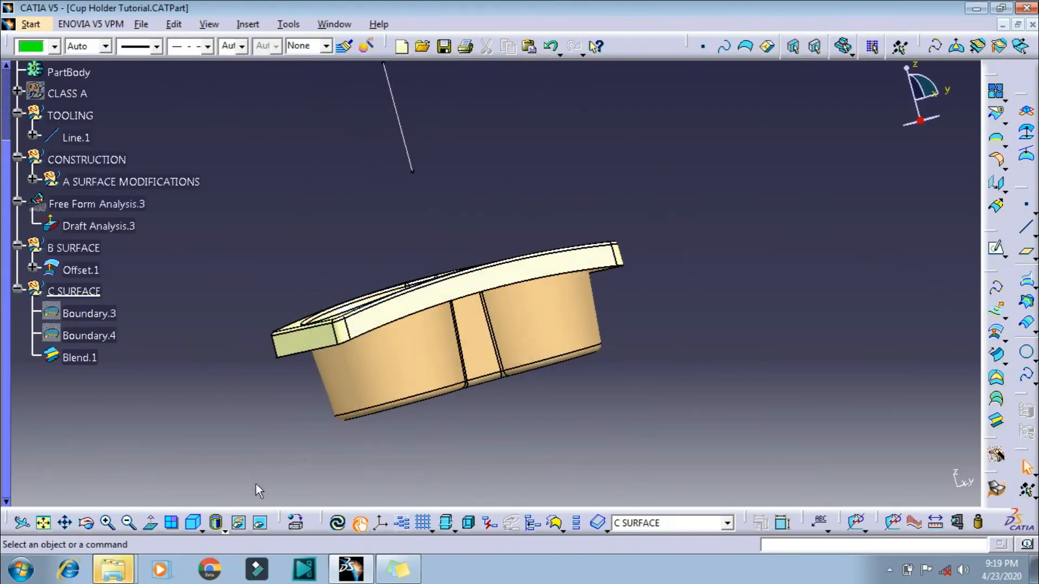
# - Insert a geometrical set named FINAL JOIN under CUP HOLDER and update the part
pyautogui.click(194, 523)
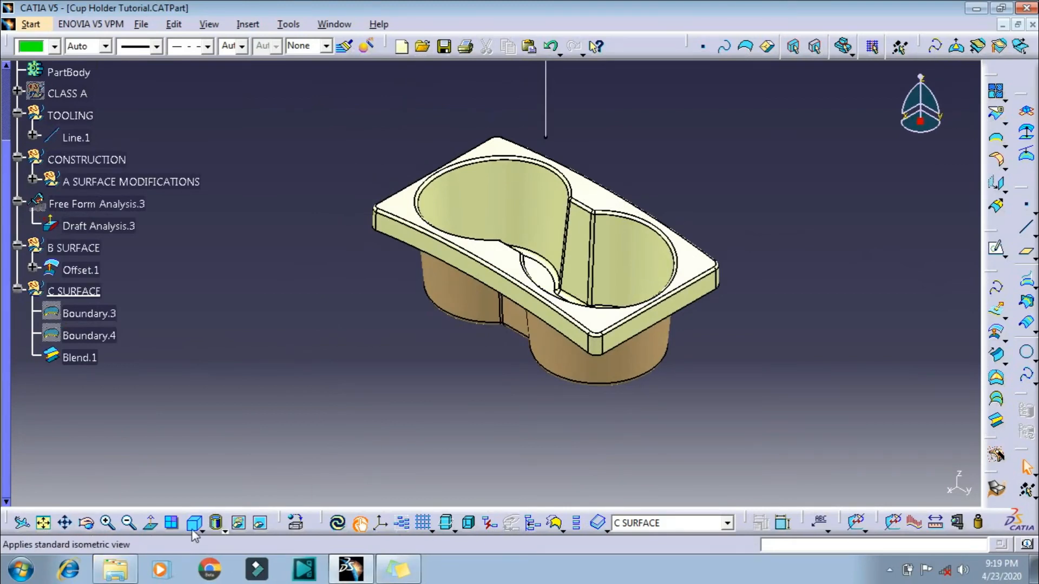
pyautogui.click(42, 522)
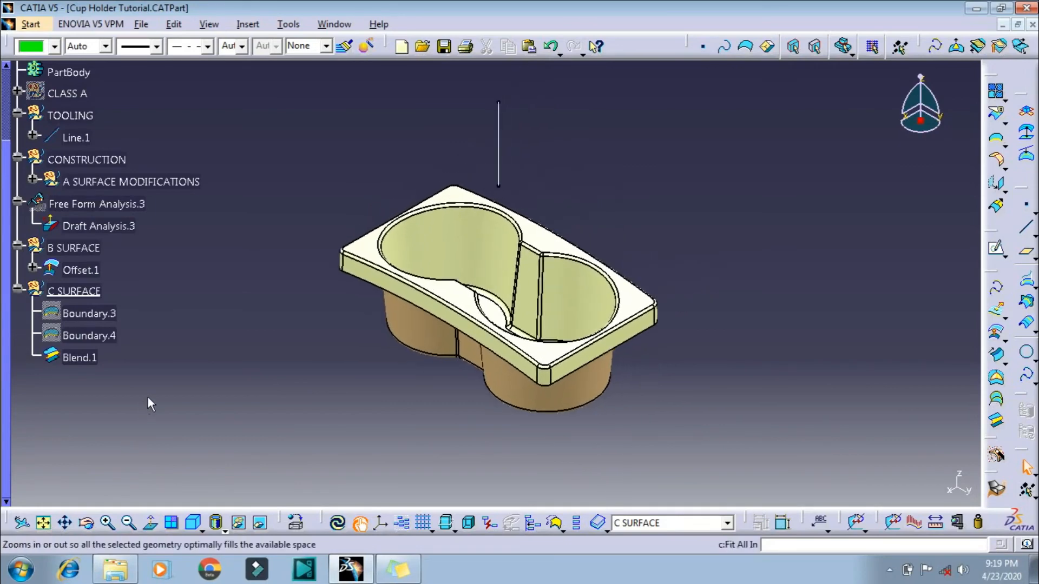
pyautogui.scroll(2, 132, 349)
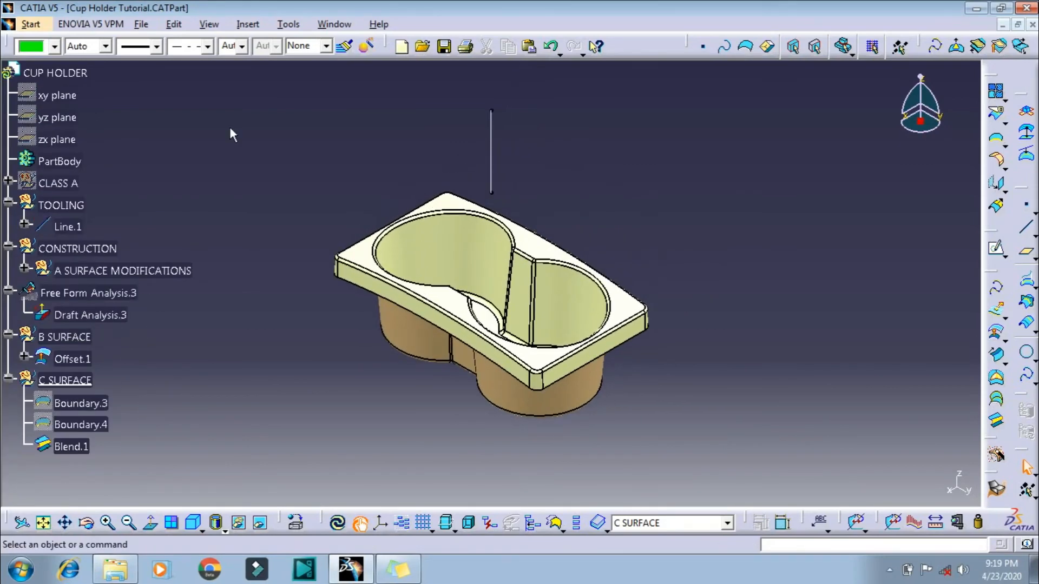
pyautogui.click(247, 23)
pyautogui.click(287, 76)
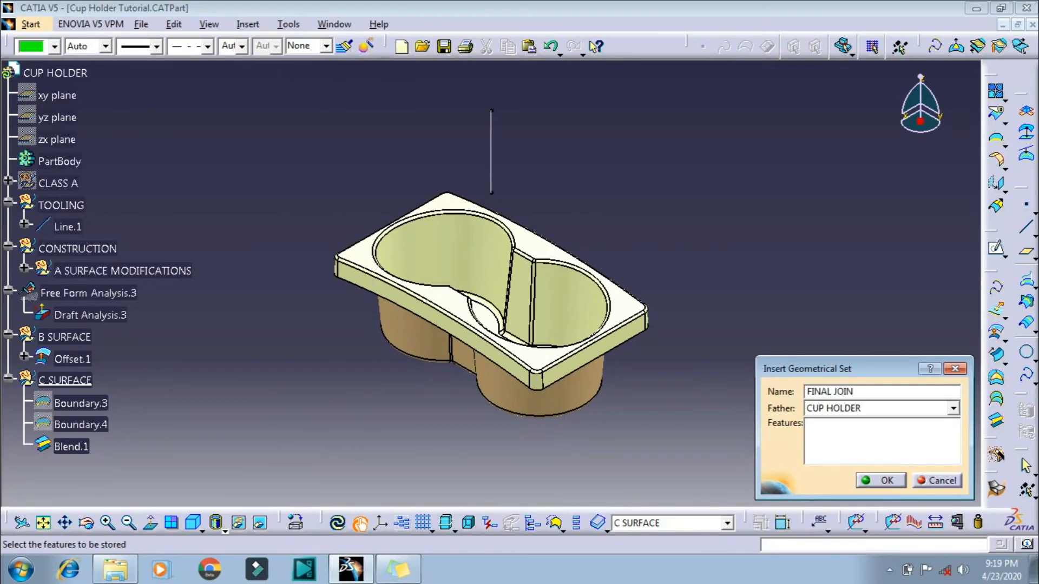
pyautogui.press('Return')
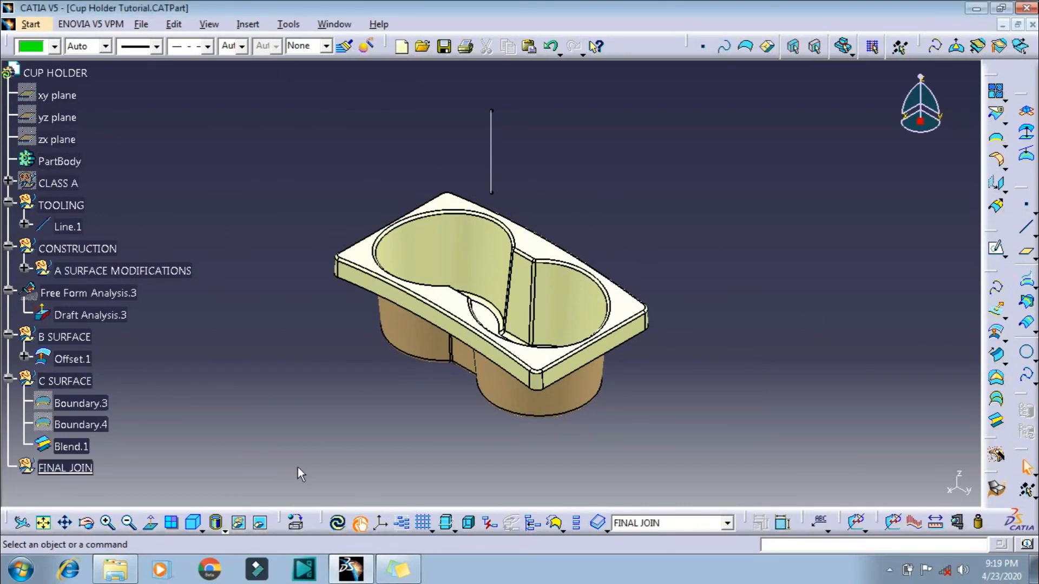
pyautogui.click(337, 523)
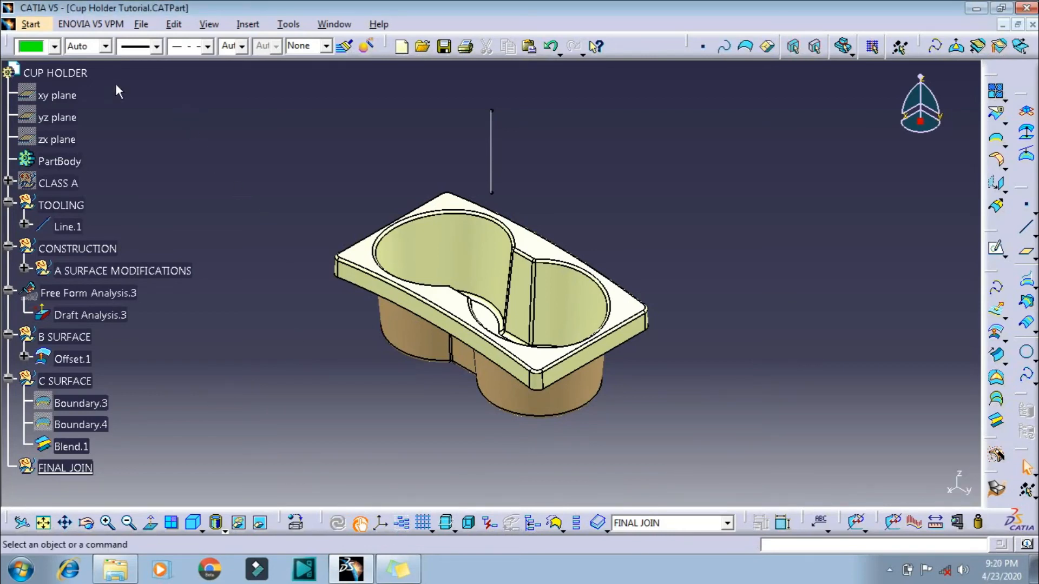
# - Reorder the children of CUP HOLDER so that Free Form Analysis.3 comes after FINAL JOIN
pyautogui.rightClick(85, 72)
pyautogui.moveTo(228, 374)
pyautogui.click(279, 391)
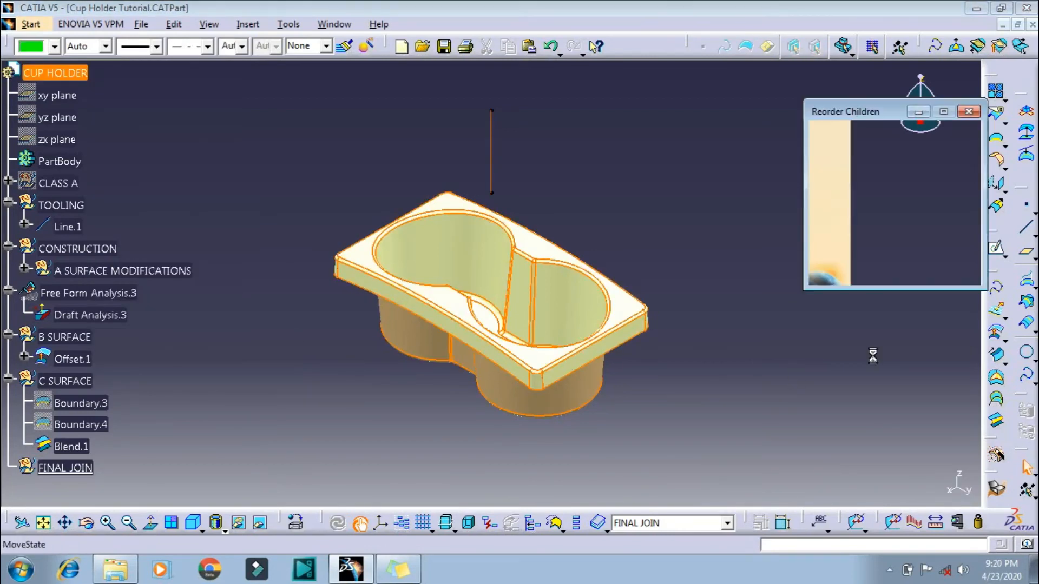
pyautogui.click(864, 215)
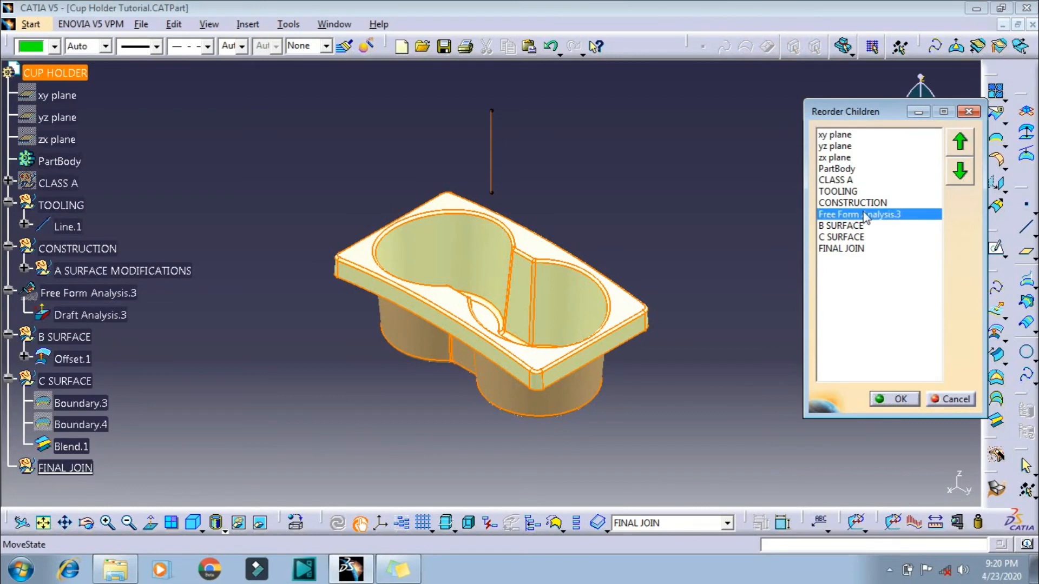
pyautogui.click(960, 172)
pyautogui.click(961, 172)
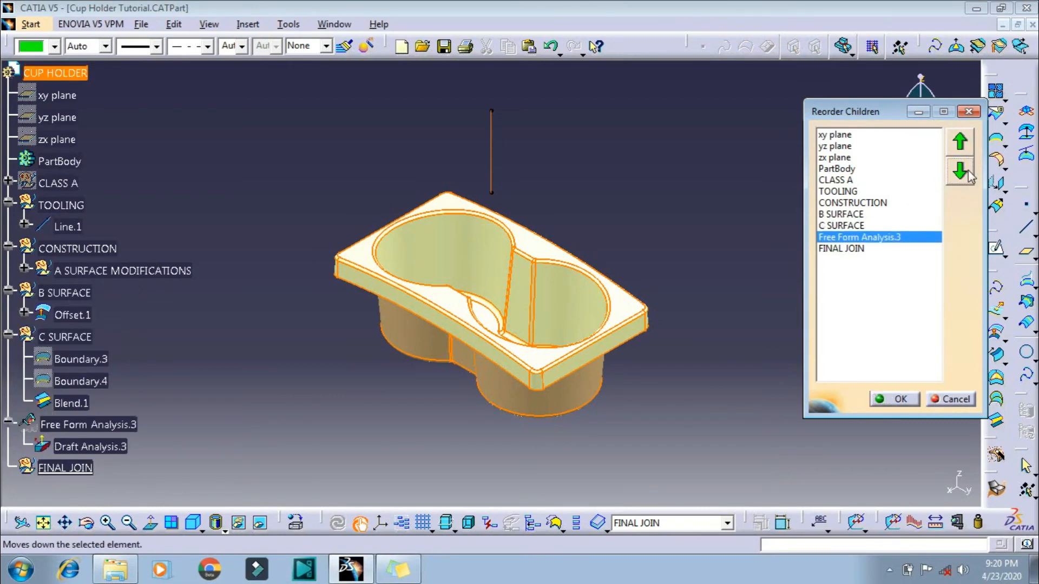
pyautogui.click(962, 172)
pyautogui.click(895, 405)
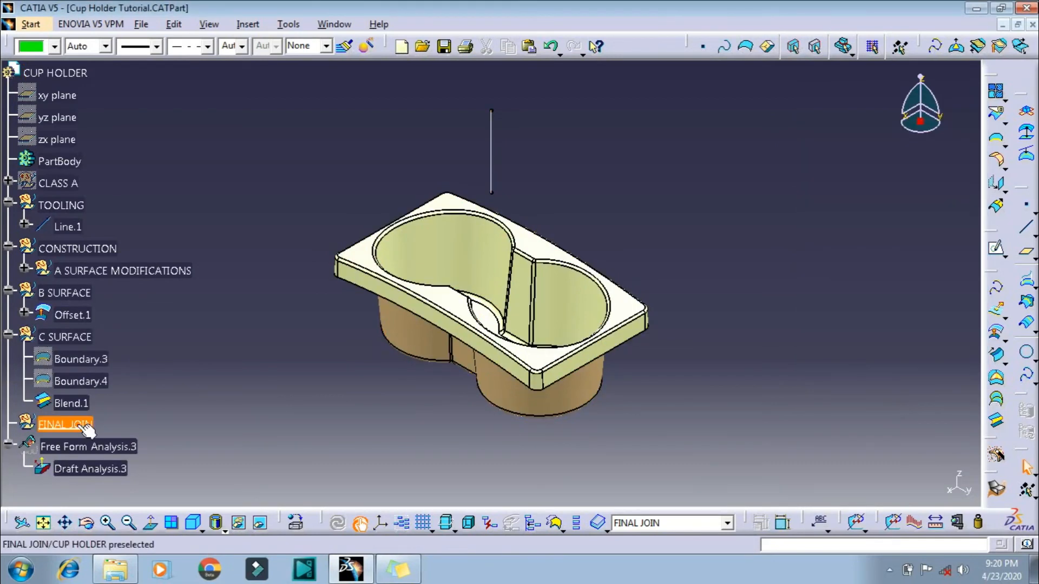
# - Move the B SURFACE geometrical set into CONSTRUCTION at the last position
pyautogui.click(8, 333)
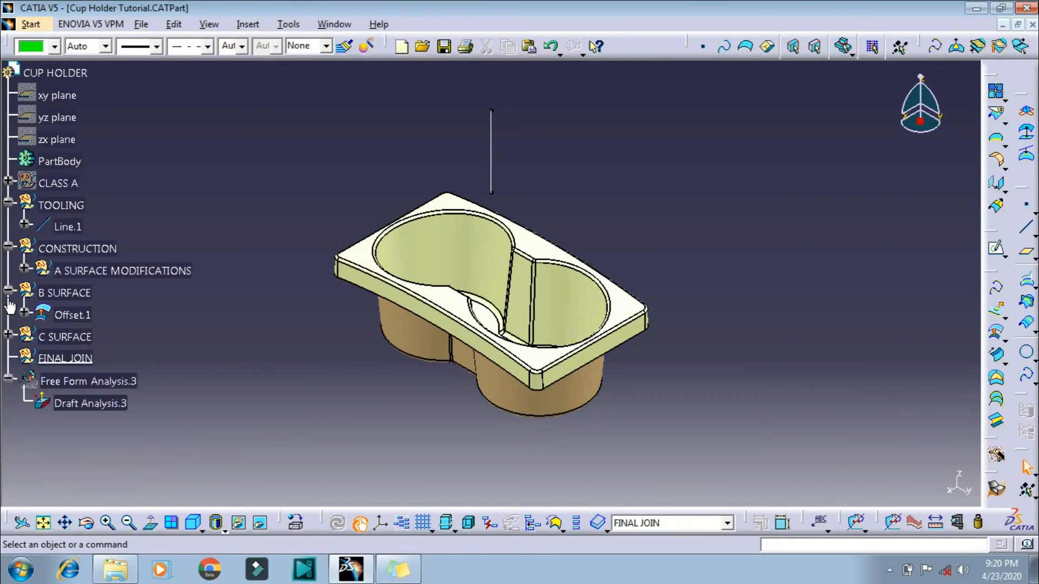
pyautogui.click(69, 292)
pyautogui.rightClick(69, 293)
pyautogui.moveTo(151, 542)
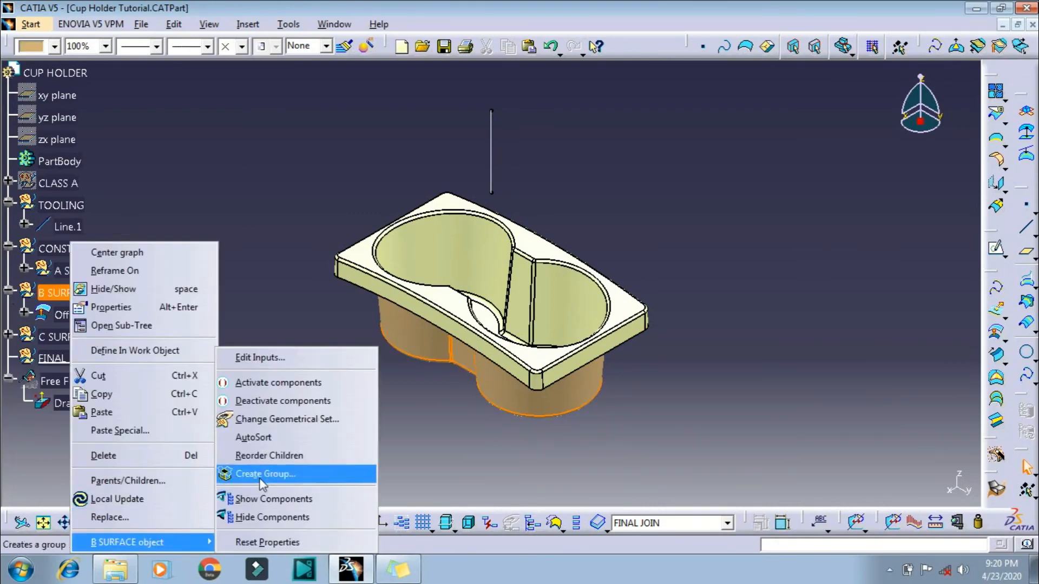
pyautogui.click(266, 420)
pyautogui.click(77, 249)
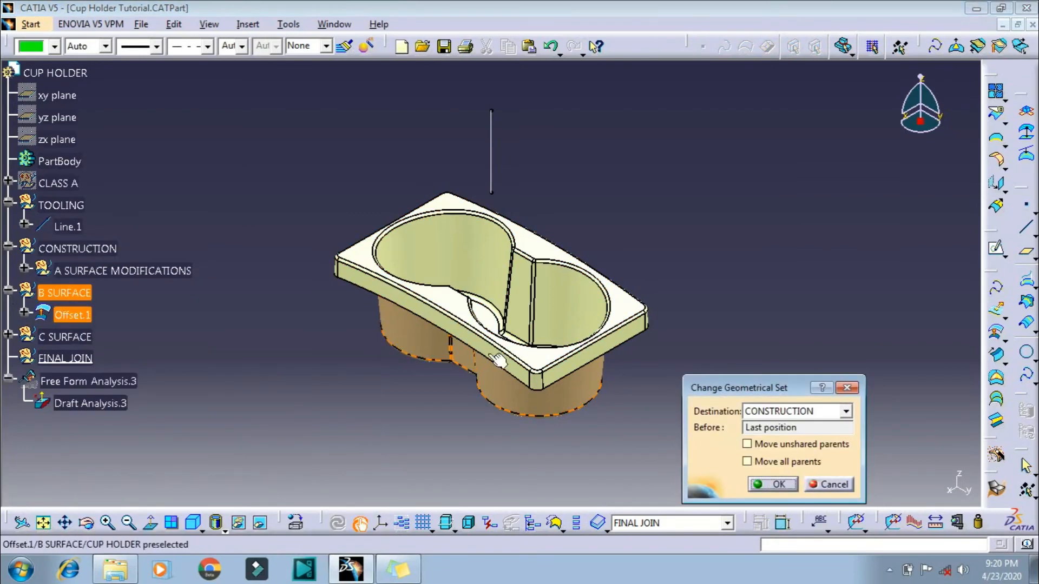
pyautogui.click(773, 484)
# - Move the C SURFACE geometrical set into the CONSTRUCTION set
pyautogui.rightClick(75, 337)
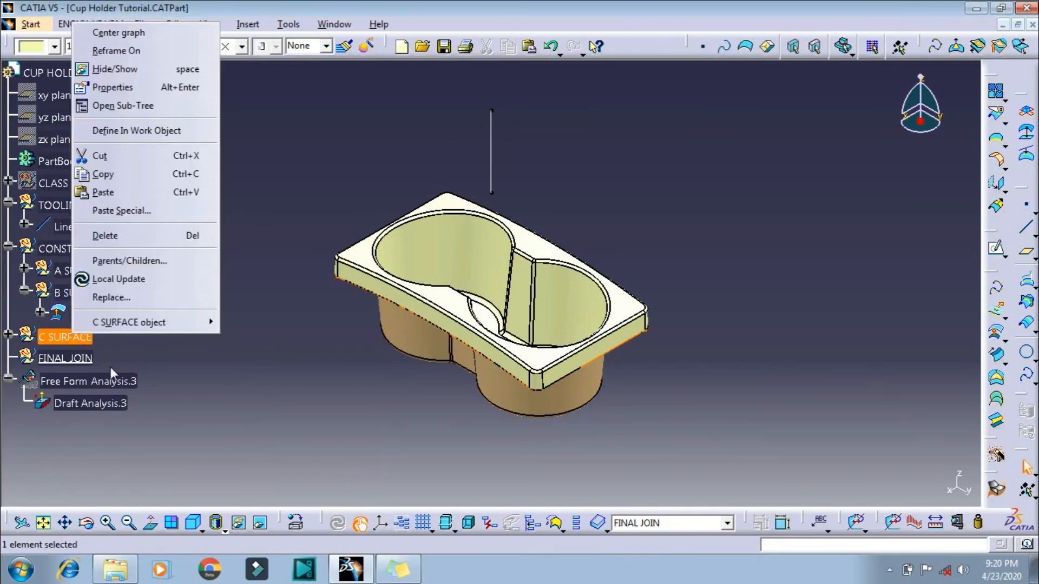
pyautogui.moveTo(151, 323)
pyautogui.click(292, 382)
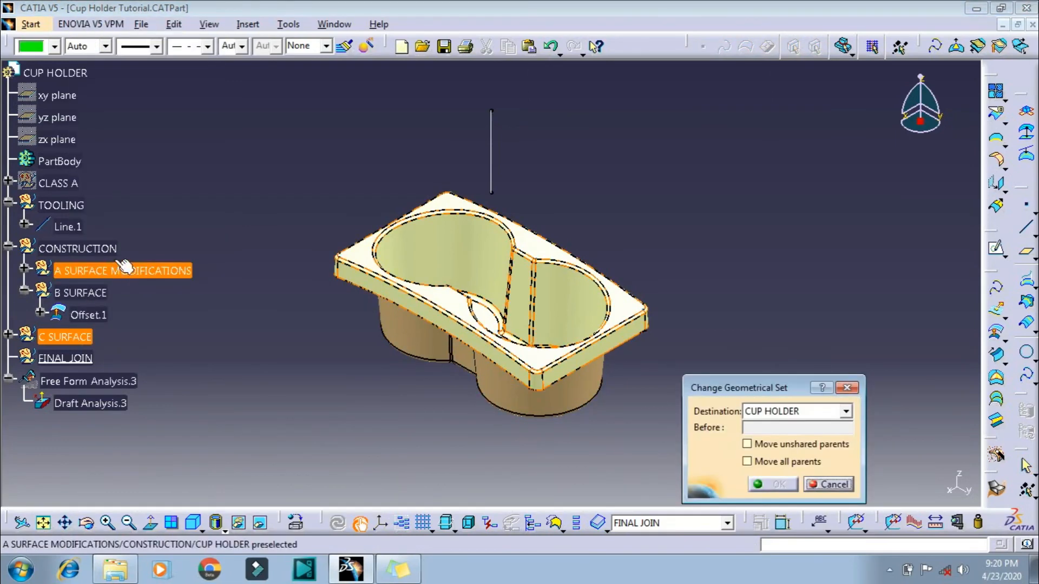
pyautogui.click(77, 248)
pyautogui.click(794, 487)
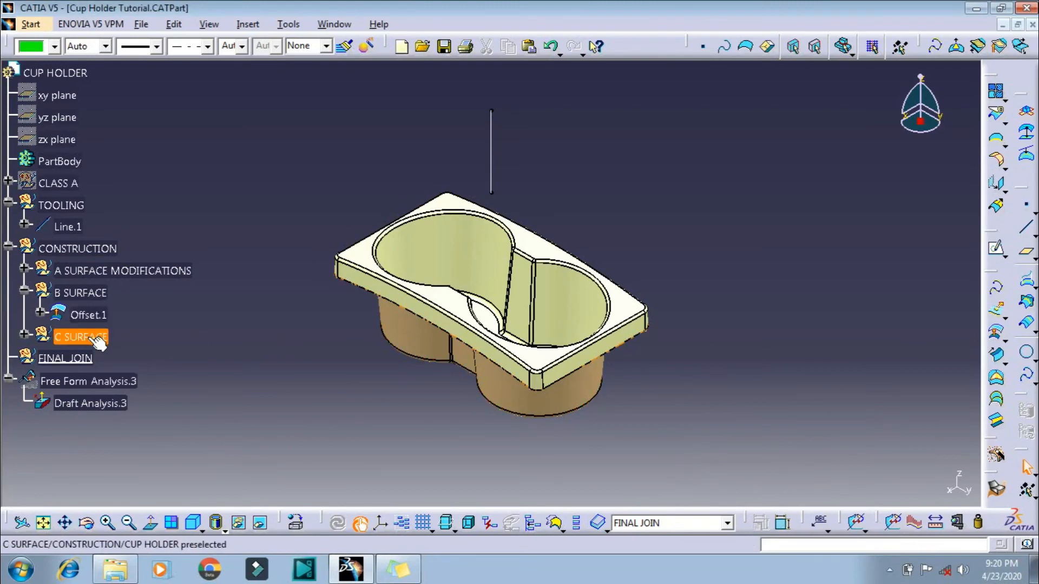
# - Move the FINAL JOIN geometrical set into CONSTRUCTION at the last position
pyautogui.rightClick(83, 360)
pyautogui.moveTo(157, 348)
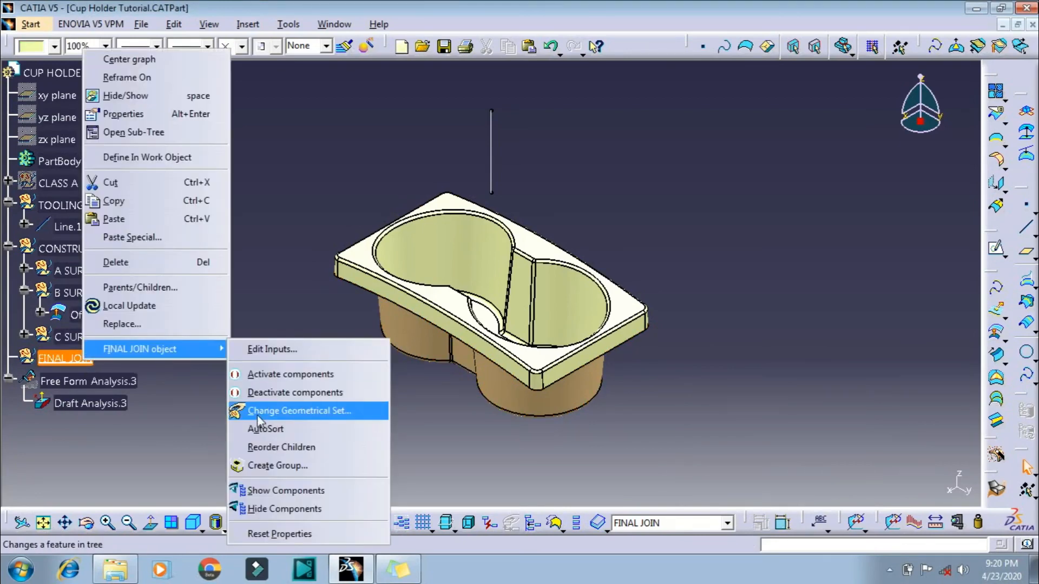
pyautogui.click(282, 411)
pyautogui.click(100, 248)
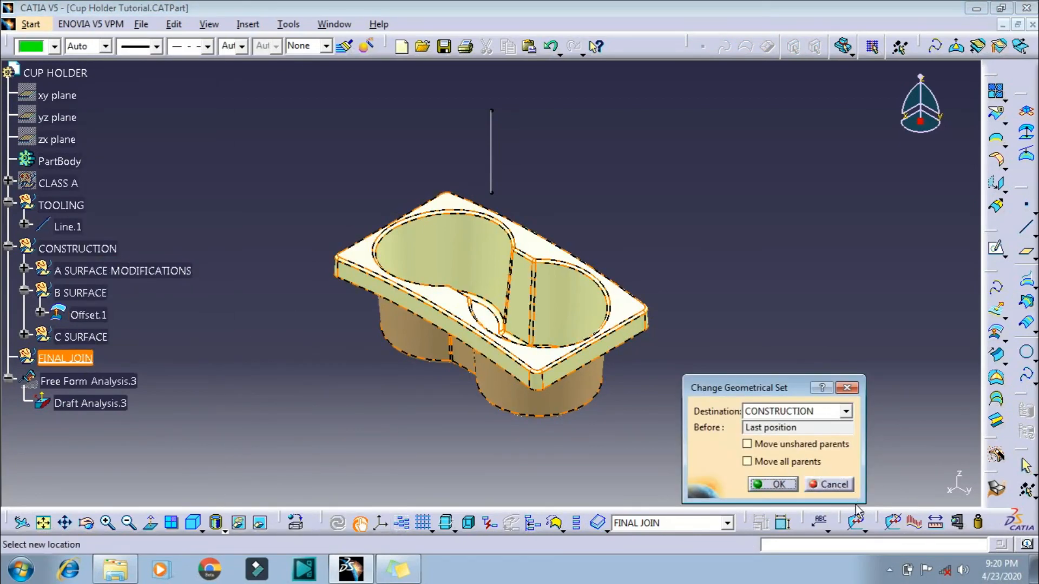
pyautogui.click(771, 484)
pyautogui.click(23, 292)
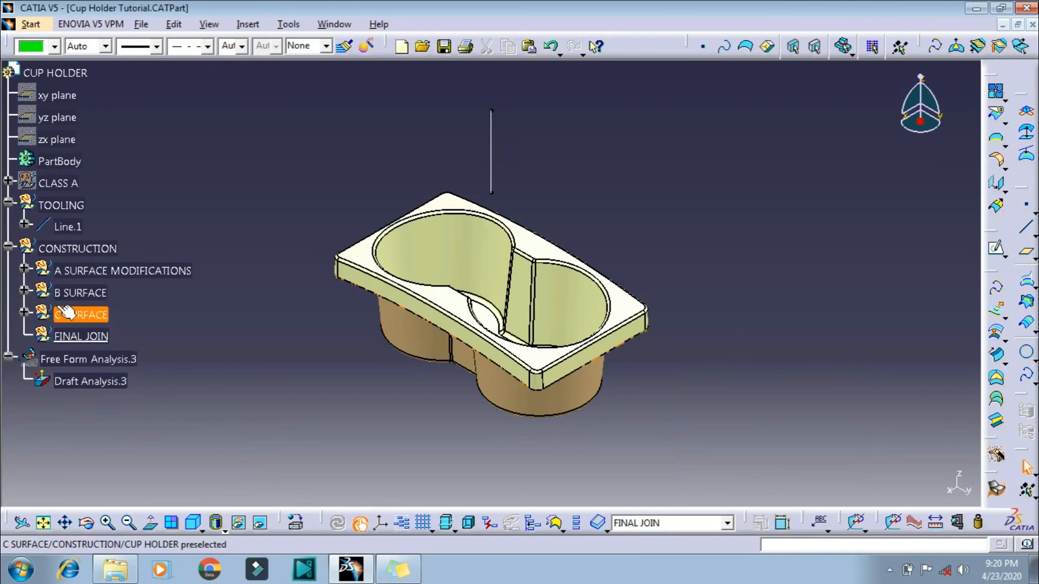
# - Join EdgeFillet.1, Offset.1 and Blend.1 in the FINAL JOIN set with a merging distance of 0.001mm
pyautogui.click(990, 94)
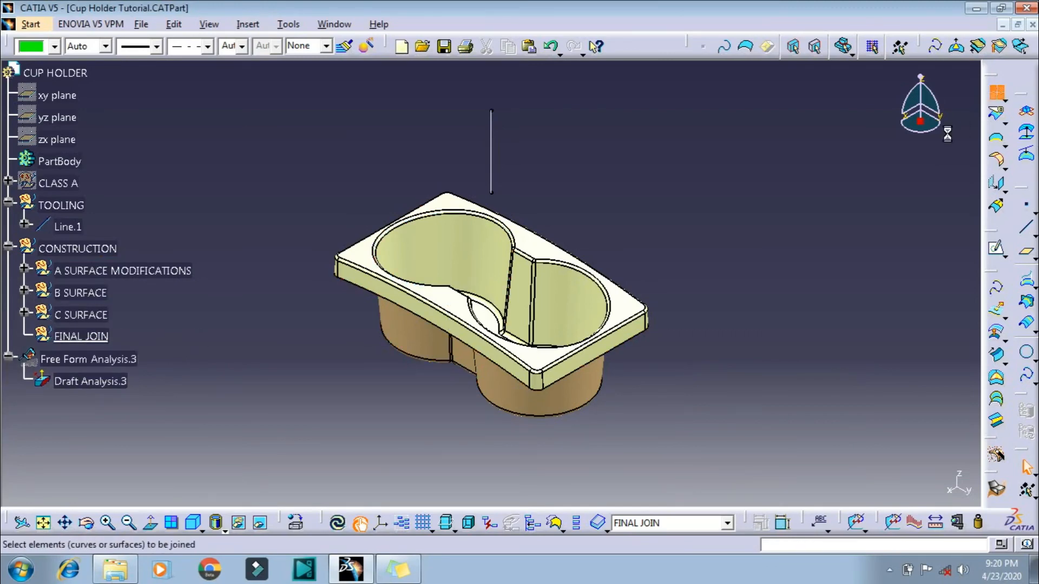
pyautogui.click(488, 255)
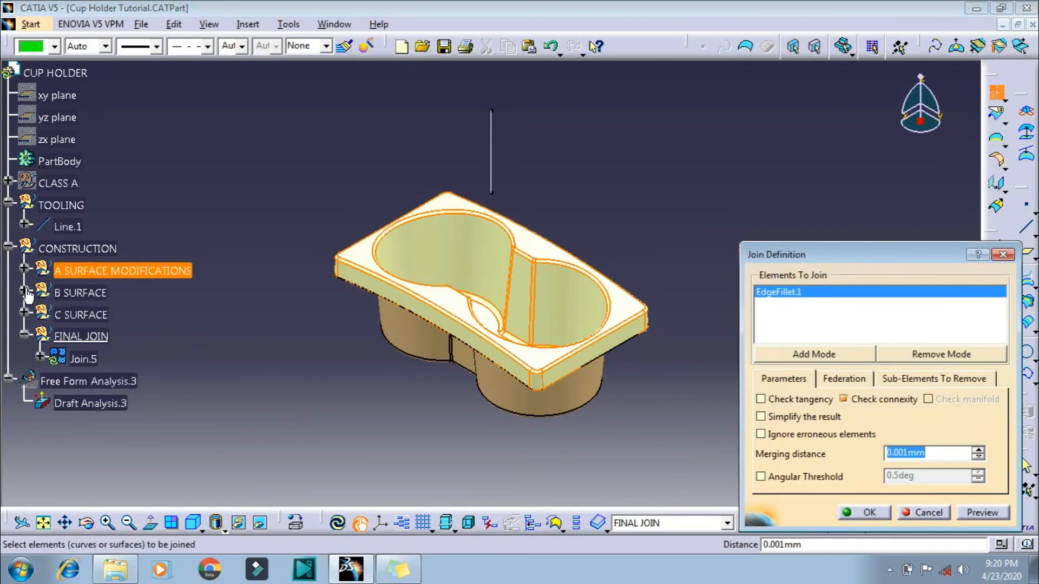
pyautogui.click(23, 292)
pyautogui.click(88, 315)
pyautogui.click(23, 334)
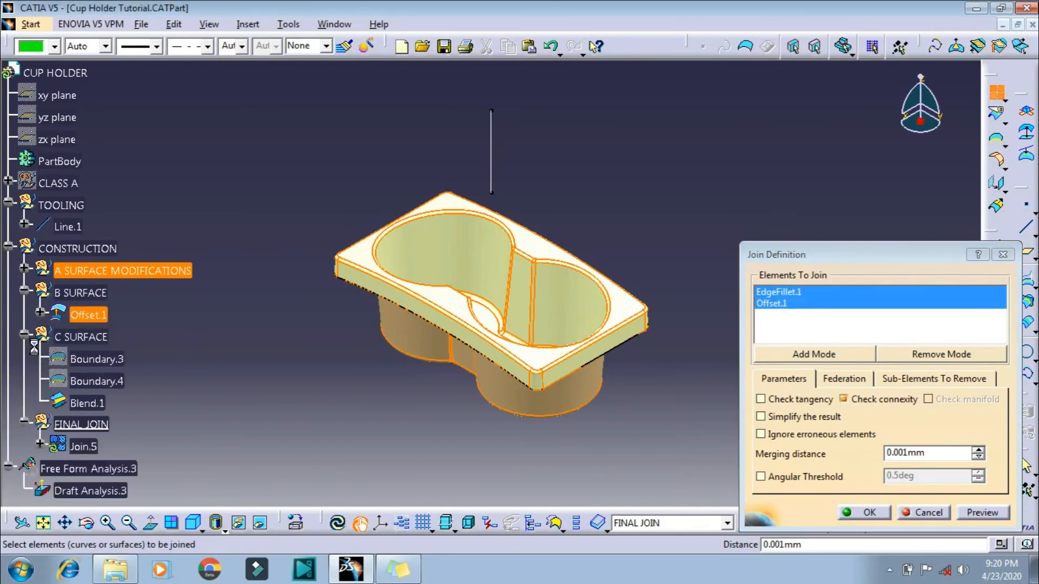
pyautogui.click(87, 403)
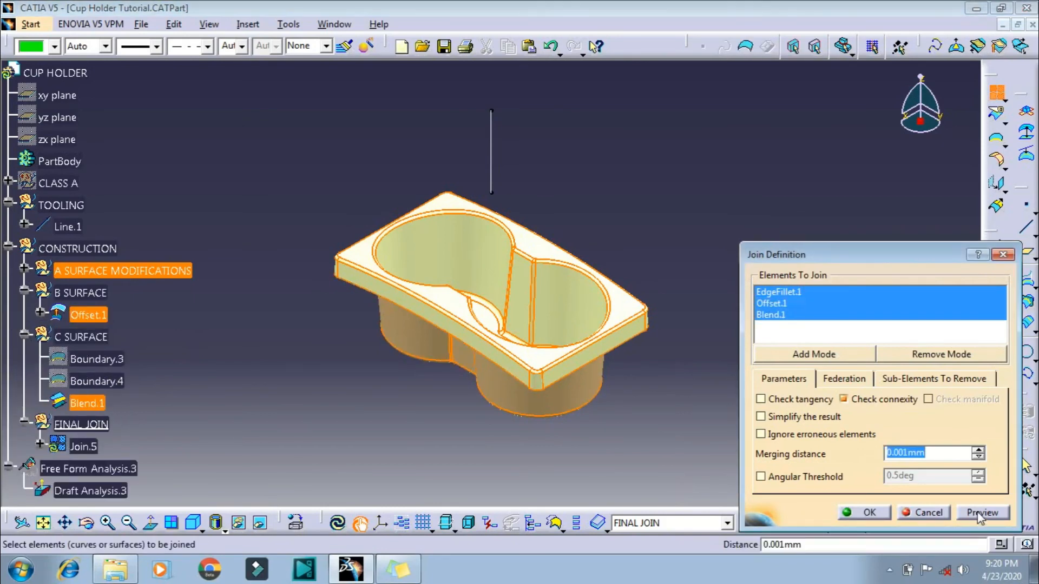
pyautogui.click(979, 516)
pyautogui.click(868, 514)
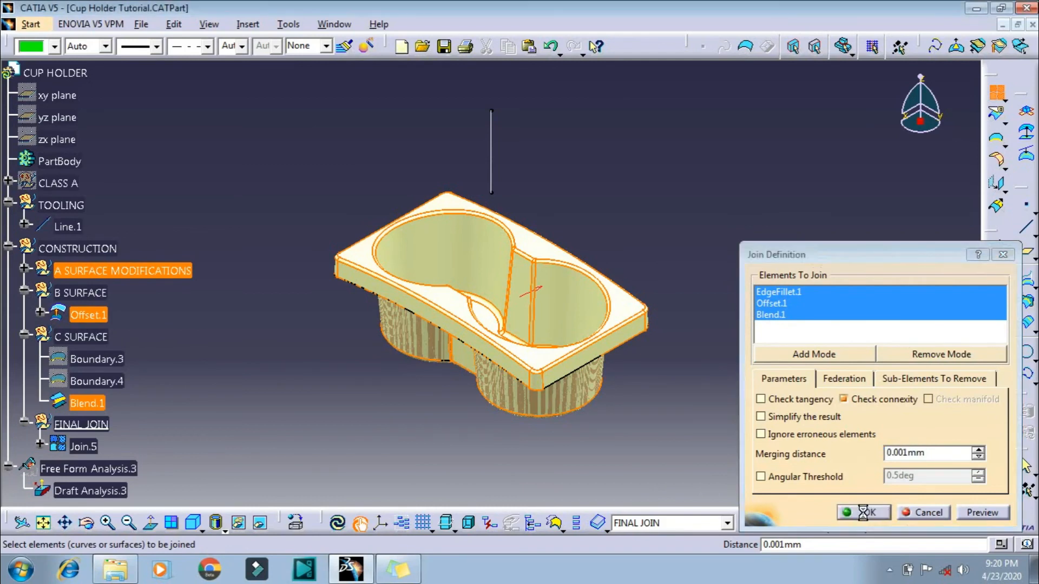
pyautogui.click(24, 291)
pyautogui.click(24, 313)
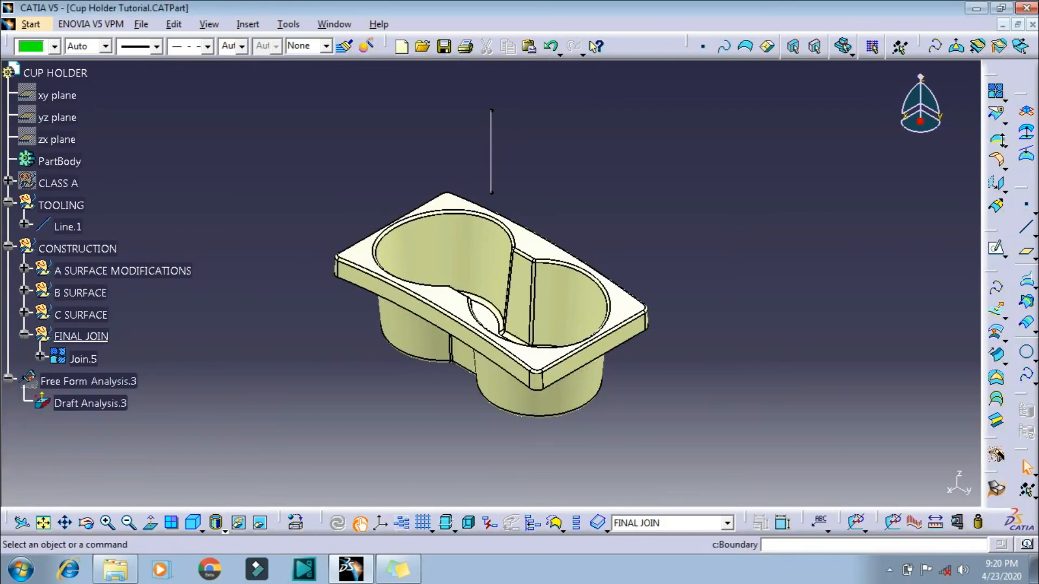
# - Check the joined surface for open edges by trying to create a point-continuity boundary on it
pyautogui.click(997, 140)
pyautogui.click(551, 315)
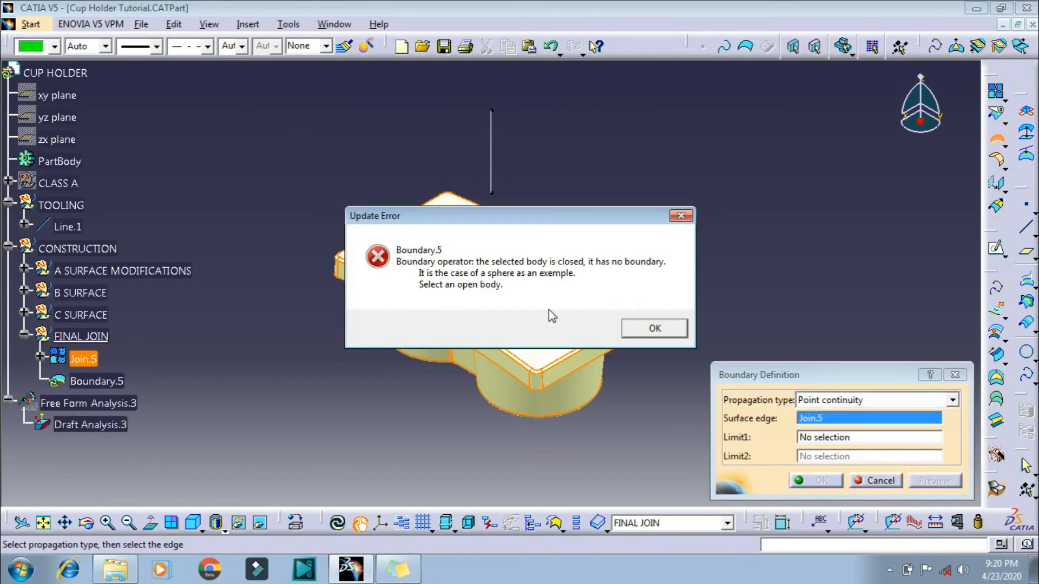
pyautogui.click(653, 331)
pyautogui.click(873, 483)
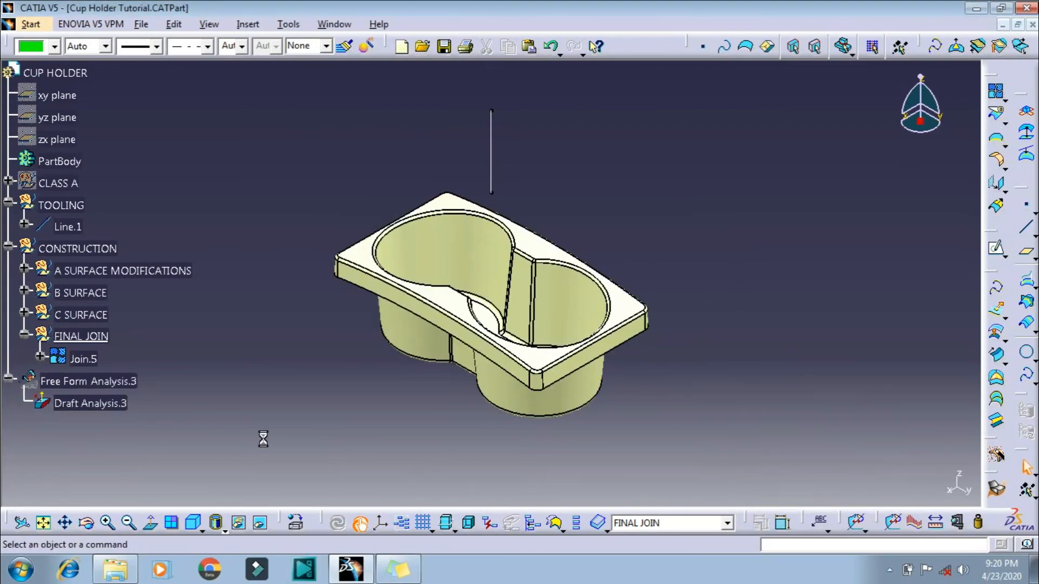
# - Define CONSTRUCTION as the in-work object and insert a new body after it
pyautogui.rightClick(97, 249)
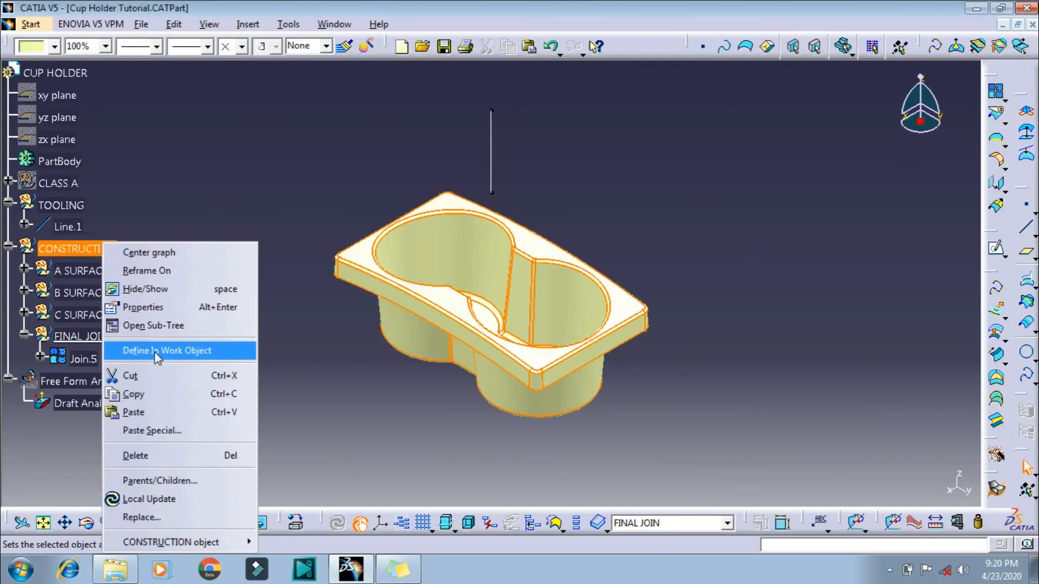
pyautogui.click(157, 352)
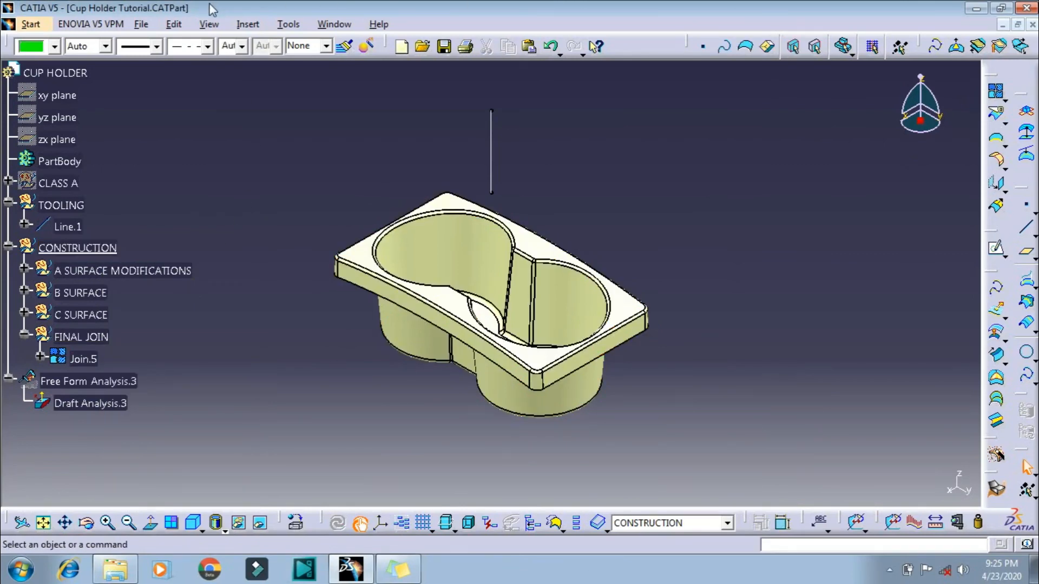
pyautogui.click(247, 24)
pyautogui.click(261, 60)
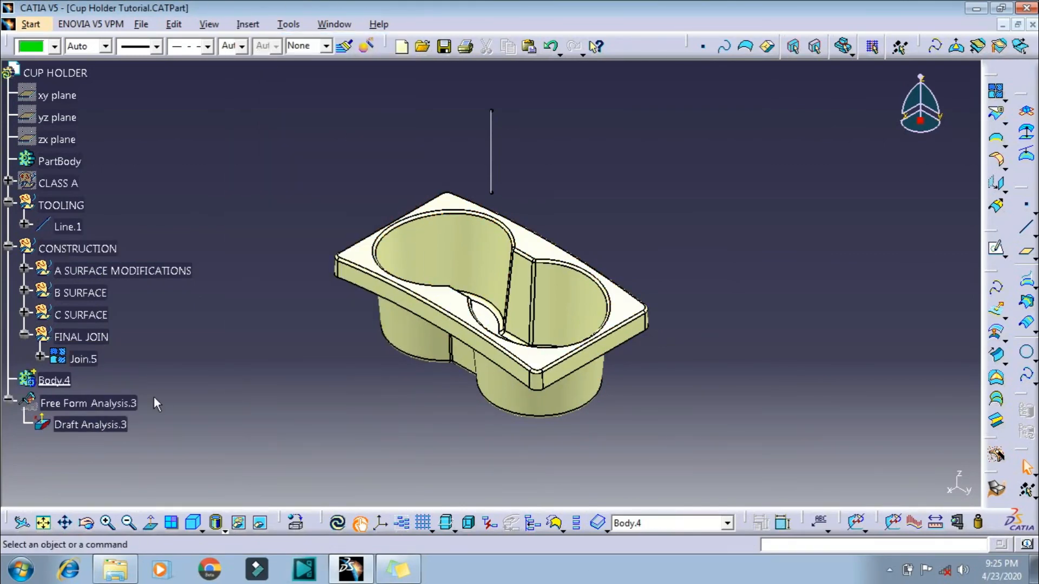
# - Switch to the Part Design workbench with the new body active
pyautogui.click(33, 24)
pyautogui.moveTo(65, 60)
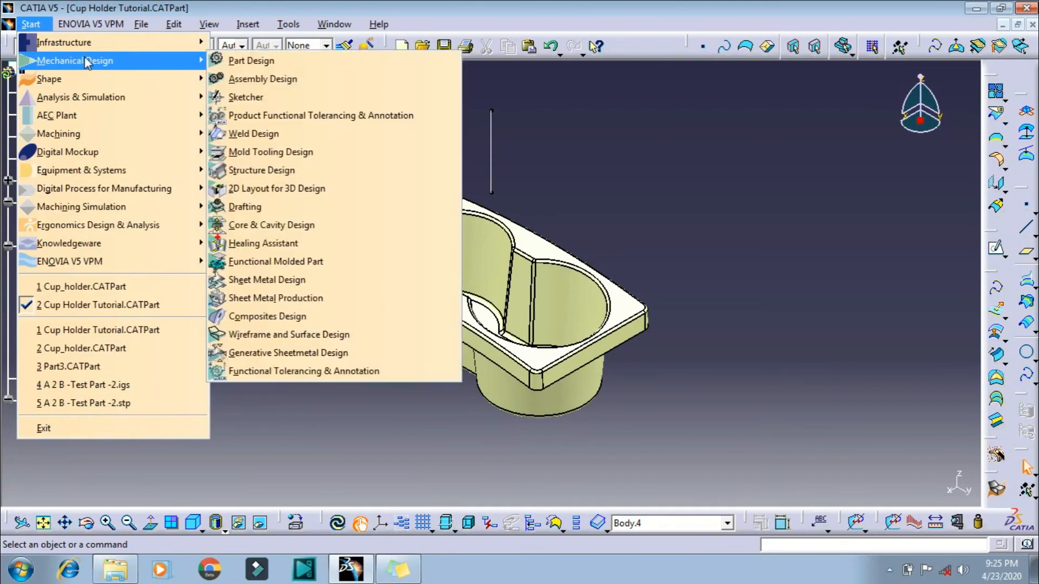
pyautogui.click(257, 61)
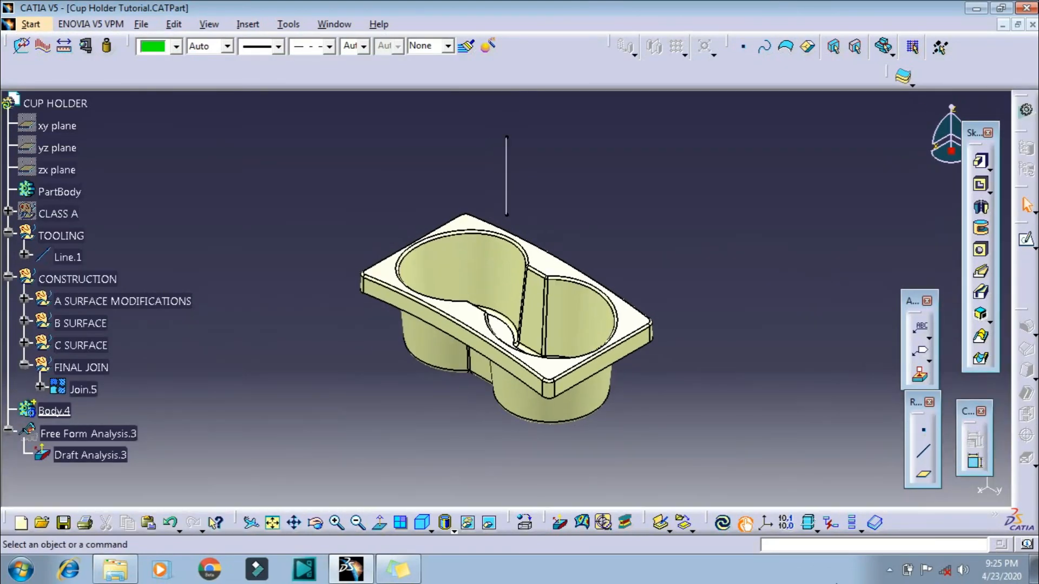
# - Close the Join.5 surface into a solid with Close Surface and hide the CONSTRUCTION set
pyautogui.click(912, 85)
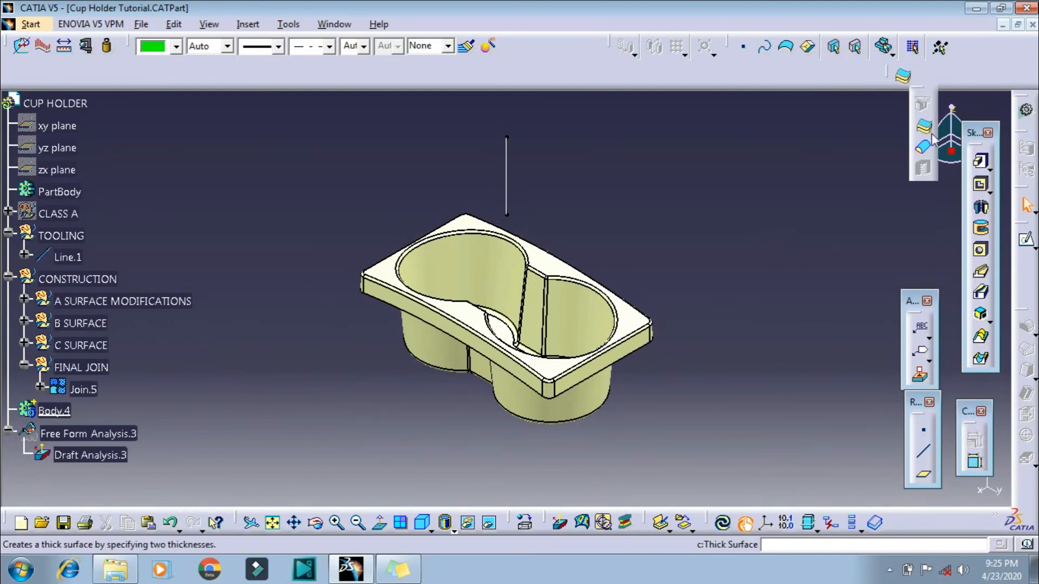
pyautogui.click(924, 100)
pyautogui.click(584, 320)
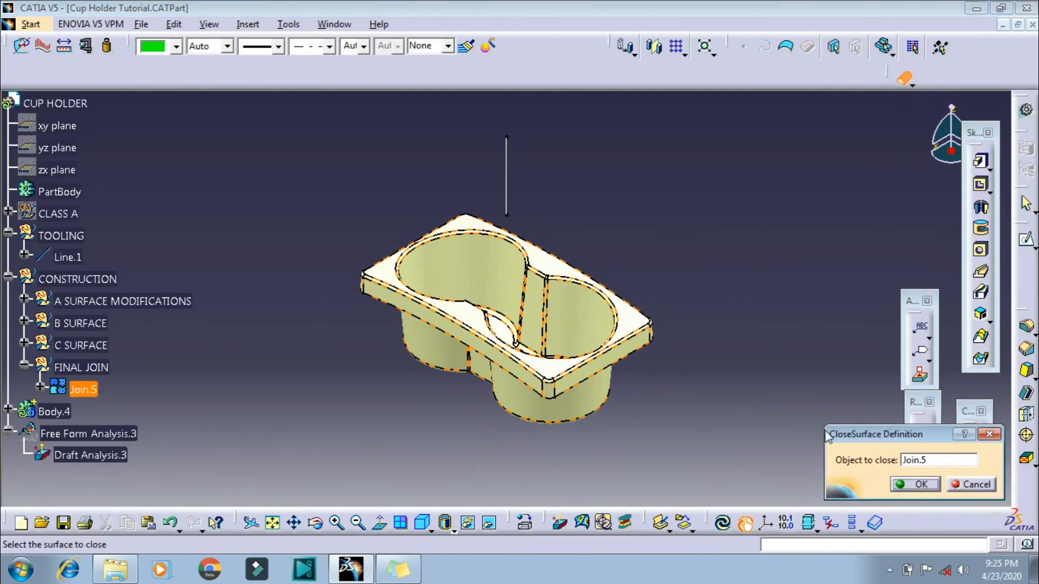
pyautogui.click(901, 484)
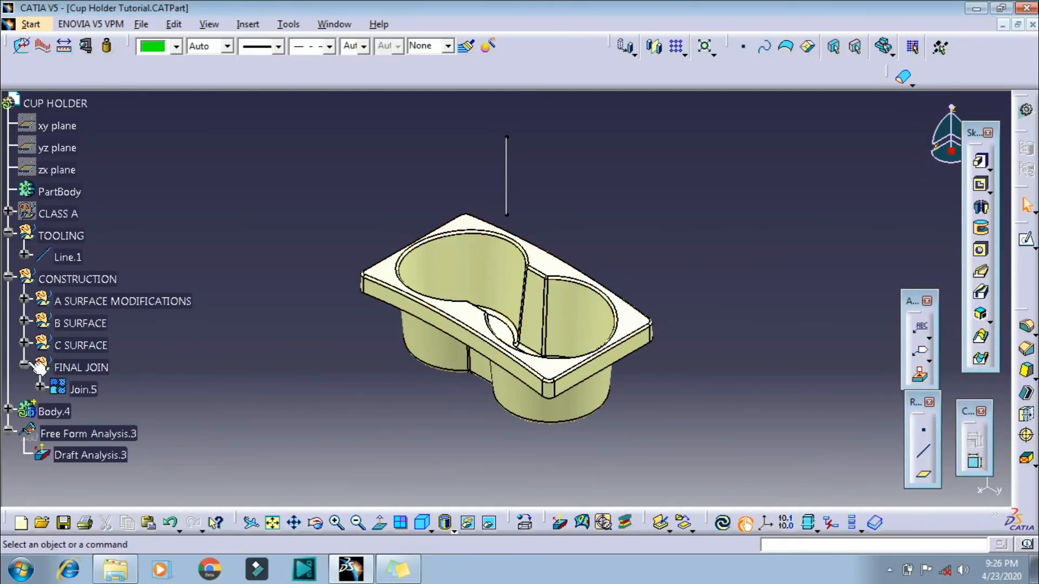
pyautogui.rightClick(95, 279)
pyautogui.click(173, 290)
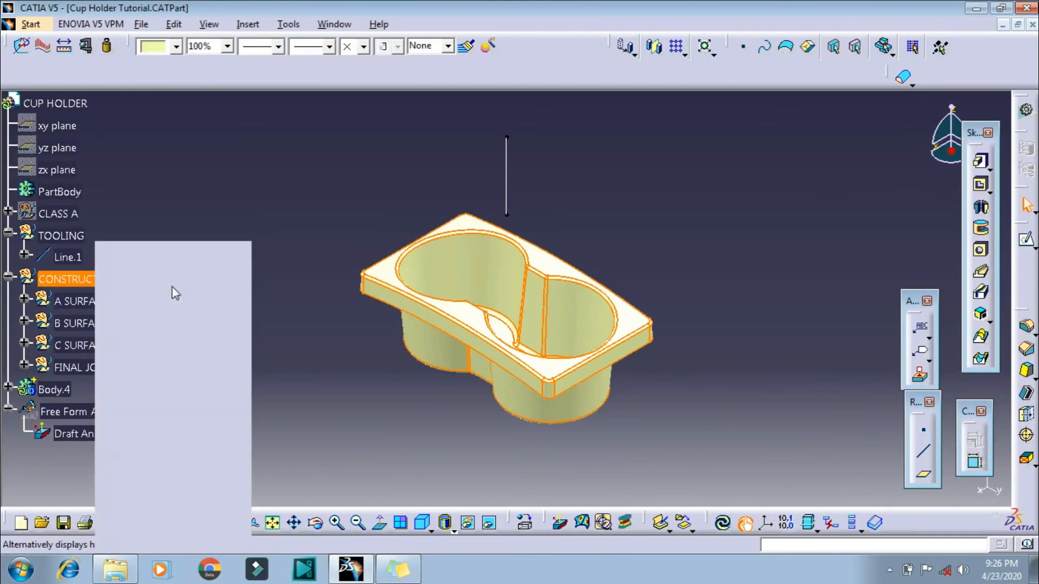
# - Define Body.4 as the in-work object and update the part
pyautogui.rightClick(56, 389)
pyautogui.click(92, 190)
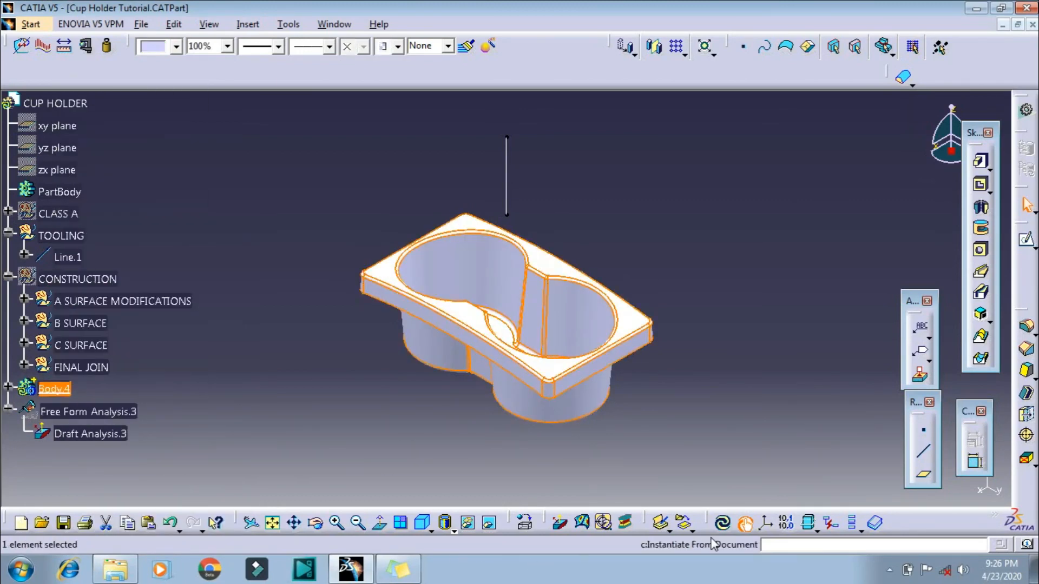
pyautogui.click(725, 525)
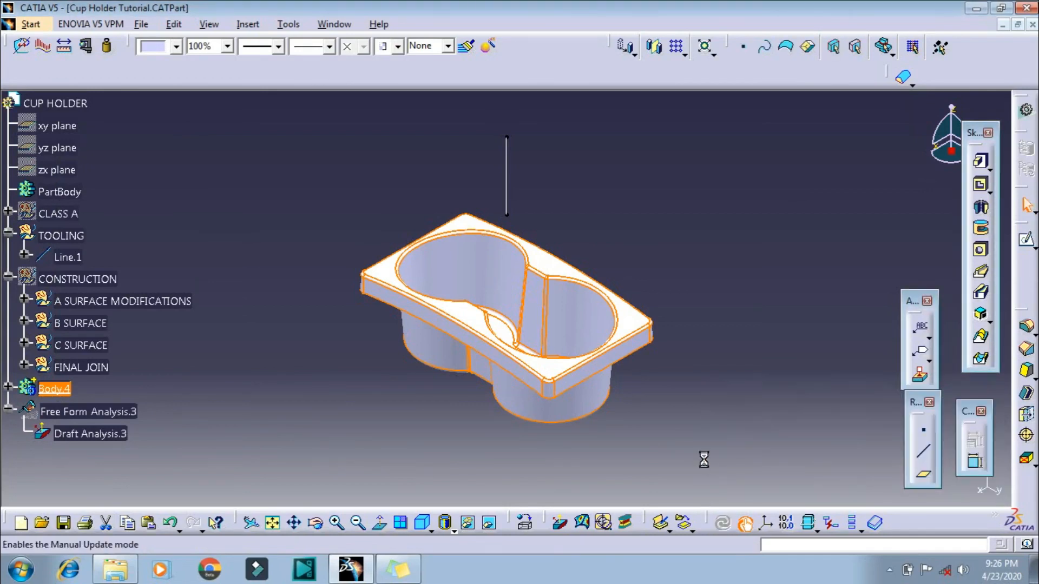
# - Display the geometry in shading with material and apply the existing draft analysis to the closed cup holder solid
pyautogui.click(453, 529)
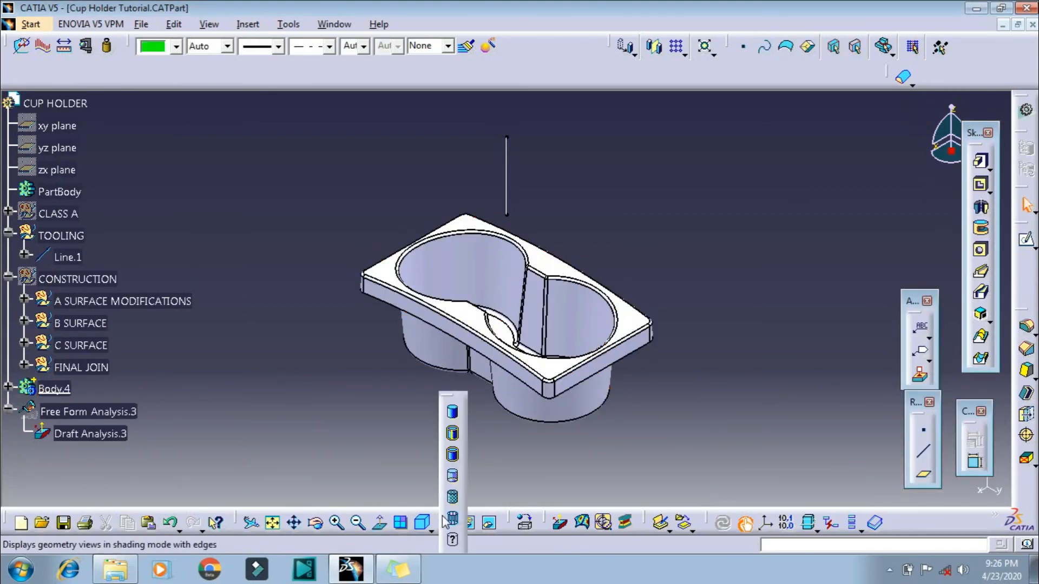
pyautogui.click(453, 503)
pyautogui.click(102, 439)
pyautogui.doubleClick(97, 437)
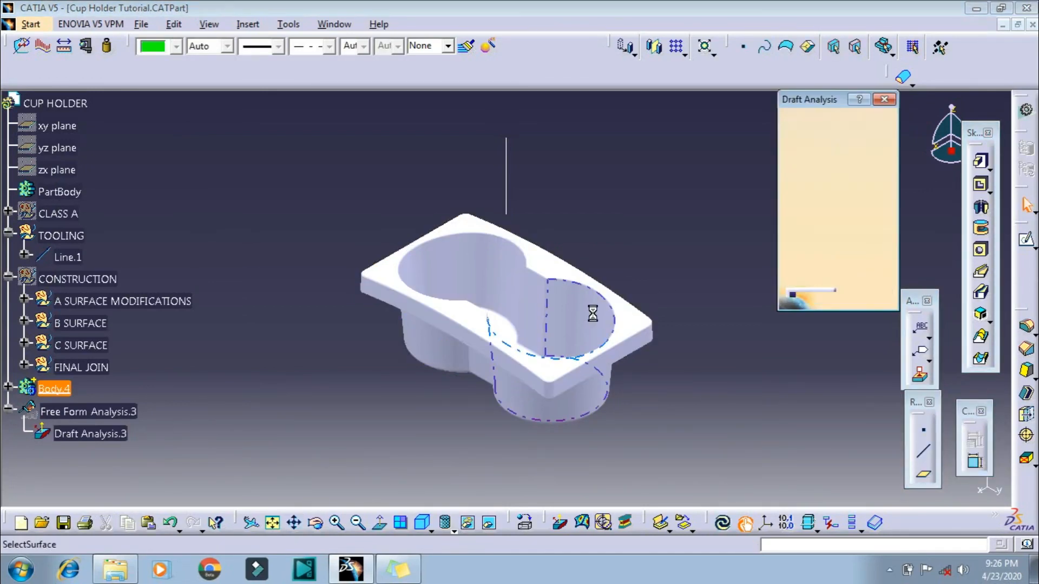
pyautogui.moveTo(493, 387); pyautogui.dragTo(609, 421, button='middle')
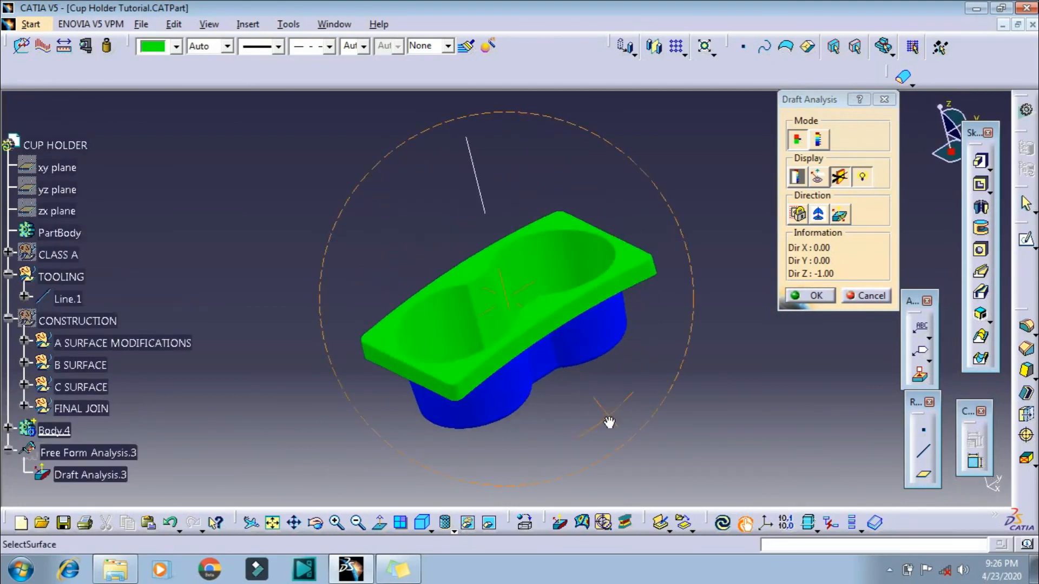
pyautogui.click(810, 296)
# - Switch the display to shading with edges and return to the isometric view
pyautogui.click(443, 523)
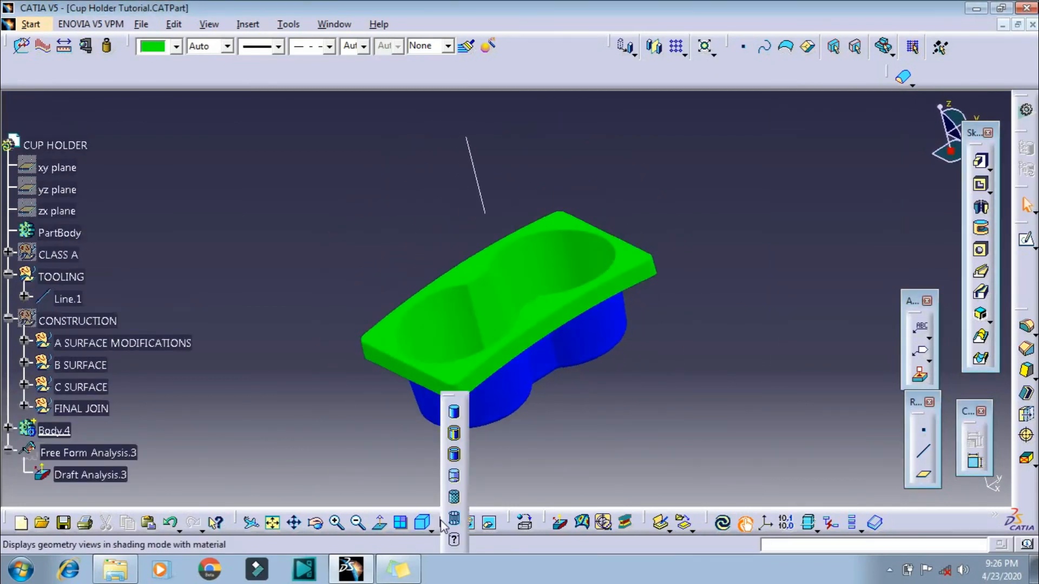
pyautogui.click(455, 434)
pyautogui.click(422, 523)
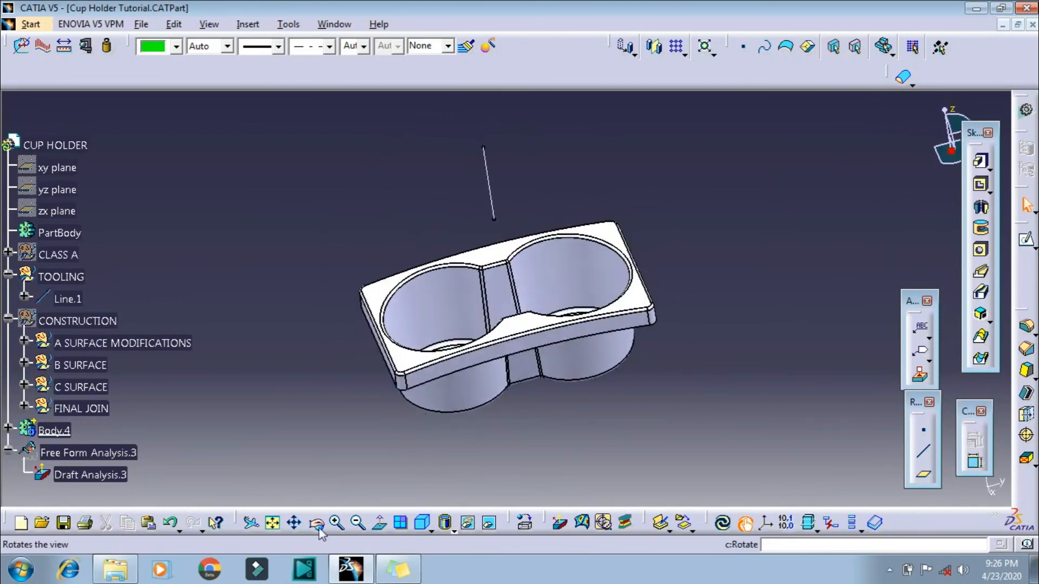
# - Format the tooling direction line, Line.1, in magenta with a thicker line weight and a dash-dot linetype
pyautogui.click(61, 294)
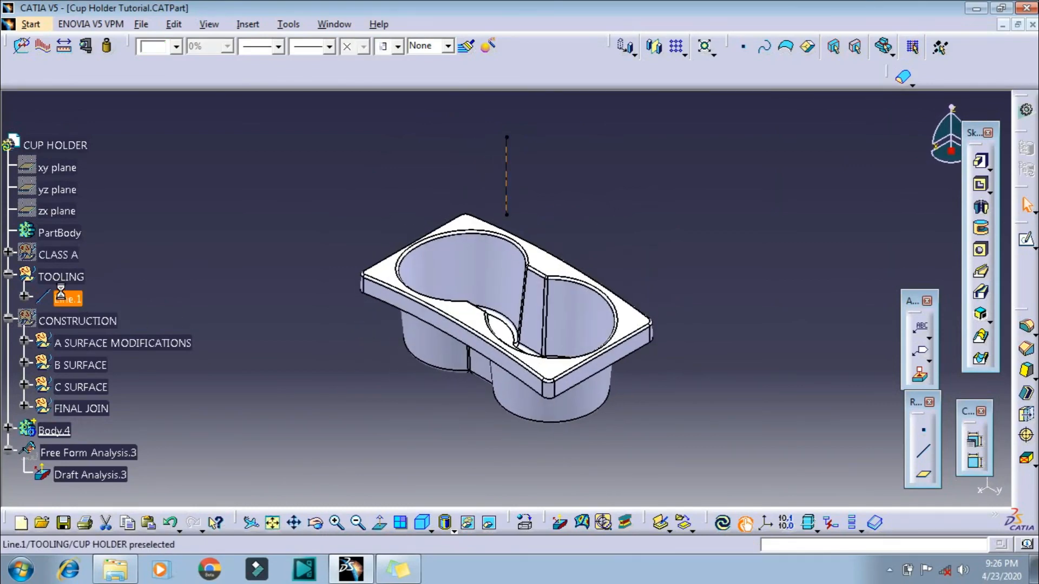
pyautogui.click(162, 51)
pyautogui.click(160, 237)
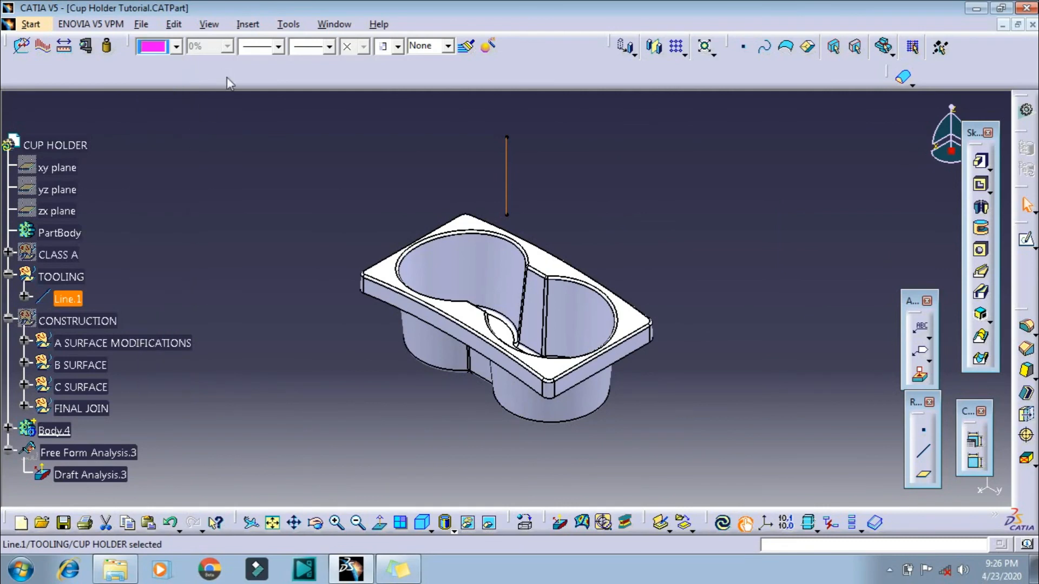
pyautogui.click(278, 46)
pyautogui.click(298, 59)
pyautogui.click(328, 45)
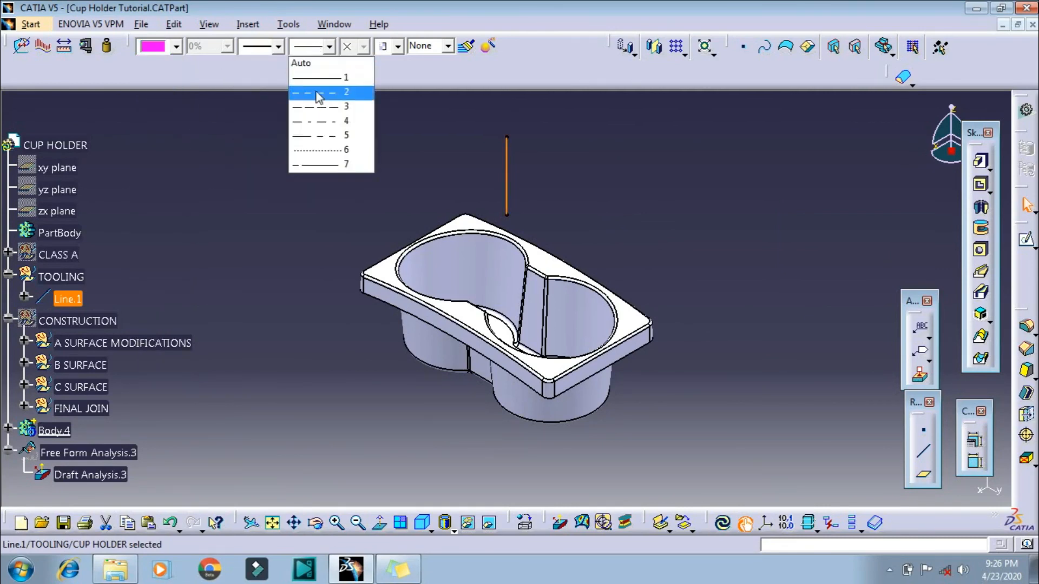
pyautogui.click(320, 113)
pyautogui.click(272, 297)
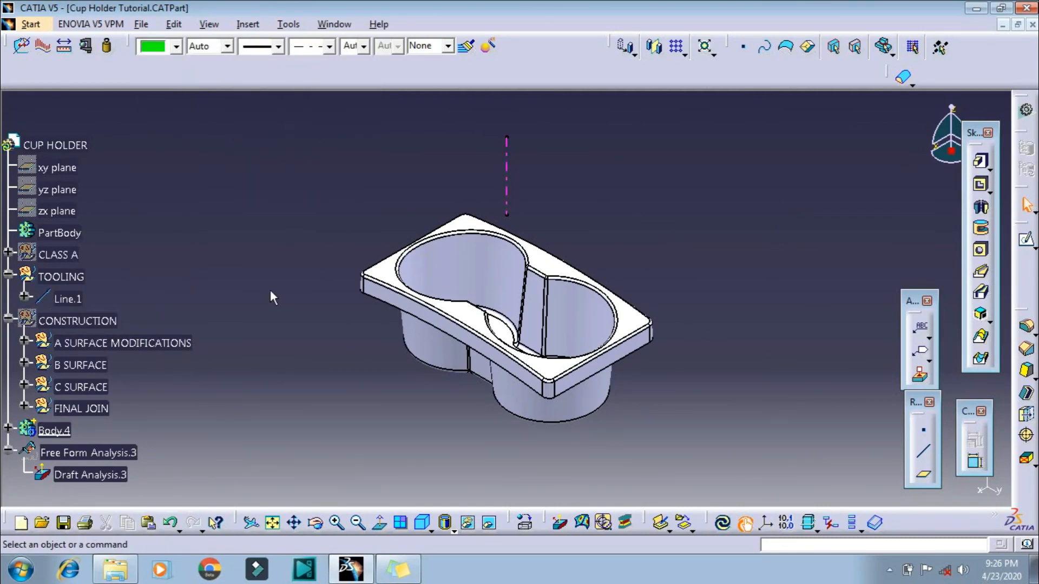
# - Collapse the TOOLING and CONSTRUCTION sets in the tree and display the solid in shading with material
pyautogui.click(9, 274)
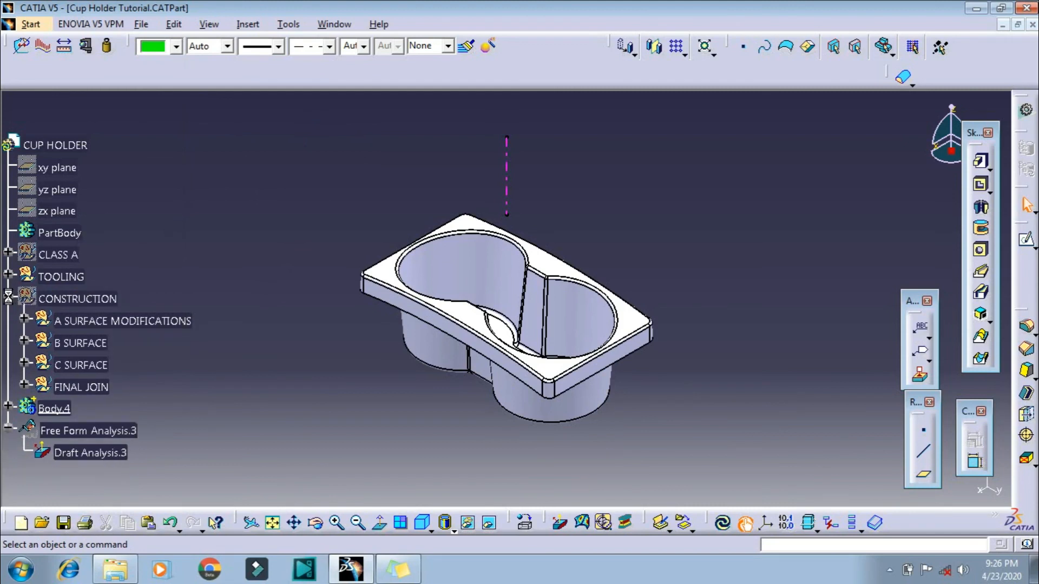
pyautogui.click(9, 296)
pyautogui.rightClick(59, 320)
pyautogui.click(274, 452)
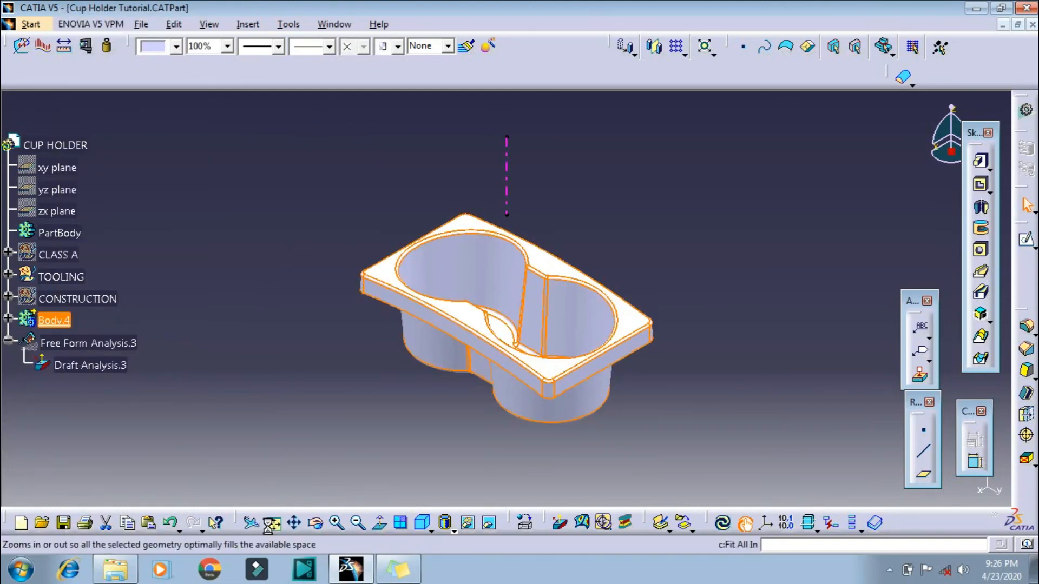
pyautogui.click(273, 419)
pyautogui.click(446, 524)
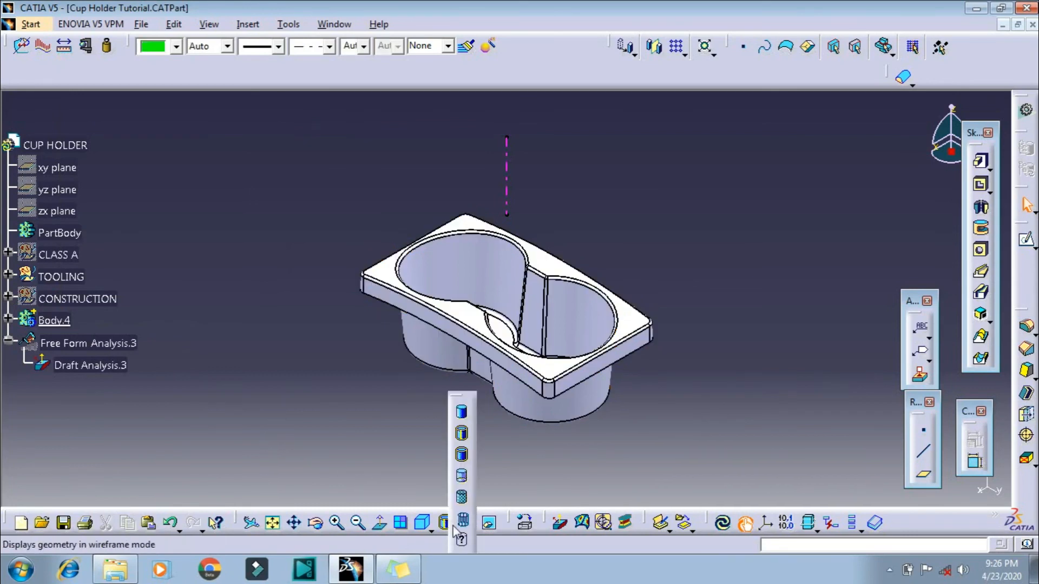
pyautogui.click(464, 500)
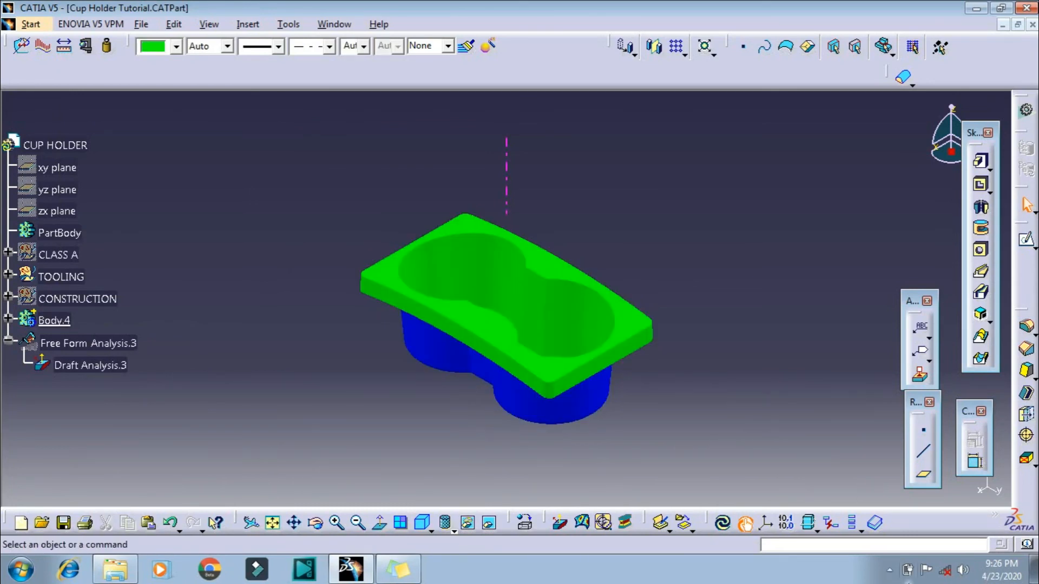